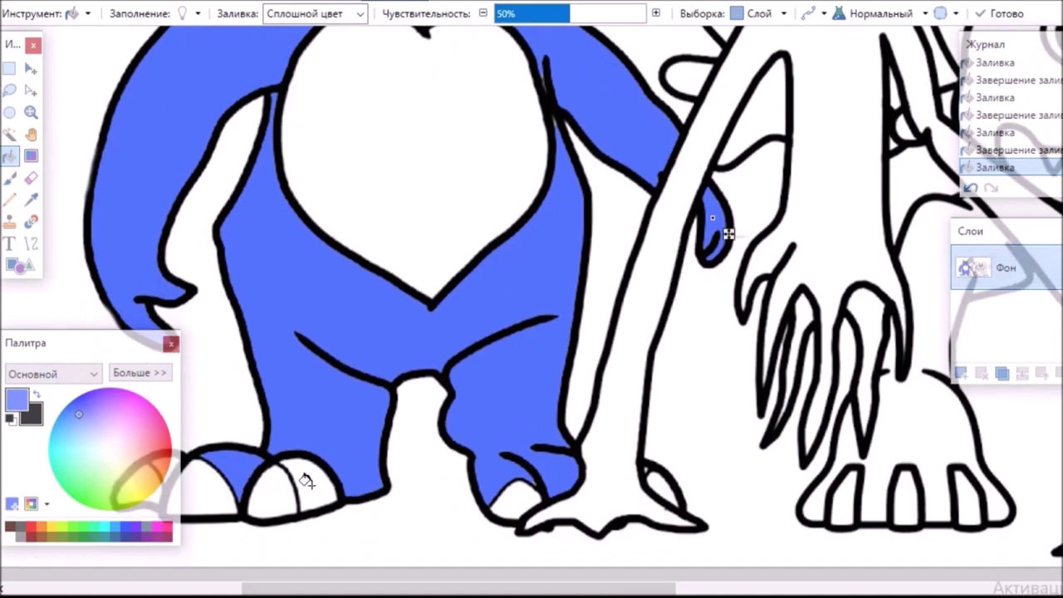
# Fill the blue monster's toe claws, heart-shaped belly and nose with a deep blue
pyautogui.moveTo(512, 588); pyautogui.dragTo(472, 589)
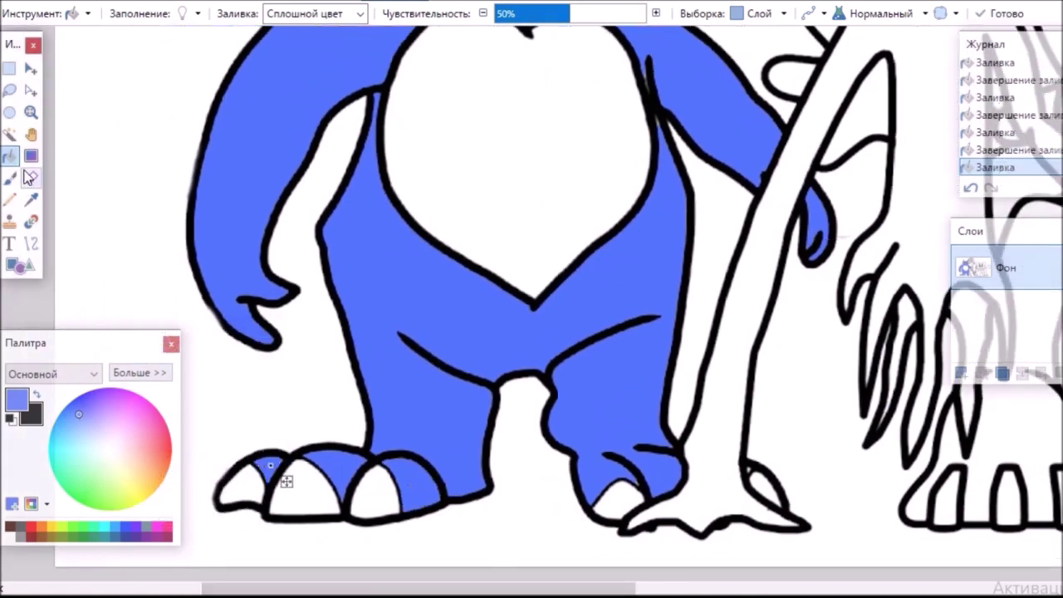
pyautogui.click(76, 398)
pyautogui.click(228, 489)
pyautogui.click(306, 492)
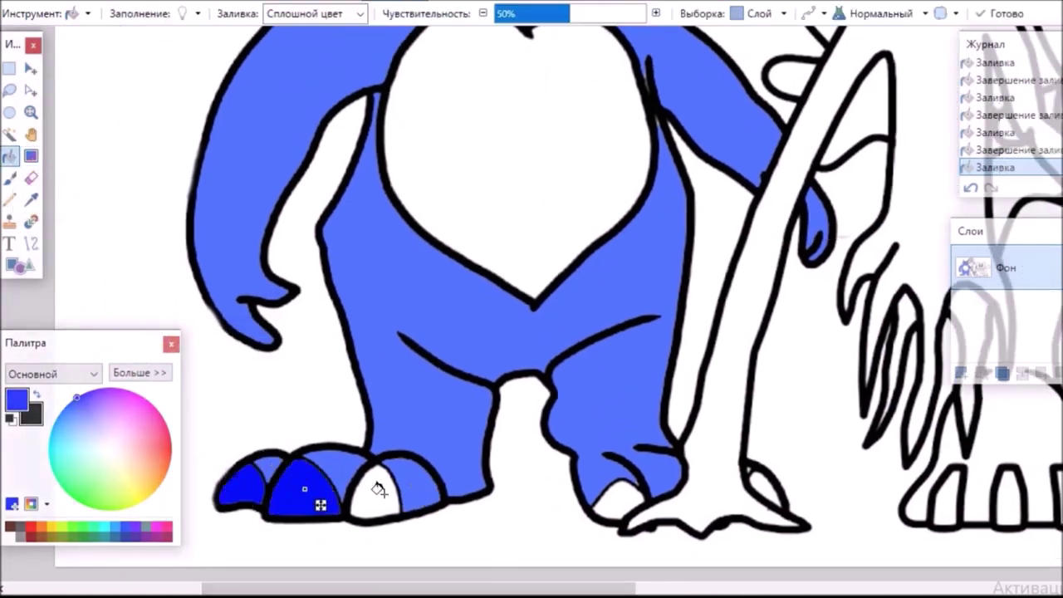
pyautogui.click(379, 491)
pyautogui.click(621, 503)
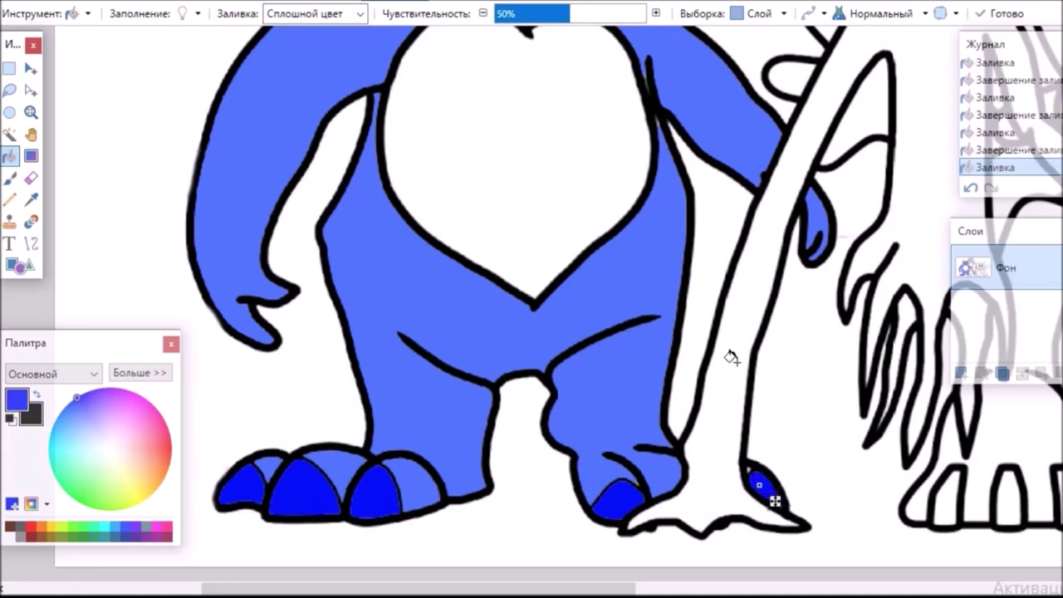
pyautogui.click(536, 184)
pyautogui.scroll(3, 499, 178)
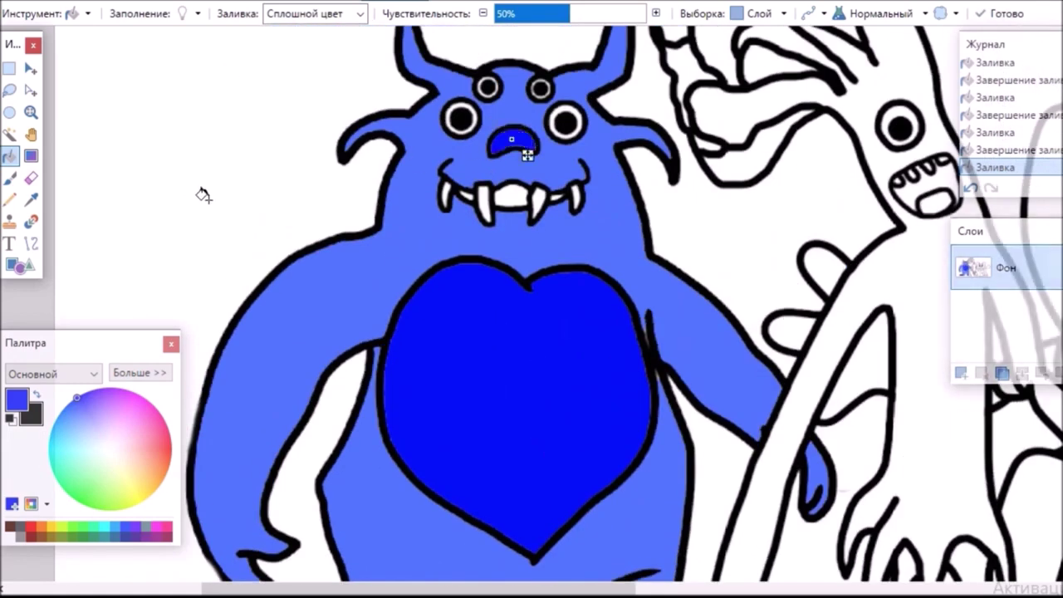
# Fill the blue monster's open mouth with dark brown between the fangs
pyautogui.click(19, 536)
pyautogui.click(508, 194)
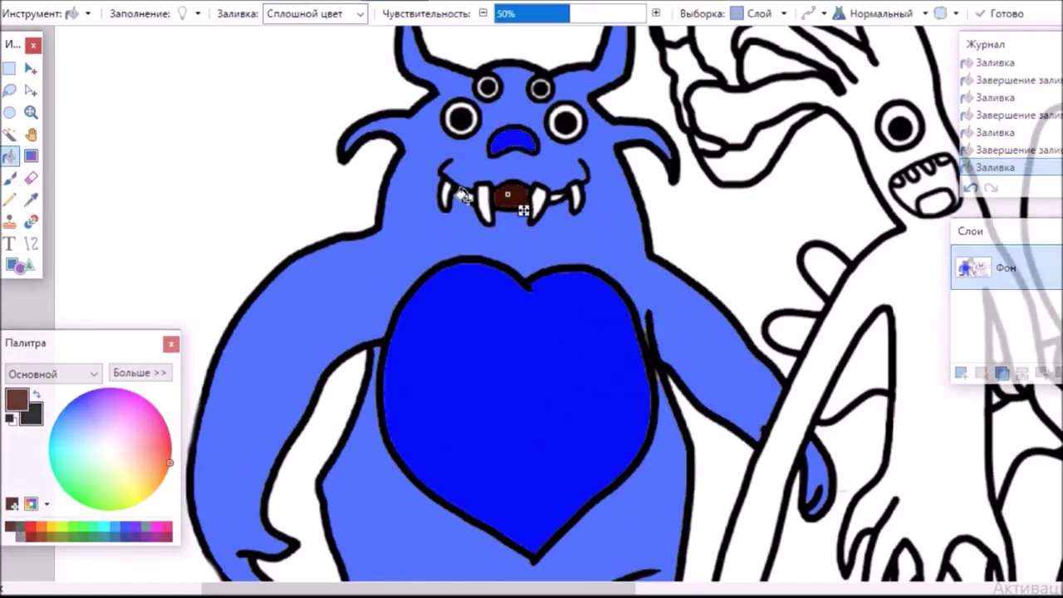
pyautogui.moveTo(581, 589); pyautogui.dragTo(564, 589)
# Brush soft brown strokes at width 20, hardness 5% and Xor blending along the left arm and the right edge of the head
pyautogui.click(10, 180)
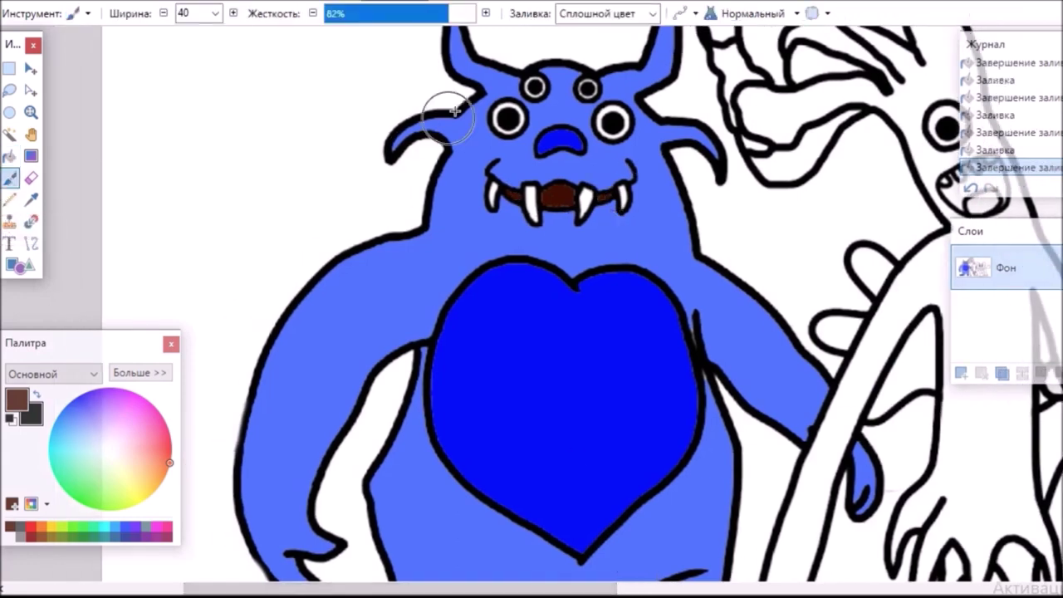
pyautogui.moveTo(337, 21); pyautogui.dragTo(331, 20)
pyautogui.click(214, 14)
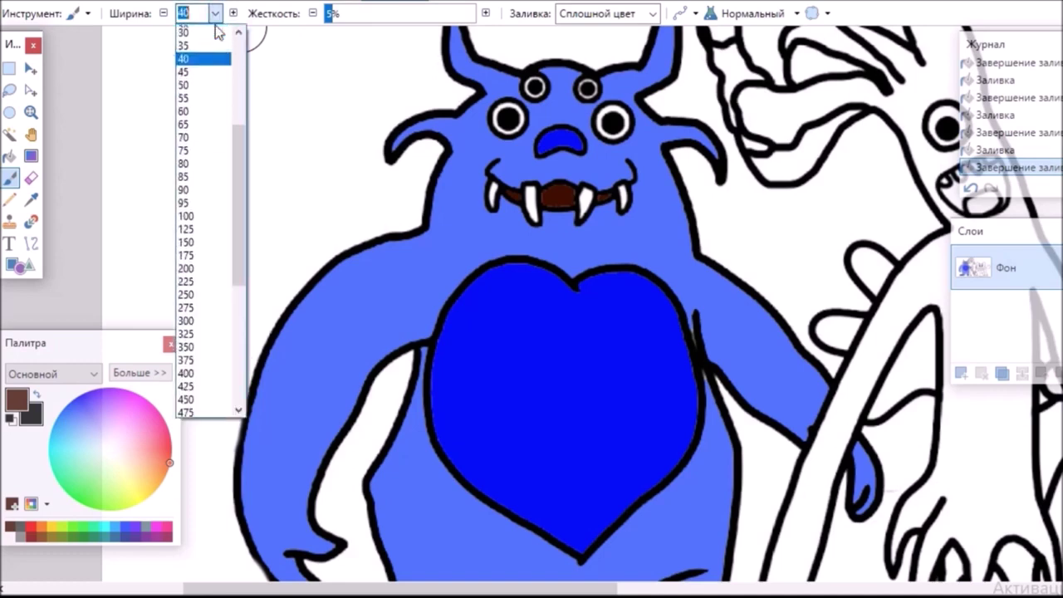
pyautogui.click(200, 42)
pyautogui.click(752, 13)
pyautogui.click(752, 306)
pyautogui.moveTo(344, 275)
pyautogui.mouseDown()
pyautogui.moveTo(298, 326)
pyautogui.moveTo(259, 414)
pyautogui.mouseUp()
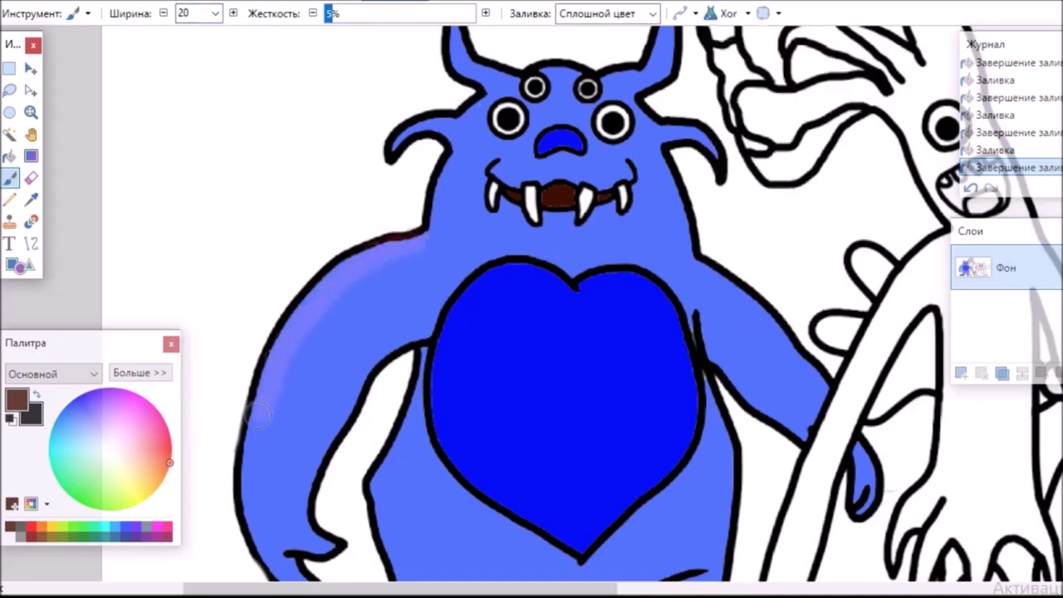
pyautogui.moveTo(274, 540); pyautogui.dragTo(284, 550)
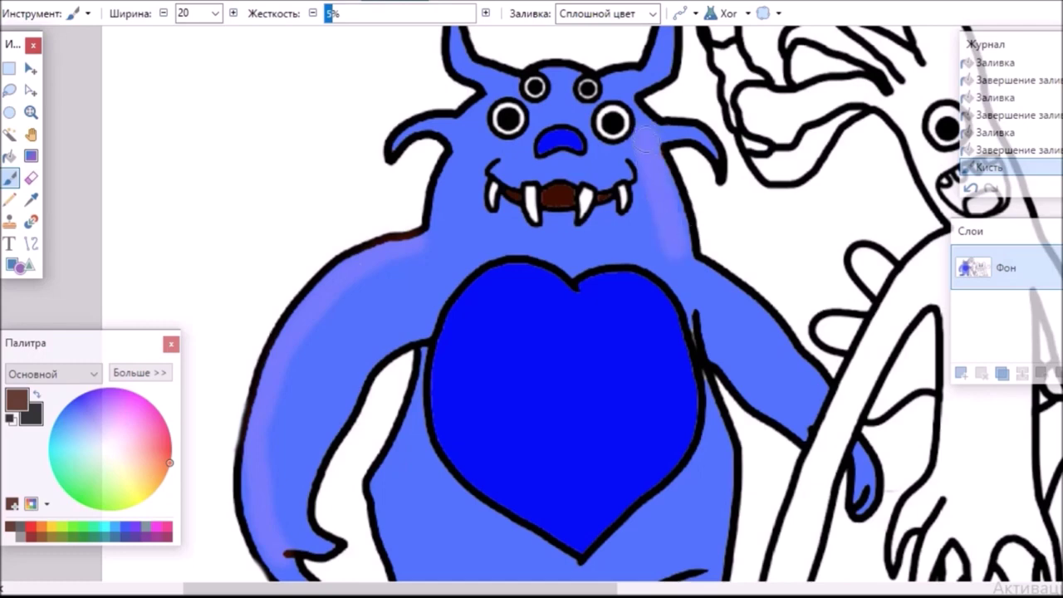
pyautogui.moveTo(646, 140); pyautogui.dragTo(681, 254)
pyautogui.moveTo(704, 145)
pyautogui.mouseDown()
pyautogui.moveTo(646, 119)
pyautogui.moveTo(702, 264)
pyautogui.mouseUp()
# Try brushing the right edge of the head in the Overwrite (Перезаписать) blending mode and undo the stroke
pyautogui.click(731, 14)
pyautogui.click(754, 325)
pyautogui.moveTo(648, 135)
pyautogui.mouseDown()
pyautogui.moveTo(664, 171)
pyautogui.moveTo(693, 253)
pyautogui.mouseUp()
pyautogui.hotkey('ctrl', 'z')
# Highlight the right side of the head, ear, horn, arm and hand with pale lavender in the Lighten (Замена светлым) mode
pyautogui.click(752, 13)
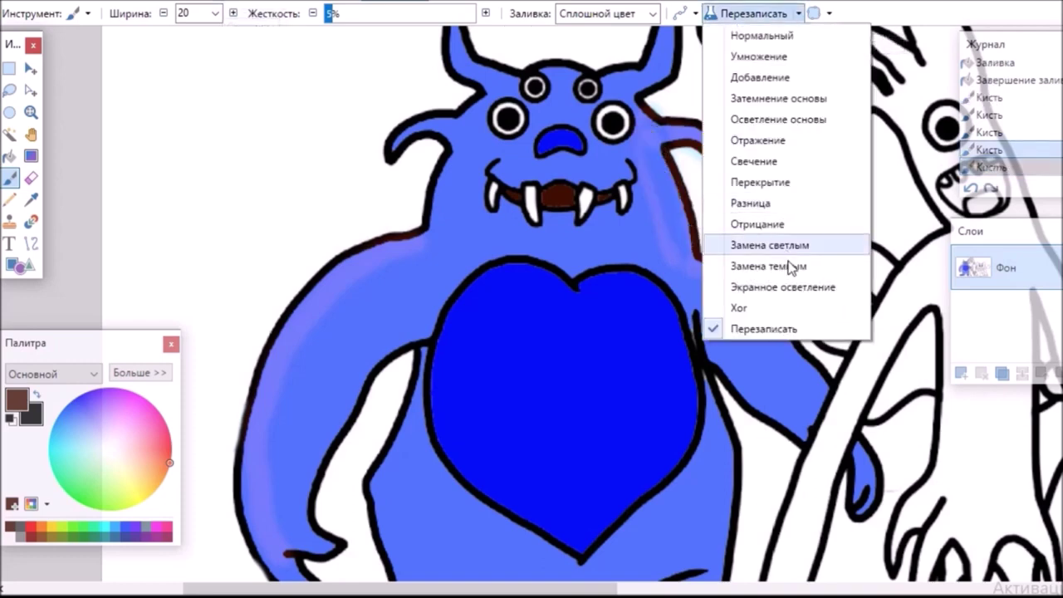
pyautogui.click(781, 245)
pyautogui.click(113, 457)
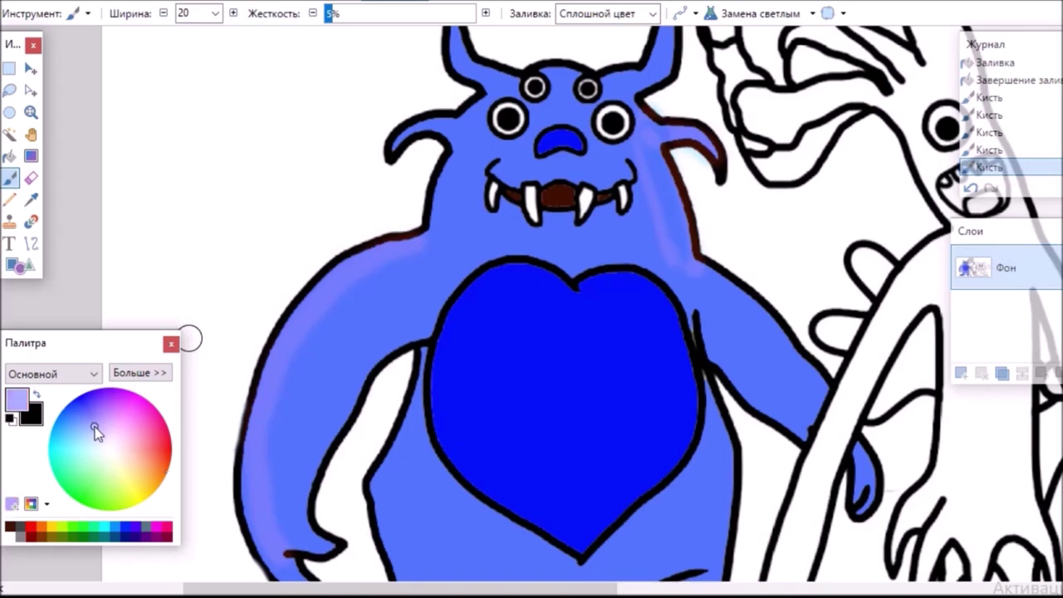
pyautogui.moveTo(677, 212); pyautogui.dragTo(692, 280)
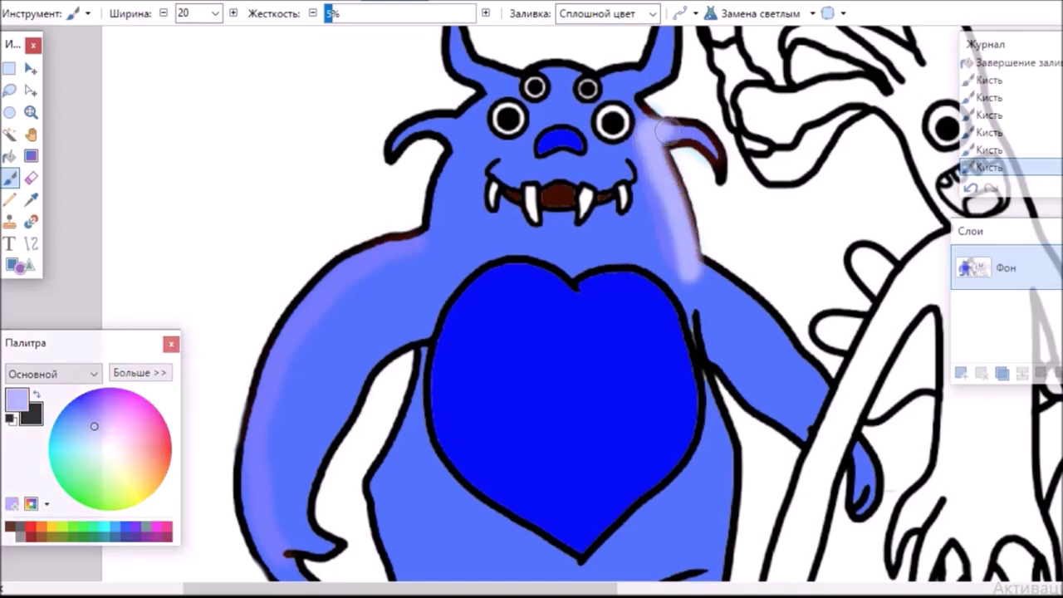
pyautogui.scroll(2, 689, 75)
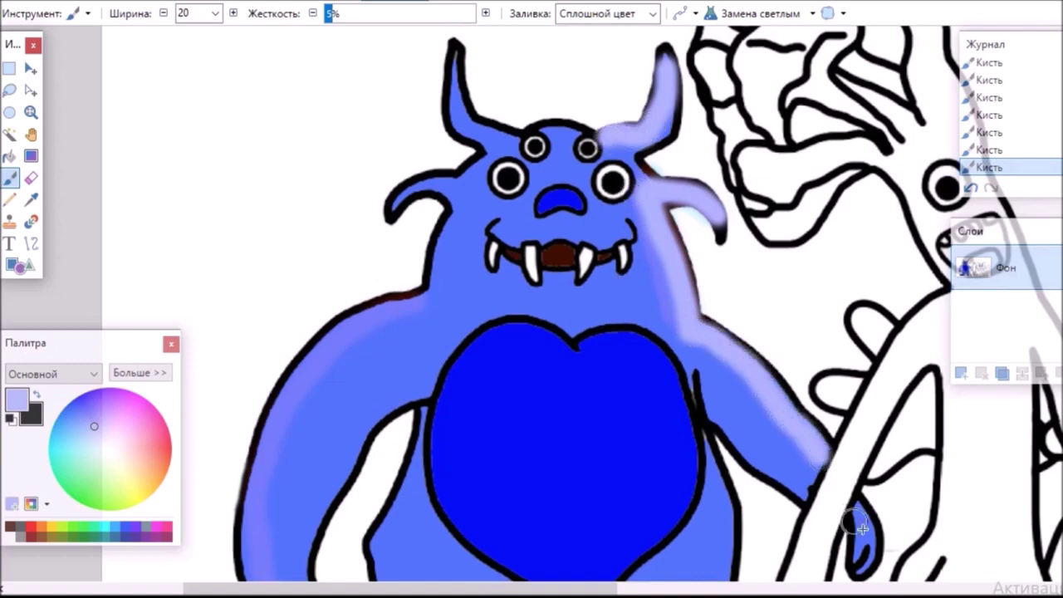
pyautogui.moveTo(864, 529); pyautogui.dragTo(868, 572)
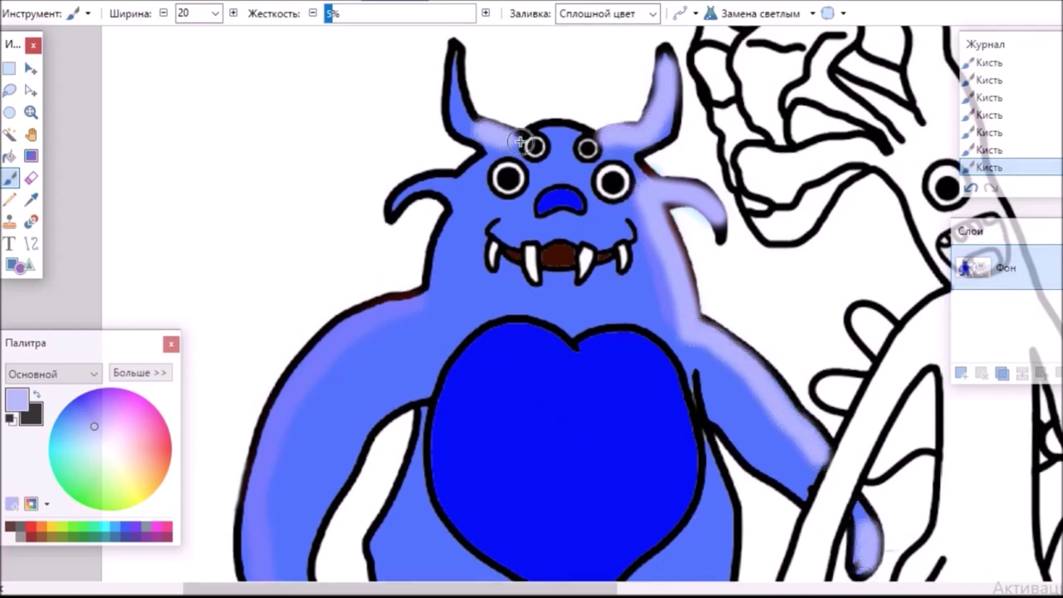
# Paint a pale lavender band inside the edge of the heart-shaped belly with brush width 40, and highlight the nose
pyautogui.moveTo(584, 347)
pyautogui.mouseDown()
pyautogui.moveTo(614, 343)
pyautogui.moveTo(654, 364)
pyautogui.moveTo(689, 480)
pyautogui.mouseUp()
pyautogui.click(215, 13)
pyautogui.click(219, 88)
pyautogui.moveTo(560, 354)
pyautogui.mouseDown()
pyautogui.moveTo(478, 363)
pyautogui.moveTo(454, 441)
pyautogui.moveTo(499, 528)
pyautogui.moveTo(568, 367)
pyautogui.moveTo(587, 355)
pyautogui.moveTo(659, 396)
pyautogui.moveTo(623, 528)
pyautogui.mouseUp()
pyautogui.moveTo(685, 467)
pyautogui.mouseDown()
pyautogui.moveTo(645, 505)
pyautogui.moveTo(665, 502)
pyautogui.moveTo(573, 594)
pyautogui.mouseUp()
pyautogui.scroll(-3, 621, 217)
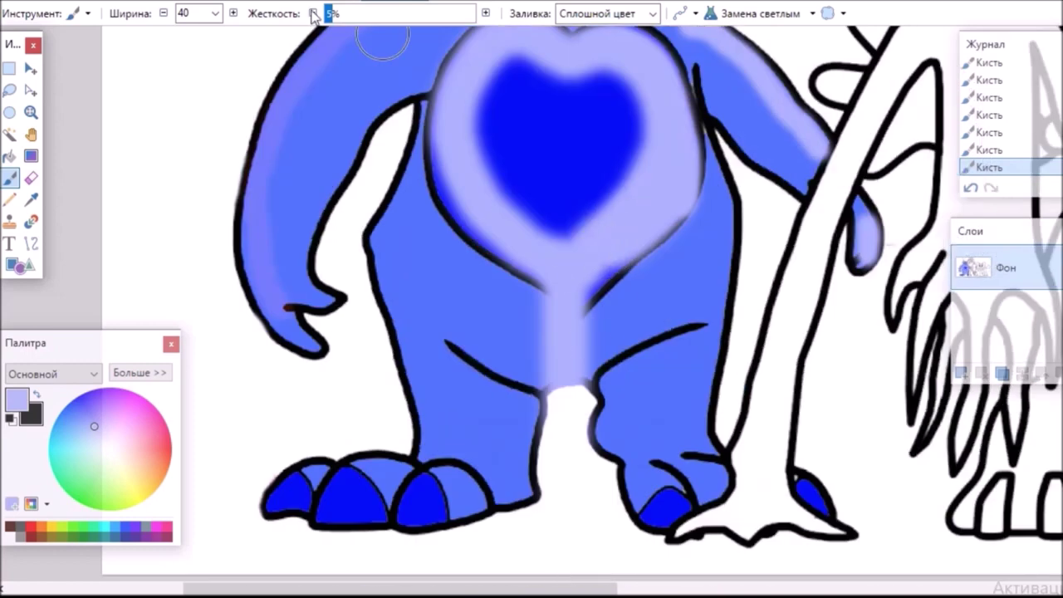
pyautogui.hotkey('ctrl', 'z')
pyautogui.moveTo(581, 257)
pyautogui.mouseDown()
pyautogui.moveTo(562, 269)
pyautogui.moveTo(669, 220)
pyautogui.moveTo(611, 237)
pyautogui.mouseUp()
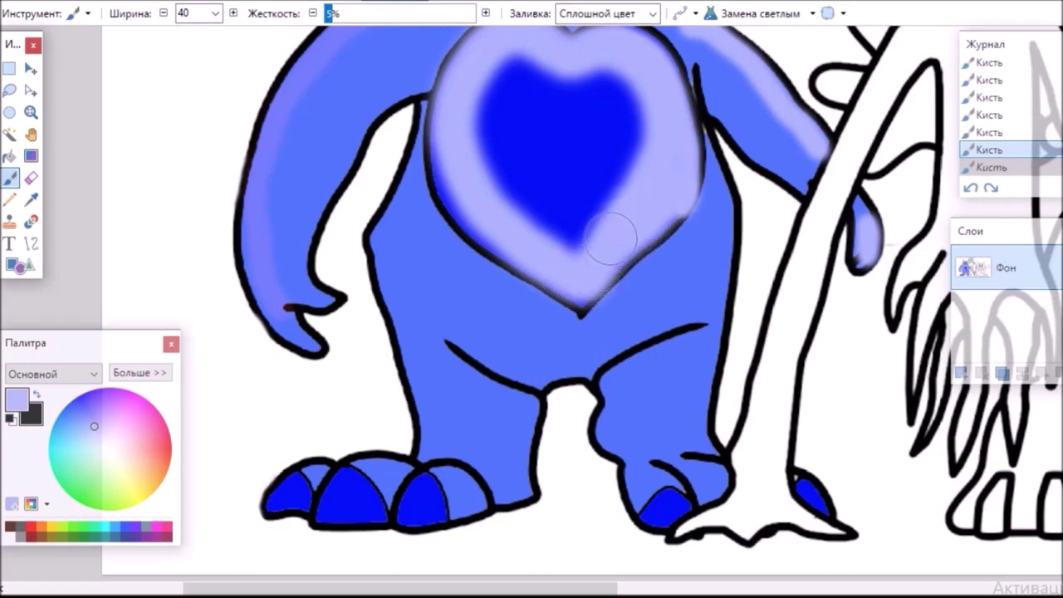
pyautogui.moveTo(669, 177); pyautogui.dragTo(650, 86)
pyautogui.scroll(2, 942, 473)
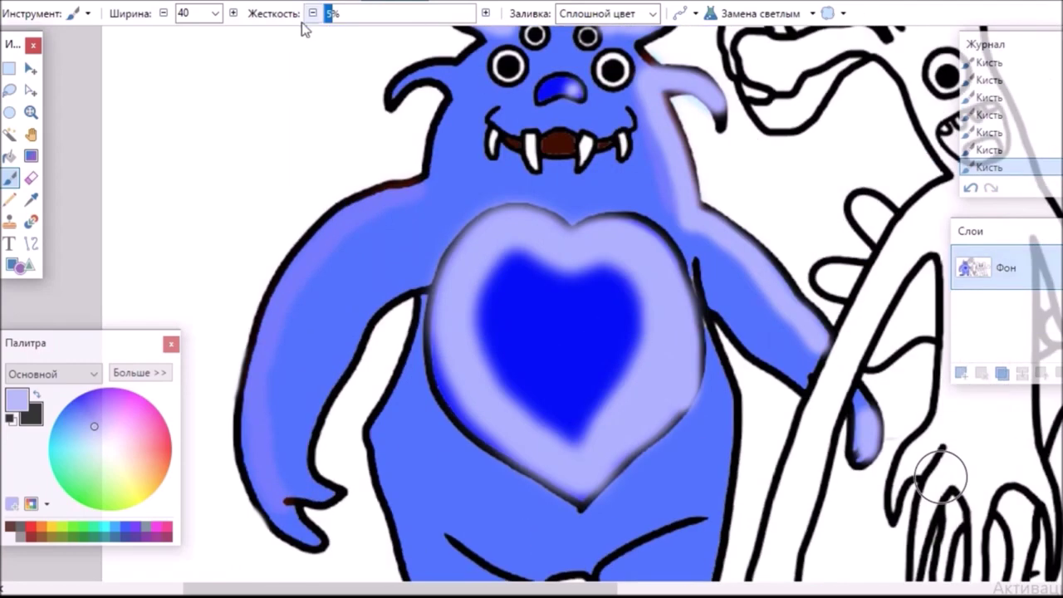
# Shade the inner left arm, chest and left flank with a stronger blue in the Darken (Замена темным) blending mode
pyautogui.click(793, 13)
pyautogui.click(755, 264)
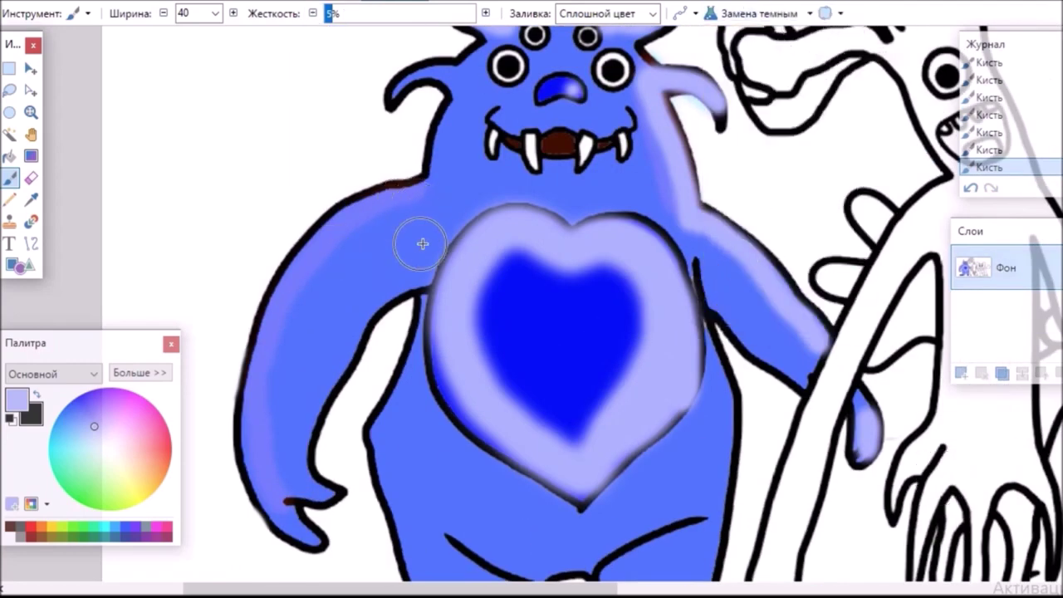
pyautogui.moveTo(85, 418); pyautogui.dragTo(75, 403)
pyautogui.moveTo(411, 270)
pyautogui.mouseDown()
pyautogui.moveTo(351, 316)
pyautogui.moveTo(291, 474)
pyautogui.moveTo(332, 507)
pyautogui.mouseUp()
pyautogui.moveTo(408, 315)
pyautogui.mouseDown()
pyautogui.moveTo(426, 359)
pyautogui.moveTo(395, 435)
pyautogui.moveTo(415, 544)
pyautogui.mouseUp()
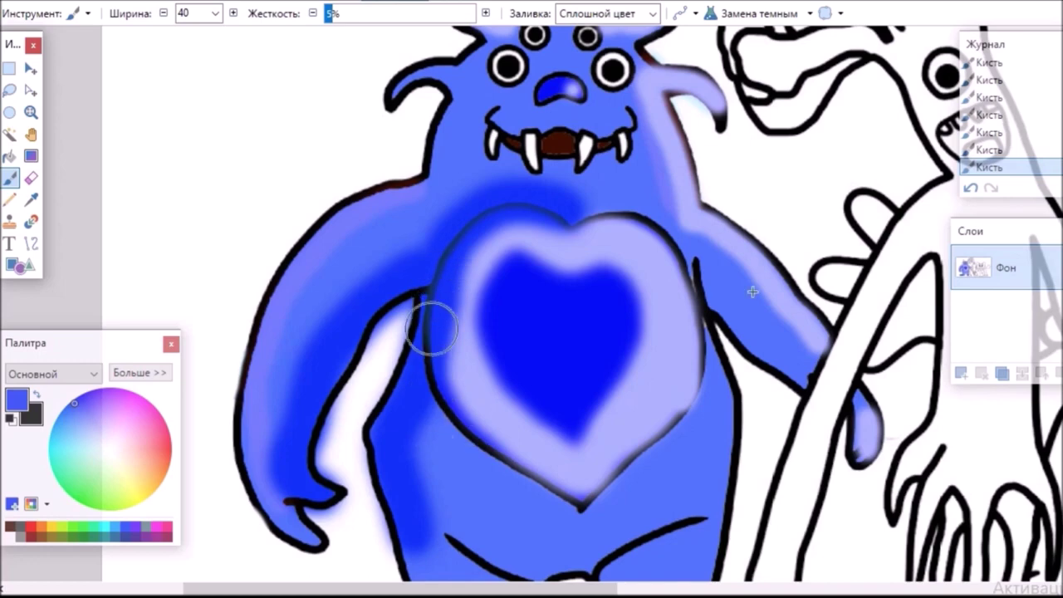
# Continue the darker blue shading over the blue monster's lower belly, flanks and legs
pyautogui.scroll(-3, 939, 92)
pyautogui.moveTo(420, 291)
pyautogui.mouseDown()
pyautogui.moveTo(521, 349)
pyautogui.moveTo(682, 302)
pyautogui.moveTo(633, 338)
pyautogui.moveTo(603, 404)
pyautogui.moveTo(665, 485)
pyautogui.mouseUp()
pyautogui.moveTo(482, 363)
pyautogui.mouseDown()
pyautogui.moveTo(527, 382)
pyautogui.moveTo(442, 490)
pyautogui.mouseUp()
pyautogui.moveTo(411, 299)
pyautogui.mouseDown()
pyautogui.moveTo(419, 332)
pyautogui.moveTo(426, 435)
pyautogui.mouseUp()
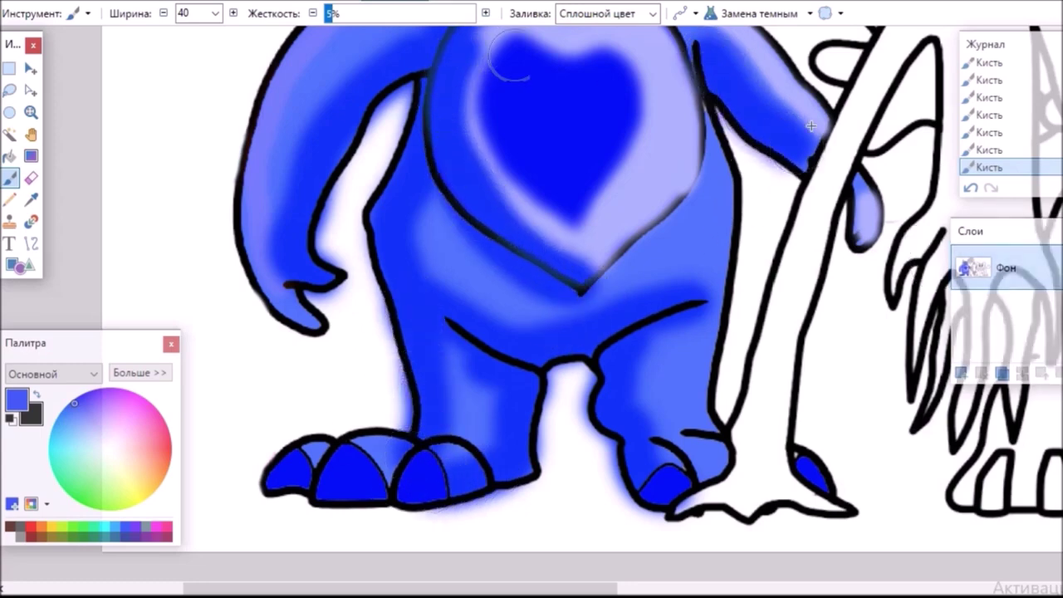
# Fill the tall leafy monster's body and its large outer leaves with light green
pyautogui.scroll(3, 943, 340)
pyautogui.scroll(5, 943, 341)
pyautogui.scroll(-1, 947, 374)
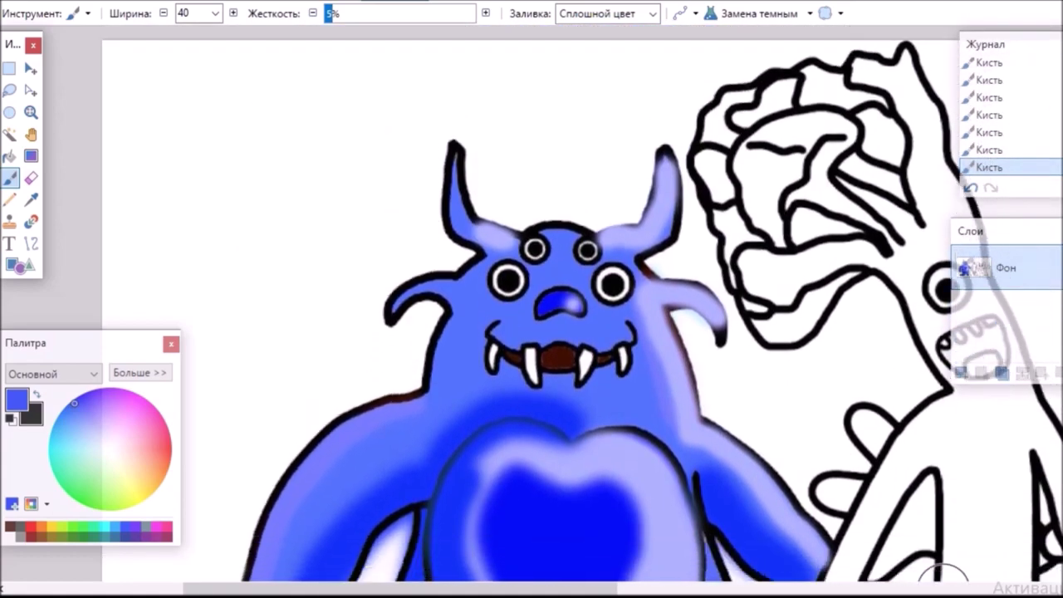
pyautogui.moveTo(486, 590)
pyautogui.mouseDown()
pyautogui.moveTo(670, 591)
pyautogui.moveTo(611, 592)
pyautogui.mouseUp()
pyautogui.click(9, 155)
pyautogui.click(101, 484)
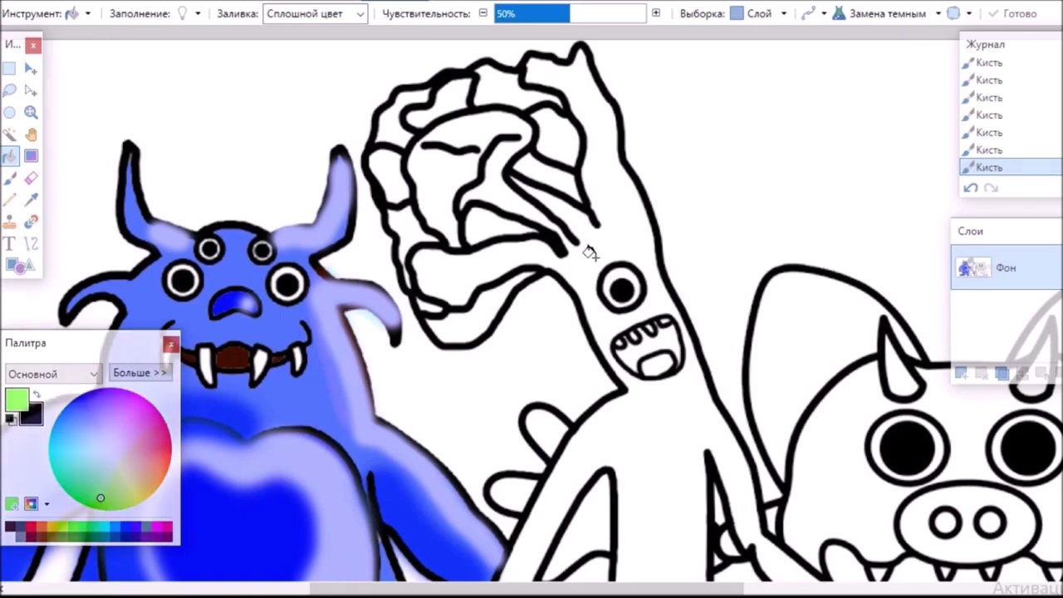
pyautogui.click(590, 251)
pyautogui.click(506, 89)
pyautogui.click(469, 330)
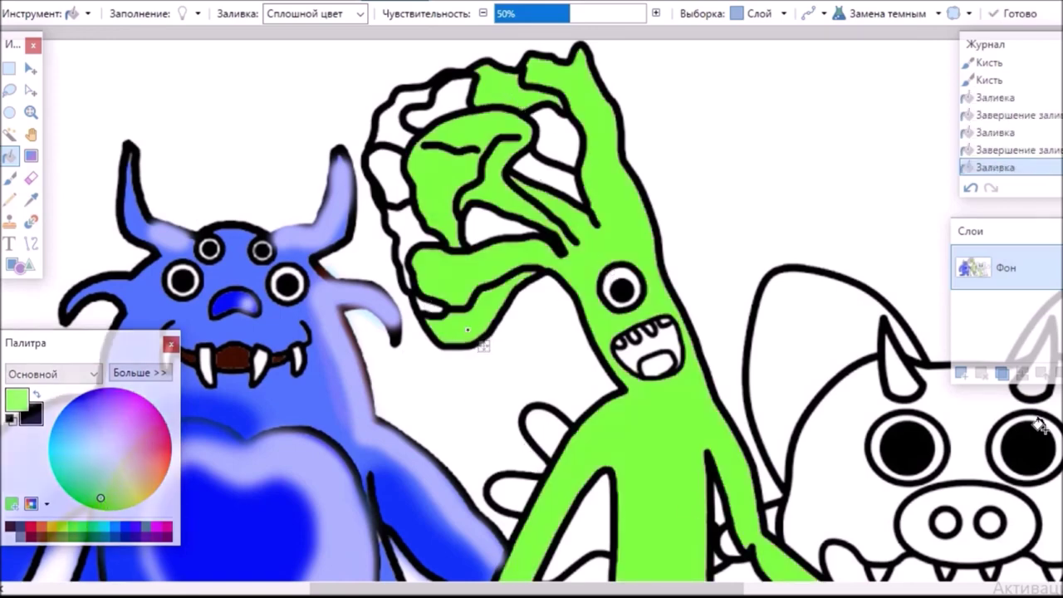
# Fill the root-like shapes hanging behind the green monster's torso with dark green
pyautogui.scroll(-5, 484, 346)
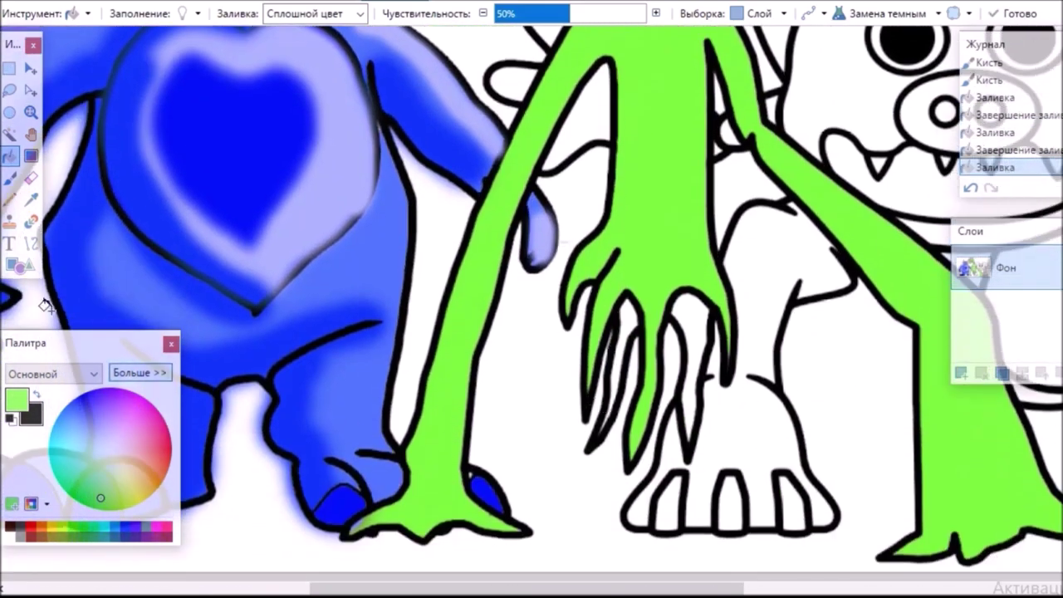
pyautogui.click(97, 508)
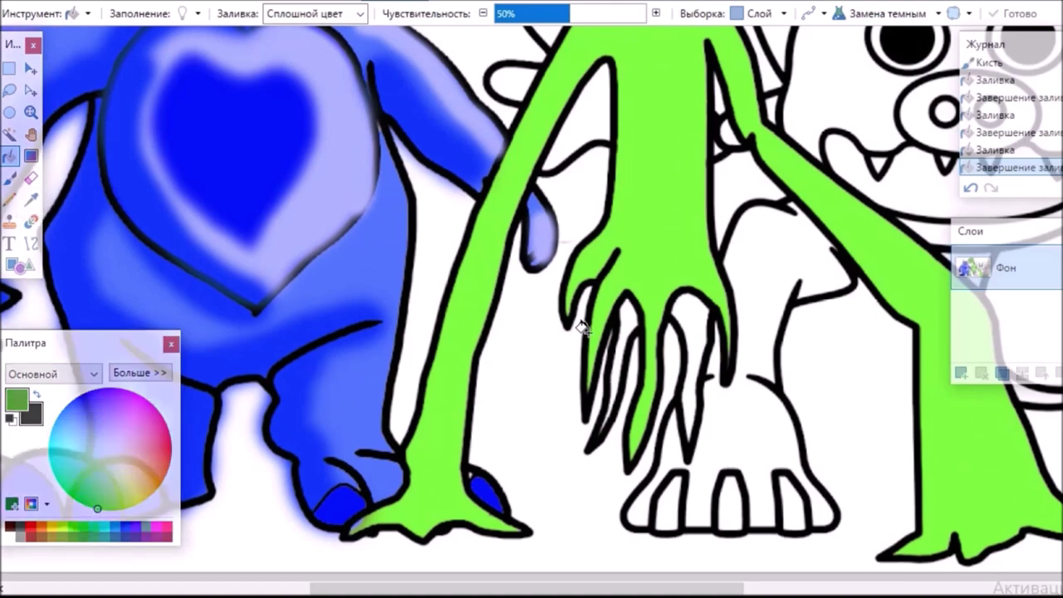
pyautogui.click(627, 318)
pyautogui.click(684, 309)
# Fill the remaining white leaf sections of the green monster's head with dark green
pyautogui.scroll(6, 684, 309)
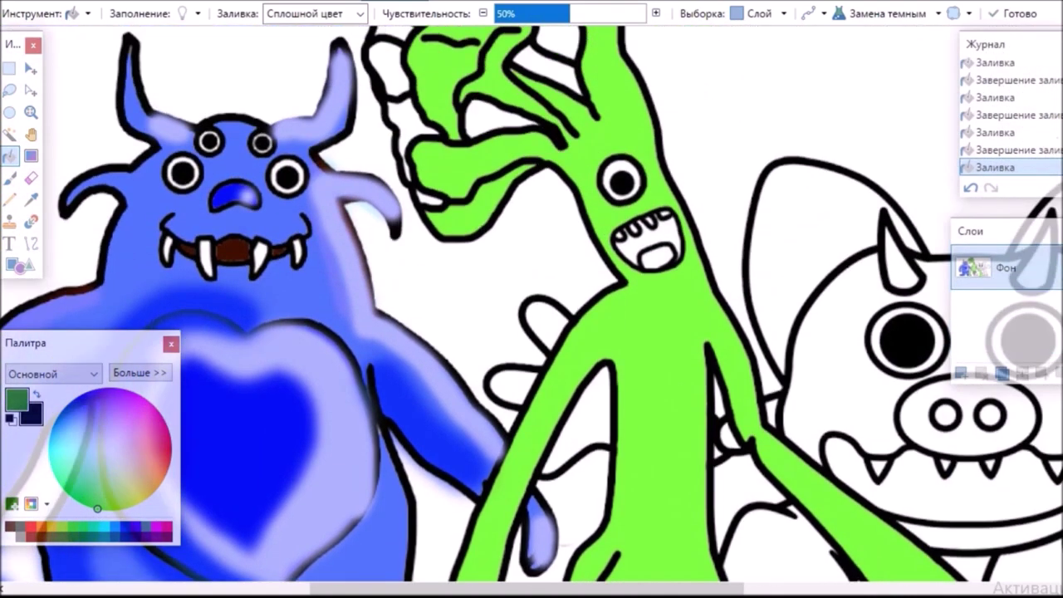
pyautogui.click(555, 184)
pyautogui.click(553, 220)
pyautogui.click(445, 148)
pyautogui.click(397, 152)
pyautogui.click(384, 214)
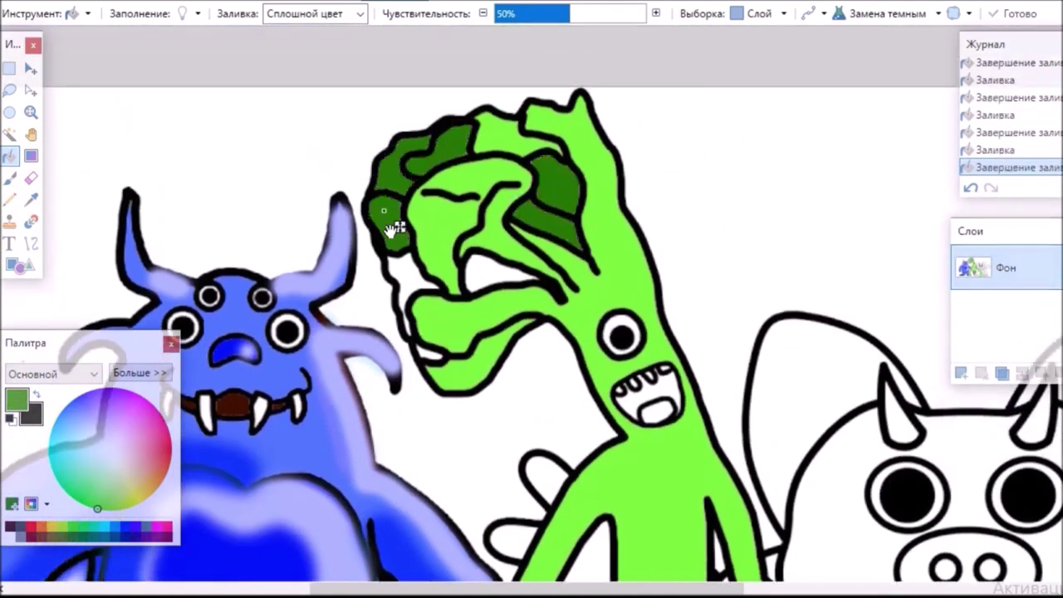
pyautogui.click(396, 229)
pyautogui.click(409, 291)
pyautogui.click(485, 276)
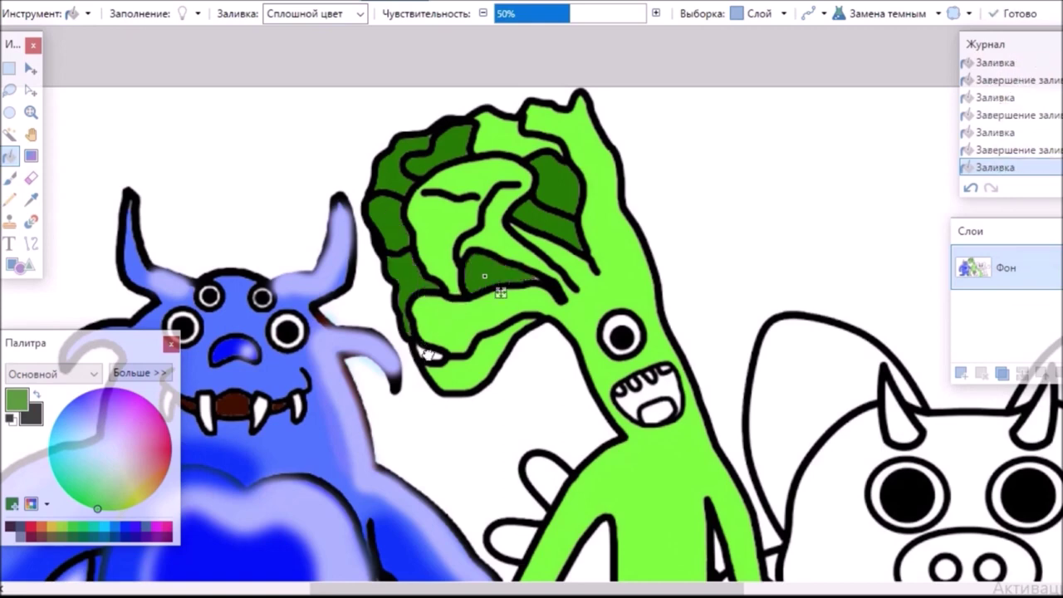
# Fill the green monster's mouth with dark green and its tongue with pink
pyautogui.click(633, 391)
pyautogui.click(160, 470)
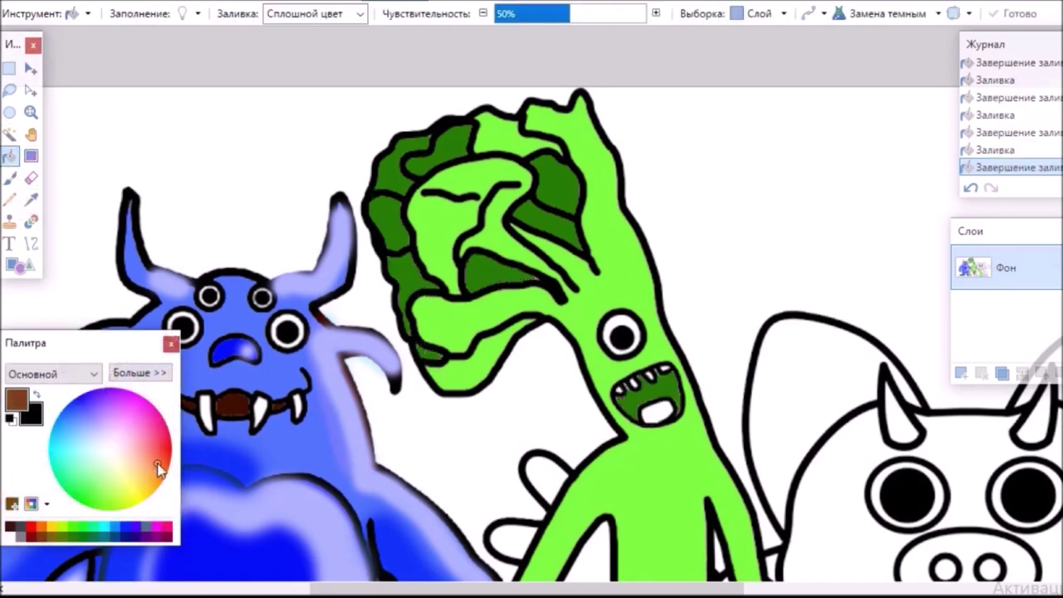
pyautogui.click(656, 411)
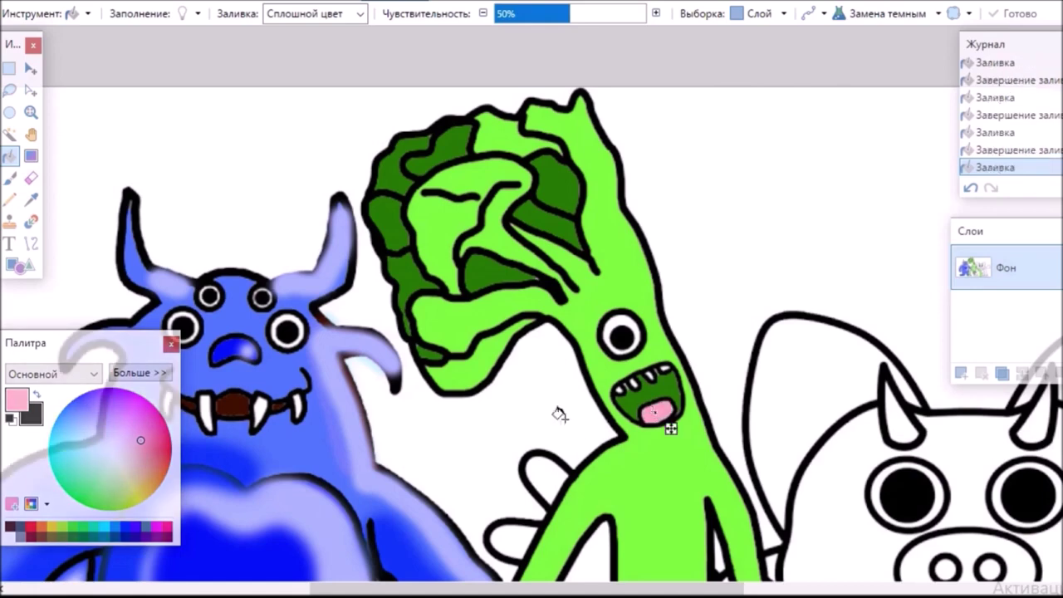
# Shade the green monster's head leaves with soft dark green brush strokes, undoing the last stroke below the lowest leaf
pyautogui.click(10, 177)
pyautogui.click(96, 494)
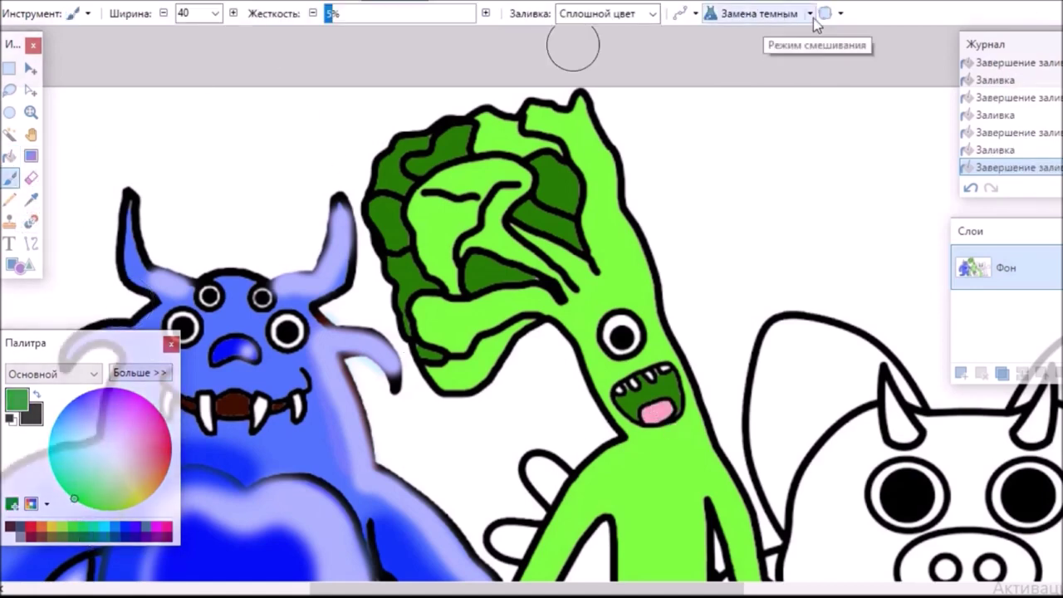
pyautogui.moveTo(462, 190)
pyautogui.mouseDown()
pyautogui.moveTo(407, 241)
pyautogui.moveTo(432, 351)
pyautogui.mouseUp()
pyautogui.moveTo(465, 212)
pyautogui.mouseDown()
pyautogui.moveTo(492, 137)
pyautogui.moveTo(568, 162)
pyautogui.mouseUp()
pyautogui.click(545, 125)
pyautogui.click(502, 240)
pyautogui.click(534, 192)
pyautogui.moveTo(490, 308)
pyautogui.mouseDown()
pyautogui.moveTo(521, 322)
pyautogui.moveTo(444, 374)
pyautogui.moveTo(531, 361)
pyautogui.mouseUp()
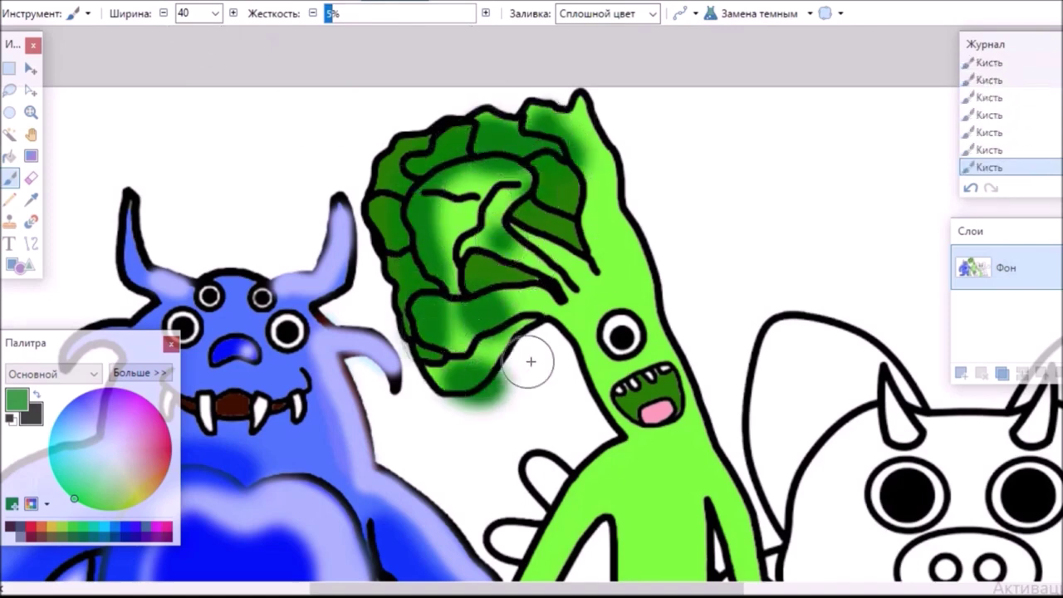
pyautogui.hotkey('ctrl', 'z')
# Set the brush width to 14 and shade the green monster's right torso edge and the underside of its right arm with dark green
pyautogui.scroll(-8, 925, 297)
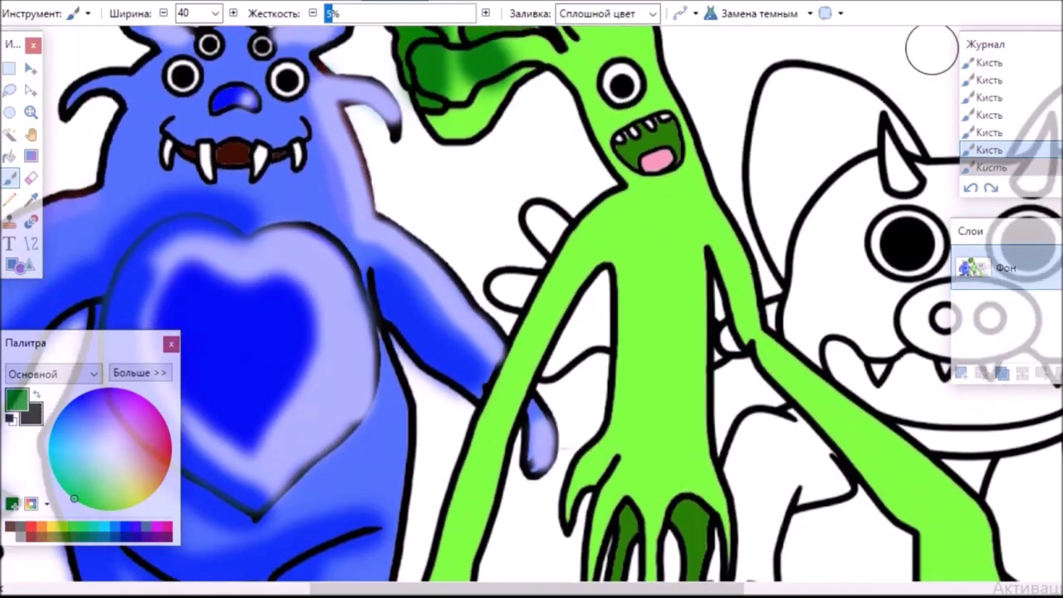
pyautogui.scroll(1, 550, 54)
pyautogui.click(214, 13)
pyautogui.scroll(3, 208, 83)
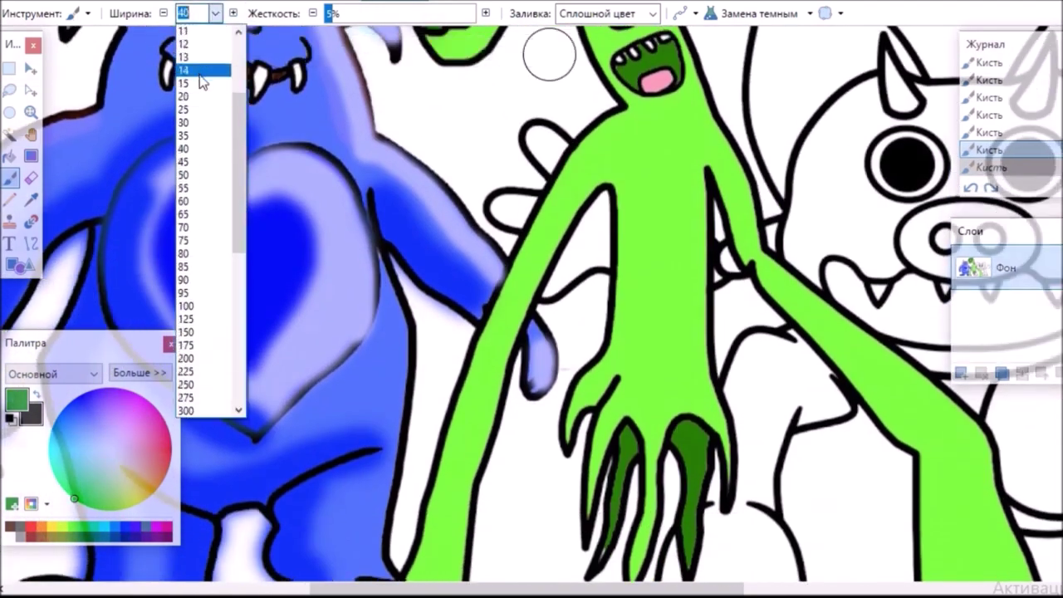
pyautogui.click(200, 84)
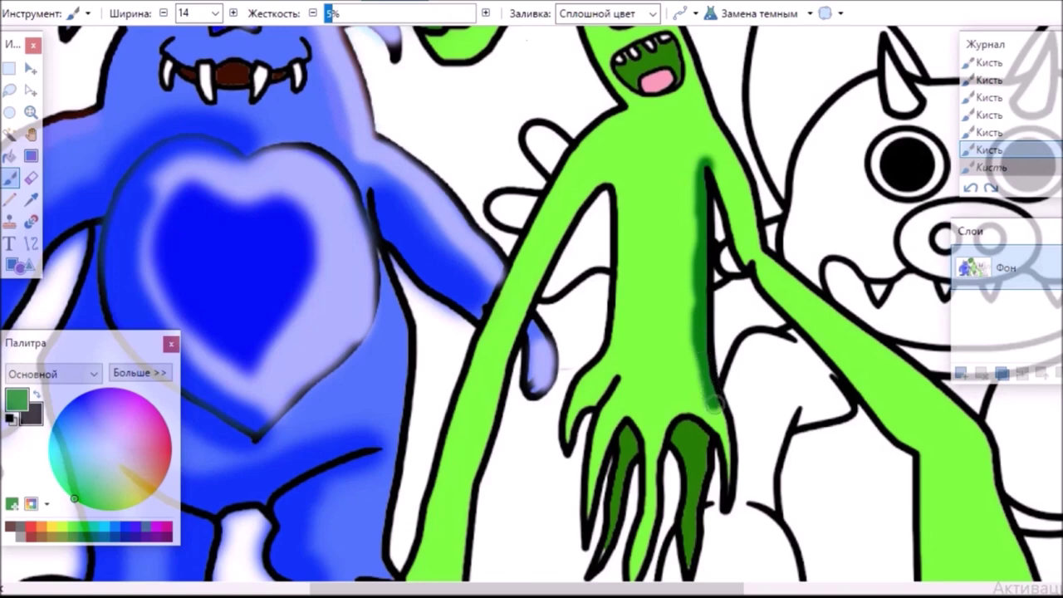
pyautogui.moveTo(711, 397); pyautogui.dragTo(738, 433)
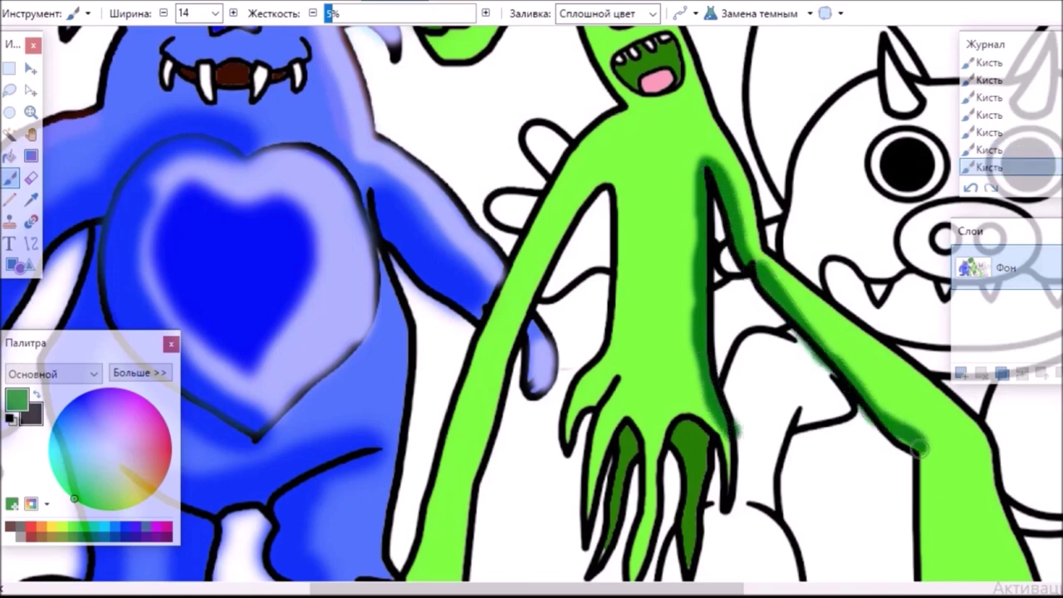
# Set the brush blend mode to Difference (Разница) and shade the green monster's root fringe and head leaves, undoing the left arm stroke
pyautogui.click(758, 14)
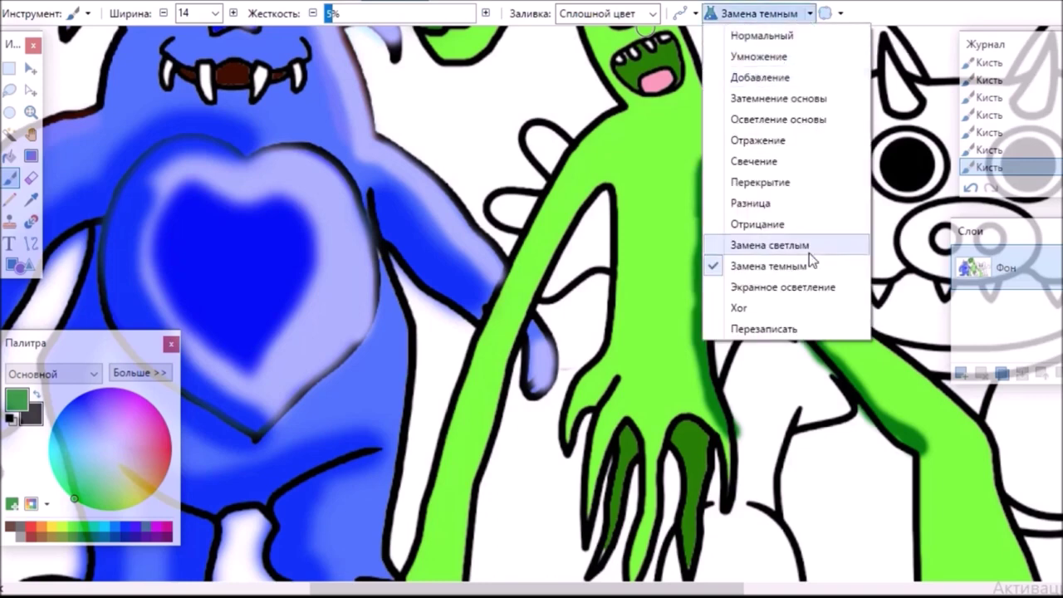
pyautogui.click(756, 203)
pyautogui.moveTo(579, 214); pyautogui.dragTo(522, 334)
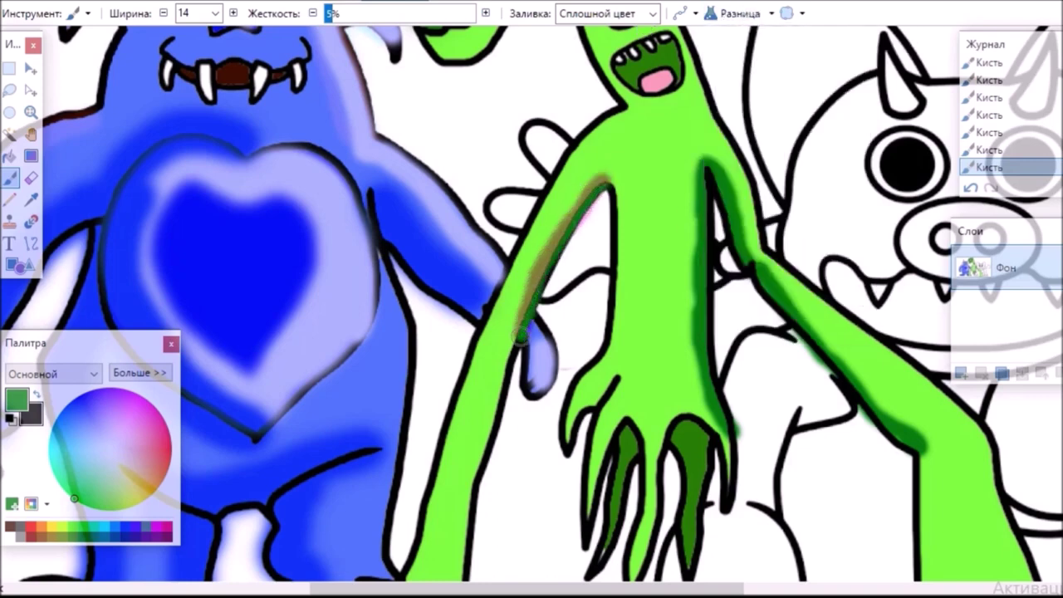
pyautogui.hotkey('ctrl', 'z')
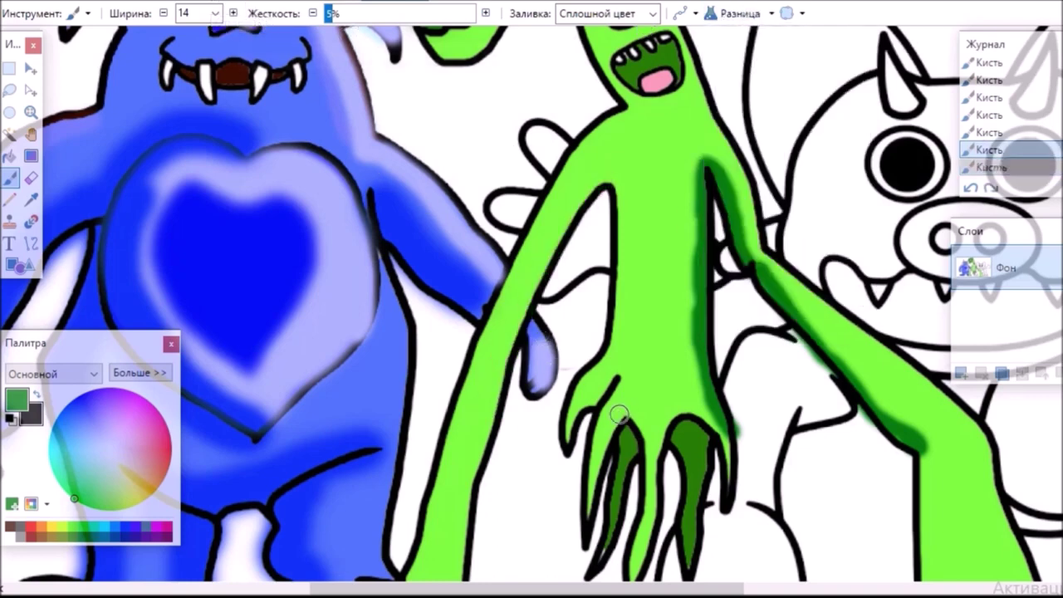
pyautogui.moveTo(656, 499); pyautogui.dragTo(644, 574)
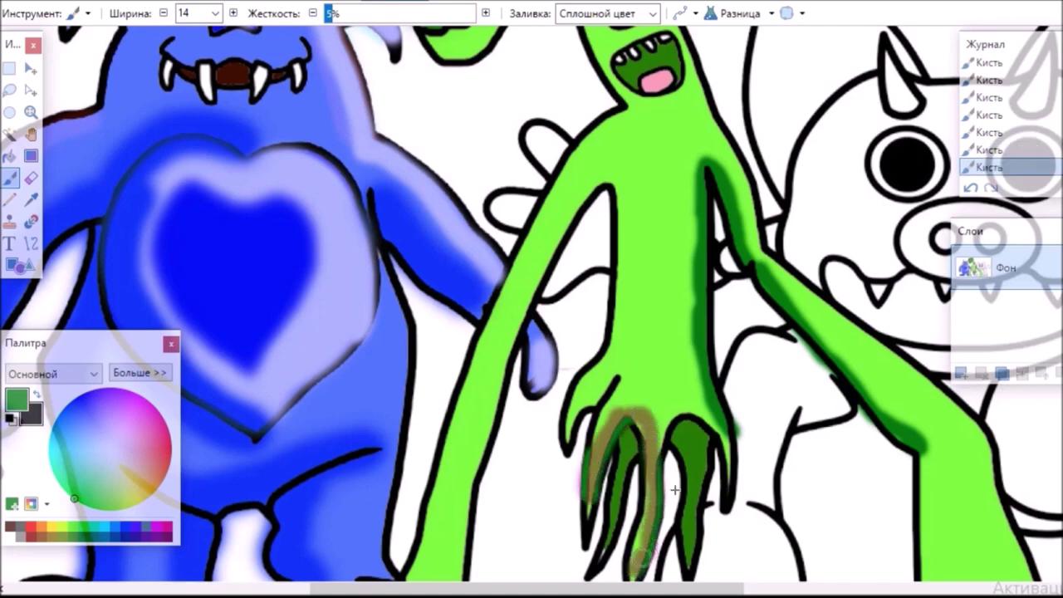
pyautogui.scroll(5, 649, 219)
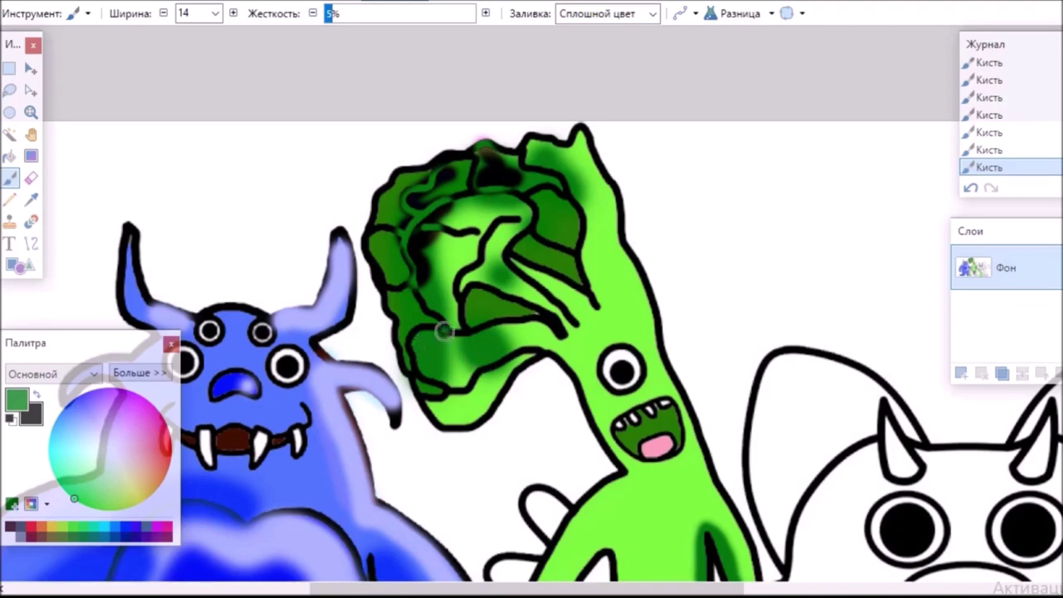
pyautogui.scroll(-6, 135, 65)
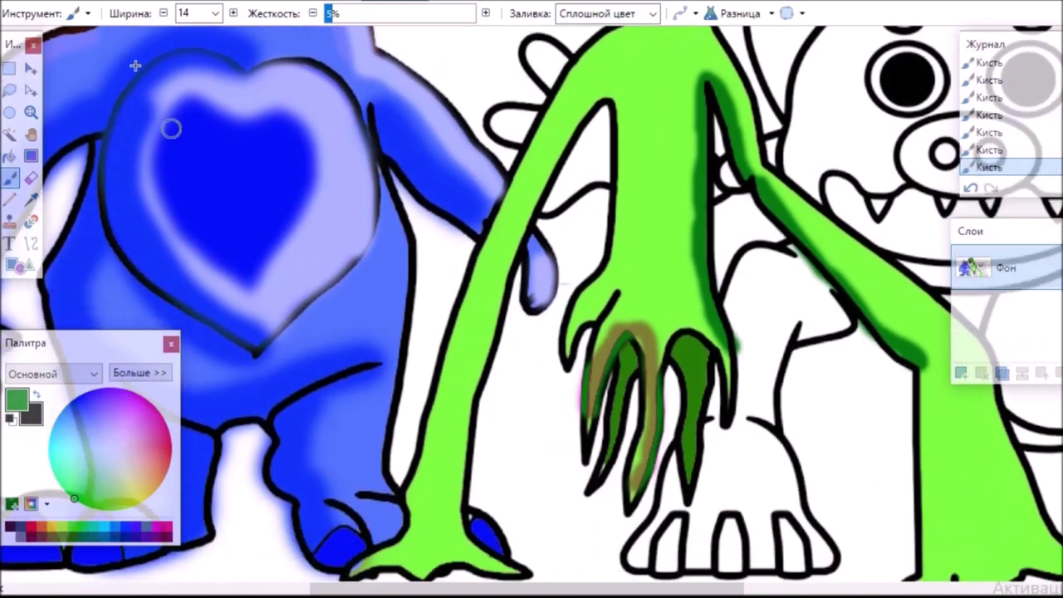
# Set the brush blend mode to Glow (Свечение) and paint bright green highlights along the outer edges of the green monster's arms
pyautogui.click(773, 13)
pyautogui.click(752, 170)
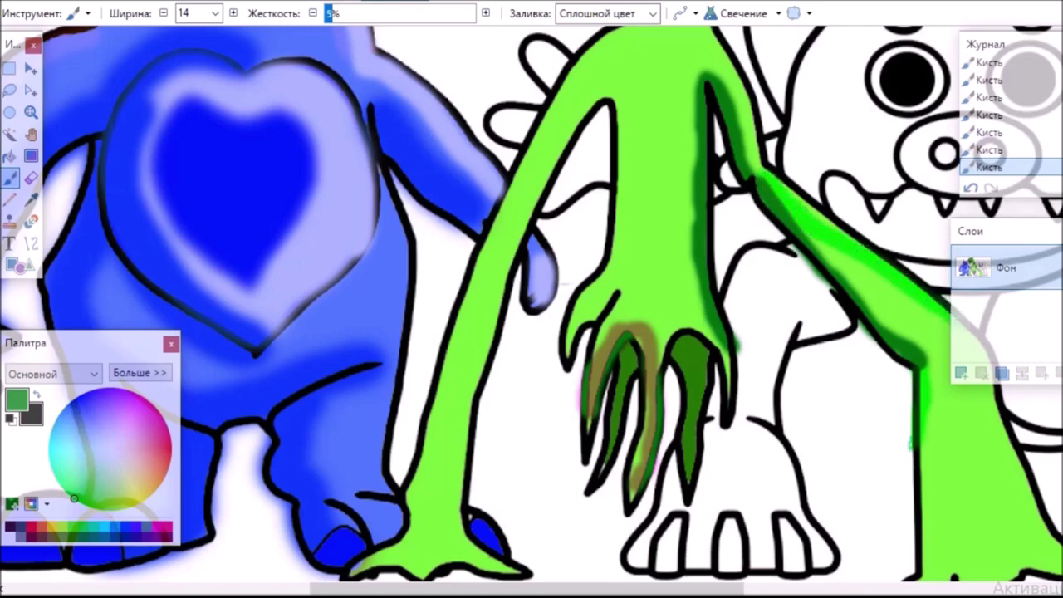
pyautogui.moveTo(592, 57); pyautogui.dragTo(525, 179)
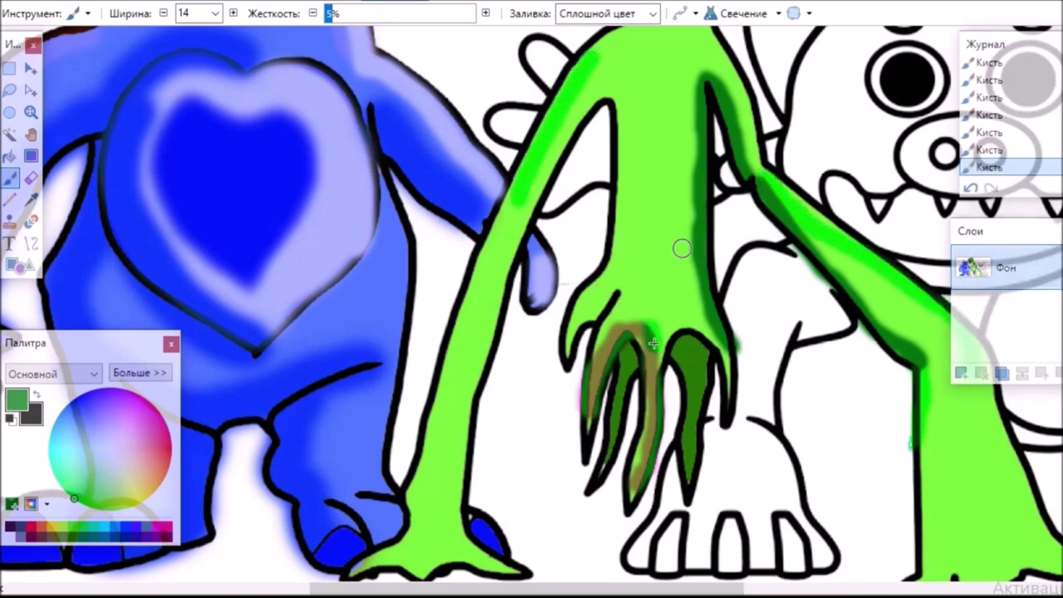
# Fill the pig monster's head and both ears with hot pink, switching the fill blend mode to Normal (Нормальный)
pyautogui.moveTo(684, 592); pyautogui.dragTo(855, 590)
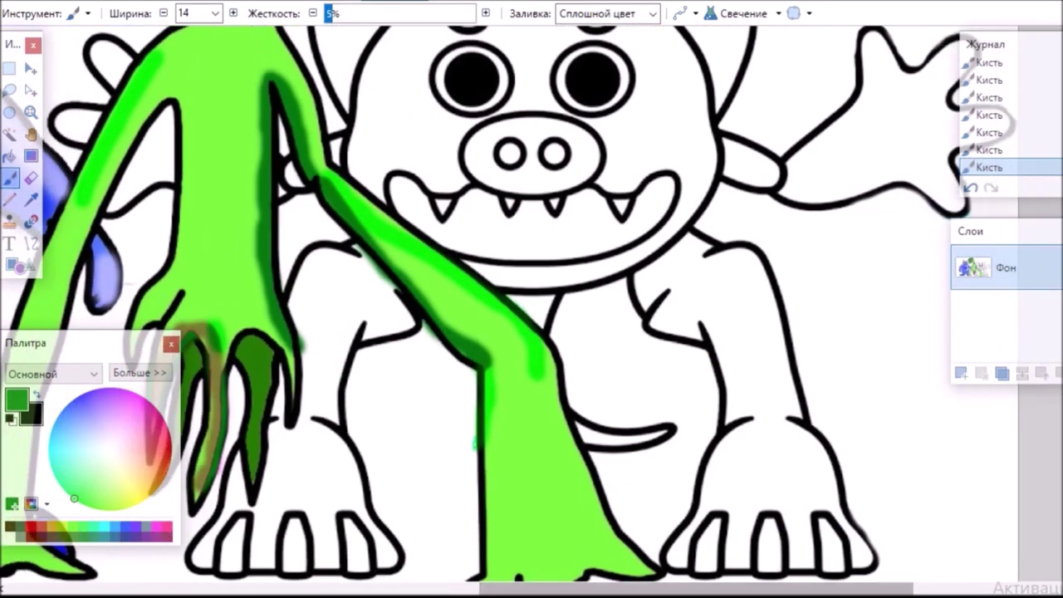
pyautogui.scroll(4, 532, 307)
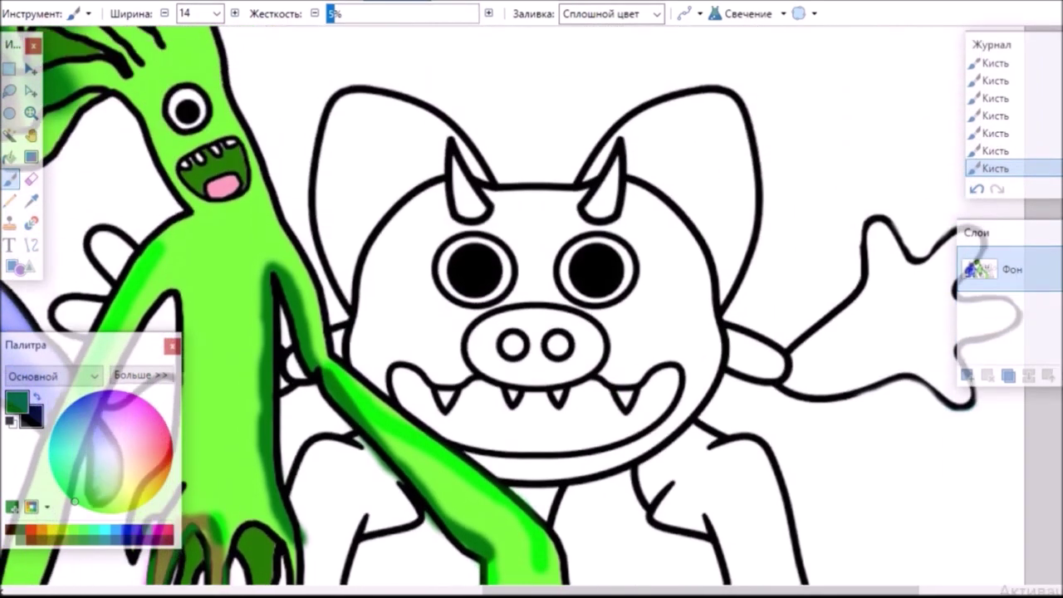
pyautogui.press('f')
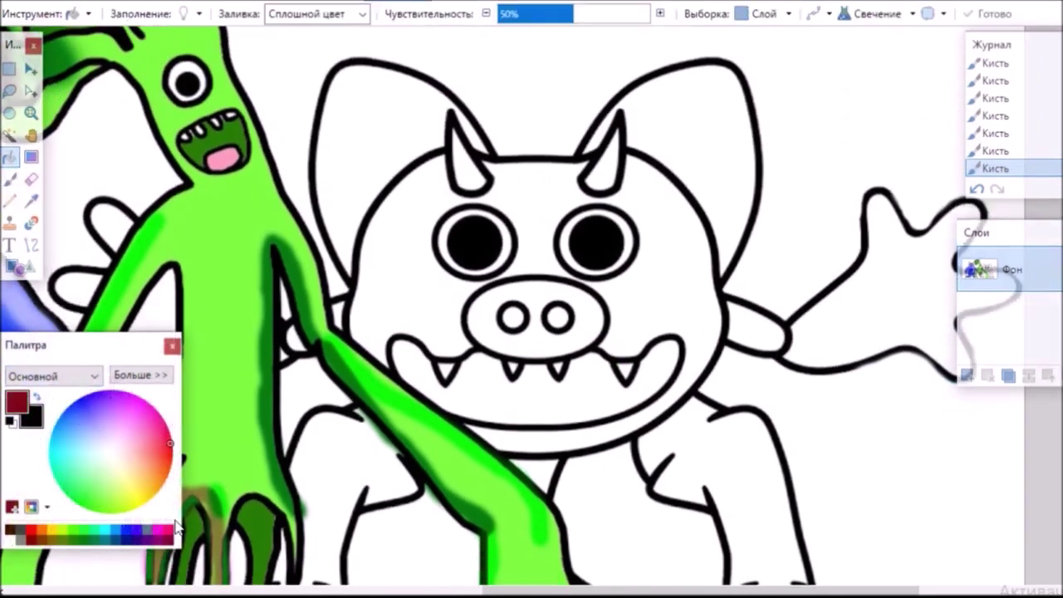
pyautogui.click(403, 267)
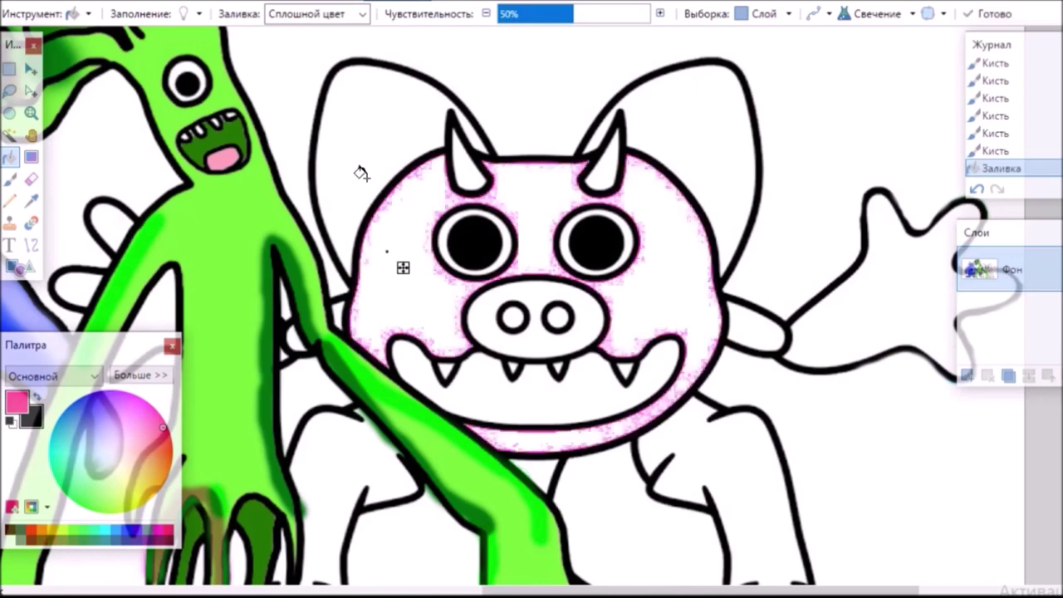
pyautogui.click(880, 13)
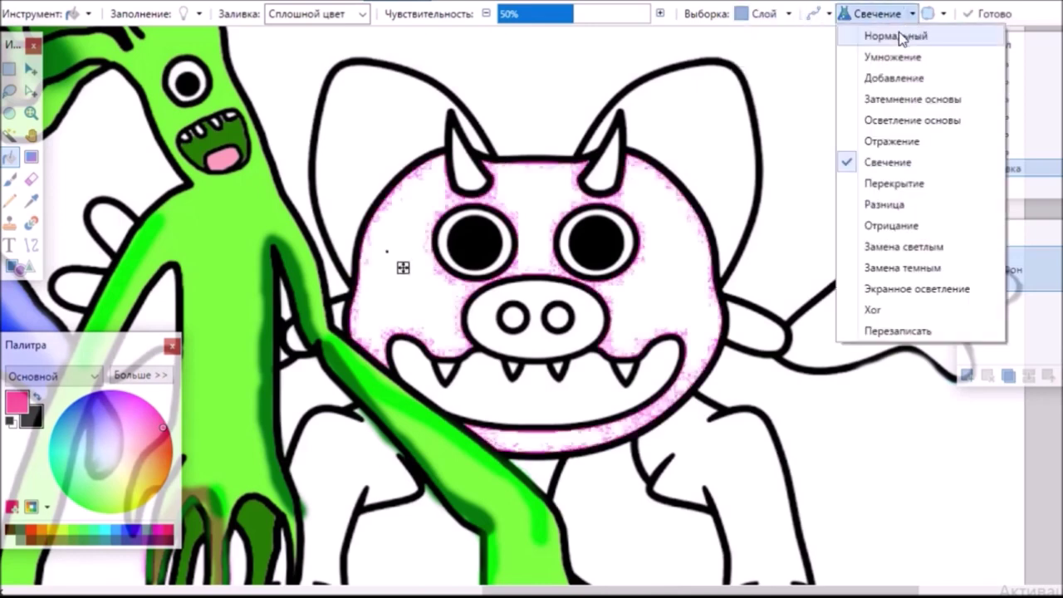
pyautogui.click(856, 38)
pyautogui.click(365, 123)
pyautogui.click(776, 97)
pyautogui.hotkey('ctrl', 'z')
pyautogui.click(684, 130)
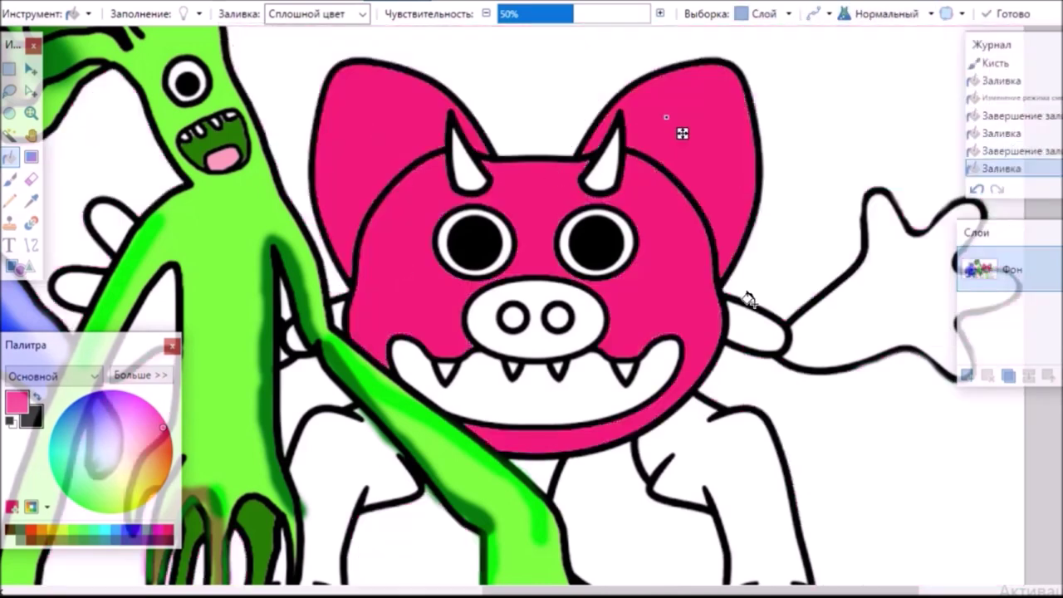
# Fill the pig monster's arms, hands, legs, exposed lower body and tail with the same hot pink
pyautogui.click(869, 316)
pyautogui.click(703, 458)
pyautogui.click(368, 473)
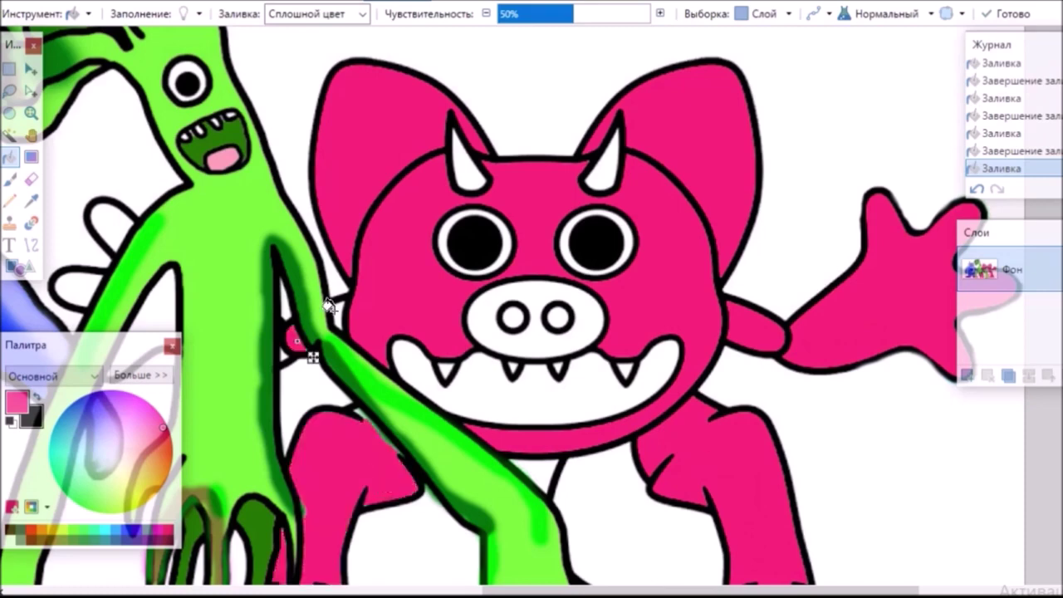
pyautogui.click(110, 224)
pyautogui.click(75, 287)
pyautogui.click(164, 297)
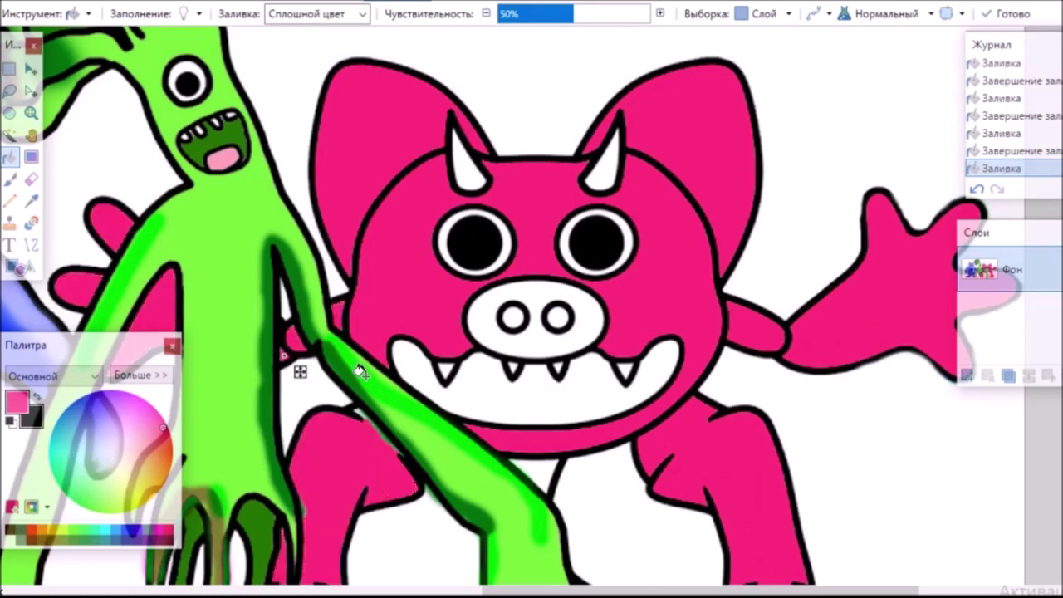
pyautogui.scroll(-5, 625, 289)
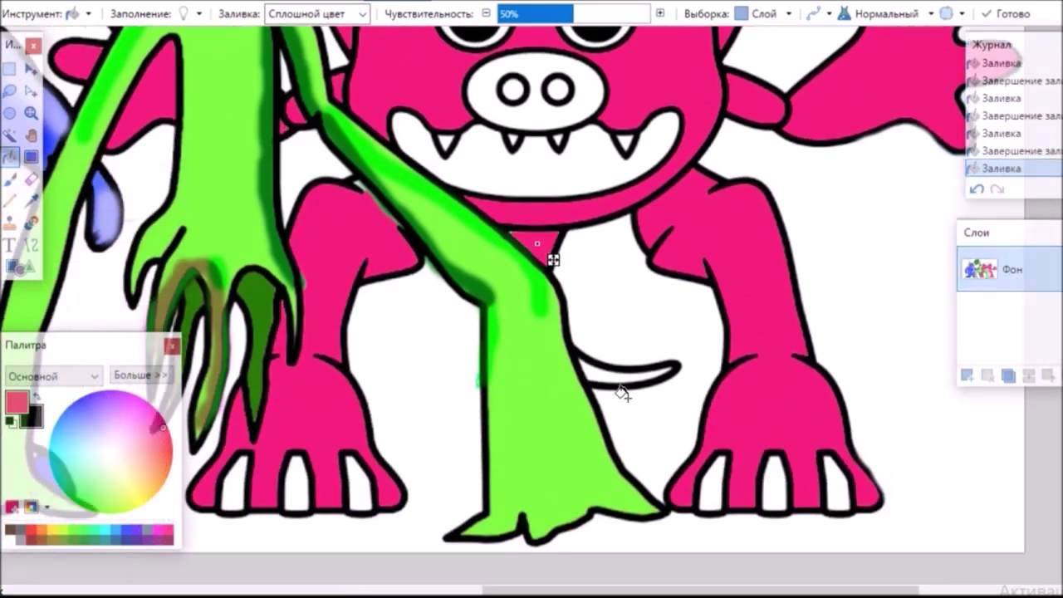
pyautogui.click(604, 378)
# Fill the pig monster's snout and mouth with bright red
pyautogui.scroll(4, 612, 395)
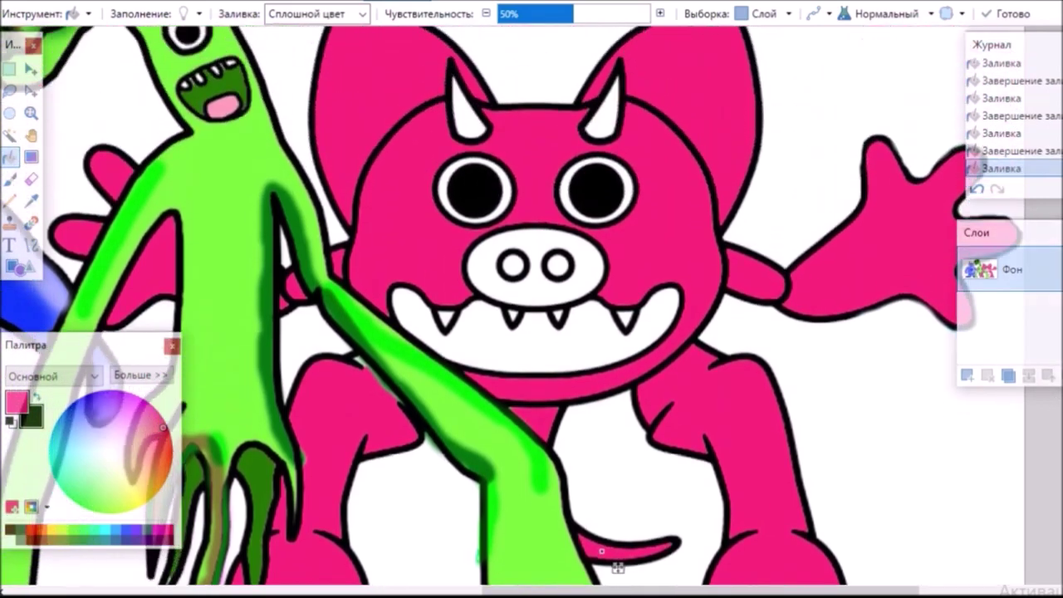
pyautogui.click(10, 156)
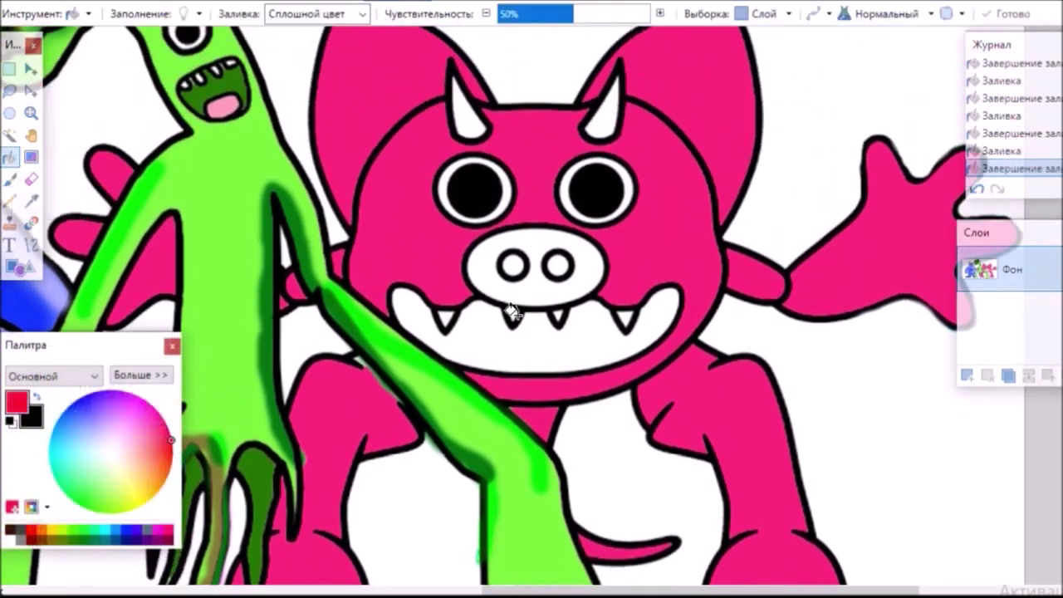
pyautogui.click(521, 264)
pyautogui.click(510, 332)
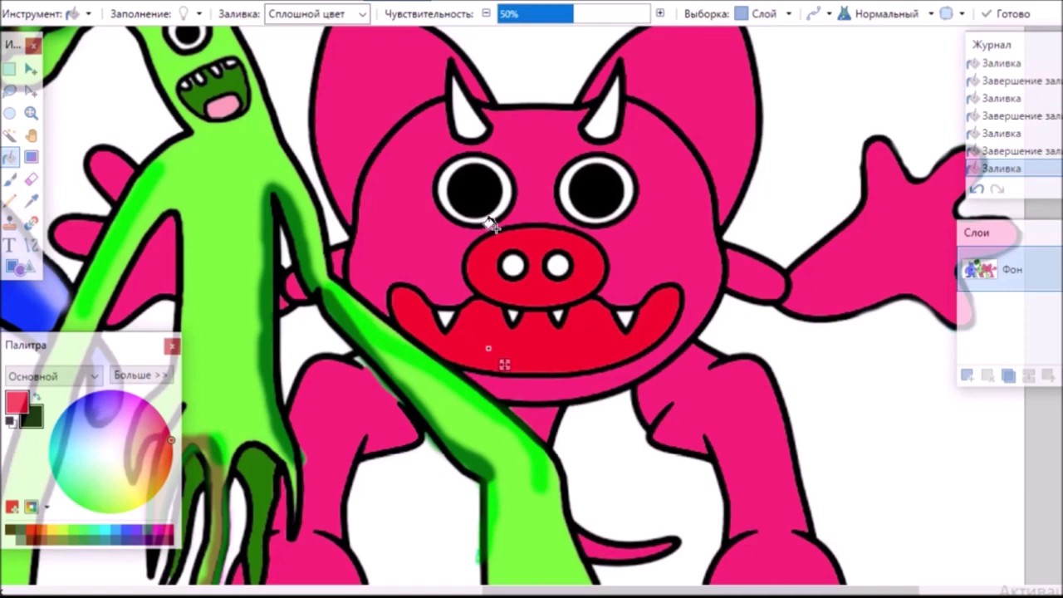
# Fill the pig monster's nostrils and mouth interior with dark red
pyautogui.click(10, 156)
pyautogui.click(115, 403)
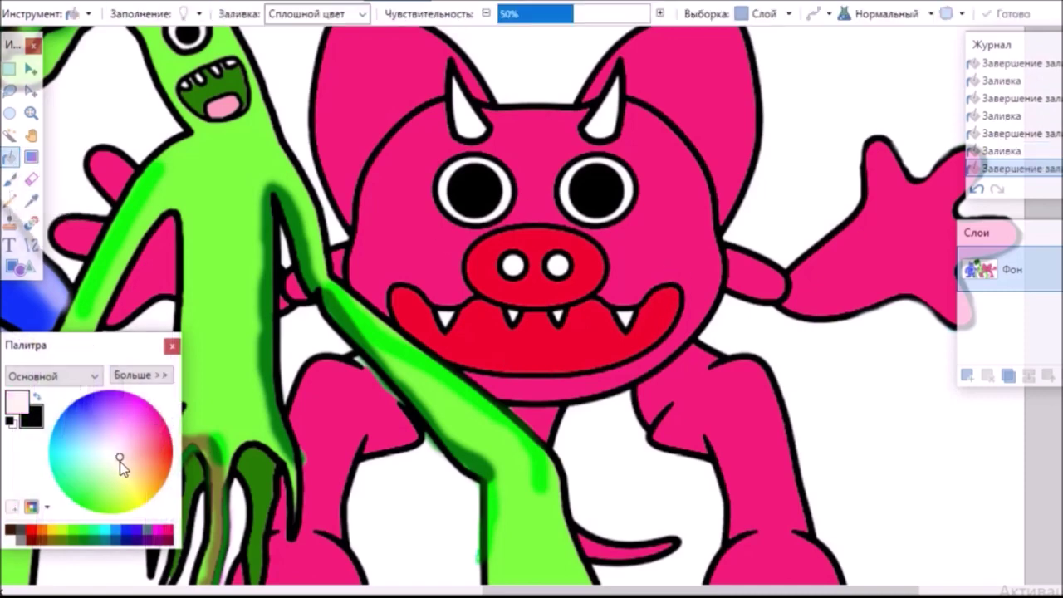
pyautogui.click(34, 540)
pyautogui.click(511, 266)
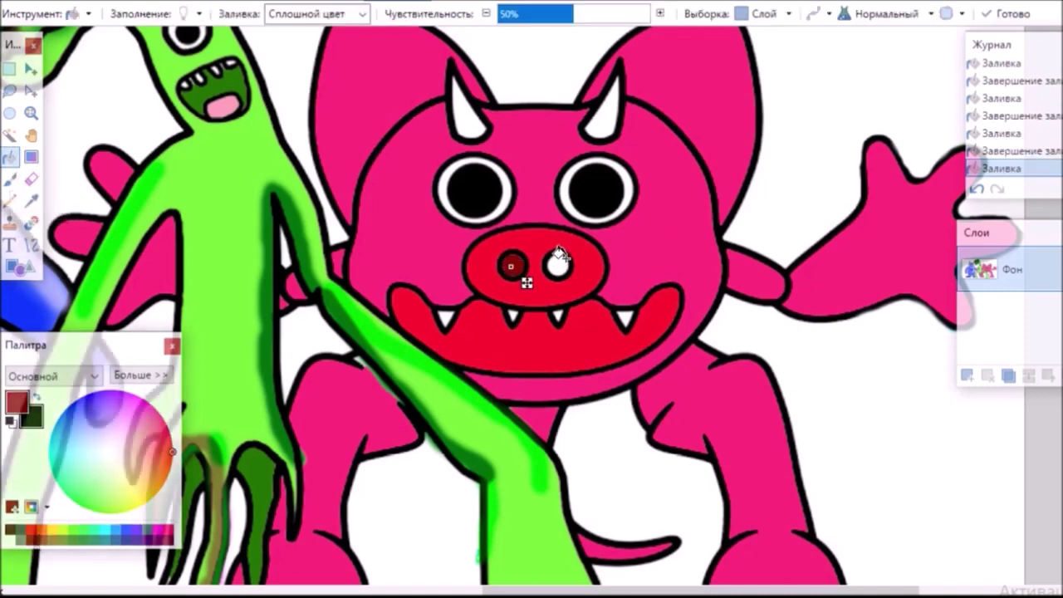
pyautogui.click(553, 340)
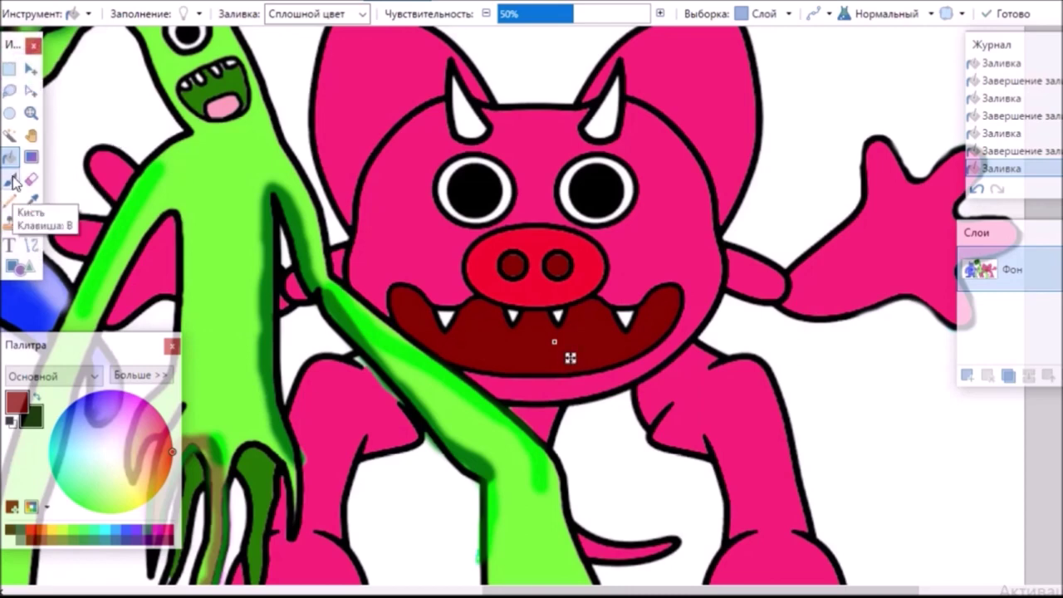
# Set the brush width to 30 and the blend mode to Addition (Добавление), and brush dark red along the pig monster's right ear
pyautogui.click(11, 178)
pyautogui.click(216, 13)
pyautogui.click(208, 95)
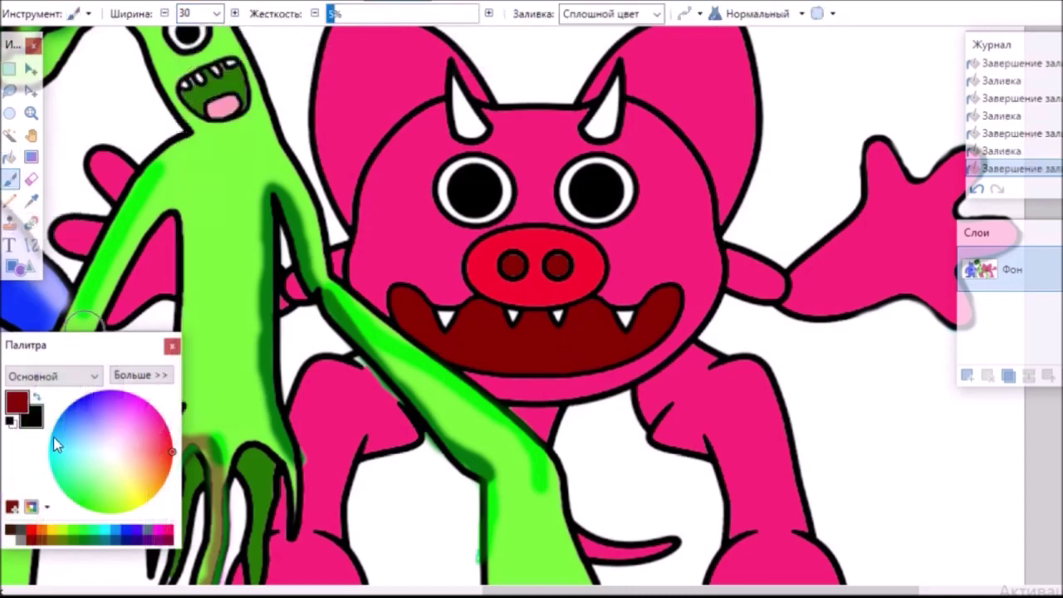
pyautogui.click(799, 13)
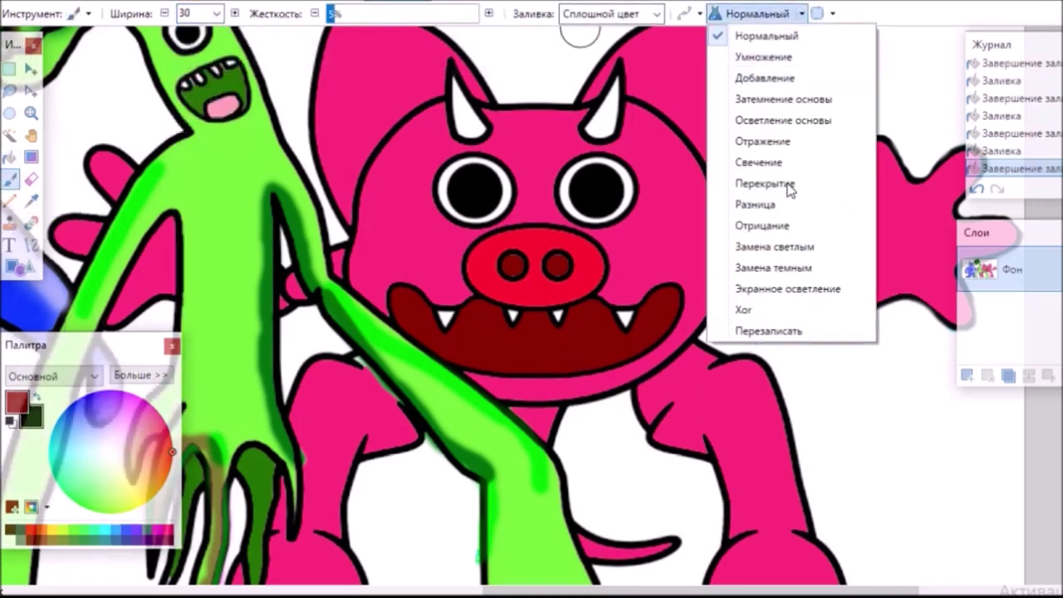
pyautogui.click(748, 78)
pyautogui.moveTo(739, 79); pyautogui.dragTo(706, 170)
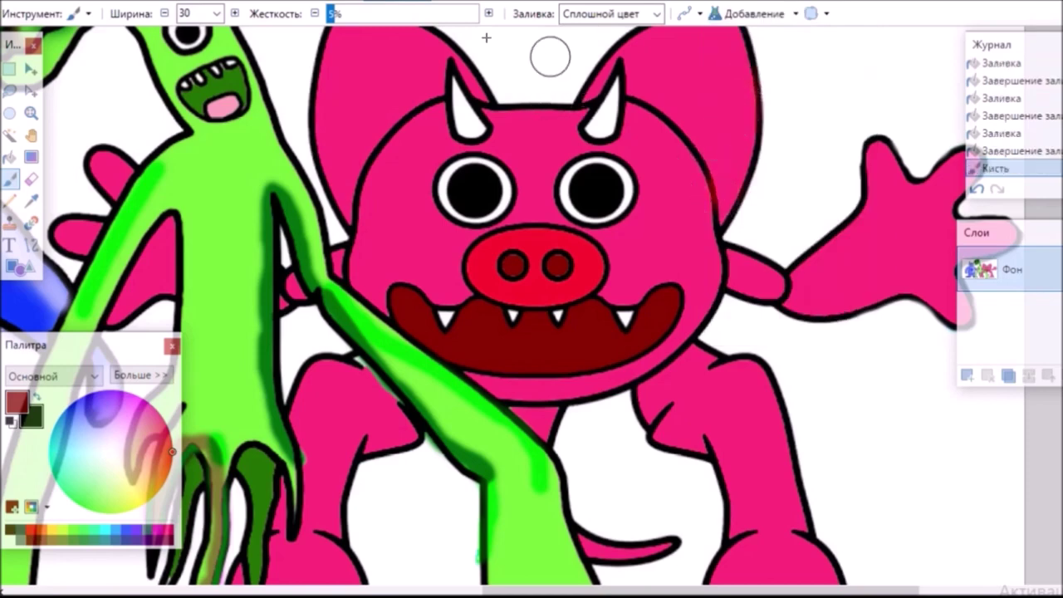
# Set the brush blend mode to Color Burn (Затемнение основы) and shade the pig monster's right ear, cheek, arm and fingers with red
pyautogui.click(796, 14)
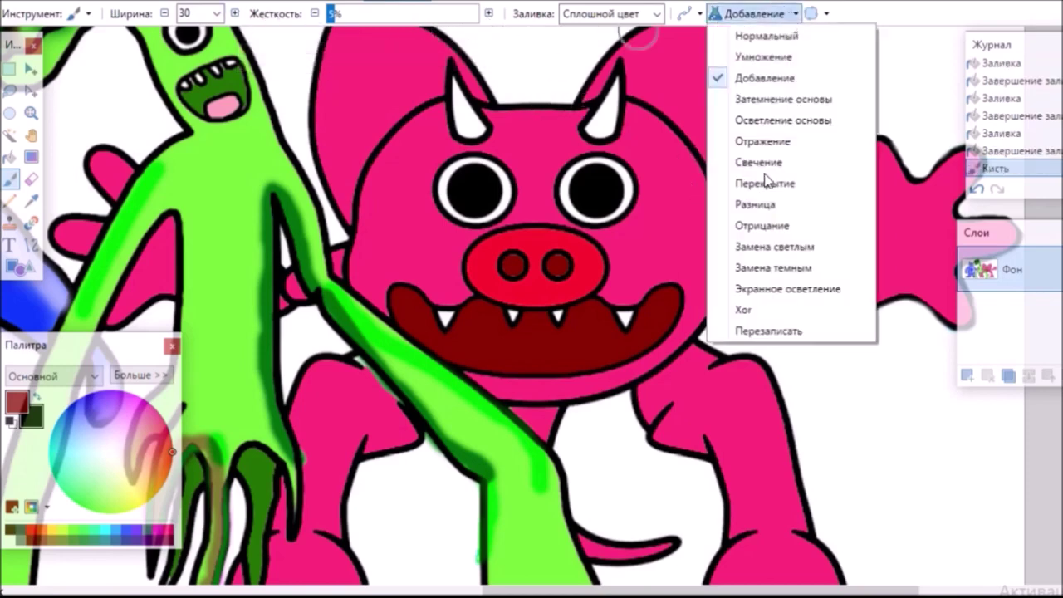
pyautogui.click(799, 99)
pyautogui.moveTo(727, 41)
pyautogui.mouseDown()
pyautogui.moveTo(730, 149)
pyautogui.moveTo(713, 203)
pyautogui.mouseUp()
pyautogui.moveTo(712, 275)
pyautogui.mouseDown()
pyautogui.moveTo(831, 298)
pyautogui.moveTo(915, 290)
pyautogui.moveTo(939, 319)
pyautogui.mouseUp()
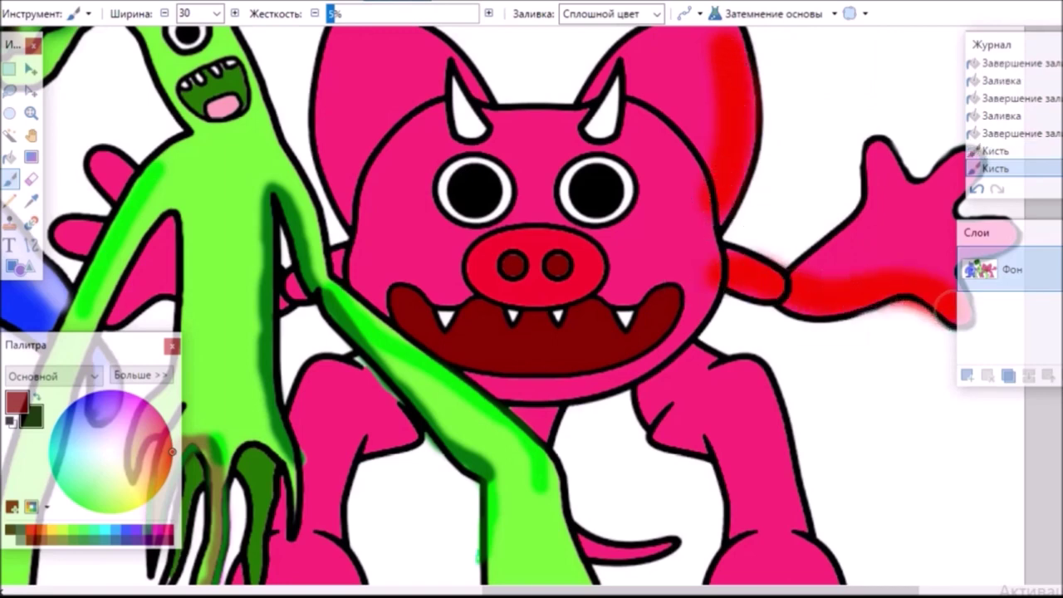
pyautogui.hscroll(3, 819, 534)
pyautogui.moveTo(883, 234); pyautogui.dragTo(823, 270)
pyautogui.moveTo(846, 164)
pyautogui.mouseDown()
pyautogui.moveTo(826, 186)
pyautogui.moveTo(824, 233)
pyautogui.mouseUp()
# Shade the pig monster's jaw and the inner edges of both legs with soft red brush strokes
pyautogui.moveTo(532, 390)
pyautogui.mouseDown()
pyautogui.moveTo(582, 449)
pyautogui.moveTo(632, 553)
pyautogui.mouseUp()
pyautogui.moveTo(382, 389)
pyautogui.mouseDown()
pyautogui.moveTo(480, 383)
pyautogui.moveTo(550, 351)
pyautogui.moveTo(580, 319)
pyautogui.moveTo(591, 245)
pyautogui.mouseUp()
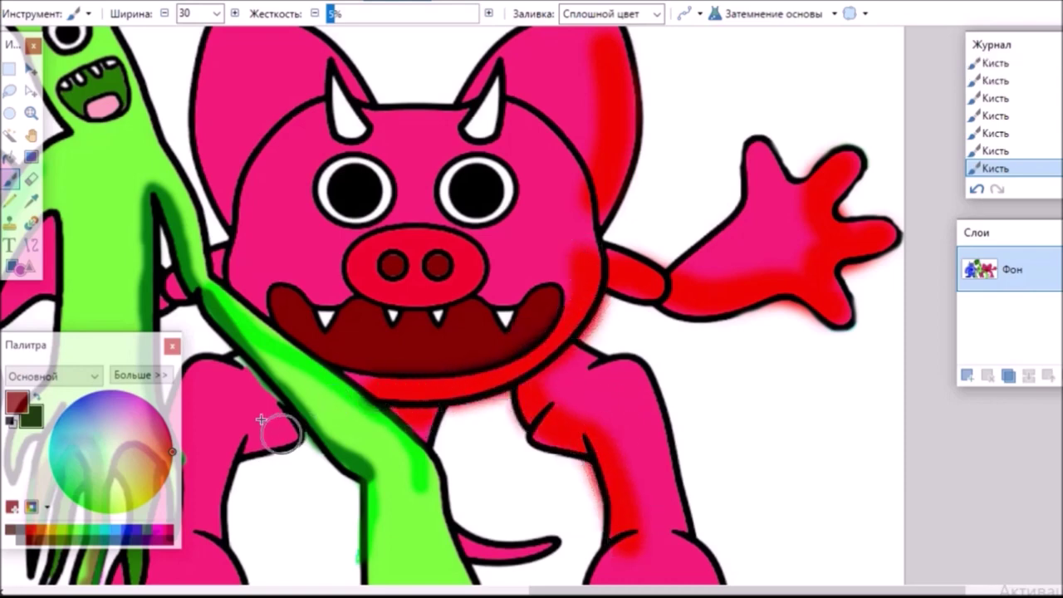
pyautogui.moveTo(265, 433)
pyautogui.mouseDown()
pyautogui.moveTo(230, 444)
pyautogui.moveTo(272, 424)
pyautogui.moveTo(242, 404)
pyautogui.moveTo(206, 522)
pyautogui.mouseUp()
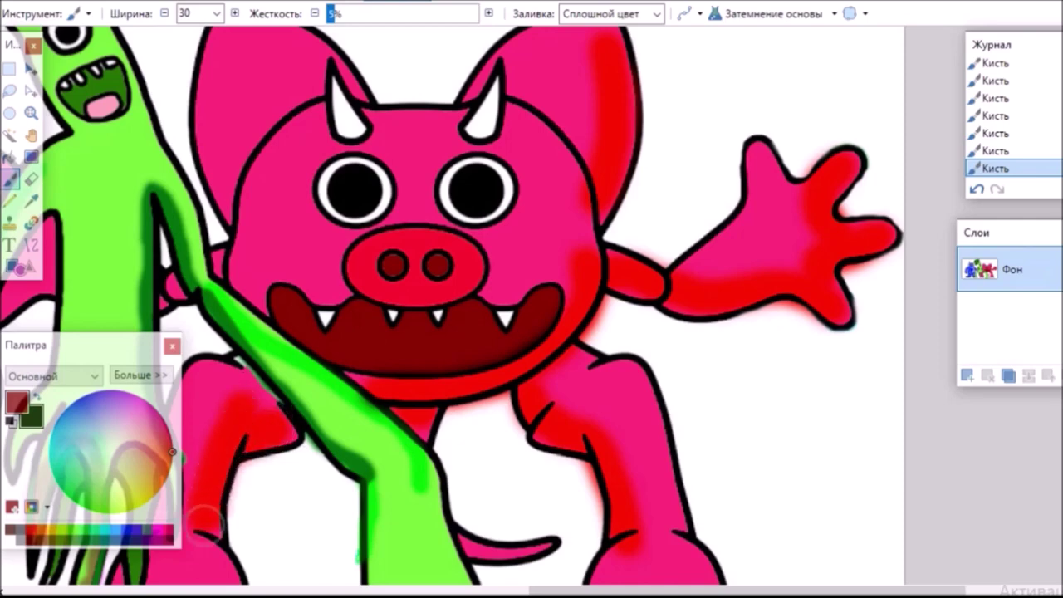
# Shade the outer edges of the pig monster's left ear and face, and darken its mouth edges and nostrils
pyautogui.moveTo(214, 53)
pyautogui.mouseDown()
pyautogui.moveTo(208, 108)
pyautogui.moveTo(227, 180)
pyautogui.moveTo(254, 125)
pyautogui.moveTo(226, 77)
pyautogui.mouseUp()
pyautogui.moveTo(236, 204); pyautogui.dragTo(249, 270)
pyautogui.moveTo(292, 313)
pyautogui.mouseDown()
pyautogui.moveTo(318, 346)
pyautogui.moveTo(372, 364)
pyautogui.mouseUp()
pyautogui.moveTo(556, 304)
pyautogui.mouseDown()
pyautogui.moveTo(513, 344)
pyautogui.moveTo(382, 364)
pyautogui.mouseUp()
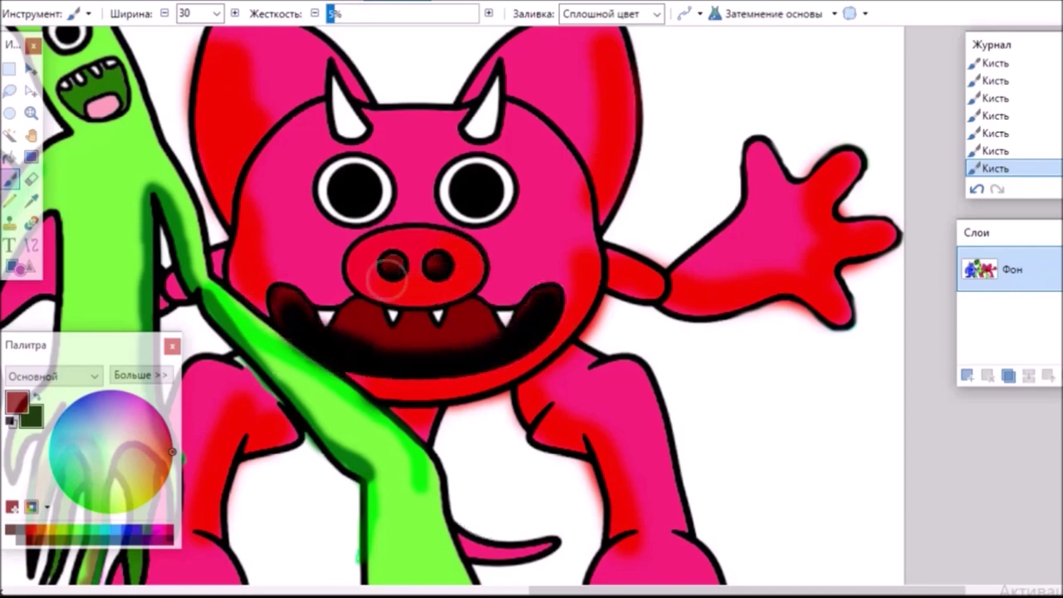
# Shade the right side of the pig monster's head and the inner edges of its feet with soft red, undoing the stray dab
pyautogui.moveTo(506, 156)
pyautogui.mouseDown()
pyautogui.moveTo(539, 144)
pyautogui.moveTo(586, 222)
pyautogui.mouseUp()
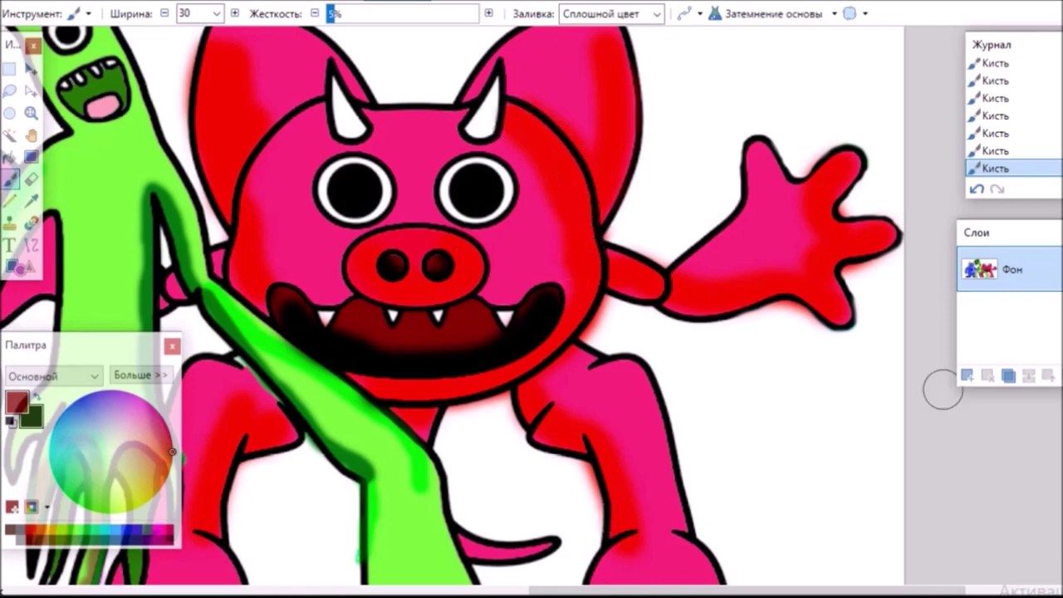
pyautogui.scroll(-5, 944, 390)
pyautogui.moveTo(640, 296)
pyautogui.mouseDown()
pyautogui.moveTo(606, 332)
pyautogui.moveTo(555, 434)
pyautogui.mouseUp()
pyautogui.moveTo(181, 294)
pyautogui.mouseDown()
pyautogui.moveTo(206, 307)
pyautogui.moveTo(267, 421)
pyautogui.mouseUp()
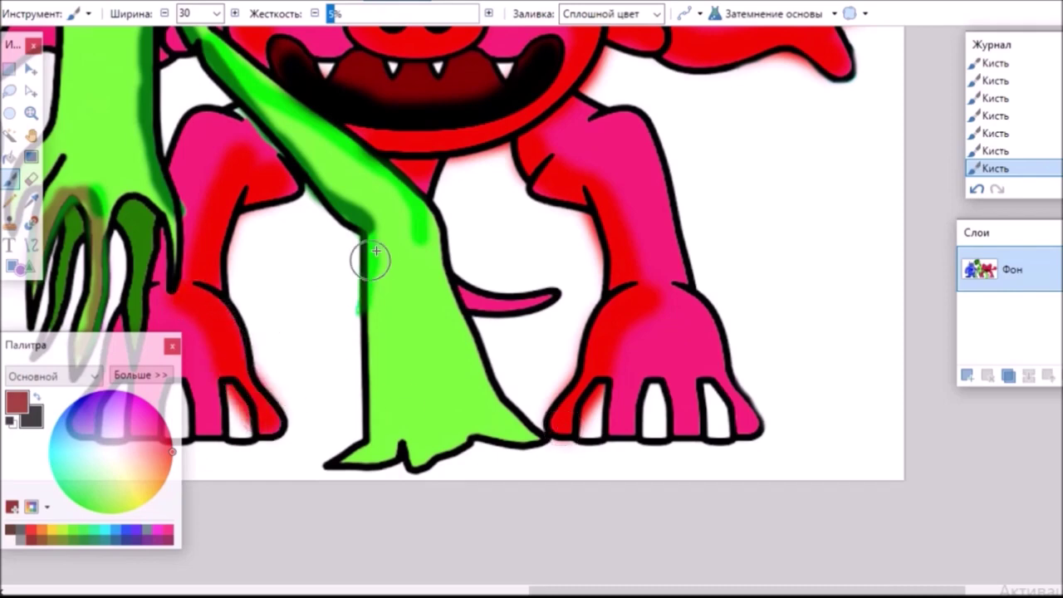
pyautogui.click(373, 247)
pyautogui.hotkey('ctrl', 'z')
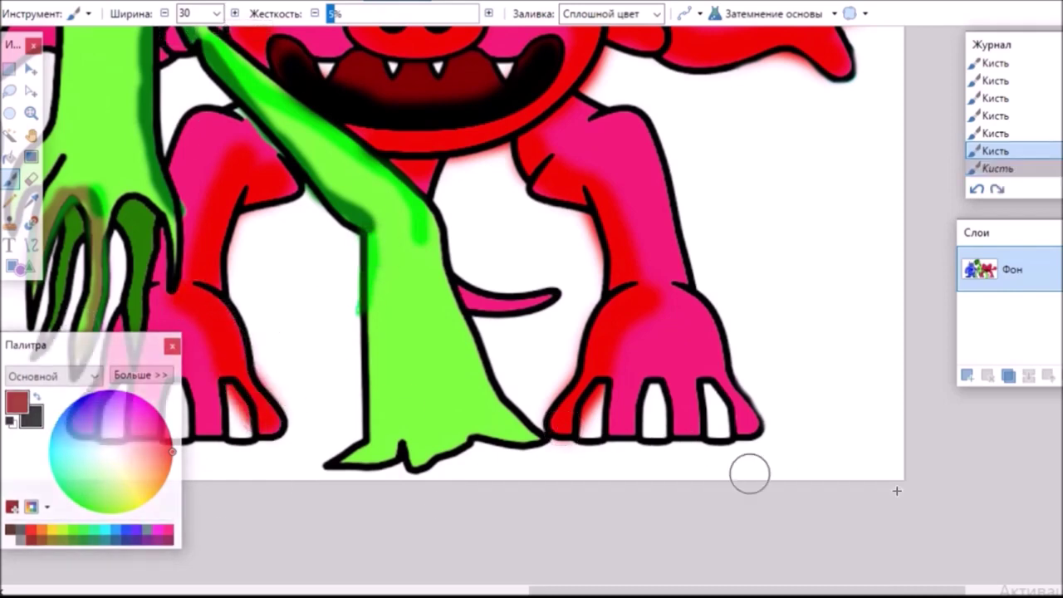
# Fill the drawing's background, including the gaps between limbs, with light green using the Normal (Нормальный) blend mode
pyautogui.hotkey('ctrl', '-')
pyautogui.moveTo(821, 591); pyautogui.dragTo(638, 591)
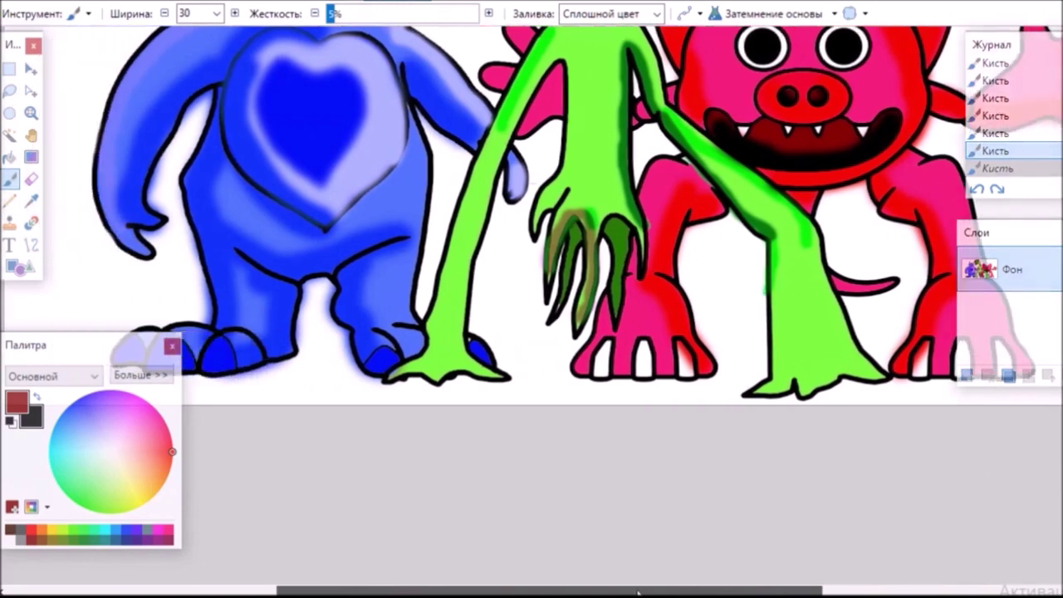
pyautogui.scroll(-1, 989, 404)
pyautogui.scroll(3, 996, 395)
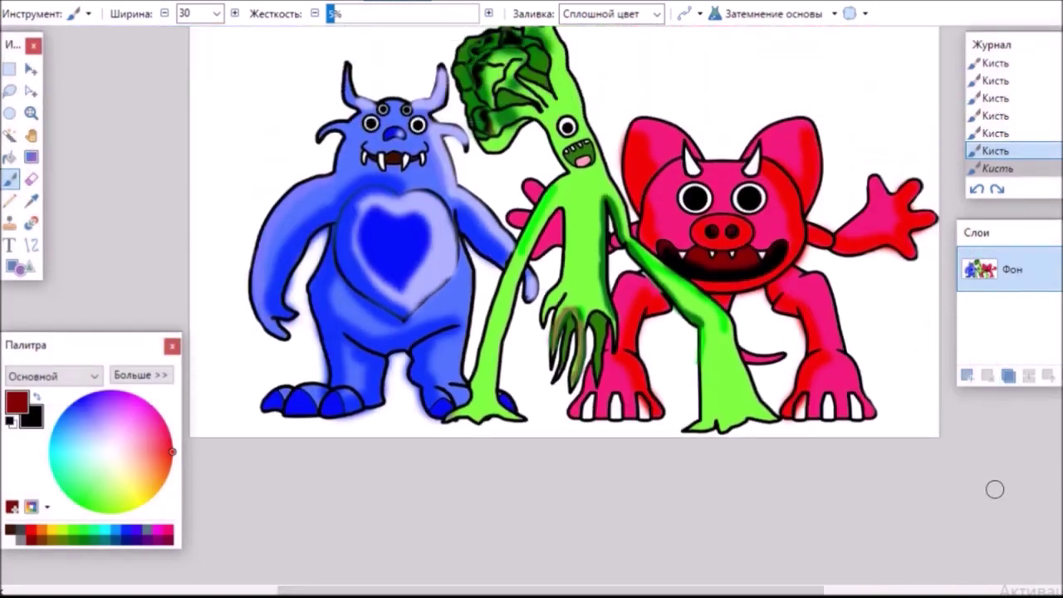
pyautogui.click(9, 156)
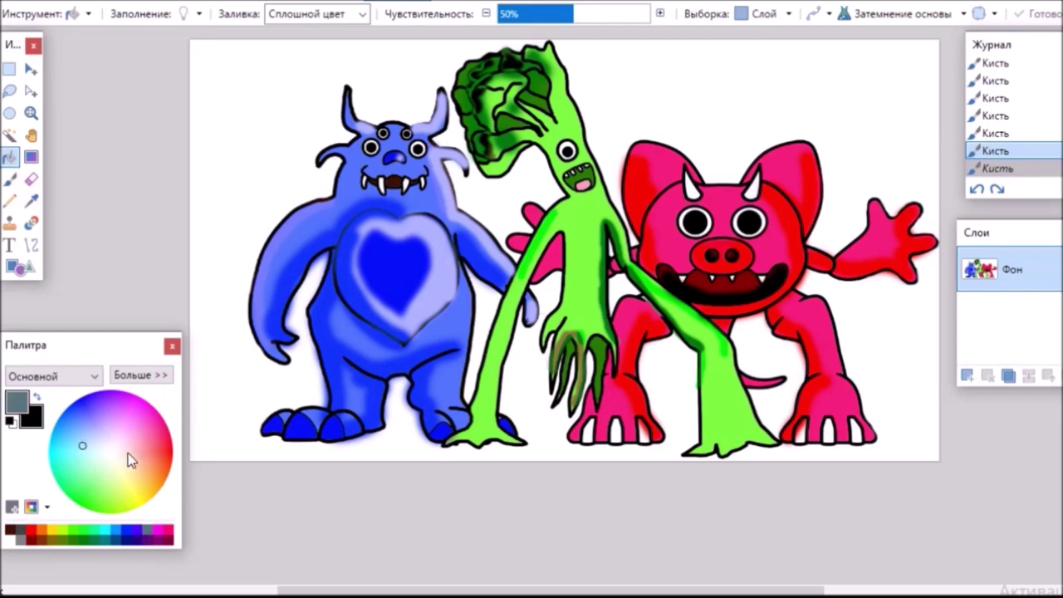
pyautogui.moveTo(110, 474); pyautogui.dragTo(102, 482)
pyautogui.click(272, 133)
pyautogui.click(931, 13)
pyautogui.click(881, 67)
pyautogui.click(502, 317)
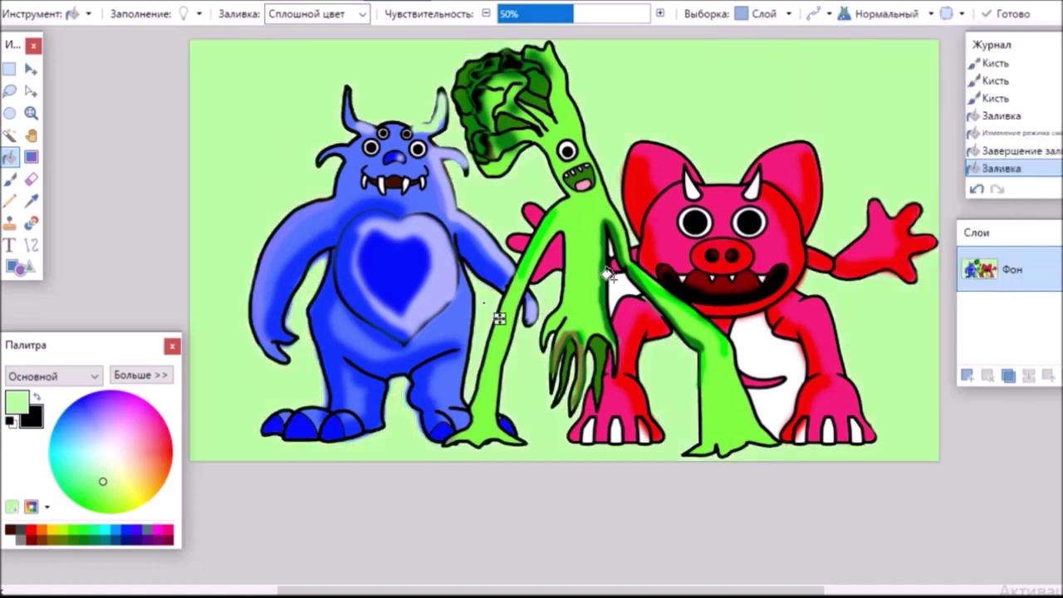
pyautogui.click(606, 279)
pyautogui.click(766, 349)
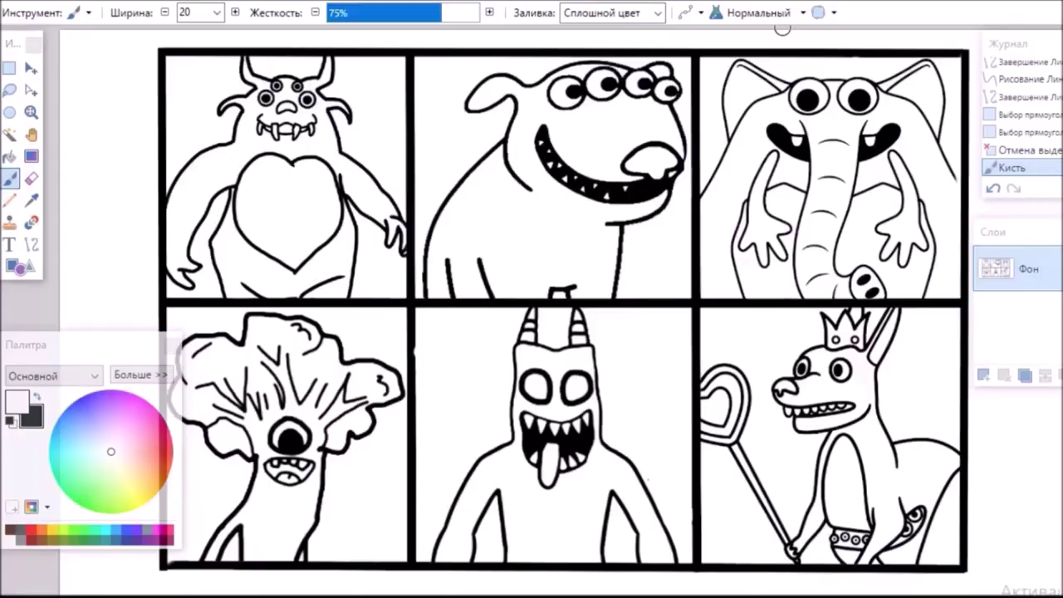
# Fill every background area around the horned monster in the first panel of the six-panel drawing with orange-red
pyautogui.click(11, 156)
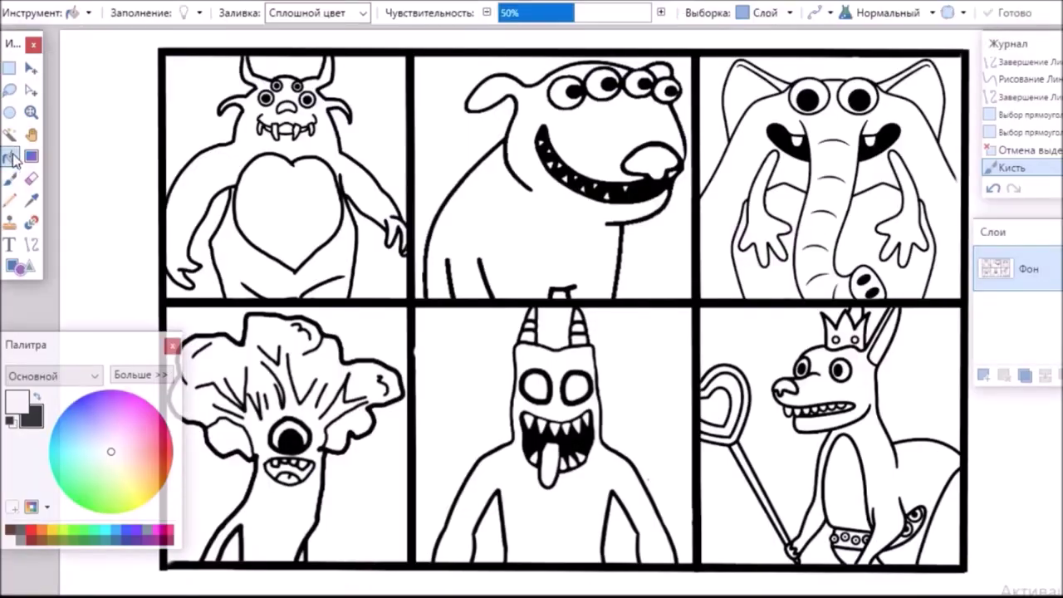
pyautogui.click(168, 462)
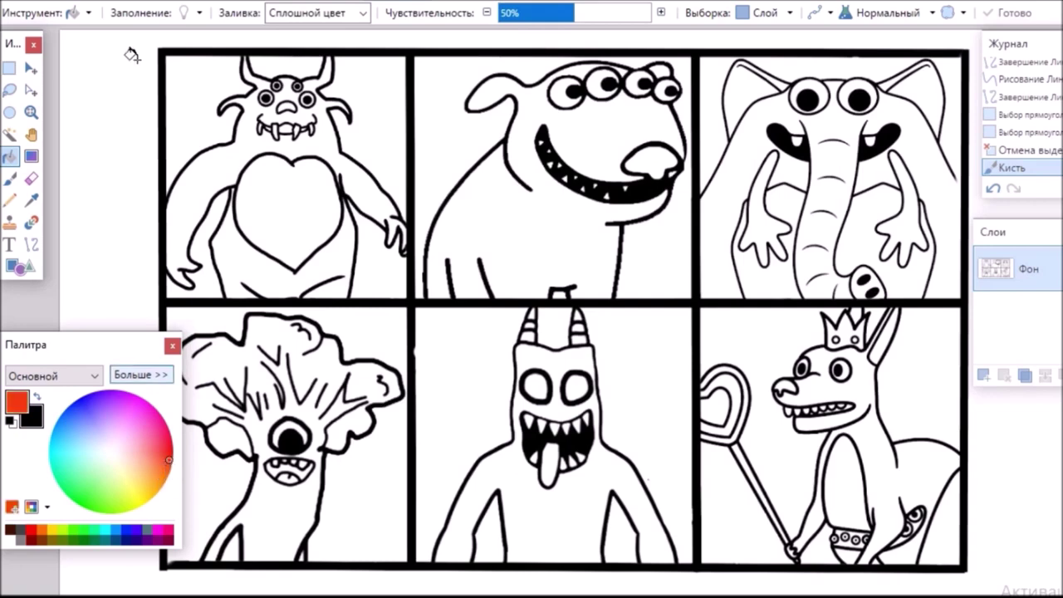
pyautogui.click(195, 108)
pyautogui.click(375, 133)
pyautogui.click(297, 64)
pyautogui.click(197, 221)
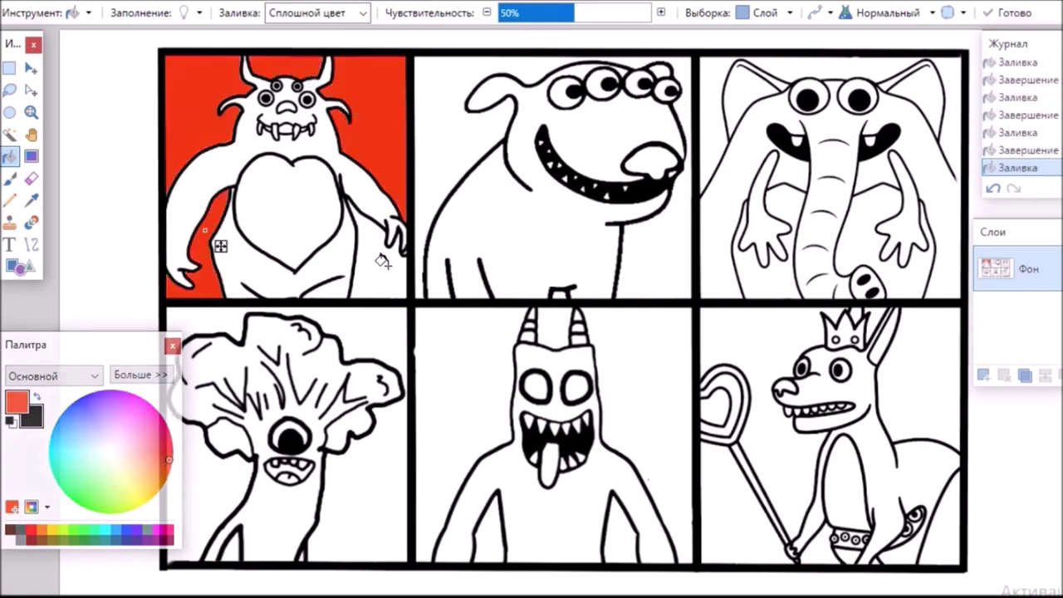
pyautogui.click(380, 267)
# Fill the heart on the horned monster's belly with bright blue
pyautogui.scroll(2, 581, 329)
pyautogui.moveTo(717, 591); pyautogui.dragTo(562, 591)
pyautogui.scroll(2, 532, 311)
pyautogui.scroll(2, 704, 507)
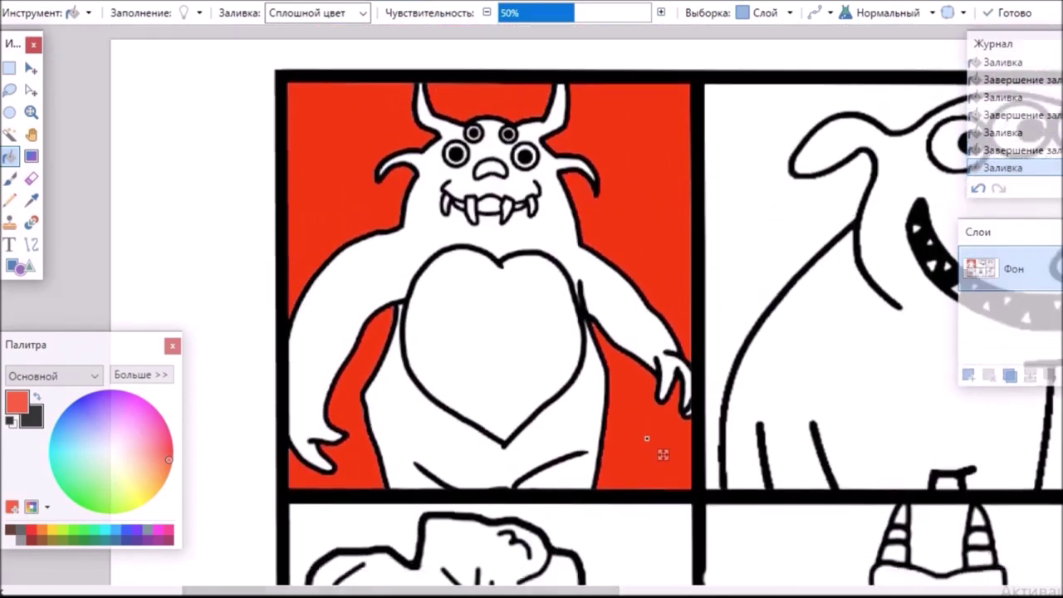
pyautogui.hotkey('ctrl', '+')
pyautogui.moveTo(456, 591); pyautogui.dragTo(436, 591)
pyautogui.moveTo(723, 480); pyautogui.dragTo(761, 480)
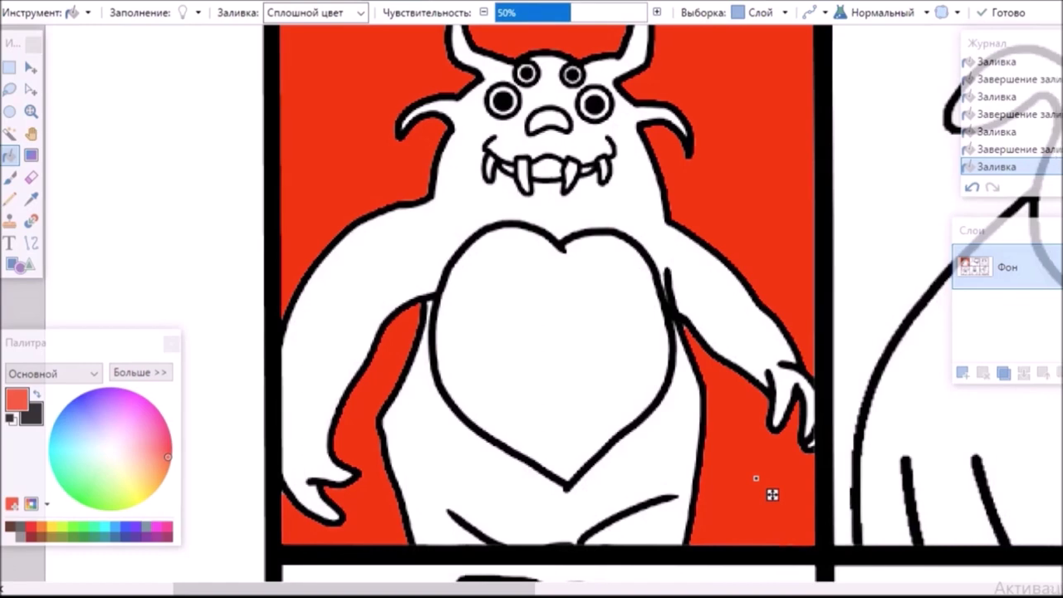
pyautogui.moveTo(771, 495); pyautogui.dragTo(772, 529)
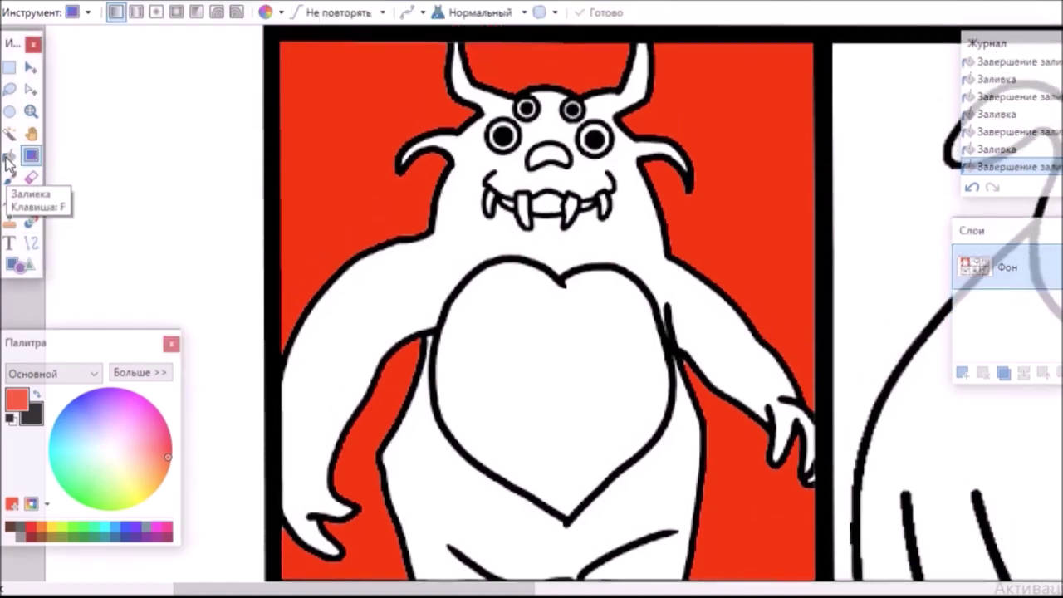
pyautogui.click(89, 397)
pyautogui.click(516, 397)
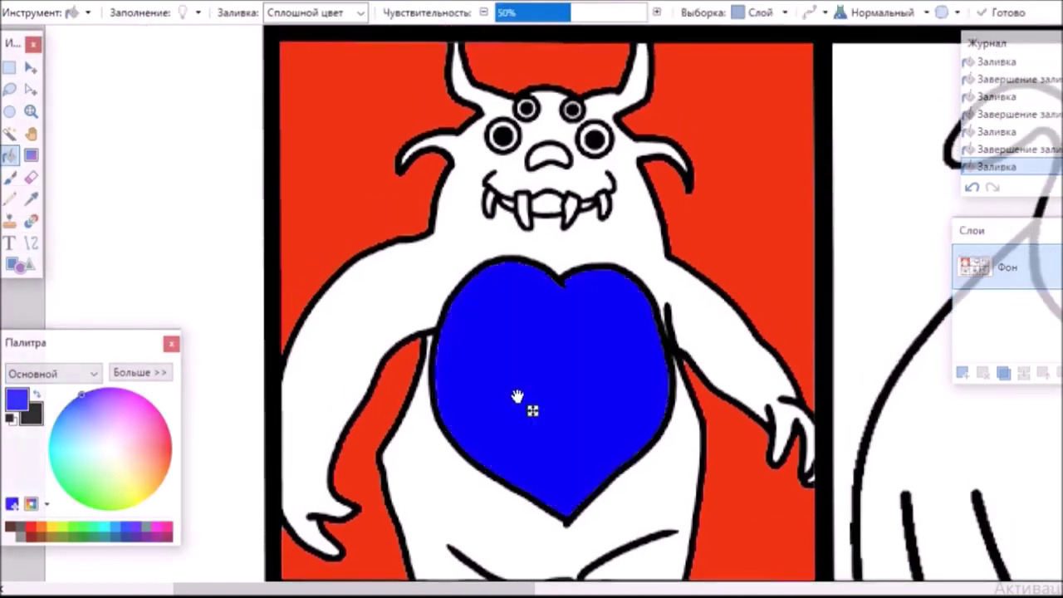
# Fill the horned monster's head, arms and lower body with a lighter violet-blue
pyautogui.click(31, 154)
pyautogui.click(9, 154)
pyautogui.click(87, 409)
pyautogui.click(427, 289)
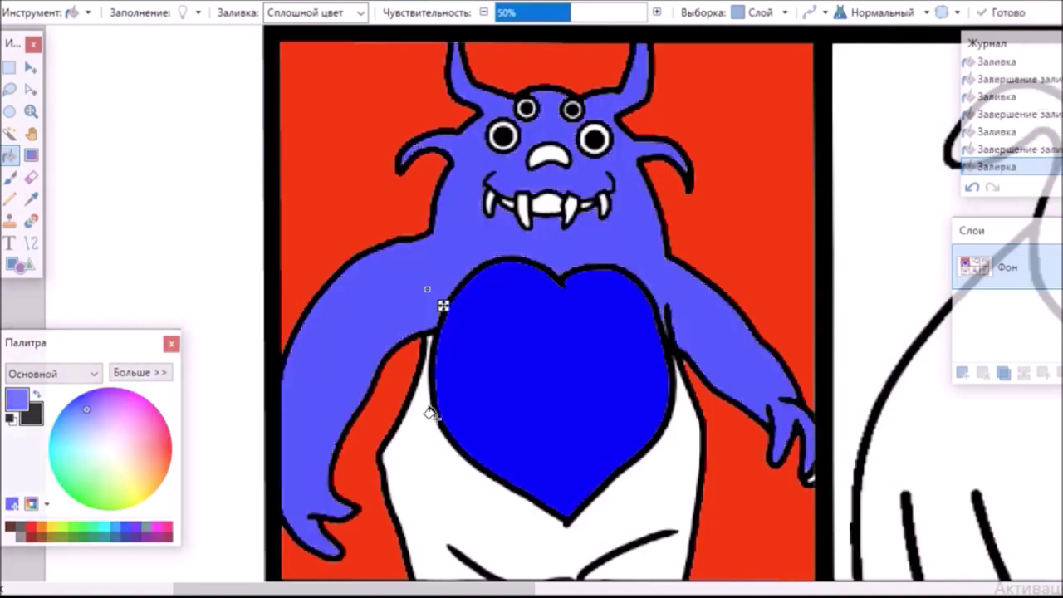
pyautogui.click(432, 485)
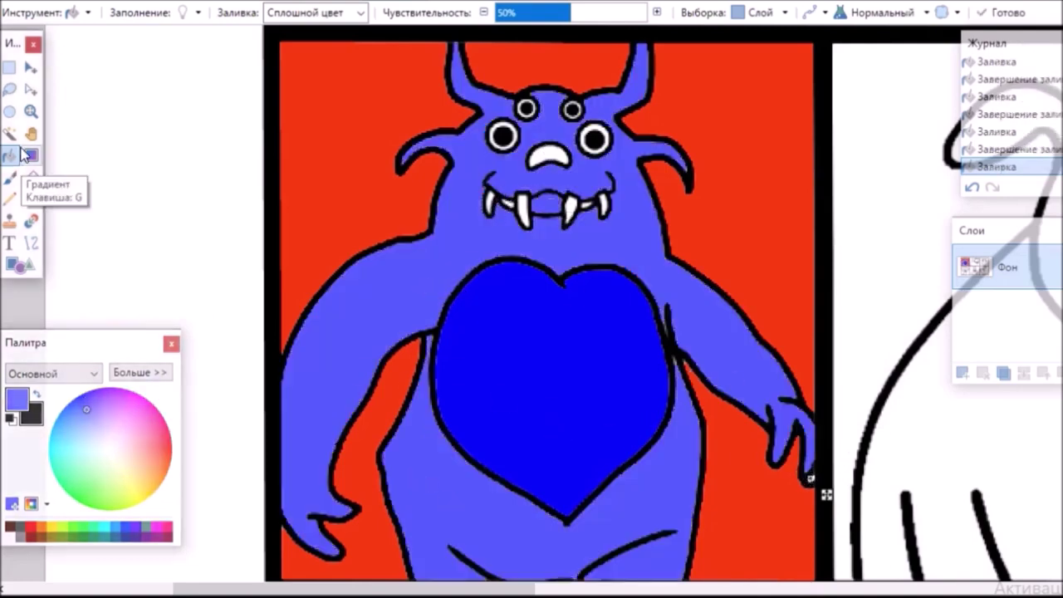
# Fill the horned monster's nose and mouth with bright blue
pyautogui.click(30, 155)
pyautogui.click(8, 154)
pyautogui.click(85, 405)
pyautogui.click(552, 147)
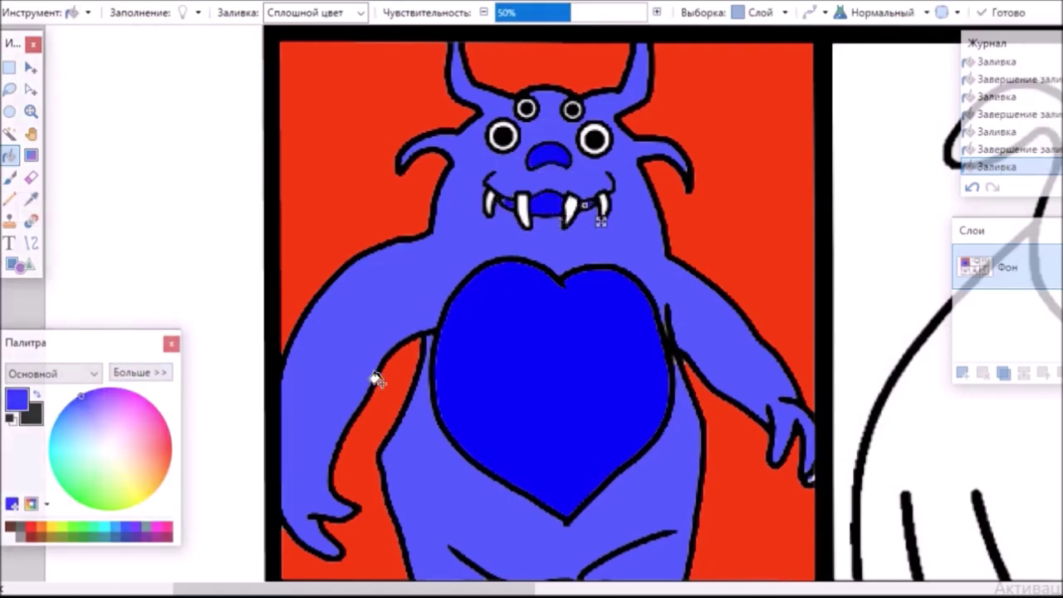
# Set the brush blend mode to Darken (Замена темным) and shade the horned monster's left arm, left flank and lower belly with blue, undoing the stray stroke
pyautogui.click(9, 177)
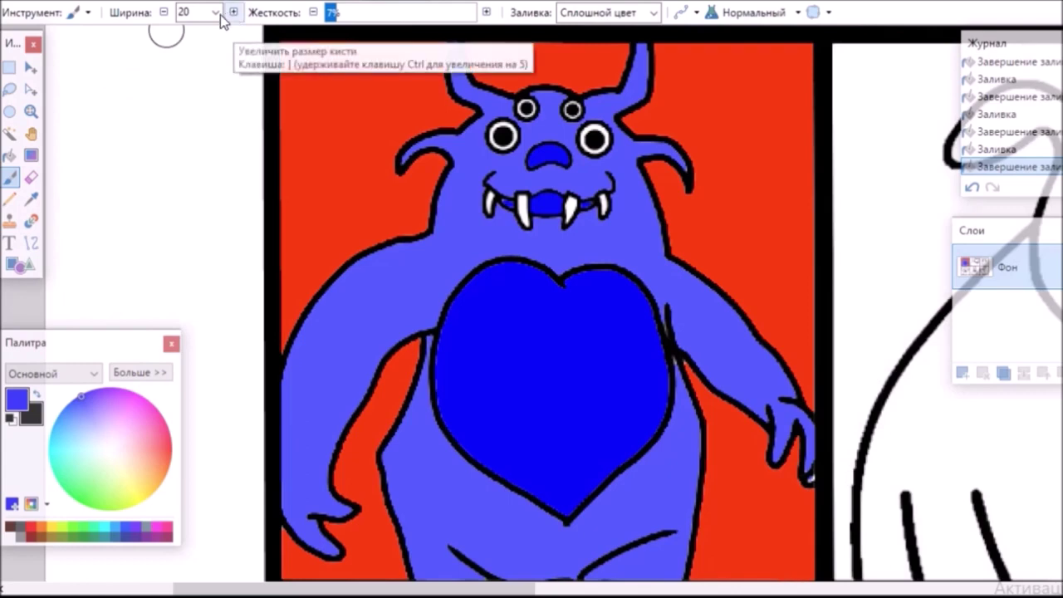
pyautogui.click(796, 13)
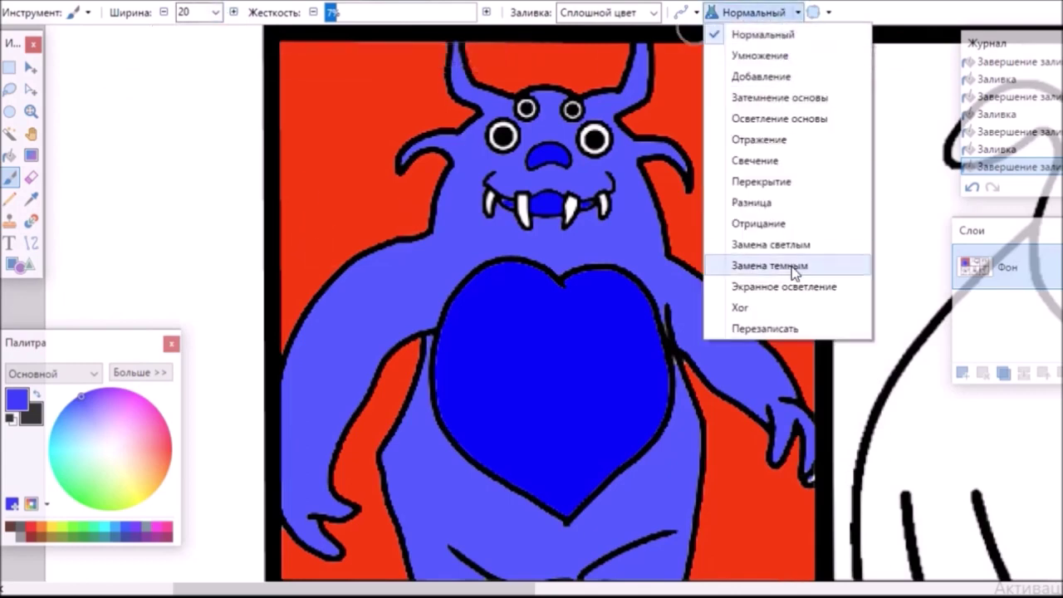
pyautogui.click(785, 266)
pyautogui.moveTo(432, 309)
pyautogui.mouseDown()
pyautogui.moveTo(377, 350)
pyautogui.moveTo(352, 389)
pyautogui.moveTo(330, 435)
pyautogui.moveTo(327, 488)
pyautogui.moveTo(341, 502)
pyautogui.moveTo(309, 492)
pyautogui.moveTo(326, 533)
pyautogui.mouseUp()
pyautogui.moveTo(428, 344)
pyautogui.mouseDown()
pyautogui.moveTo(430, 381)
pyautogui.moveTo(408, 440)
pyautogui.moveTo(427, 575)
pyautogui.mouseUp()
pyautogui.moveTo(449, 545)
pyautogui.mouseDown()
pyautogui.moveTo(546, 566)
pyautogui.moveTo(650, 527)
pyautogui.moveTo(621, 560)
pyautogui.moveTo(596, 553)
pyautogui.mouseUp()
pyautogui.scroll(-5, 598, 558)
pyautogui.click(227, 3)
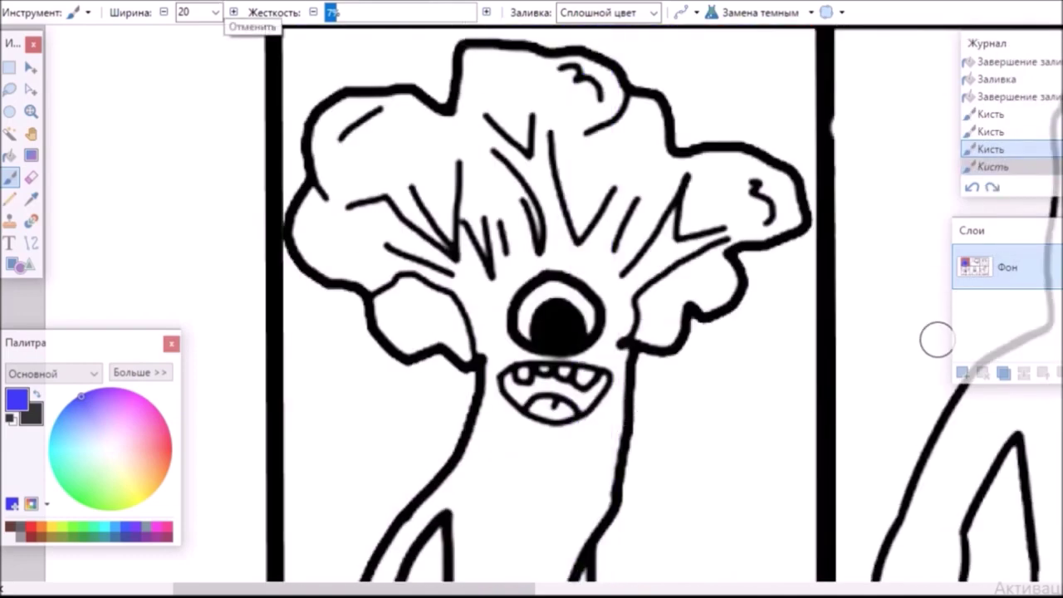
# Shade the horned monster's right arm, the left side of its head, its forehead and its horns with blue
pyautogui.scroll(10, 938, 339)
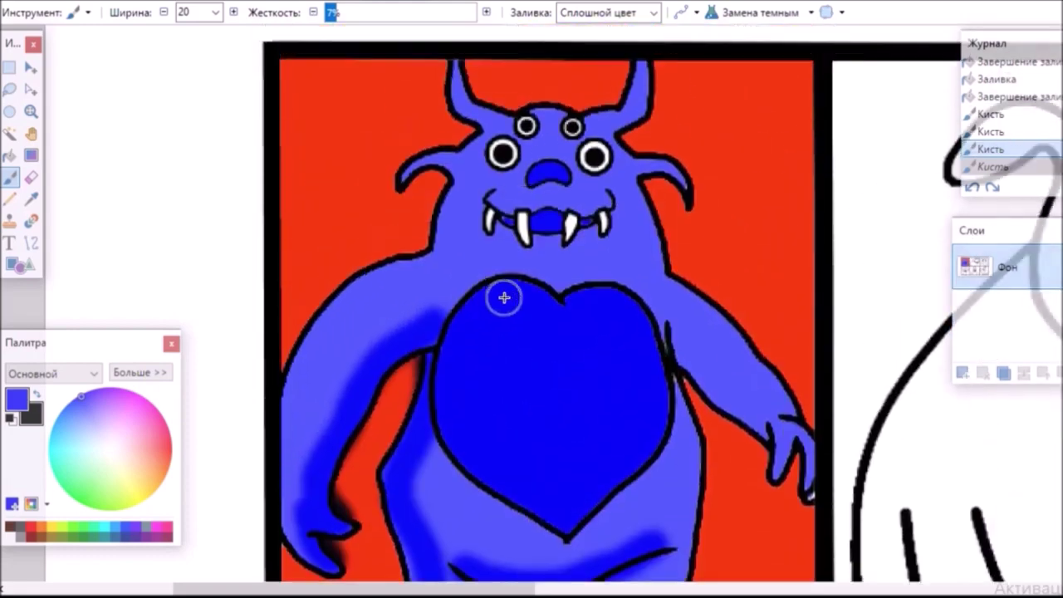
pyautogui.moveTo(663, 322)
pyautogui.mouseDown()
pyautogui.moveTo(754, 404)
pyautogui.moveTo(781, 439)
pyautogui.moveTo(777, 462)
pyautogui.mouseUp()
pyautogui.moveTo(470, 159)
pyautogui.mouseDown()
pyautogui.moveTo(477, 170)
pyautogui.moveTo(446, 237)
pyautogui.moveTo(455, 291)
pyautogui.mouseUp()
pyautogui.moveTo(465, 76)
pyautogui.mouseDown()
pyautogui.moveTo(486, 118)
pyautogui.moveTo(470, 166)
pyautogui.mouseUp()
pyautogui.moveTo(607, 116)
pyautogui.mouseDown()
pyautogui.moveTo(540, 114)
pyautogui.moveTo(487, 170)
pyautogui.mouseUp()
pyautogui.moveTo(630, 93); pyautogui.dragTo(598, 123)
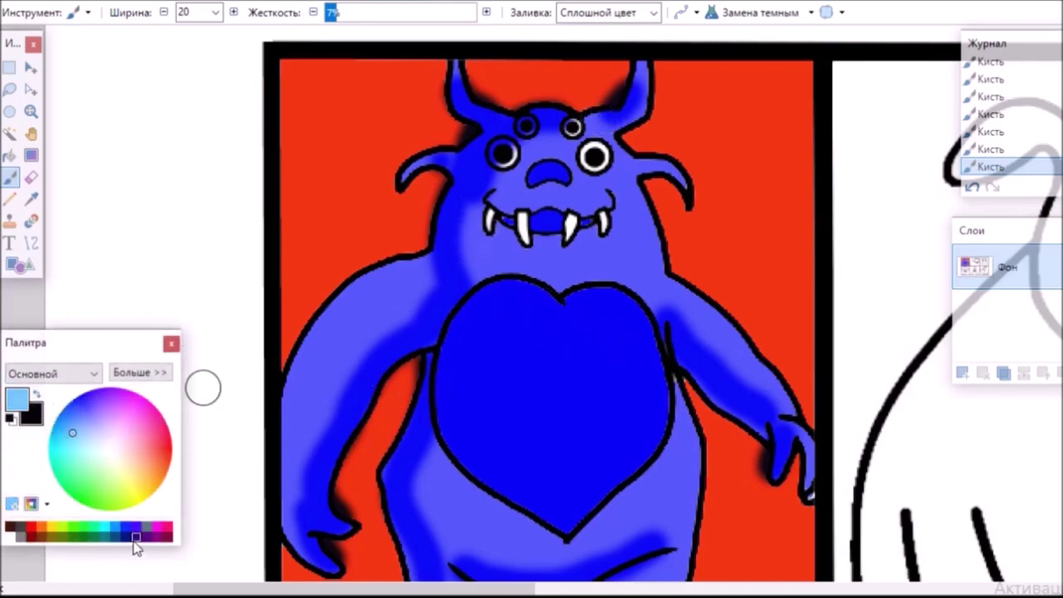
# Shade the left half of the belly heart and the horned monster's nose with dark blue
pyautogui.moveTo(546, 304)
pyautogui.mouseDown()
pyautogui.moveTo(492, 296)
pyautogui.moveTo(452, 396)
pyautogui.moveTo(504, 479)
pyautogui.moveTo(552, 429)
pyautogui.mouseUp()
pyautogui.moveTo(538, 310)
pyautogui.mouseDown()
pyautogui.moveTo(495, 342)
pyautogui.moveTo(479, 431)
pyautogui.mouseUp()
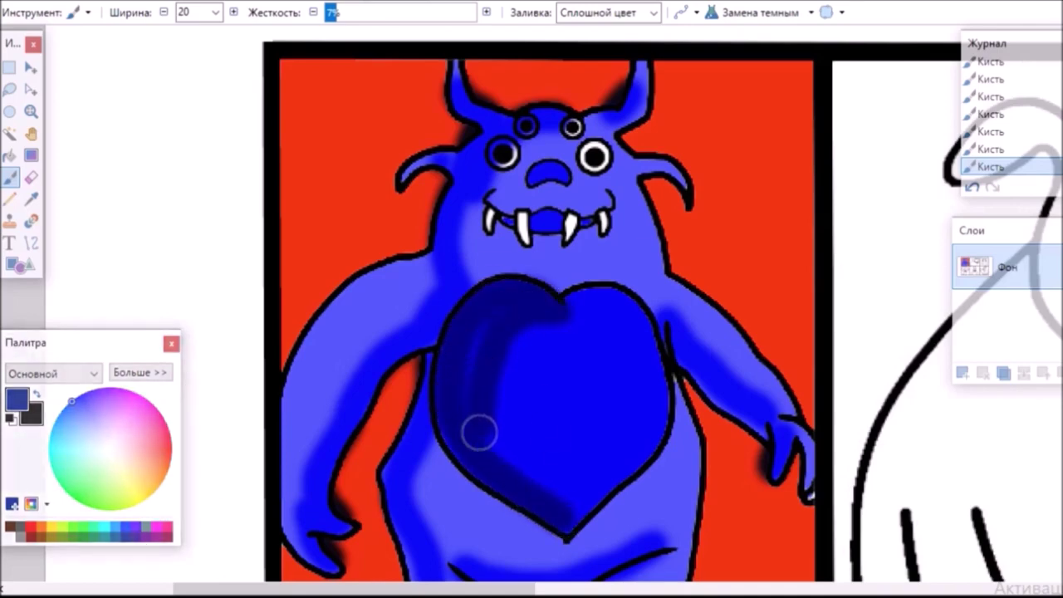
pyautogui.moveTo(509, 475)
pyautogui.mouseDown()
pyautogui.moveTo(523, 319)
pyautogui.moveTo(511, 418)
pyautogui.moveTo(536, 488)
pyautogui.mouseUp()
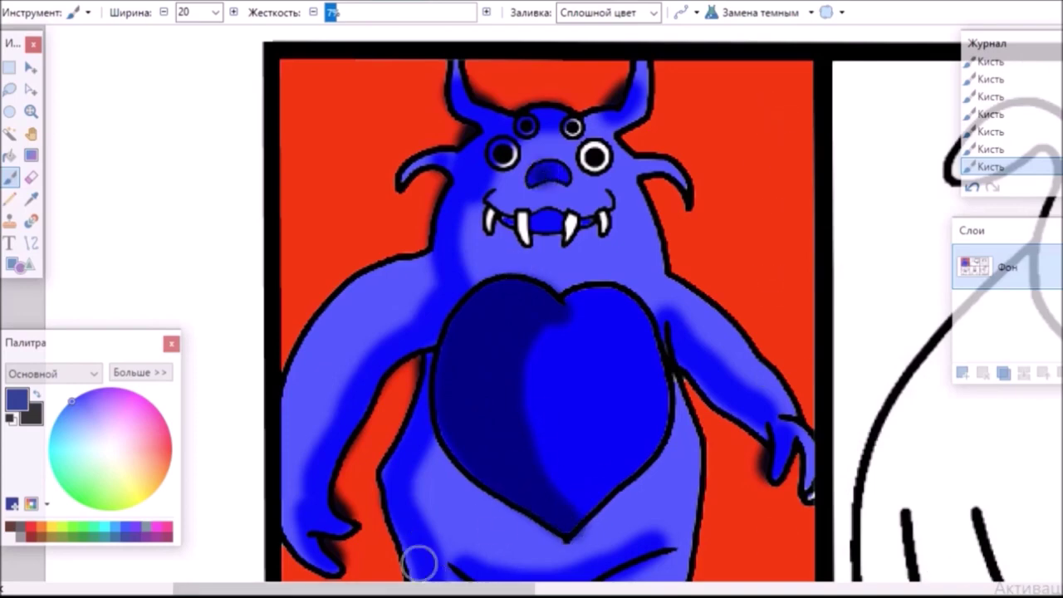
# Fill the four-eyed monster's body, head and both ears in the second panel with orange
pyautogui.moveTo(266, 587); pyautogui.dragTo(494, 588)
pyautogui.click(10, 155)
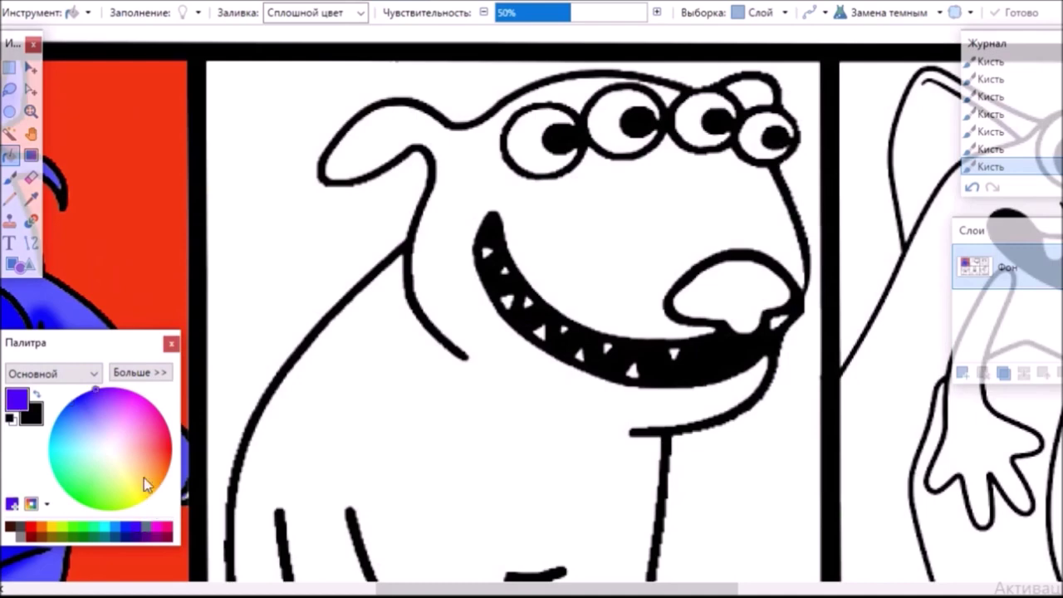
pyautogui.click(380, 427)
pyautogui.click(661, 81)
pyautogui.click(759, 86)
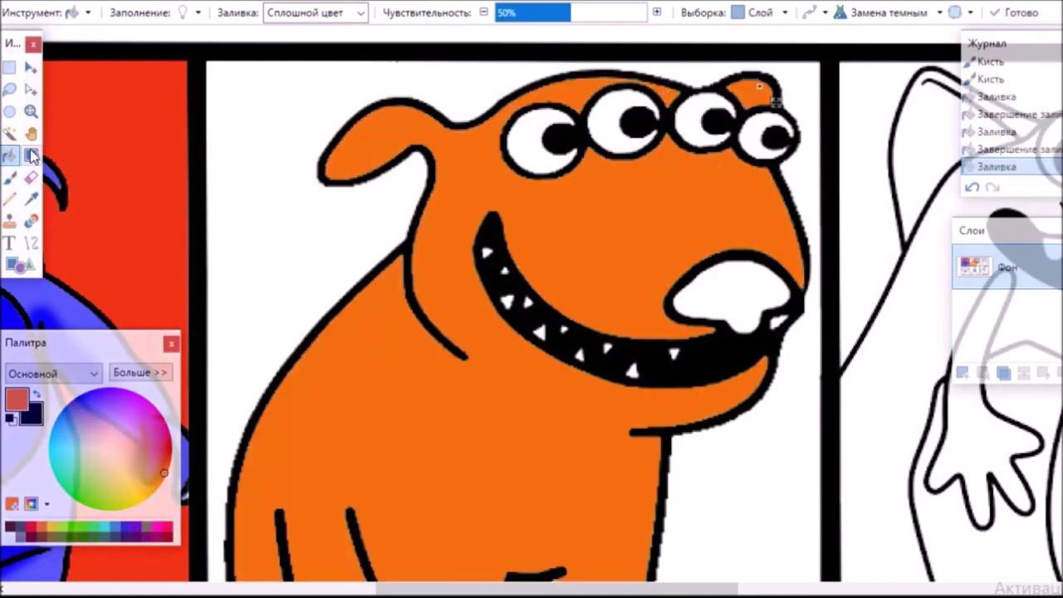
# Fill the four-eyed monster's nose with red and the small area beneath it with a lighter red
pyautogui.click(10, 154)
pyautogui.click(169, 465)
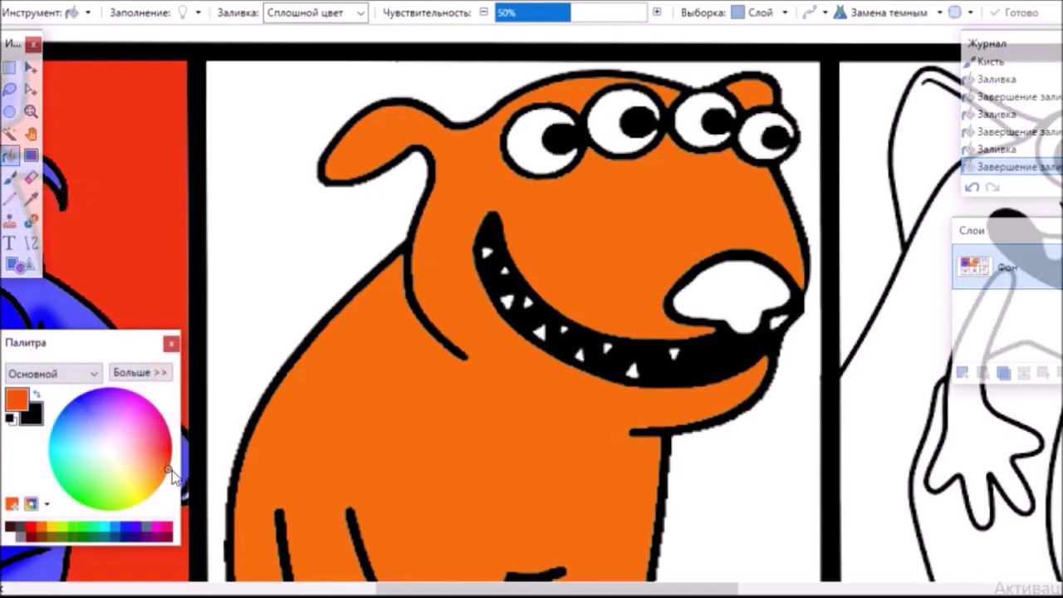
pyautogui.click(731, 295)
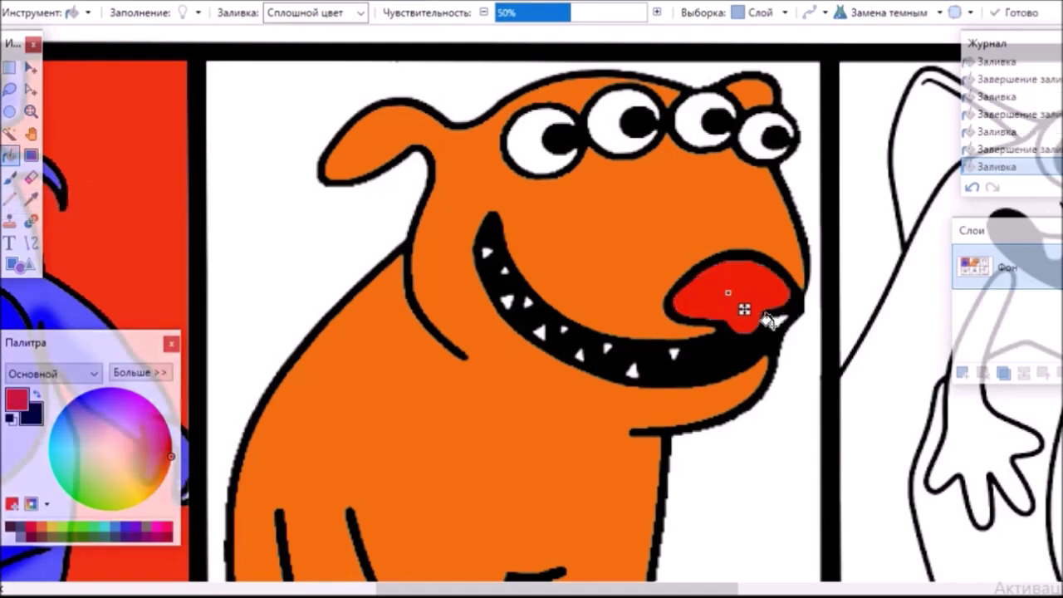
pyautogui.click(162, 458)
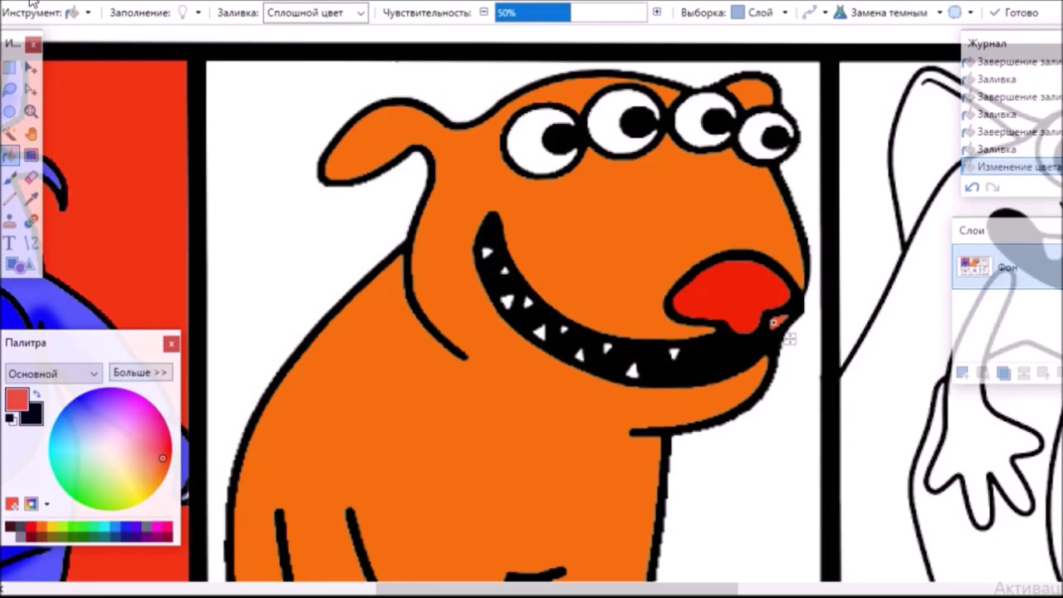
# Fill the background around the four-eyed monster with mint green
pyautogui.click(10, 133)
pyautogui.click(10, 158)
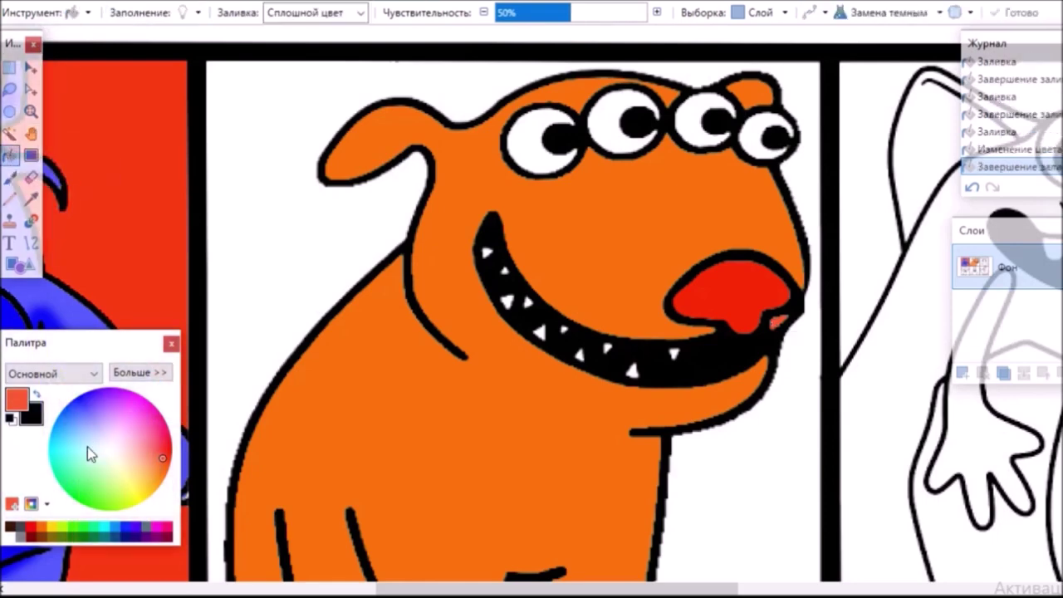
pyautogui.click(292, 282)
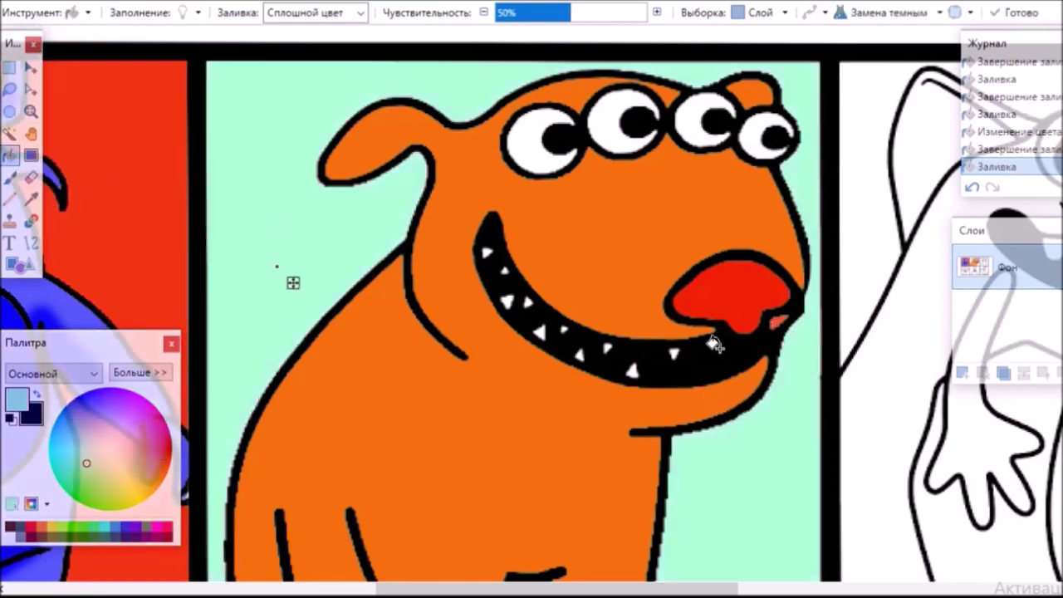
# Brush soft mint shading over the four-eyed monster's eyes, the underside of its left ear and the back of its jaw
pyautogui.click(10, 177)
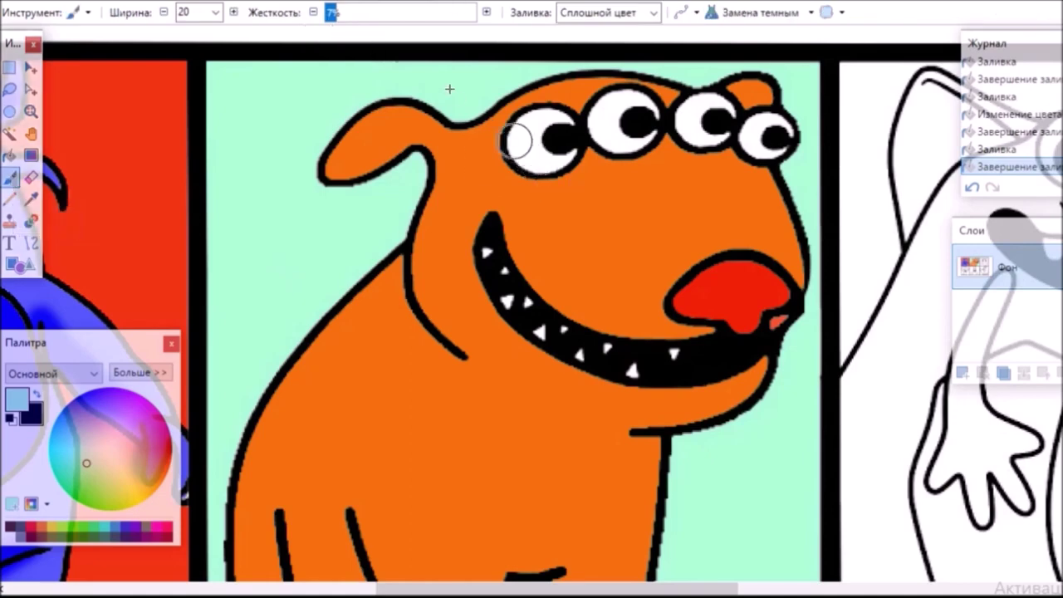
pyautogui.moveTo(517, 142); pyautogui.dragTo(544, 171)
pyautogui.moveTo(594, 116); pyautogui.dragTo(623, 150)
pyautogui.moveTo(677, 117)
pyautogui.mouseDown()
pyautogui.moveTo(706, 148)
pyautogui.moveTo(740, 147)
pyautogui.mouseUp()
pyautogui.moveTo(336, 168); pyautogui.dragTo(410, 138)
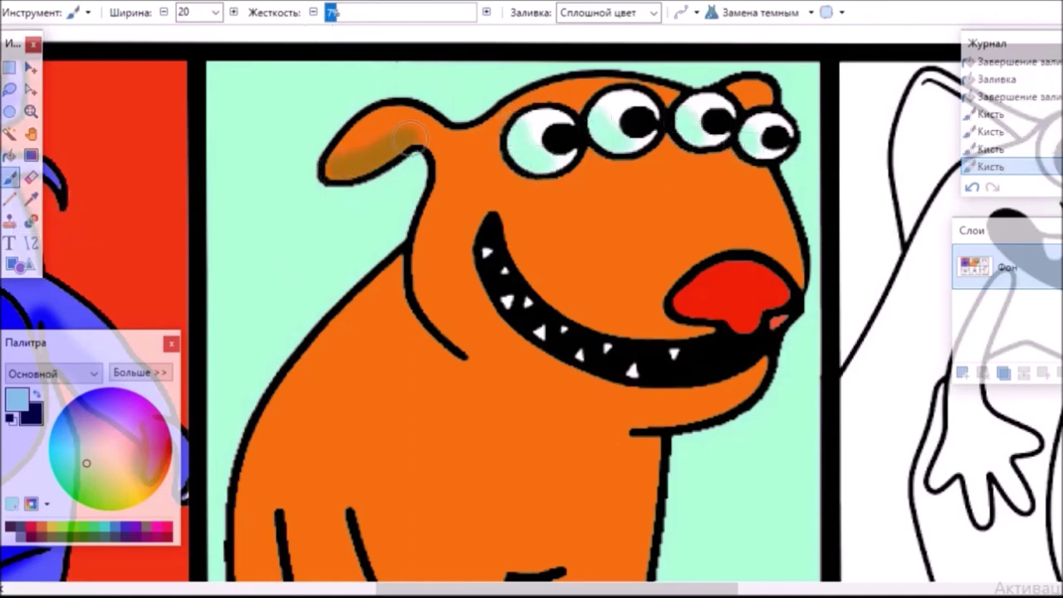
pyautogui.moveTo(427, 197)
pyautogui.mouseDown()
pyautogui.moveTo(437, 294)
pyautogui.moveTo(453, 337)
pyautogui.mouseUp()
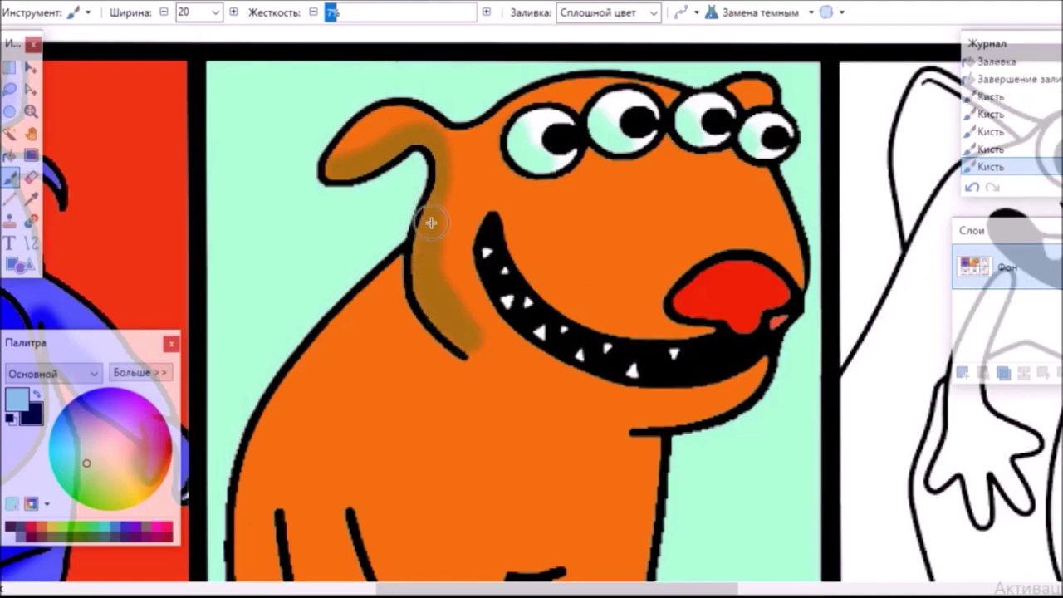
pyautogui.moveTo(402, 271)
pyautogui.mouseDown()
pyautogui.moveTo(353, 317)
pyautogui.moveTo(298, 492)
pyautogui.moveTo(312, 592)
pyautogui.mouseUp()
pyautogui.scroll(-4, 319, 374)
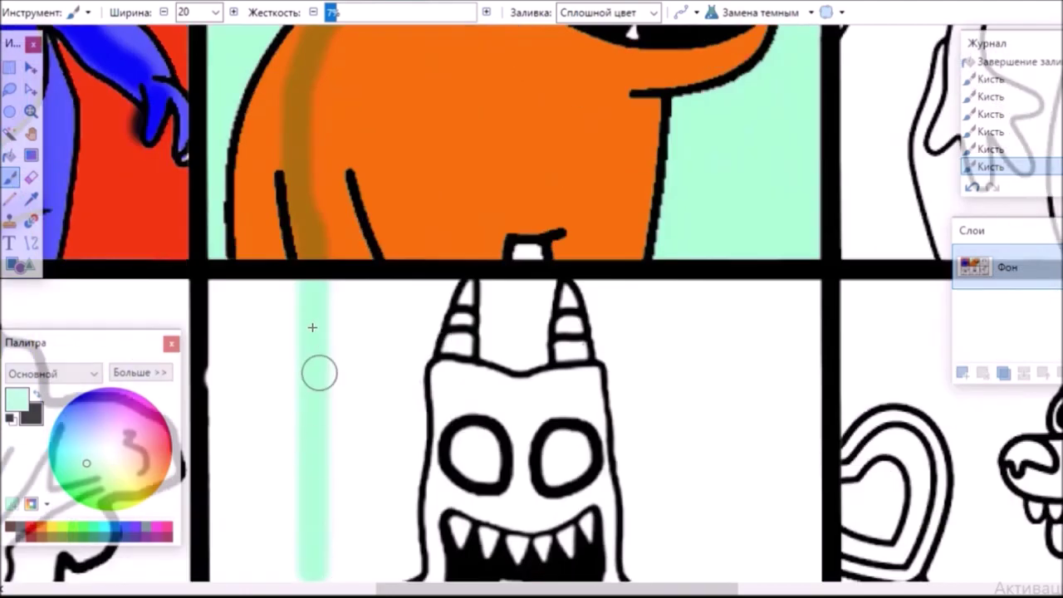
pyautogui.hotkey('ctrl', 'z')
pyautogui.scroll(4, 366, 285)
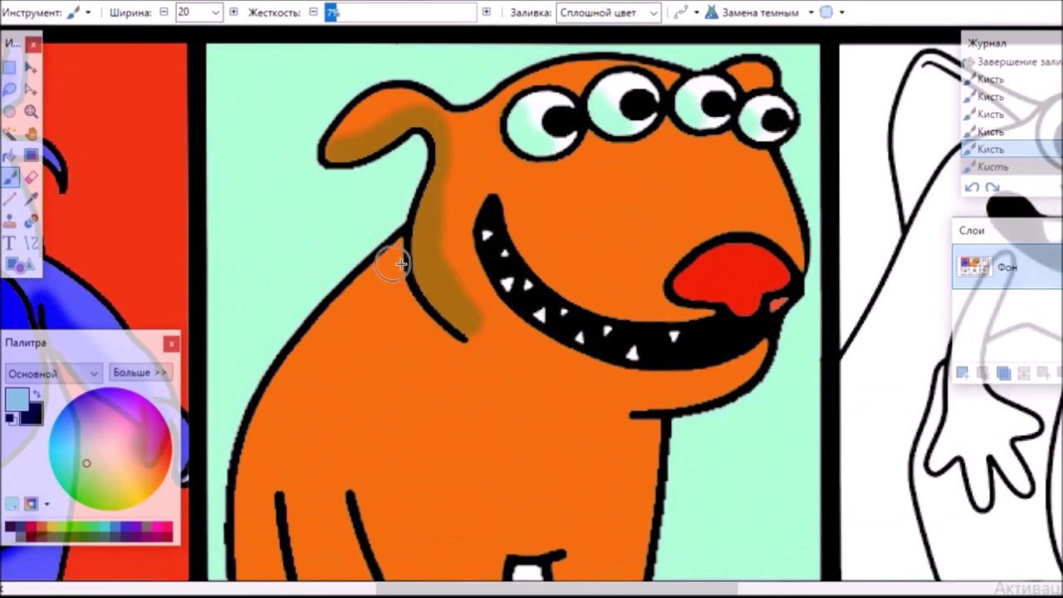
# Brush soft darker shading along the four-eyed monster's back, beside both leg lines and across its lower belly
pyautogui.moveTo(366, 285)
pyautogui.mouseDown()
pyautogui.moveTo(323, 324)
pyautogui.moveTo(285, 394)
pyautogui.moveTo(259, 472)
pyautogui.moveTo(242, 572)
pyautogui.mouseUp()
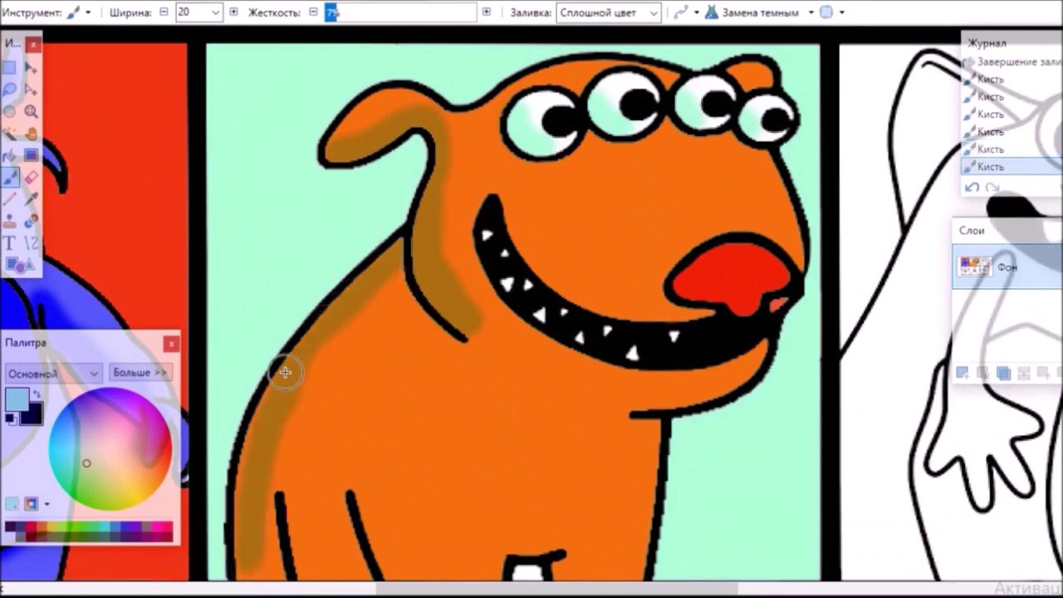
pyautogui.moveTo(289, 501); pyautogui.dragTo(304, 564)
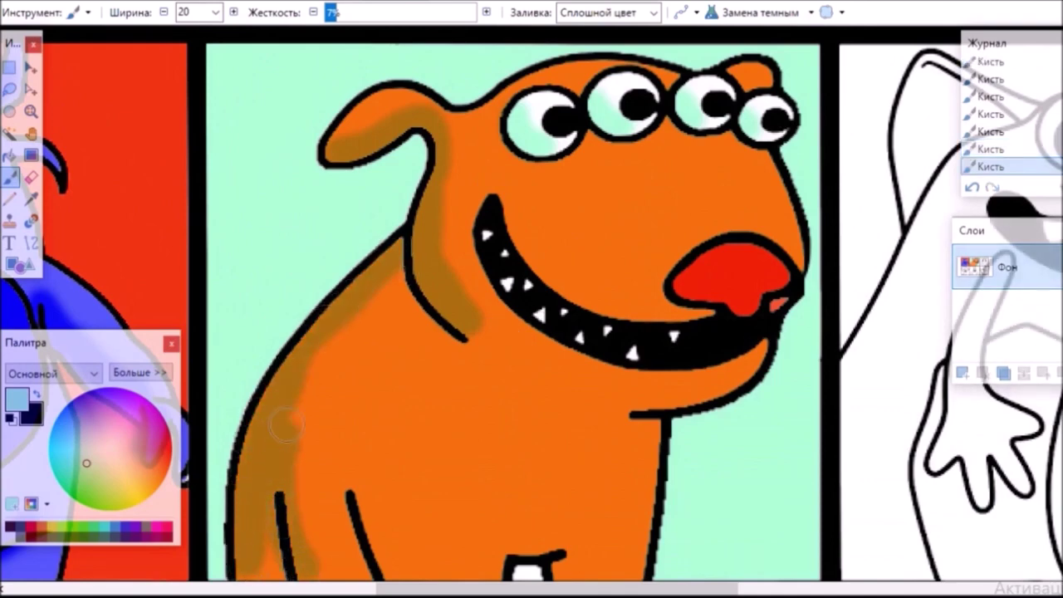
pyautogui.moveTo(280, 455)
pyautogui.mouseDown()
pyautogui.moveTo(308, 372)
pyautogui.moveTo(356, 305)
pyautogui.mouseUp()
pyautogui.moveTo(355, 473)
pyautogui.mouseDown()
pyautogui.moveTo(372, 536)
pyautogui.moveTo(396, 565)
pyautogui.mouseUp()
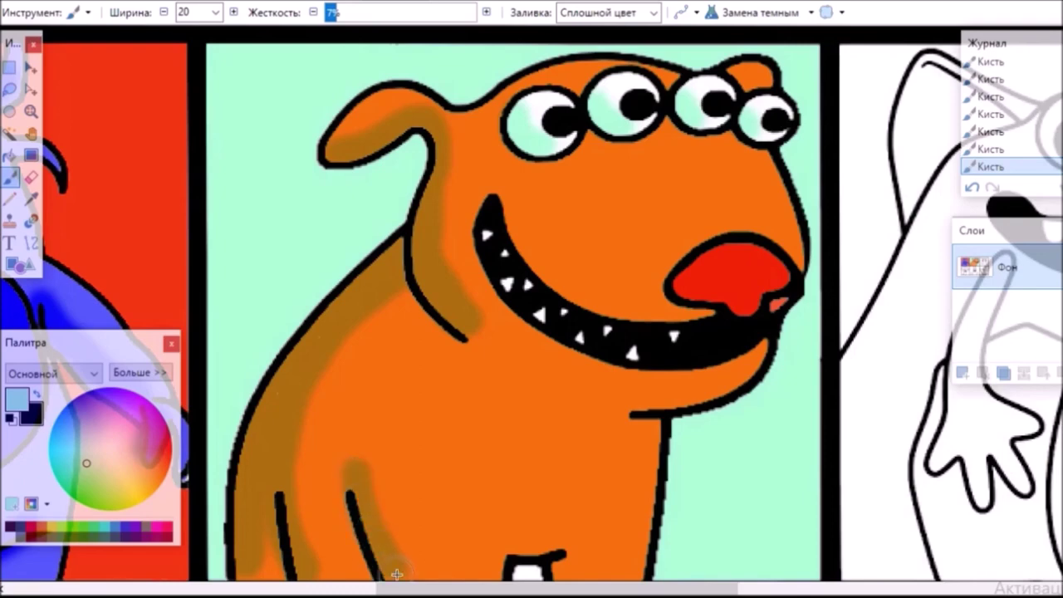
pyautogui.moveTo(497, 540)
pyautogui.mouseDown()
pyautogui.moveTo(571, 528)
pyautogui.moveTo(471, 516)
pyautogui.mouseUp()
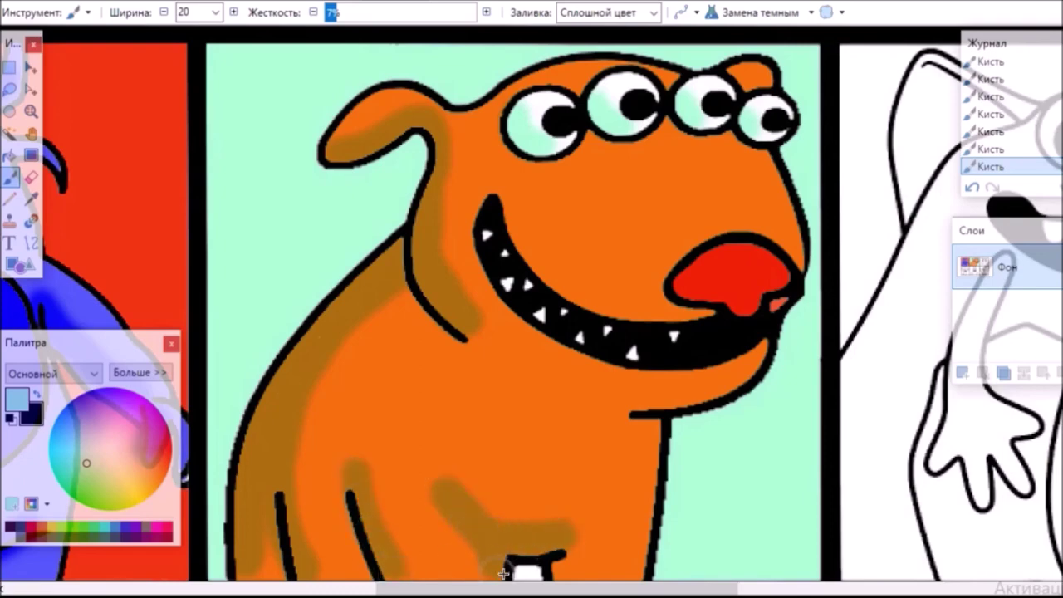
# Brush soft darker shading under the four-eyed monster's jaw and neck, along the upper mouth edge and over part of the nose
pyautogui.moveTo(630, 399); pyautogui.dragTo(735, 382)
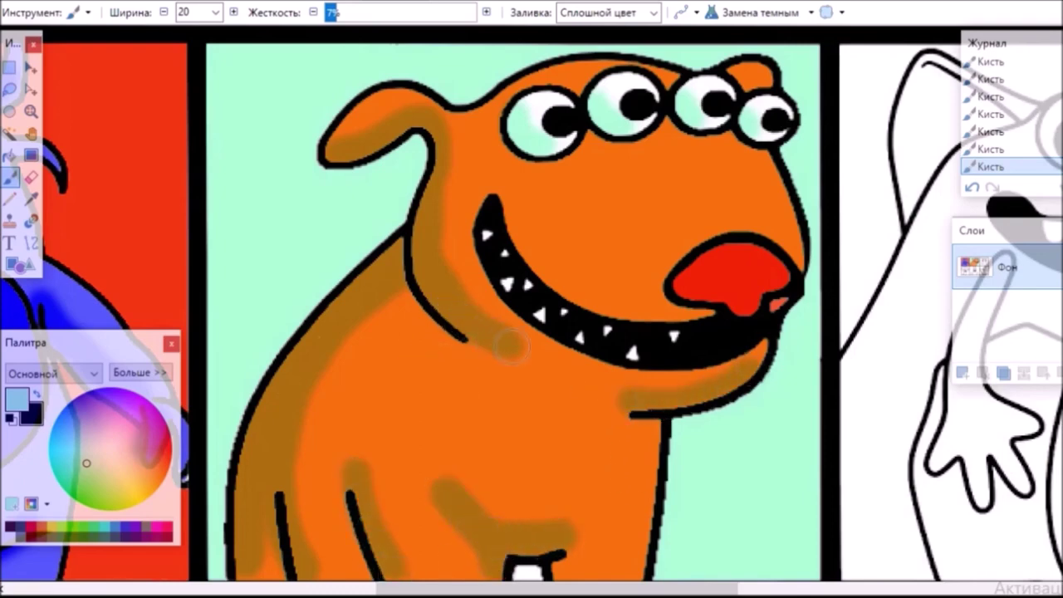
pyautogui.moveTo(505, 342); pyautogui.dragTo(627, 397)
pyautogui.moveTo(528, 378)
pyautogui.mouseDown()
pyautogui.moveTo(467, 347)
pyautogui.moveTo(443, 303)
pyautogui.mouseUp()
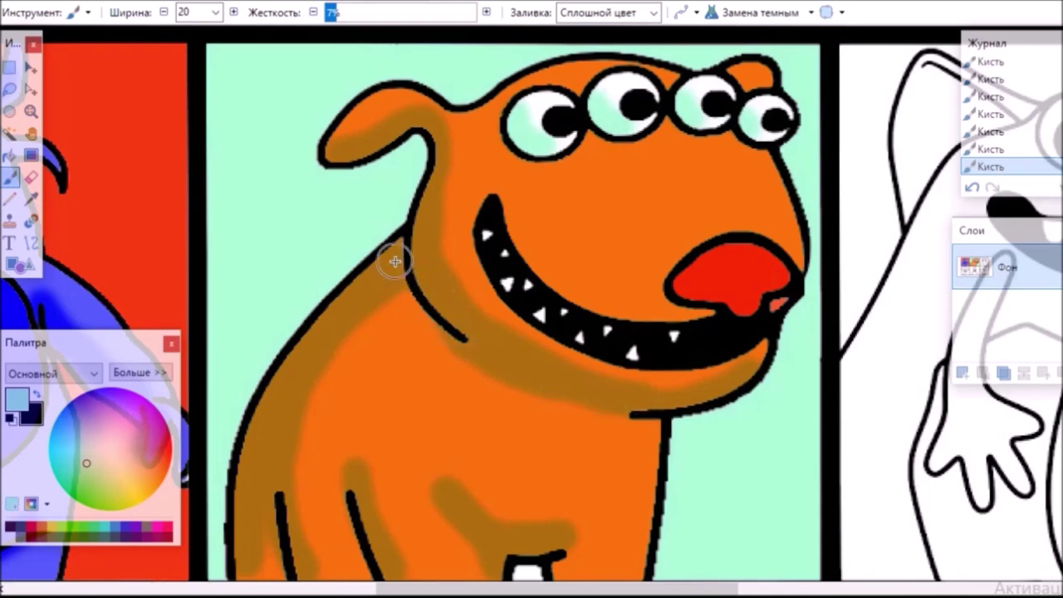
pyautogui.moveTo(342, 314); pyautogui.dragTo(383, 304)
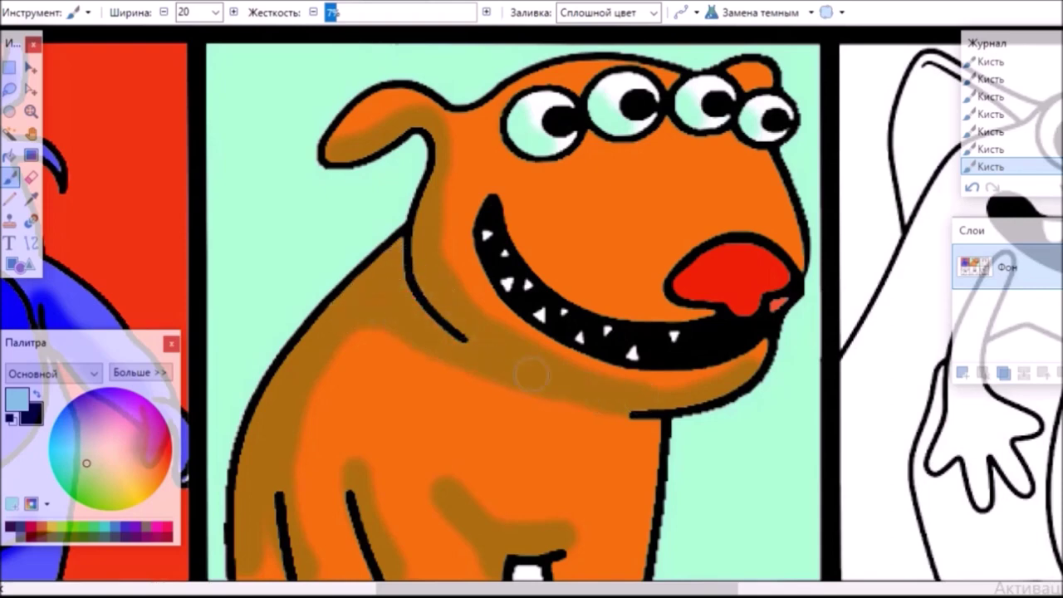
pyautogui.moveTo(725, 304)
pyautogui.mouseDown()
pyautogui.moveTo(714, 261)
pyautogui.moveTo(692, 279)
pyautogui.mouseUp()
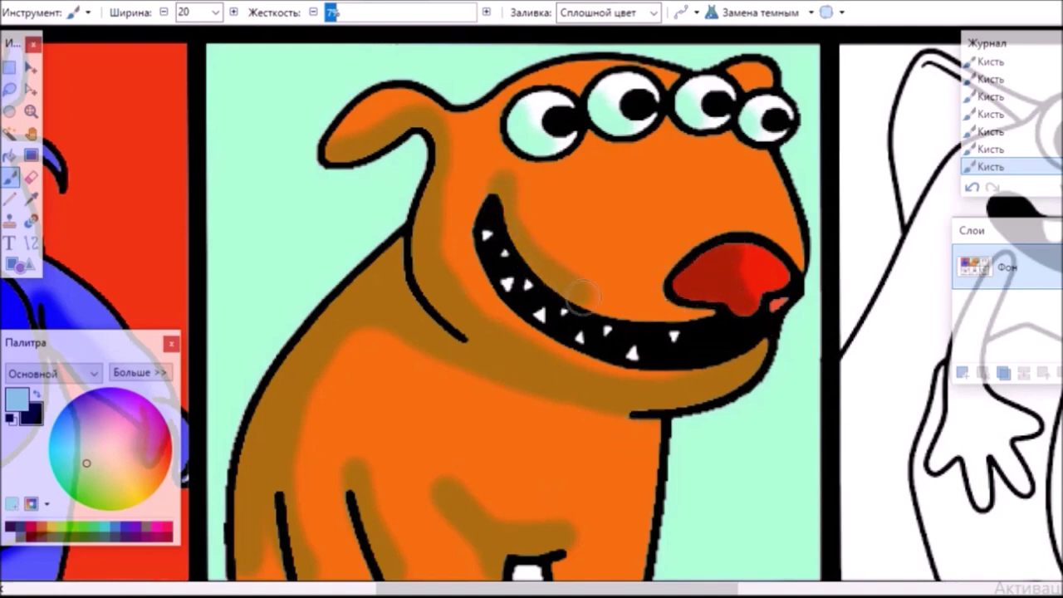
pyautogui.moveTo(582, 292); pyautogui.dragTo(673, 311)
# Fill the background of the third panel, around the elephant monster, with red
pyautogui.moveTo(688, 592); pyautogui.dragTo(869, 589)
pyautogui.click(10, 133)
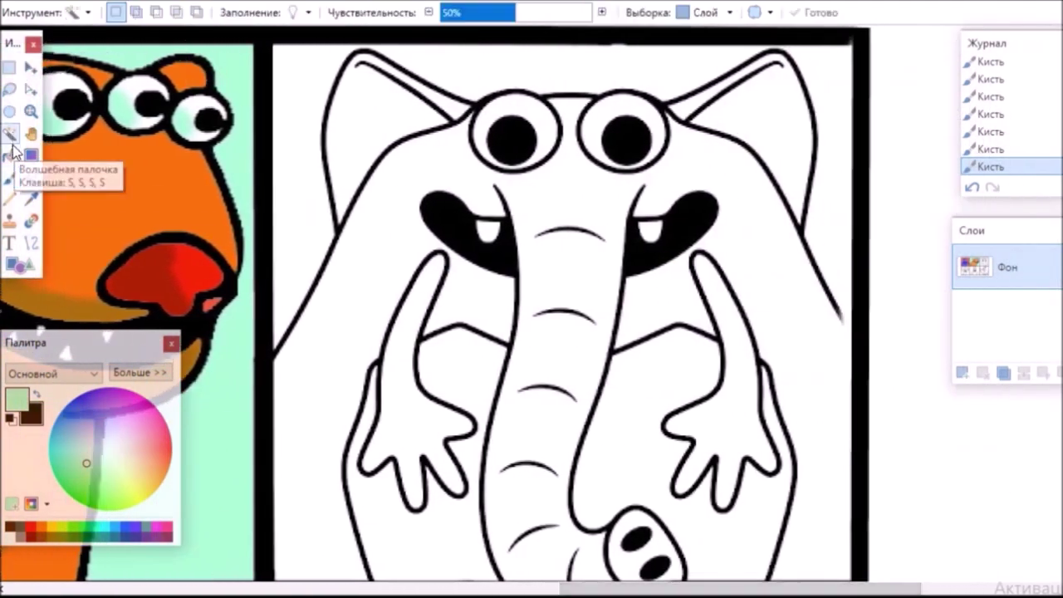
pyautogui.click(10, 155)
pyautogui.click(169, 455)
pyautogui.click(314, 204)
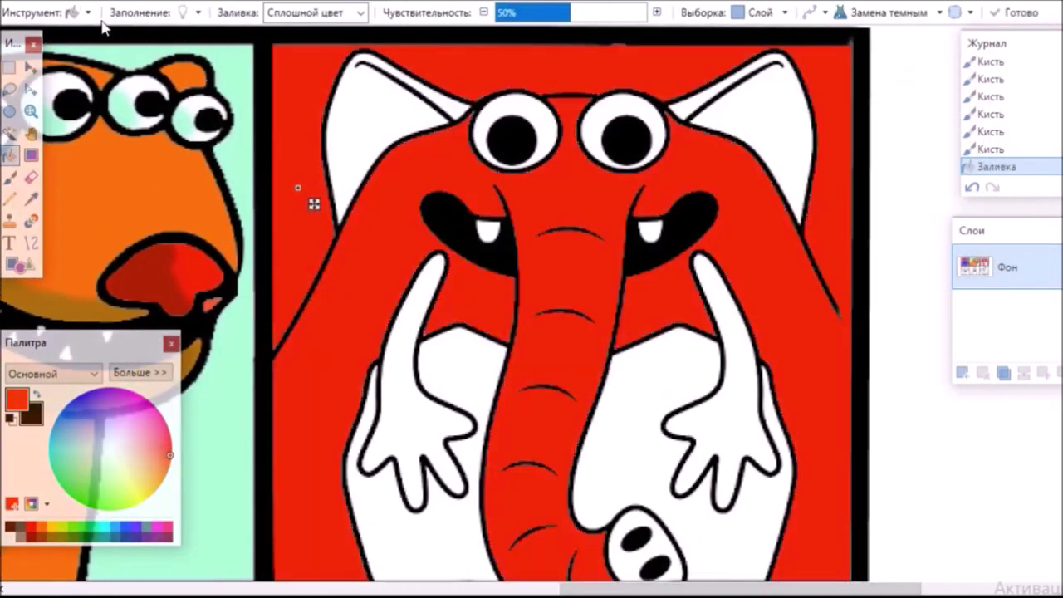
# Draw a black line of width 5 extending the elephant's shoulder outline to the panel's outer border
pyautogui.click(31, 242)
pyautogui.click(9, 526)
pyautogui.moveTo(865, 335); pyautogui.dragTo(862, 349)
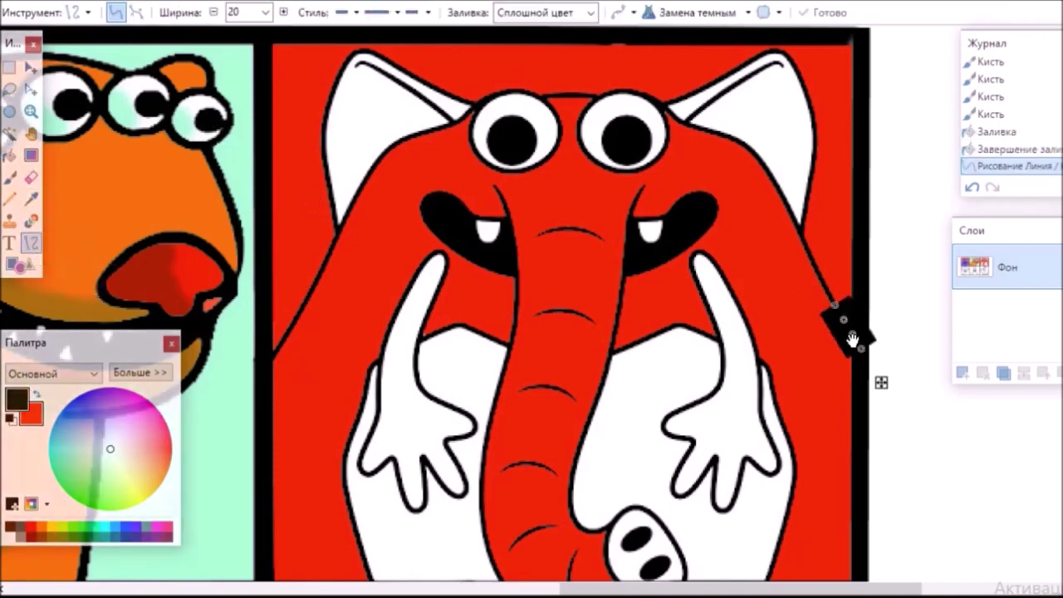
pyautogui.click(264, 14)
pyautogui.scroll(3, 263, 49)
pyautogui.click(260, 46)
pyautogui.click(265, 14)
pyautogui.click(372, 93)
pyautogui.press('BackSpace')
pyautogui.write('5')
pyautogui.moveTo(836, 296); pyautogui.dragTo(832, 295)
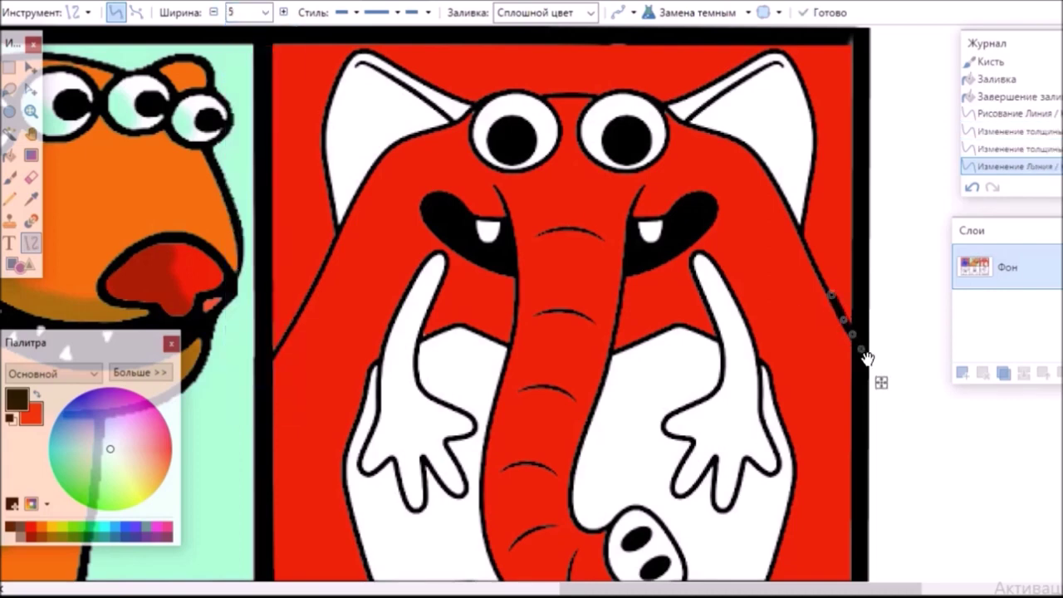
# Fill the white areas below the elephant's chest, on both sides of the trunk, with the same red
pyautogui.click(10, 155)
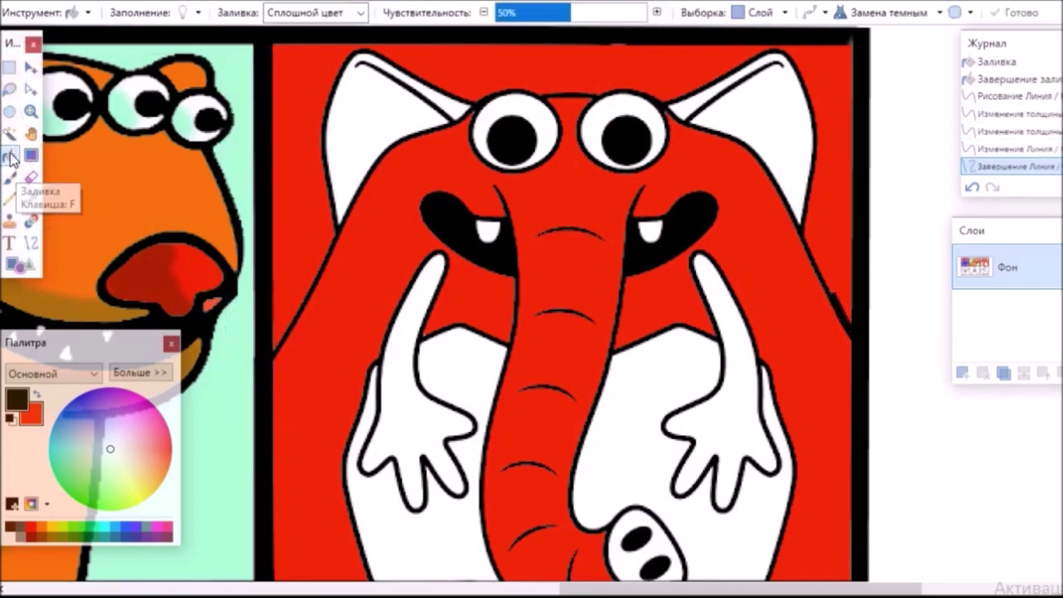
pyautogui.click(36, 395)
pyautogui.click(598, 446)
pyautogui.click(451, 378)
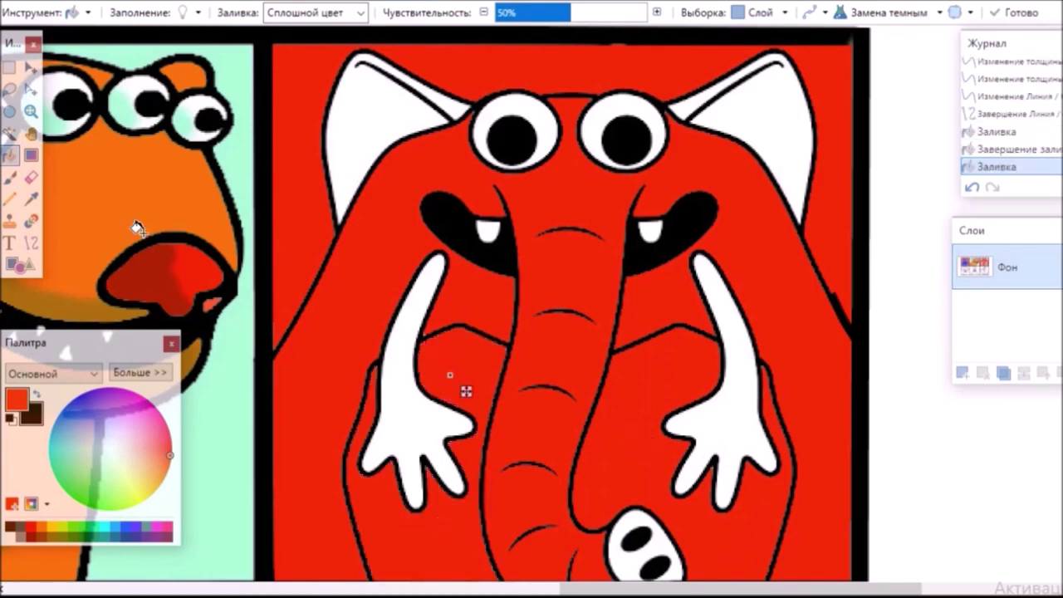
# Fill the elephant's first ear, nearest the orange monster, with periwinkle blue
pyautogui.click(30, 156)
pyautogui.click(10, 155)
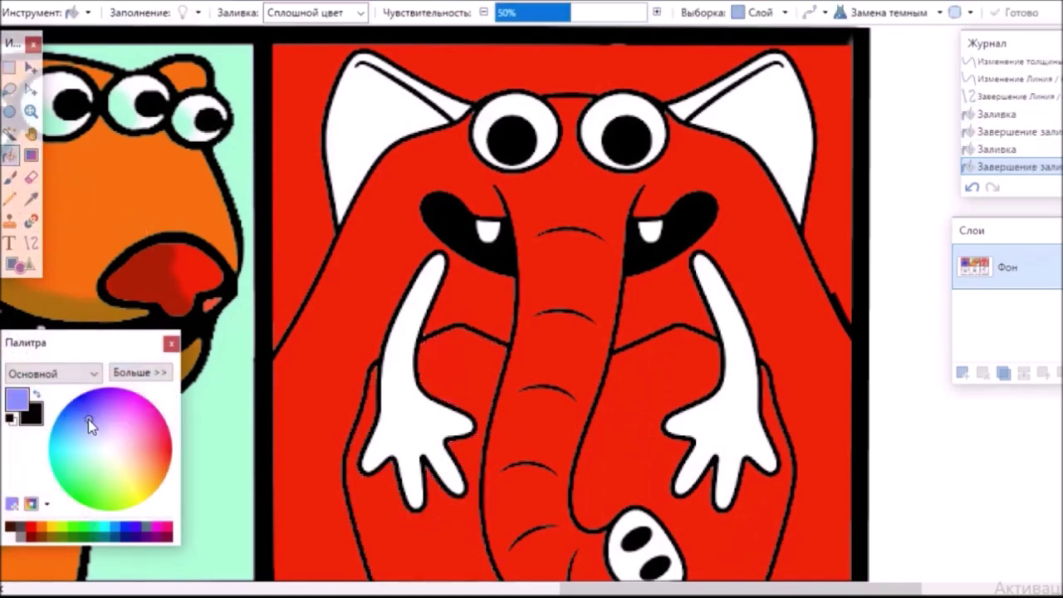
pyautogui.click(92, 424)
pyautogui.click(365, 133)
pyautogui.click(370, 278)
pyautogui.click(416, 320)
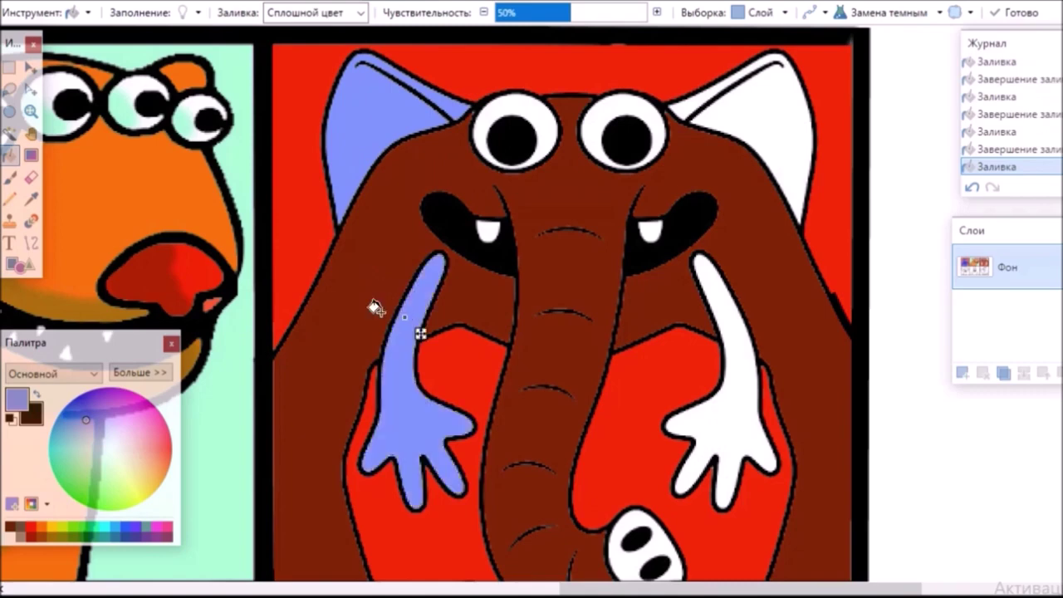
pyautogui.click(216, 3)
pyautogui.click(889, 13)
pyautogui.click(897, 33)
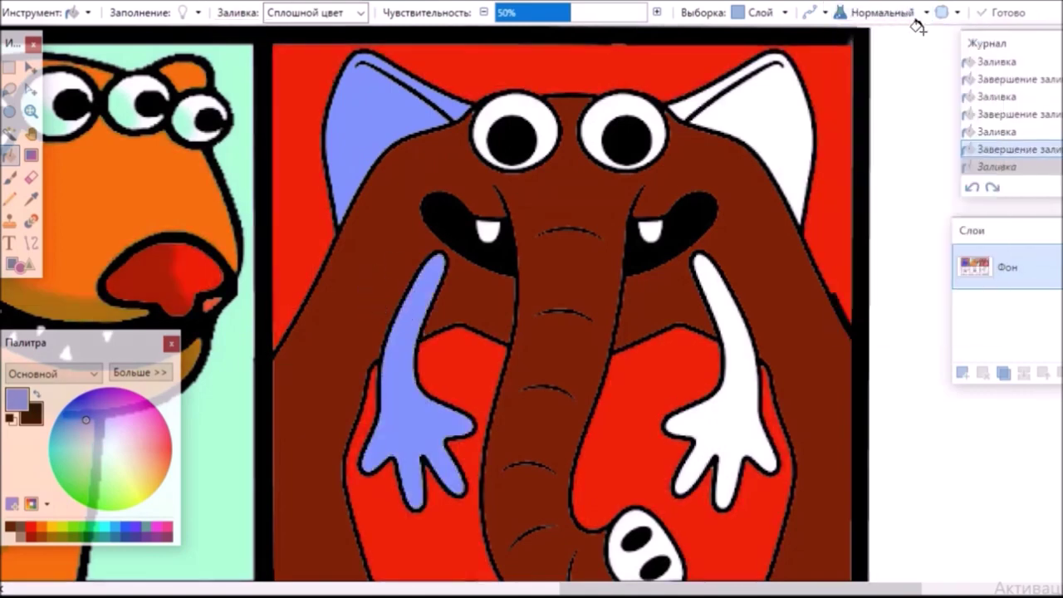
pyautogui.click(569, 188)
pyautogui.click(225, 2)
pyautogui.click(225, 2)
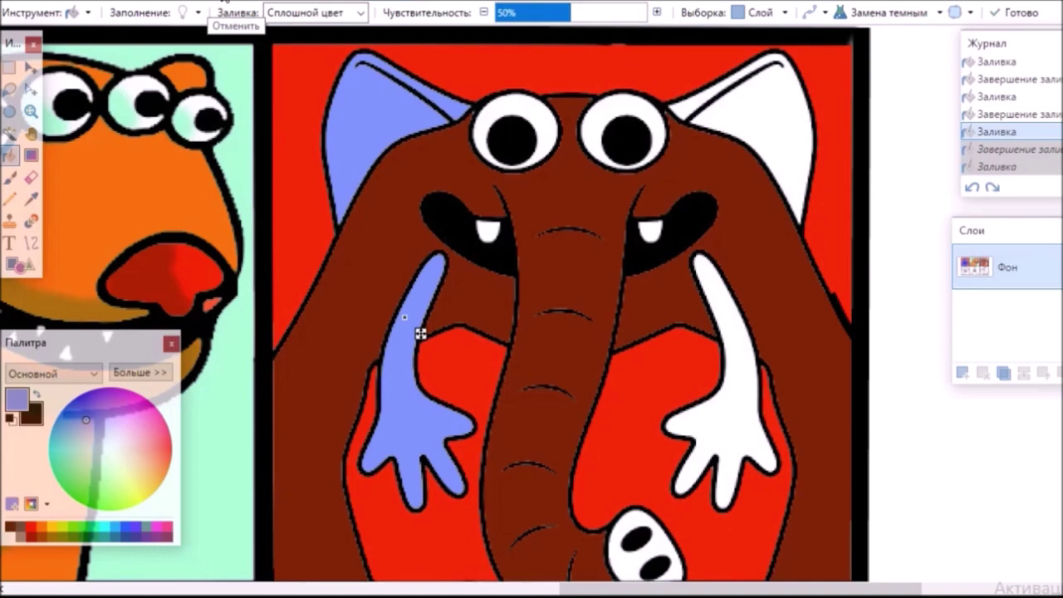
pyautogui.click(224, 2)
pyautogui.click(225, 2)
pyautogui.click(366, 272)
# Set the fill's blend mode to Нормальный and fill the elephant's other ear, body with trunk, and both arms with periwinkle blue
pyautogui.click(889, 12)
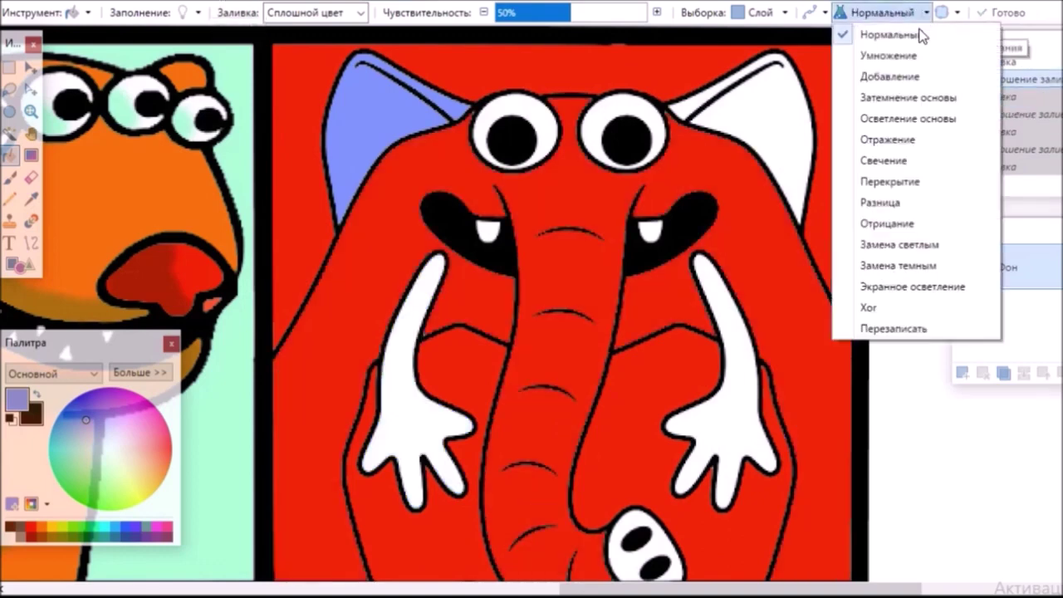
pyautogui.click(893, 34)
pyautogui.click(771, 110)
pyautogui.click(580, 198)
pyautogui.click(407, 315)
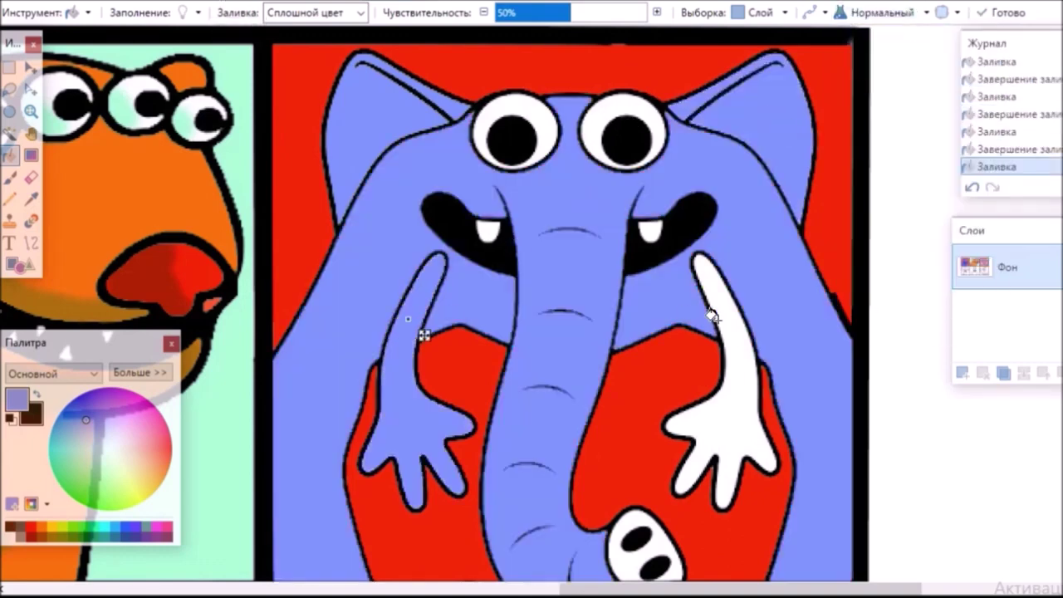
pyautogui.click(734, 350)
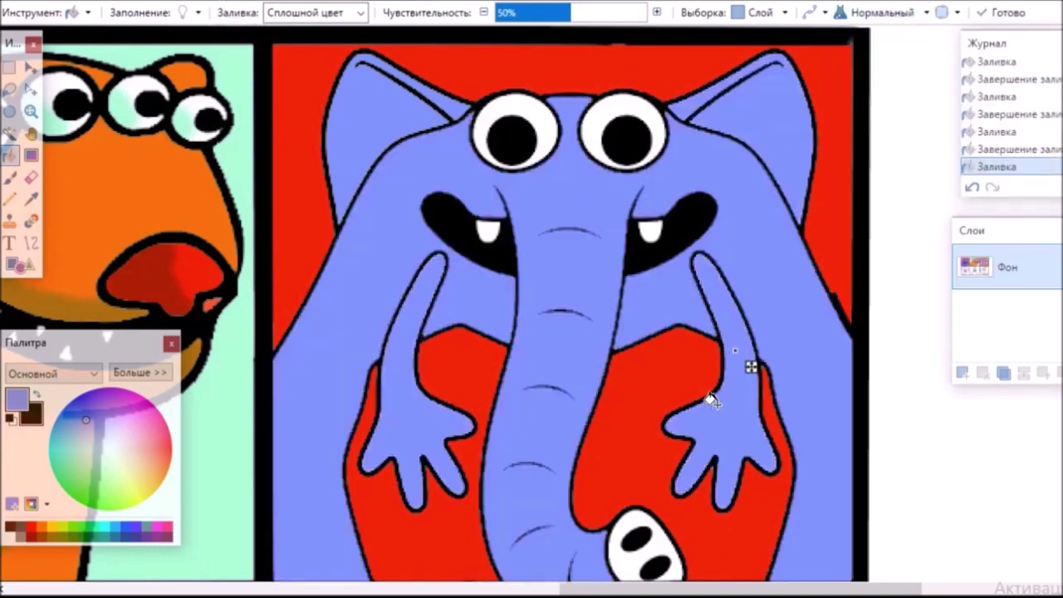
# Fill the tip of the elephant's trunk with a darker violet-blue
pyautogui.click(10, 156)
pyautogui.click(81, 409)
pyautogui.click(615, 551)
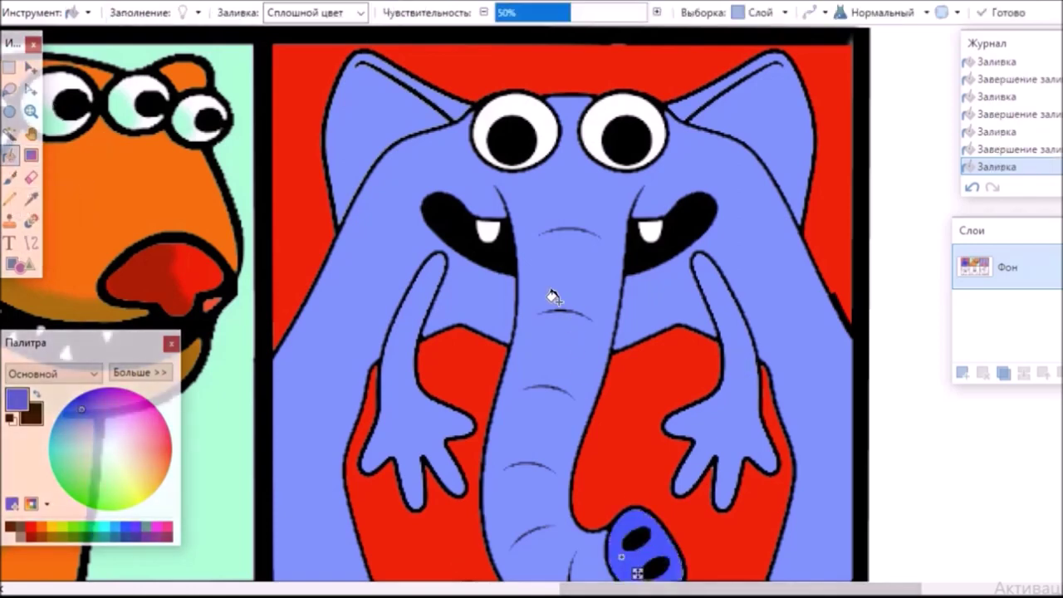
# Using a brush of width 20 in Замена темным mode, shade the elephant's arm and hand nearest the orange monster in darker blue
pyautogui.click(10, 177)
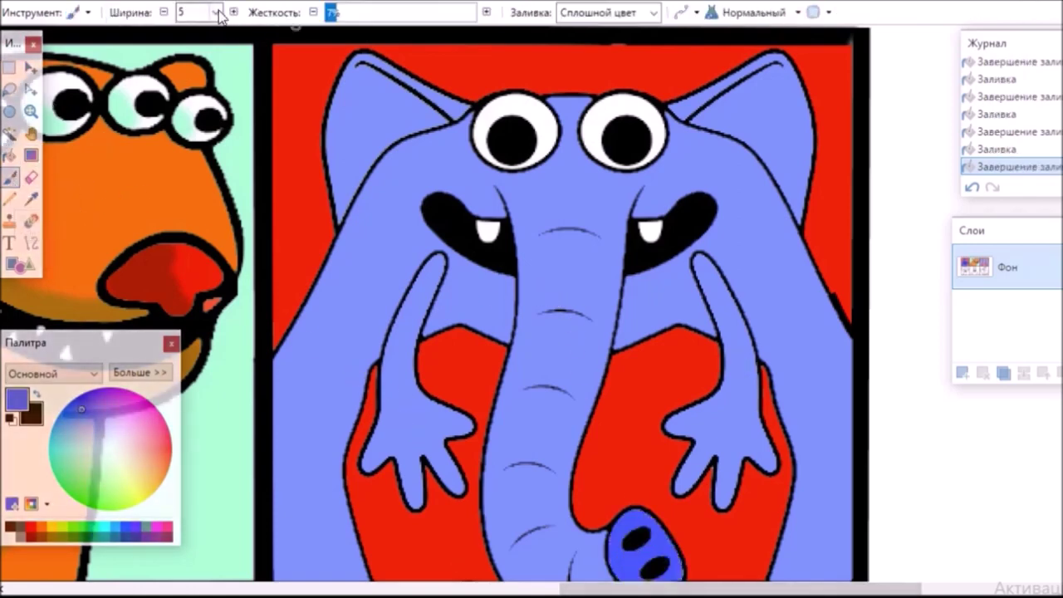
pyautogui.click(215, 12)
pyautogui.click(204, 167)
pyautogui.click(752, 12)
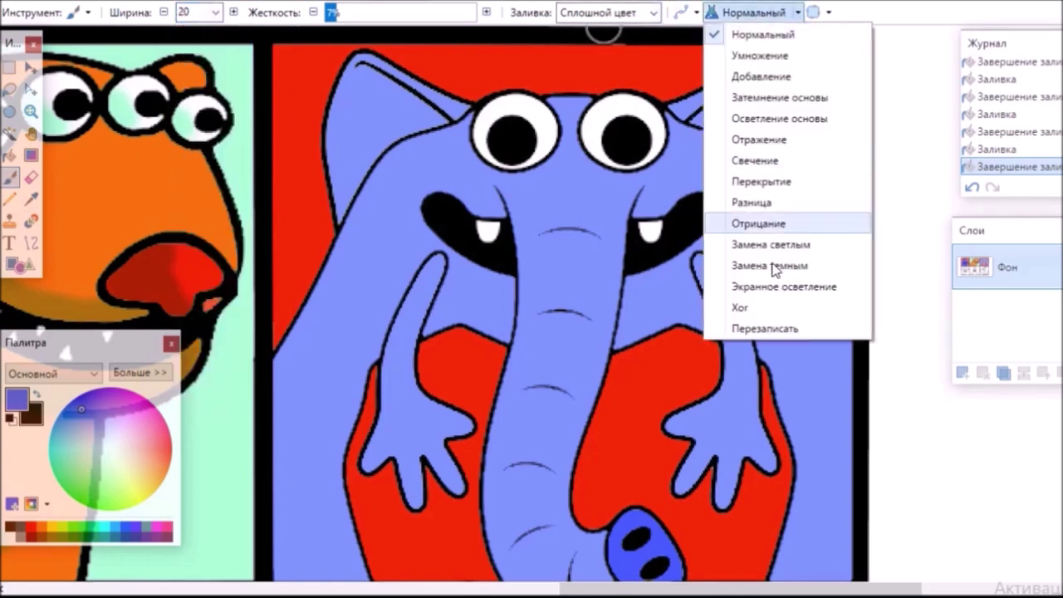
pyautogui.click(777, 266)
pyautogui.moveTo(390, 368)
pyautogui.mouseDown()
pyautogui.moveTo(372, 463)
pyautogui.moveTo(405, 466)
pyautogui.mouseUp()
pyautogui.moveTo(432, 260)
pyautogui.mouseDown()
pyautogui.moveTo(392, 370)
pyautogui.moveTo(440, 478)
pyautogui.moveTo(453, 482)
pyautogui.mouseUp()
pyautogui.moveTo(399, 466); pyautogui.dragTo(452, 426)
# Brush darker blue shading down one side of the elephant's trunk, along its lower bend and over the other arm and hand
pyautogui.moveTo(505, 190); pyautogui.dragTo(544, 299)
pyautogui.moveTo(525, 265)
pyautogui.mouseDown()
pyautogui.moveTo(501, 495)
pyautogui.moveTo(521, 565)
pyautogui.mouseUp()
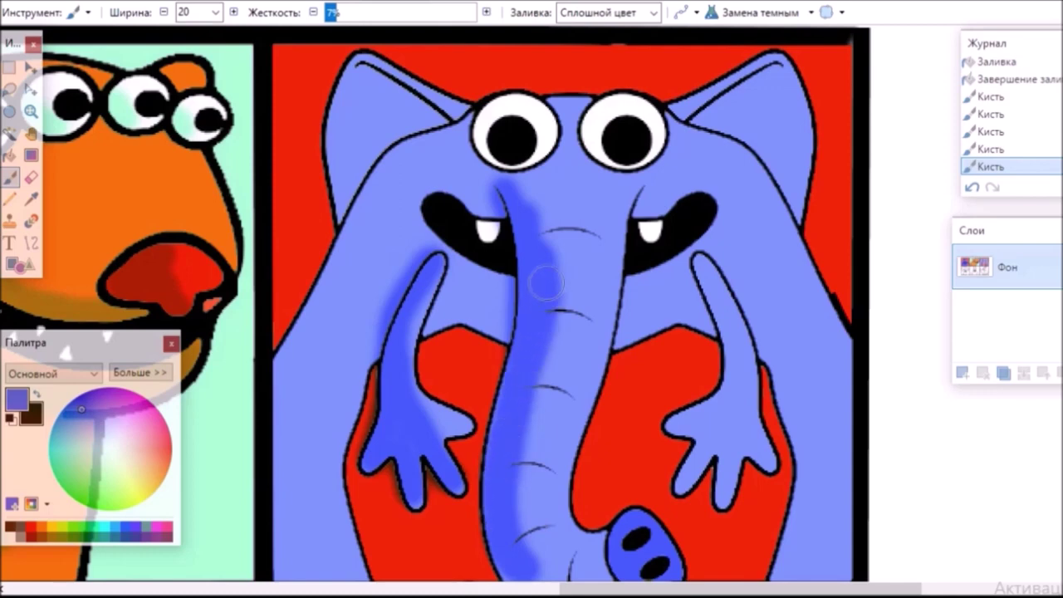
pyautogui.moveTo(592, 557)
pyautogui.mouseDown()
pyautogui.moveTo(531, 564)
pyautogui.moveTo(578, 566)
pyautogui.moveTo(510, 504)
pyautogui.mouseUp()
pyautogui.moveTo(711, 404)
pyautogui.mouseDown()
pyautogui.moveTo(687, 415)
pyautogui.moveTo(701, 464)
pyautogui.mouseUp()
pyautogui.moveTo(702, 276)
pyautogui.mouseDown()
pyautogui.moveTo(719, 346)
pyautogui.moveTo(712, 410)
pyautogui.mouseUp()
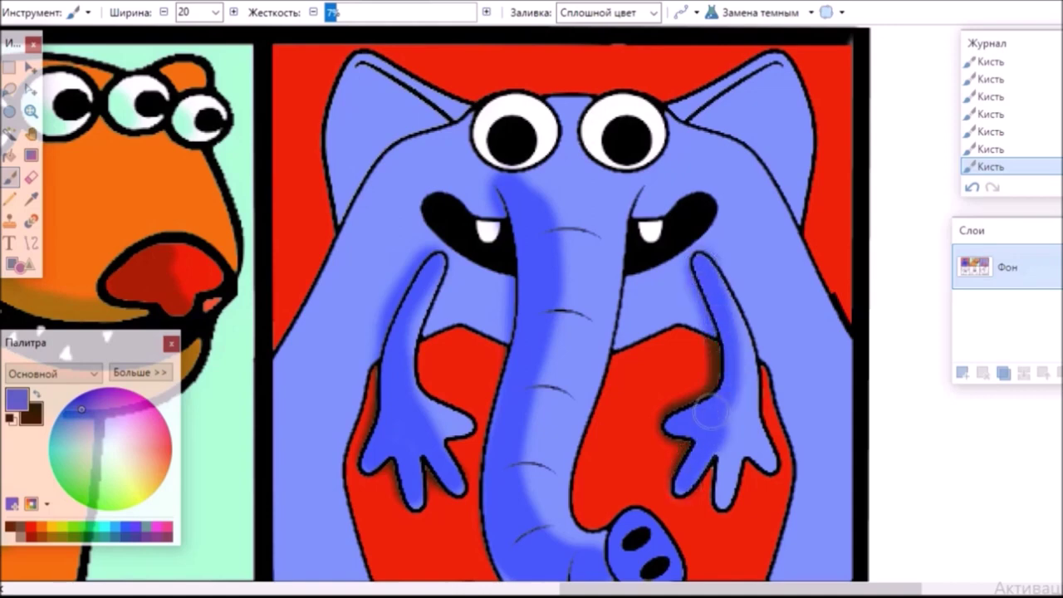
# Brush darker blue shading inside both elephant ears, along the chest on both sides of the trunk and down both flanks
pyautogui.moveTo(432, 328)
pyautogui.mouseDown()
pyautogui.moveTo(472, 317)
pyautogui.moveTo(515, 311)
pyautogui.mouseUp()
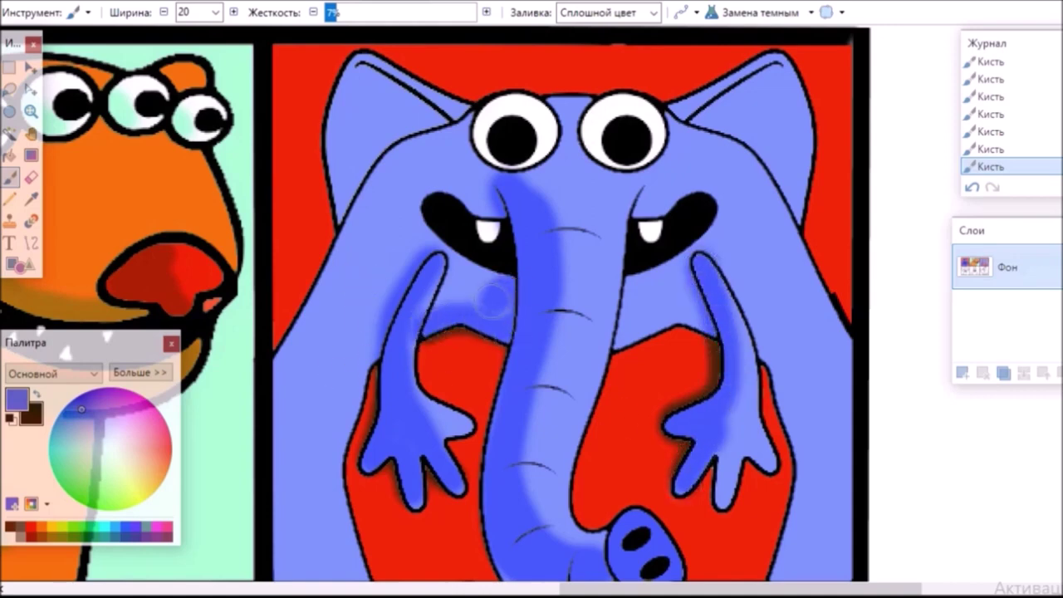
pyautogui.moveTo(362, 352)
pyautogui.mouseDown()
pyautogui.moveTo(336, 491)
pyautogui.moveTo(345, 540)
pyautogui.mouseUp()
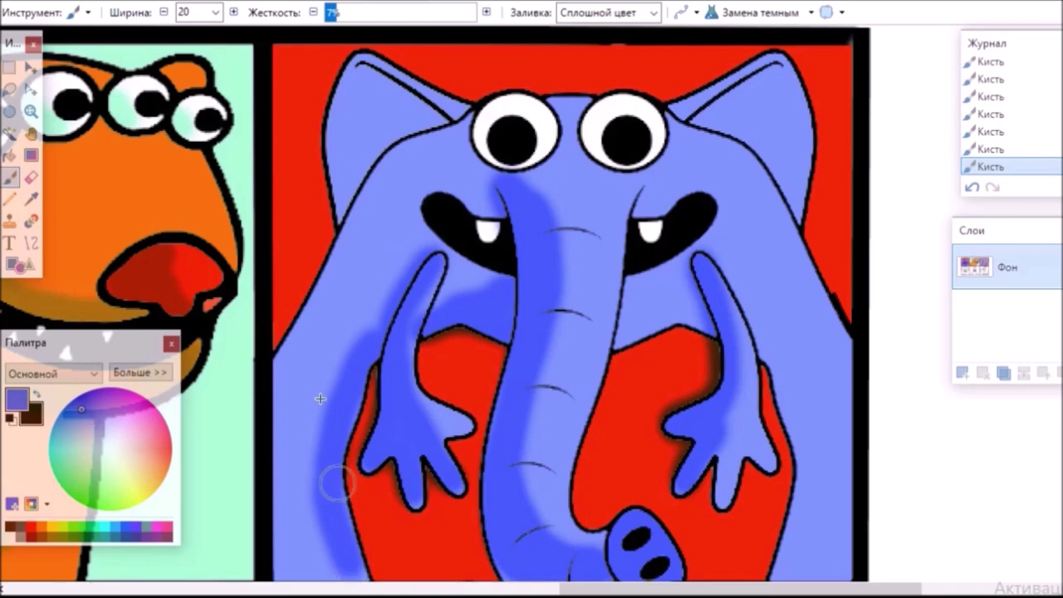
pyautogui.moveTo(370, 68); pyautogui.dragTo(419, 101)
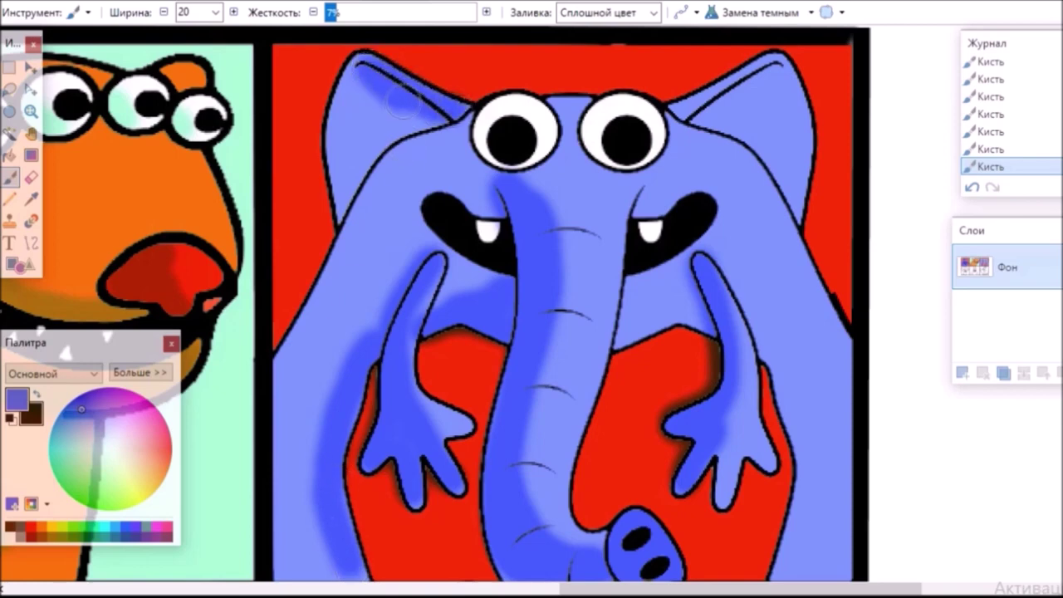
pyautogui.moveTo(371, 139); pyautogui.dragTo(348, 199)
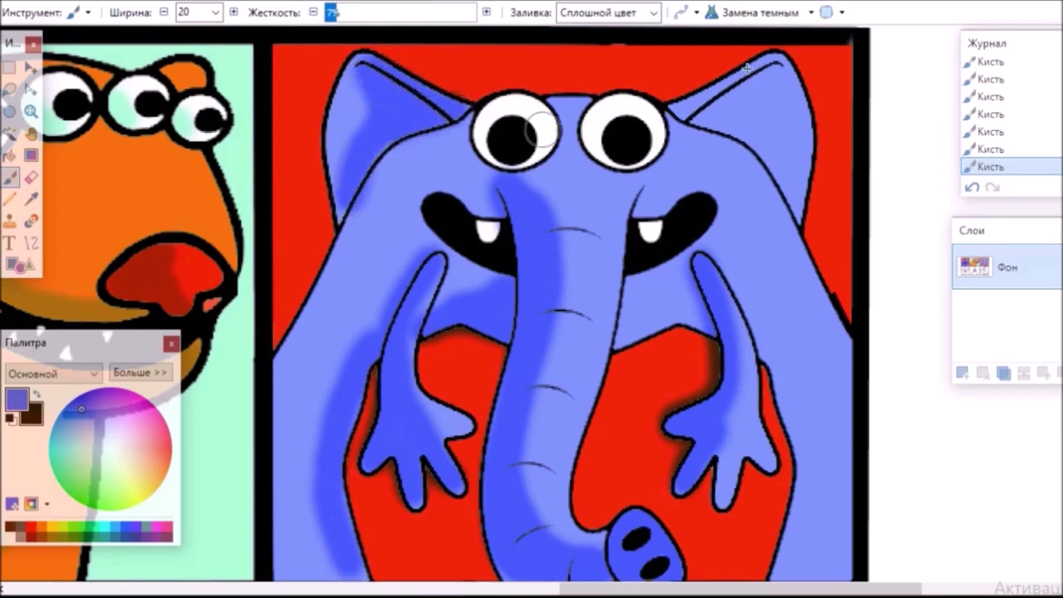
pyautogui.moveTo(773, 75)
pyautogui.mouseDown()
pyautogui.moveTo(740, 114)
pyautogui.moveTo(790, 211)
pyautogui.mouseUp()
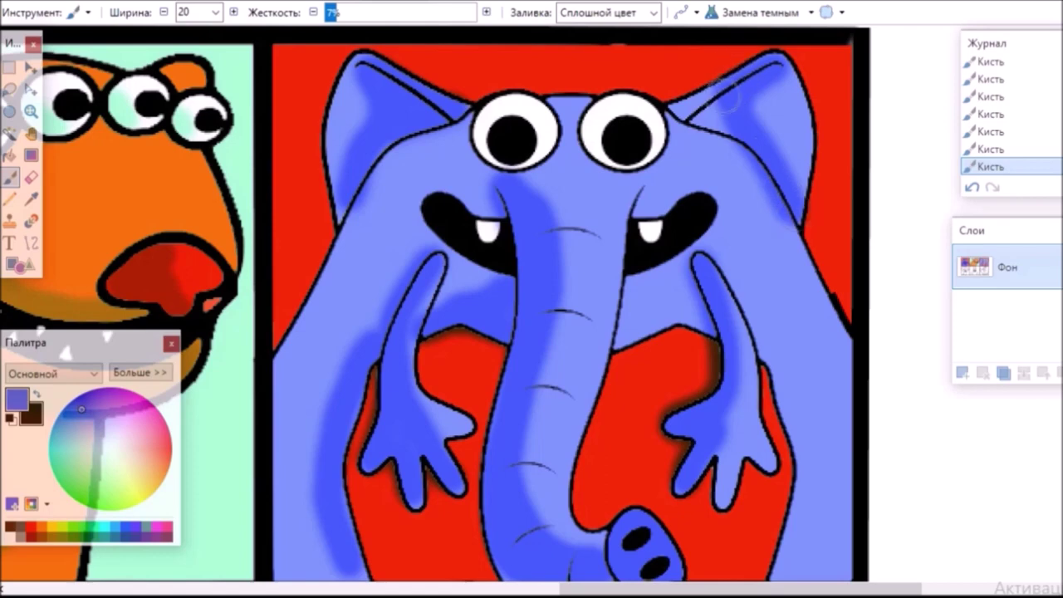
pyautogui.moveTo(776, 353)
pyautogui.mouseDown()
pyautogui.moveTo(812, 457)
pyautogui.moveTo(796, 554)
pyautogui.mouseUp()
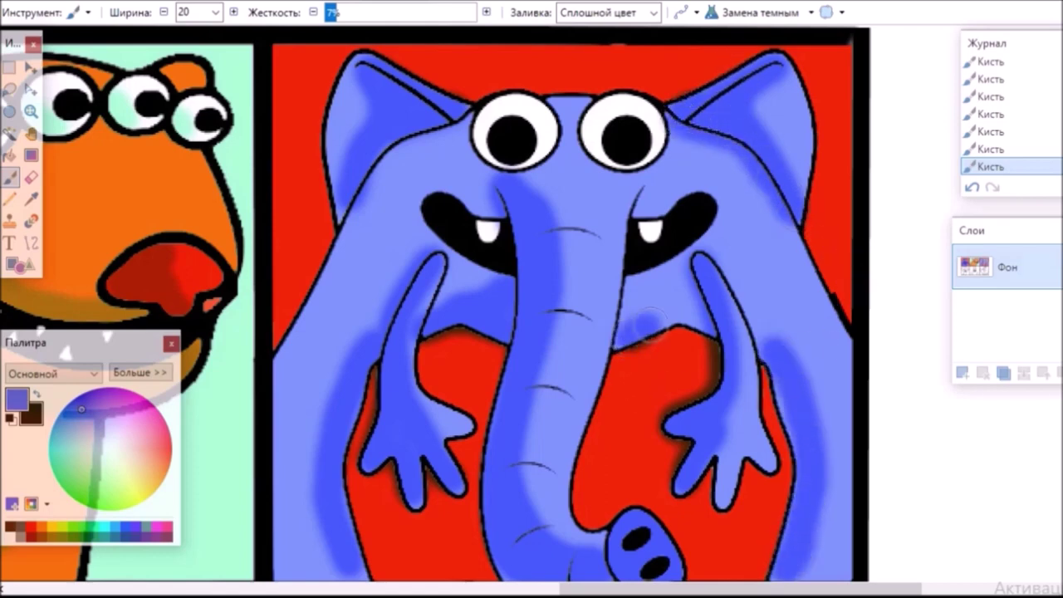
pyautogui.moveTo(648, 322); pyautogui.dragTo(748, 341)
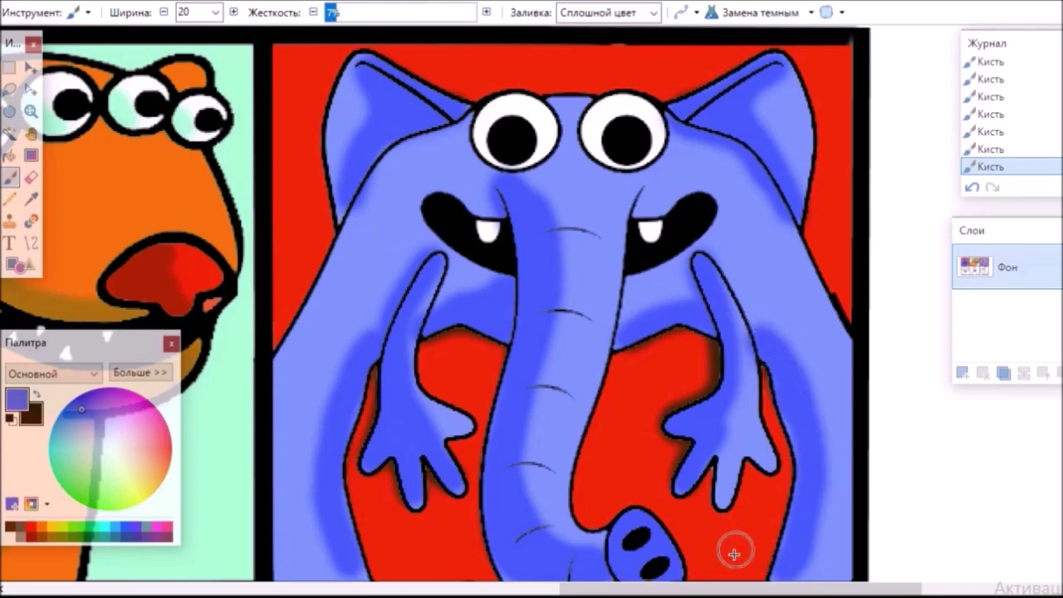
# Fill the yellow background around the broccoli monster in the lower-row panel, including the gap between its arm and stalk
pyautogui.hscroll(-2, 735, 554)
pyautogui.scroll(-1, 735, 554)
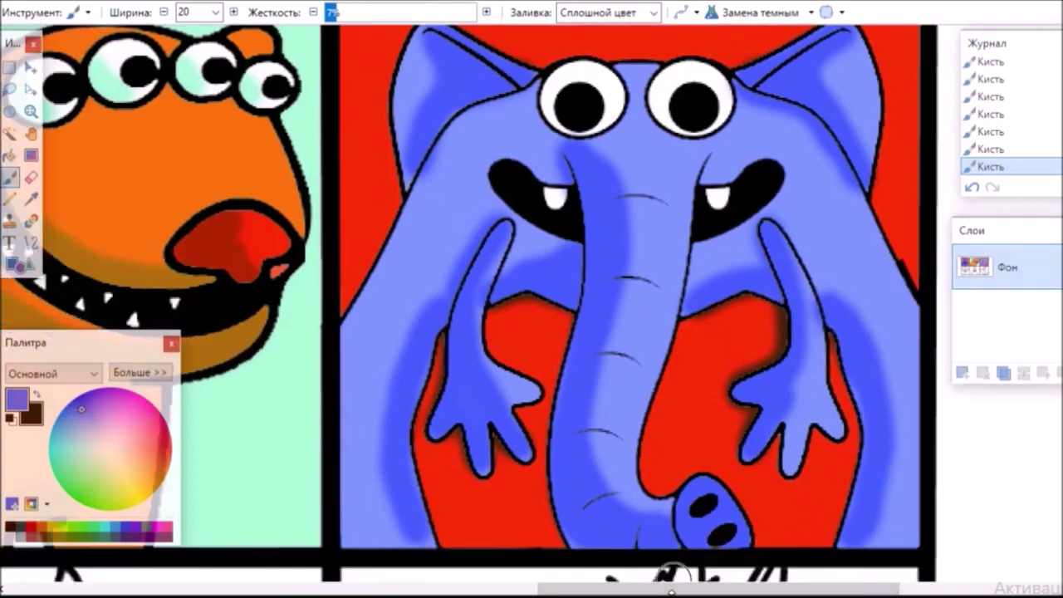
pyautogui.moveTo(652, 588); pyautogui.dragTo(320, 590)
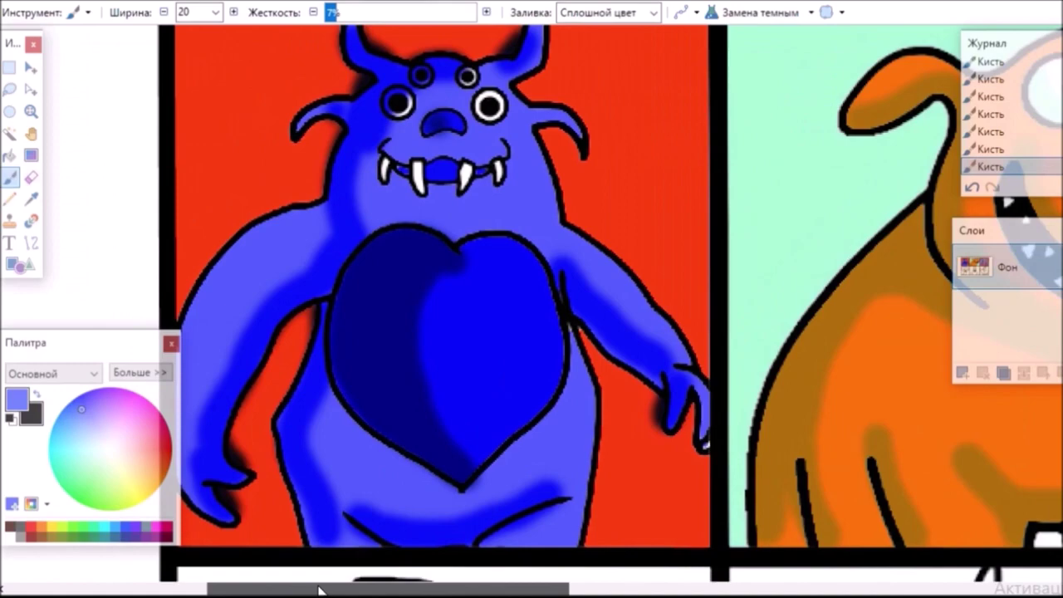
pyautogui.scroll(-8, 457, 332)
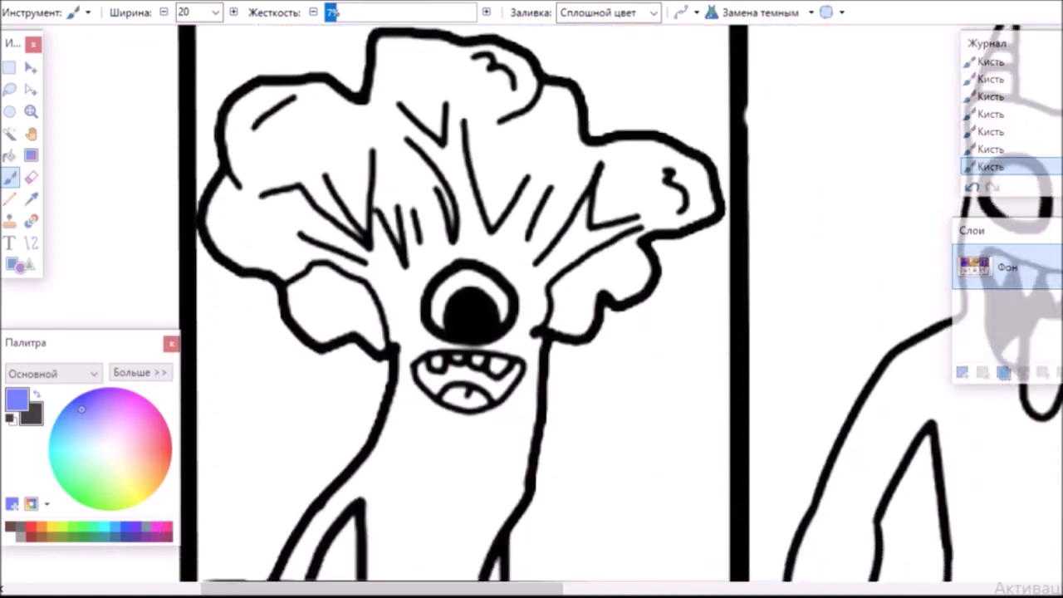
pyautogui.click(9, 155)
pyautogui.click(138, 488)
pyautogui.click(254, 399)
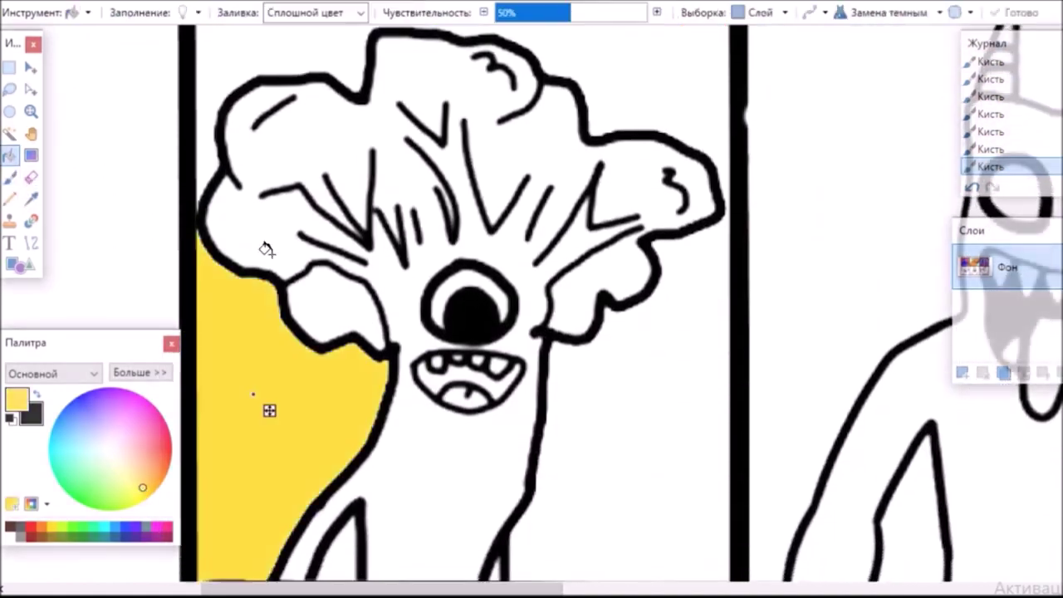
pyautogui.click(259, 69)
pyautogui.click(341, 562)
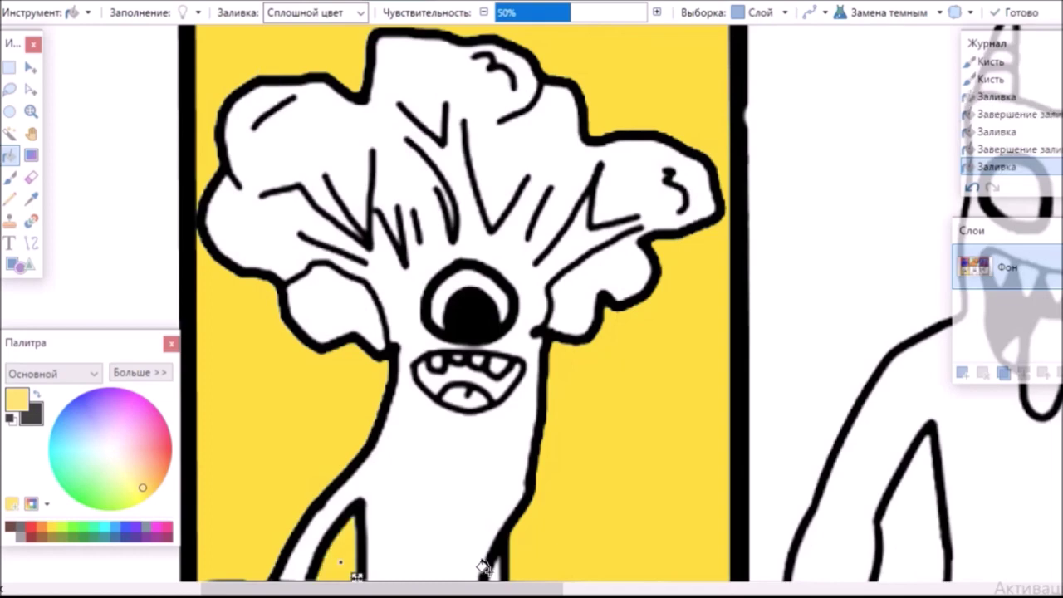
# Fill the broccoli monster's crown, stalk, arms and separate leaf lobes with bright green
pyautogui.click(31, 157)
pyautogui.click(10, 157)
pyautogui.click(98, 506)
pyautogui.click(299, 220)
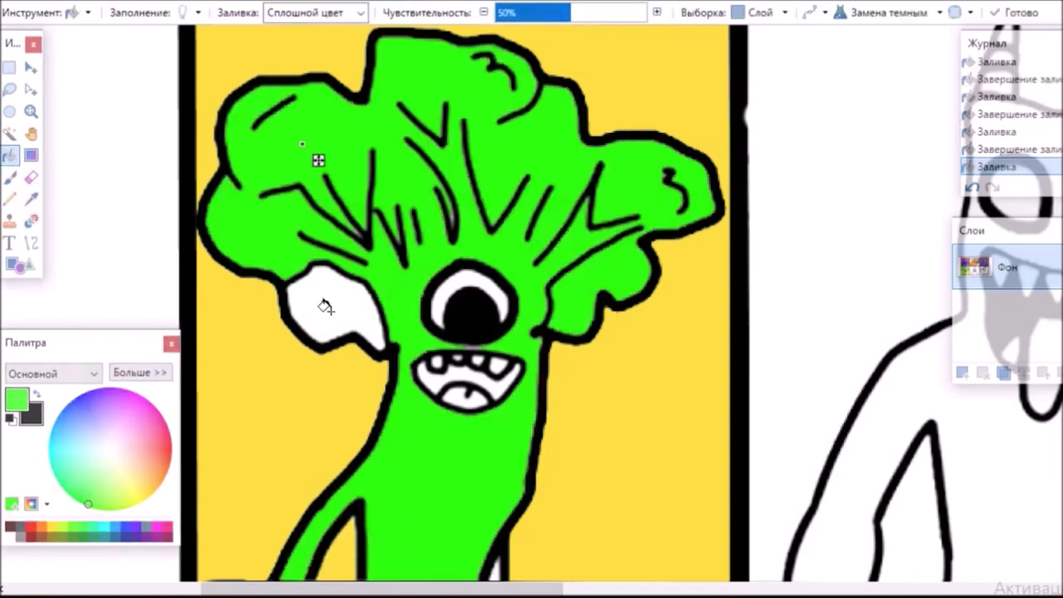
pyautogui.click(336, 320)
pyautogui.scroll(-1, 532, 303)
pyautogui.scroll(1, 532, 304)
pyautogui.click(30, 155)
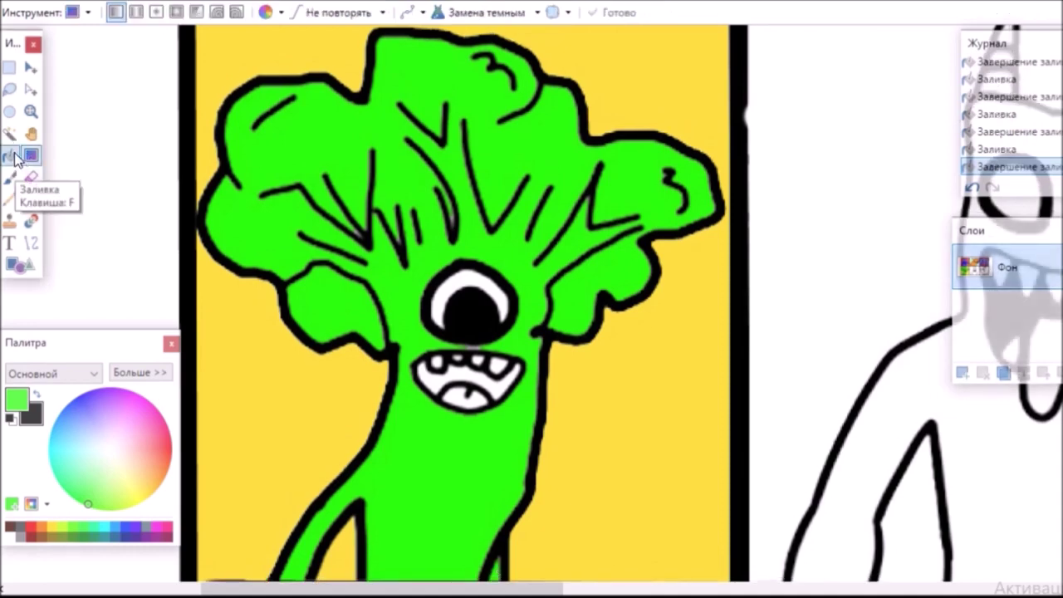
# Fill the inside of the broccoli monster's mouth with dark green and its tongue with coral red
pyautogui.click(9, 155)
pyautogui.click(86, 535)
pyautogui.click(434, 377)
pyautogui.click(31, 156)
pyautogui.click(9, 156)
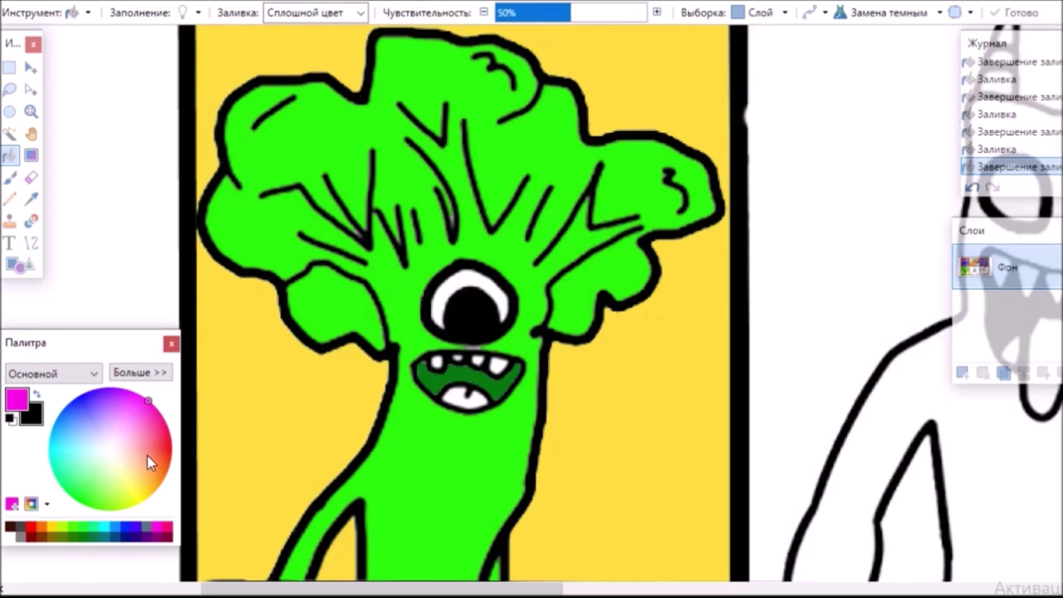
pyautogui.click(157, 453)
pyautogui.click(466, 397)
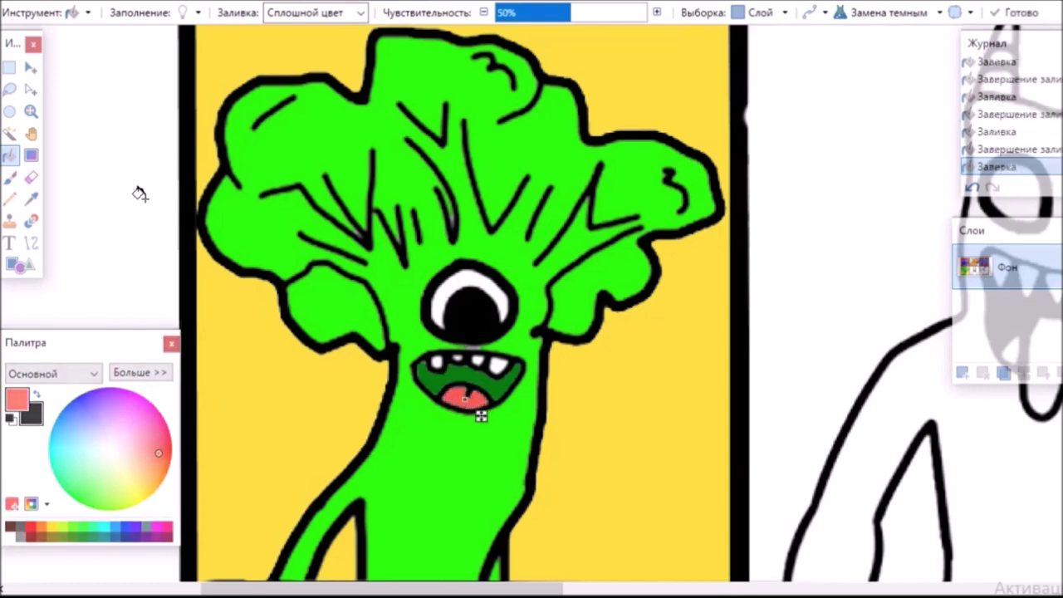
# Using a dark green brush of width 75, softly shade the outer lobes of the broccoli monster's crown
pyautogui.click(30, 156)
pyautogui.click(9, 155)
pyautogui.click(12, 179)
pyautogui.click(96, 505)
pyautogui.click(87, 538)
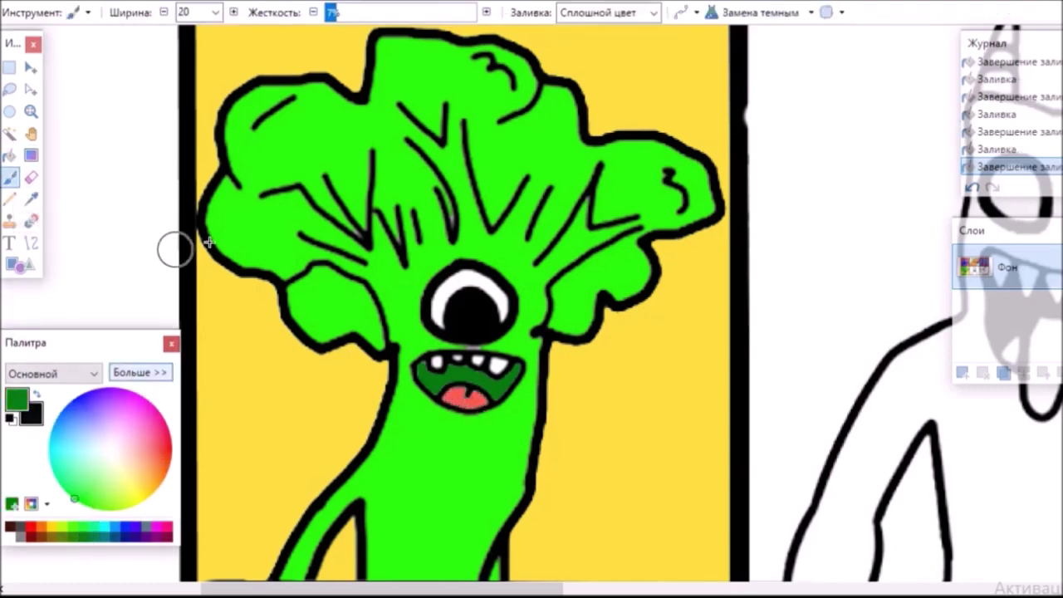
pyautogui.moveTo(263, 94)
pyautogui.mouseDown()
pyautogui.moveTo(237, 150)
pyautogui.moveTo(258, 214)
pyautogui.moveTo(253, 206)
pyautogui.moveTo(294, 235)
pyautogui.moveTo(319, 272)
pyautogui.moveTo(354, 283)
pyautogui.moveTo(351, 237)
pyautogui.moveTo(403, 92)
pyautogui.moveTo(485, 86)
pyautogui.moveTo(443, 76)
pyautogui.moveTo(508, 86)
pyautogui.moveTo(542, 138)
pyautogui.moveTo(660, 189)
pyautogui.mouseUp()
pyautogui.click(215, 12)
pyautogui.click(193, 174)
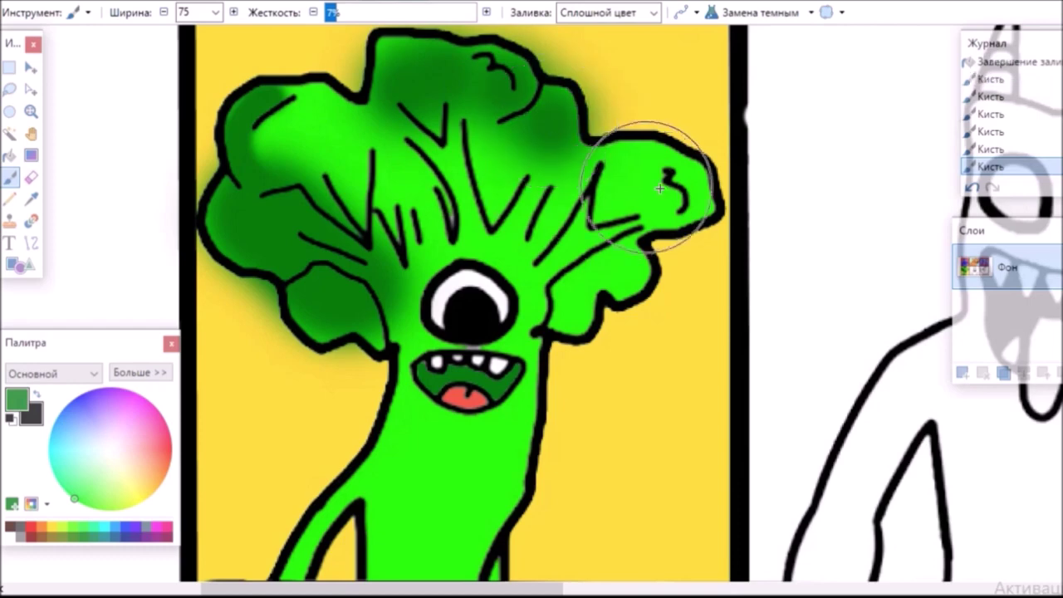
# Set the brush width to 20 and shade the broccoli's stalk edge, arm and small leaf lobe beside the mouth in dark green
pyautogui.click(214, 12)
pyautogui.click(203, 33)
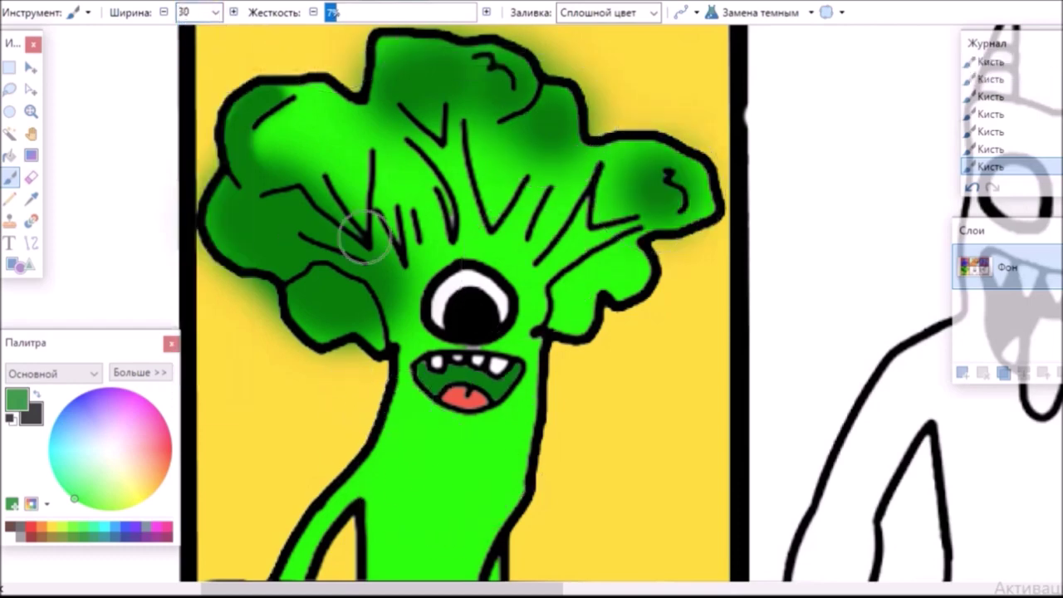
pyautogui.click(217, 13)
pyautogui.click(209, 41)
pyautogui.moveTo(402, 365)
pyautogui.mouseDown()
pyautogui.moveTo(397, 423)
pyautogui.moveTo(287, 565)
pyautogui.mouseUp()
pyautogui.scroll(-2, 299, 499)
pyautogui.hotkey('ctrl', 'z')
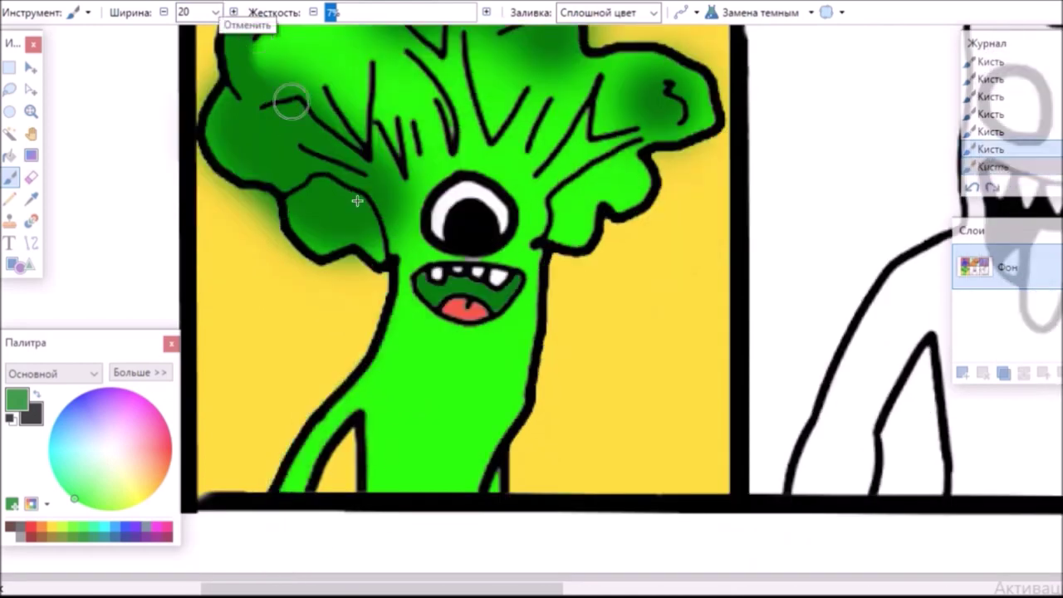
pyautogui.moveTo(403, 258)
pyautogui.mouseDown()
pyautogui.moveTo(386, 350)
pyautogui.moveTo(310, 434)
pyautogui.moveTo(265, 494)
pyautogui.mouseUp()
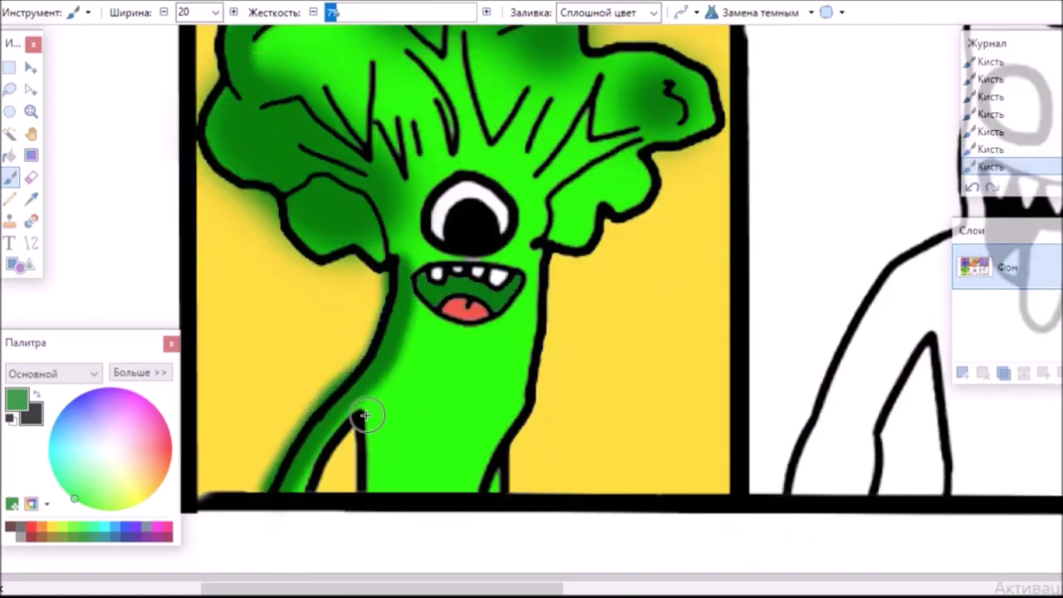
pyautogui.moveTo(367, 418); pyautogui.dragTo(369, 482)
pyautogui.moveTo(559, 234); pyautogui.dragTo(594, 203)
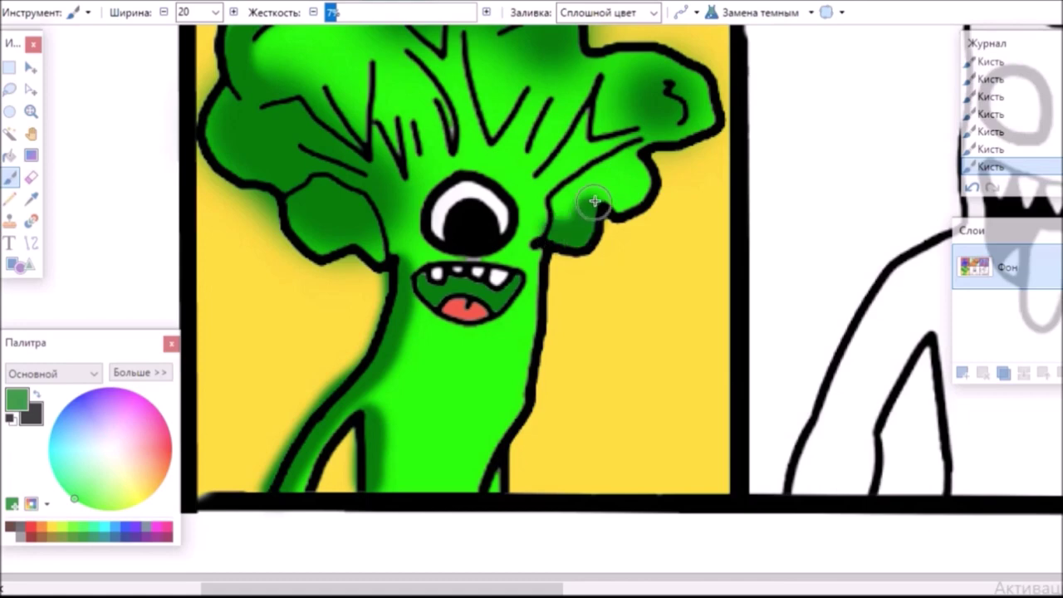
pyautogui.scroll(3, 831, 374)
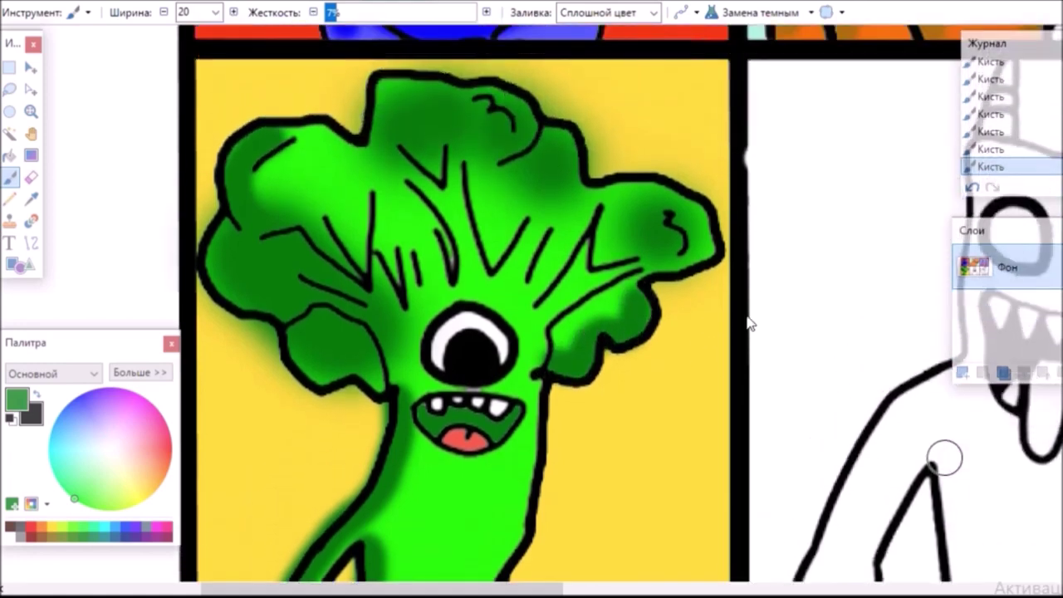
# Brush dark green shading around one side of the broccoli's eye and along the branch lines in its crown
pyautogui.moveTo(429, 360)
pyautogui.mouseDown()
pyautogui.moveTo(415, 336)
pyautogui.moveTo(446, 300)
pyautogui.mouseUp()
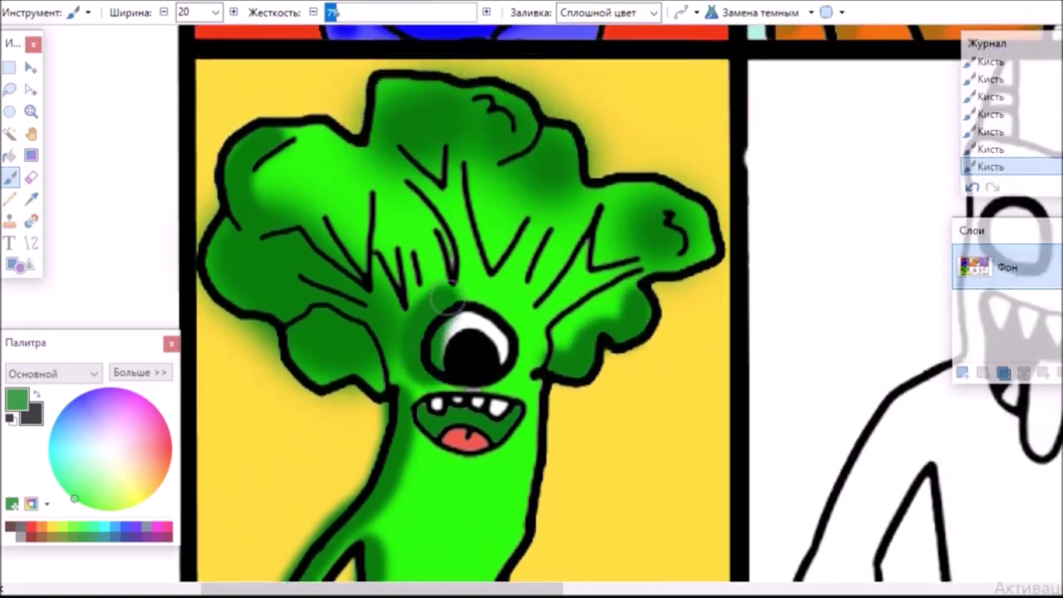
pyautogui.moveTo(446, 188); pyautogui.dragTo(461, 245)
pyautogui.moveTo(455, 171)
pyautogui.mouseDown()
pyautogui.moveTo(436, 191)
pyautogui.moveTo(385, 162)
pyautogui.mouseUp()
pyautogui.moveTo(541, 211); pyautogui.dragTo(515, 279)
pyautogui.moveTo(578, 212)
pyautogui.mouseDown()
pyautogui.moveTo(581, 246)
pyautogui.moveTo(572, 285)
pyautogui.mouseUp()
pyautogui.moveTo(364, 292)
pyautogui.mouseDown()
pyautogui.moveTo(376, 191)
pyautogui.moveTo(362, 280)
pyautogui.moveTo(336, 266)
pyautogui.mouseUp()
pyautogui.moveTo(396, 238)
pyautogui.mouseDown()
pyautogui.moveTo(411, 280)
pyautogui.moveTo(343, 293)
pyautogui.mouseUp()
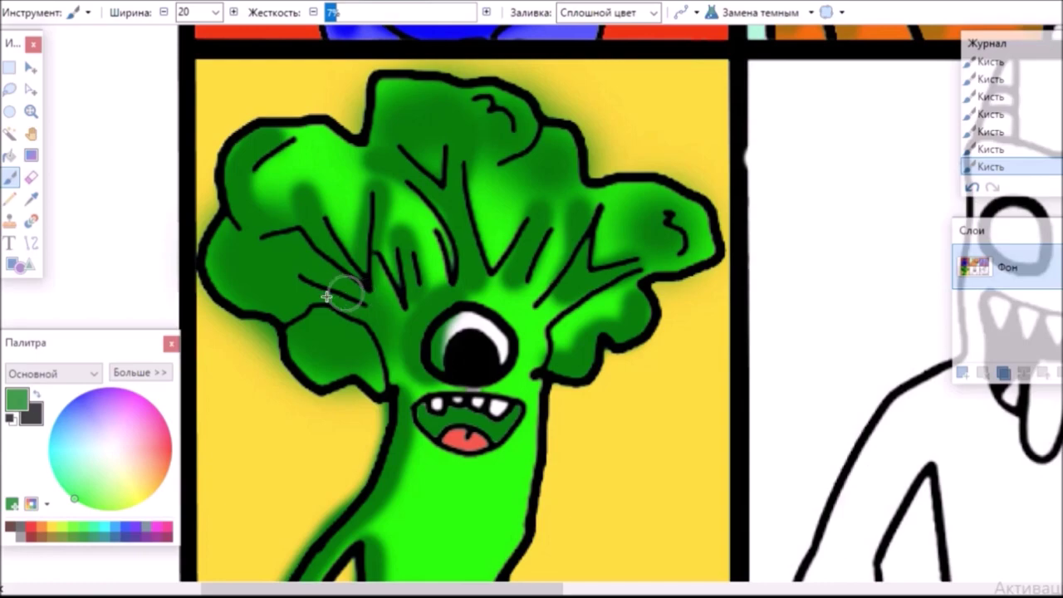
# Fill the horned monster's background with cyan, including between the horns and the gaps between both arms and the body
pyautogui.moveTo(499, 588); pyautogui.dragTo(663, 586)
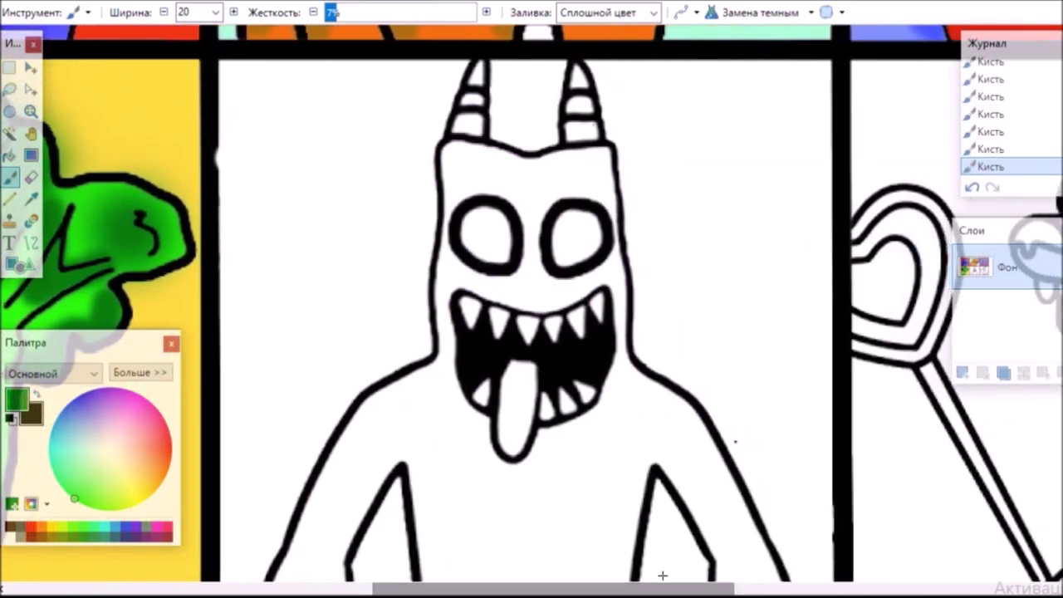
pyautogui.click(10, 155)
pyautogui.click(96, 422)
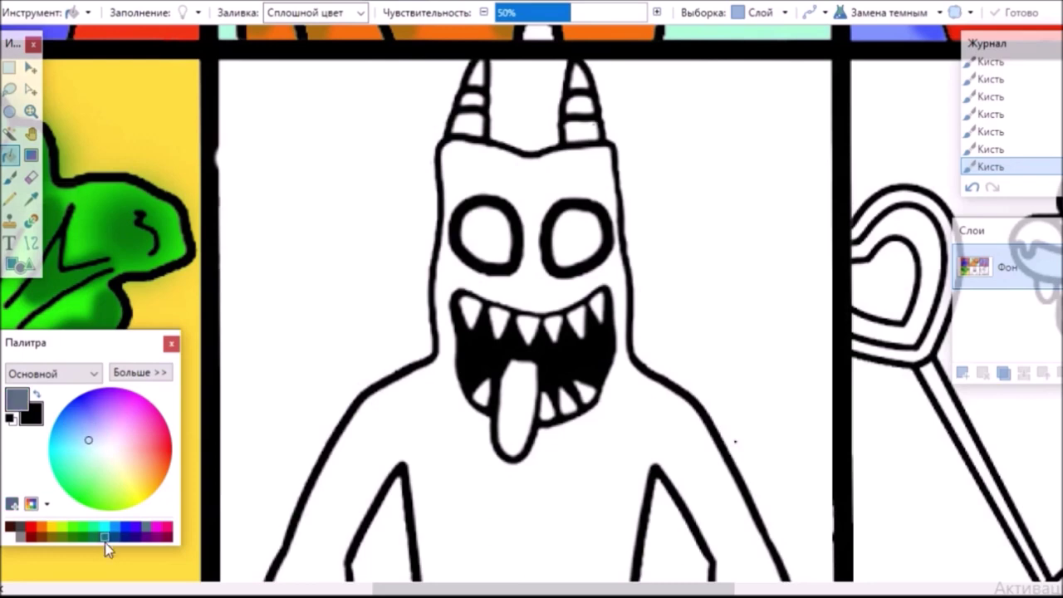
pyautogui.click(370, 275)
pyautogui.click(528, 100)
pyautogui.click(695, 181)
pyautogui.click(676, 541)
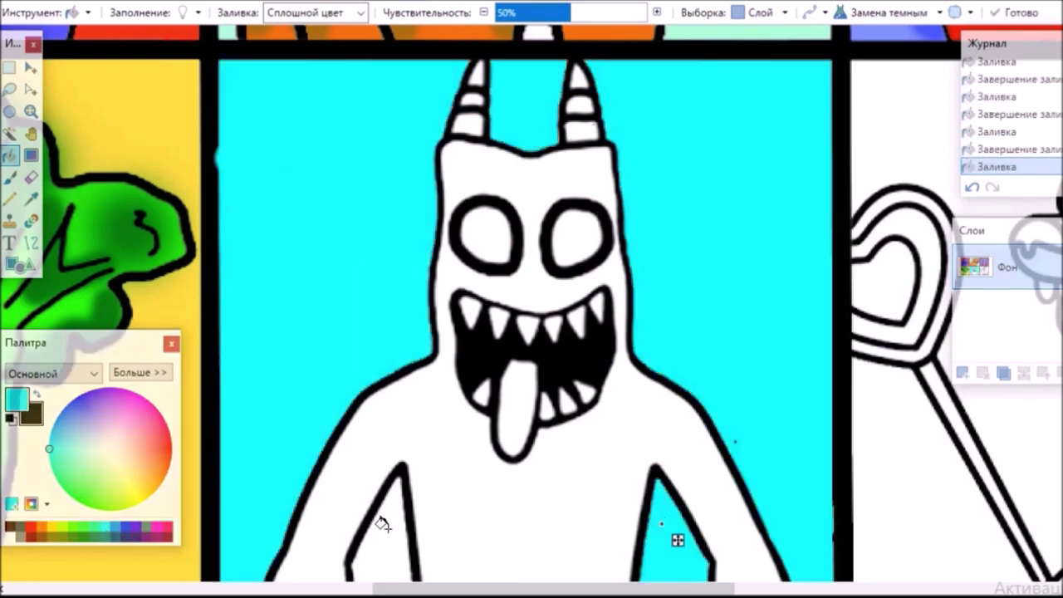
pyautogui.click(402, 546)
# Fill the horned monster's body and the tips and bases of its horns with red
pyautogui.click(31, 156)
pyautogui.click(10, 155)
pyautogui.click(171, 458)
pyautogui.click(440, 456)
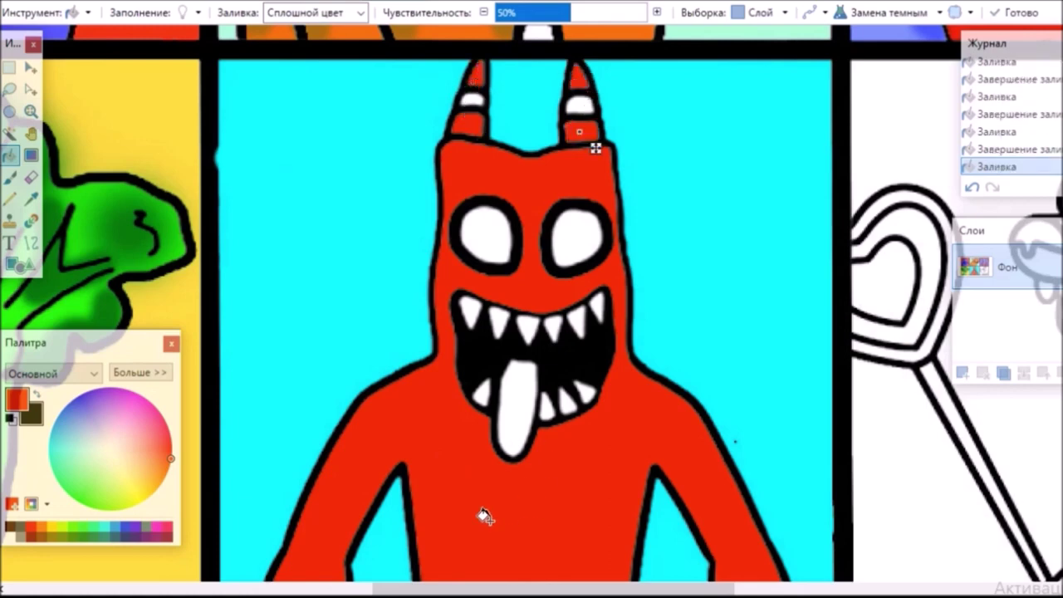
# Fill the horned monster's tongue and the middle band of each horn with pink
pyautogui.click(30, 178)
pyautogui.click(10, 155)
pyautogui.click(149, 430)
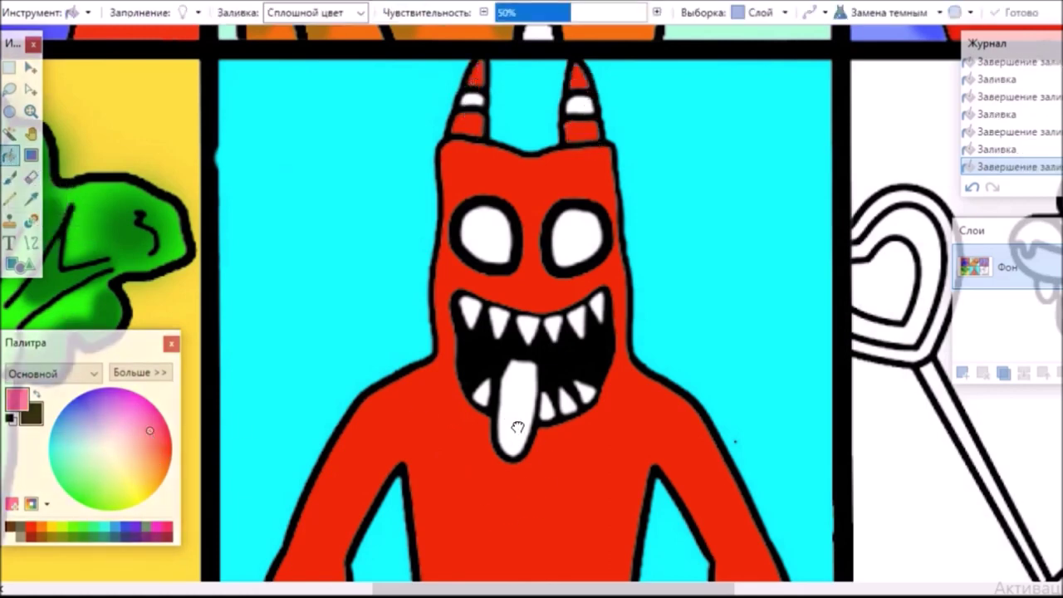
pyautogui.click(518, 427)
pyautogui.click(580, 106)
pyautogui.click(472, 100)
pyautogui.hscroll(2, 490, 113)
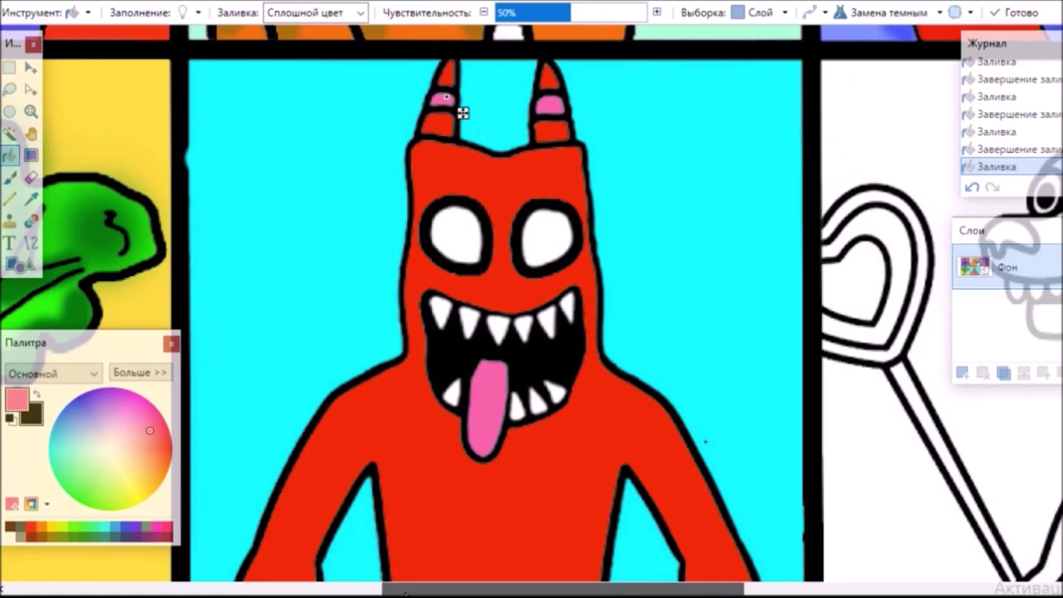
# Using a brush of width 20, shade one side of the horned monster's head, shoulder and outer arm in dark reddish brown
pyautogui.click(12, 178)
pyautogui.click(10, 155)
pyautogui.click(170, 446)
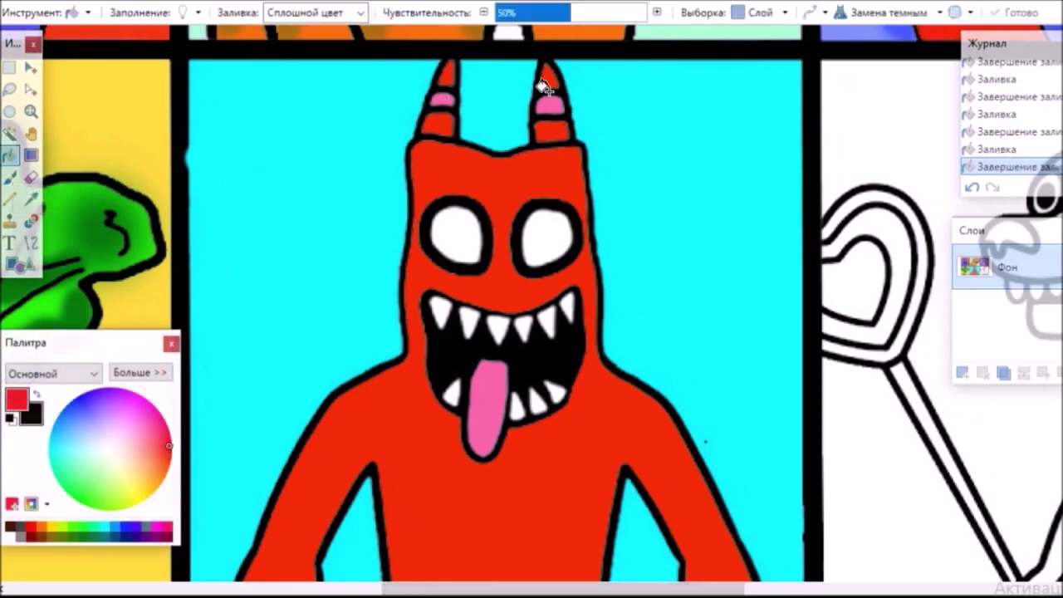
pyautogui.click(10, 176)
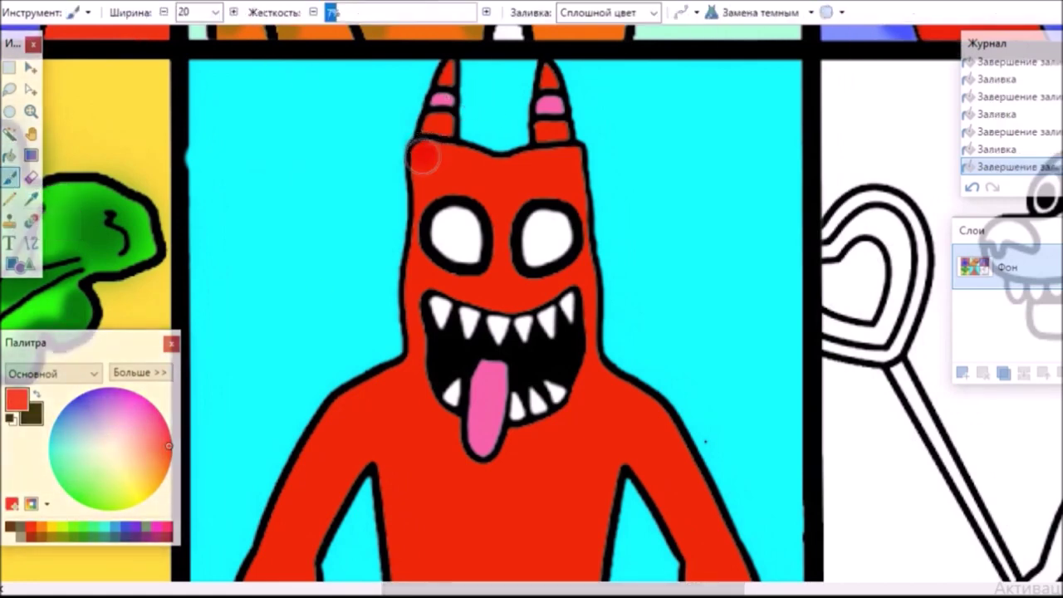
pyautogui.moveTo(423, 154); pyautogui.dragTo(409, 215)
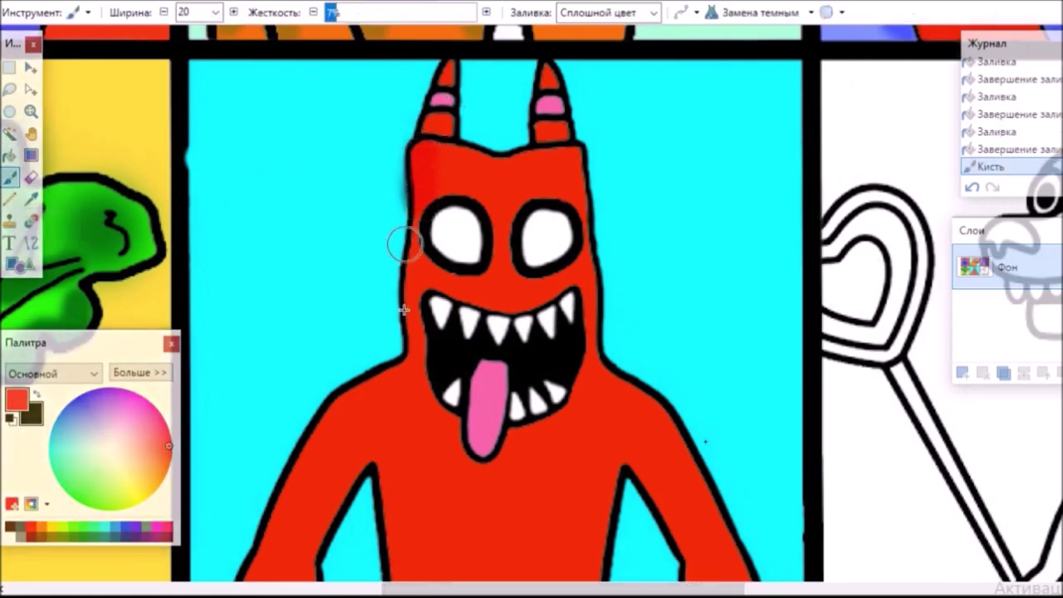
pyautogui.click(39, 542)
pyautogui.moveTo(413, 249)
pyautogui.mouseDown()
pyautogui.moveTo(412, 329)
pyautogui.moveTo(394, 369)
pyautogui.moveTo(336, 415)
pyautogui.mouseUp()
pyautogui.moveTo(337, 420); pyautogui.dragTo(249, 573)
# Brush reddish-brown shading along both sides of the horned monster's torso, its other arm, the tongue and the forehead
pyautogui.moveTo(387, 478); pyautogui.dragTo(390, 570)
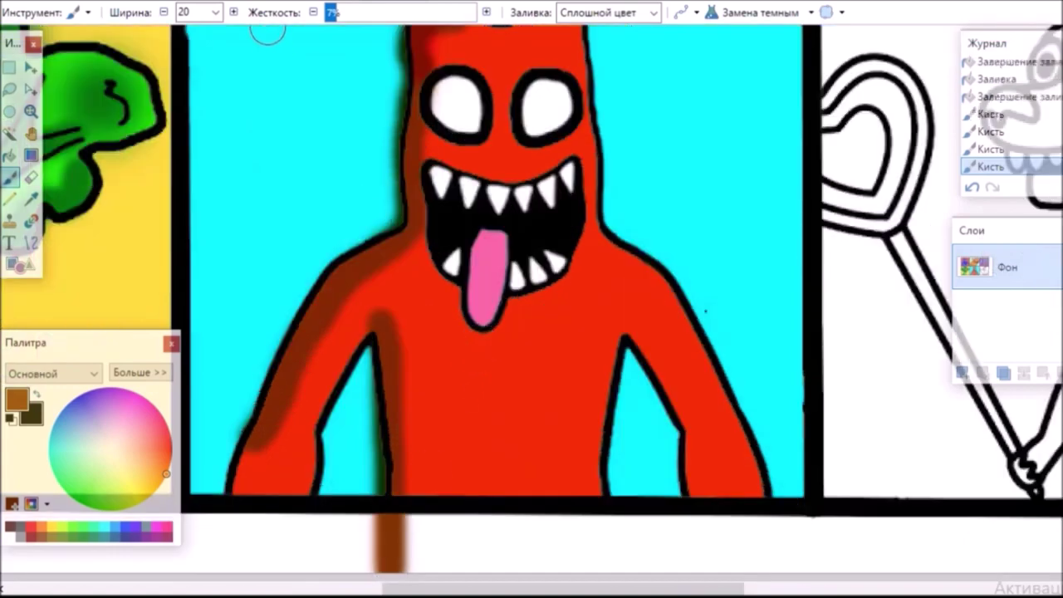
pyautogui.click(217, 4)
pyautogui.moveTo(383, 339); pyautogui.dragTo(387, 487)
pyautogui.moveTo(618, 336)
pyautogui.mouseDown()
pyautogui.moveTo(587, 471)
pyautogui.moveTo(582, 498)
pyautogui.mouseUp()
pyautogui.moveTo(624, 326)
pyautogui.mouseDown()
pyautogui.moveTo(673, 374)
pyautogui.moveTo(702, 435)
pyautogui.moveTo(698, 498)
pyautogui.mouseUp()
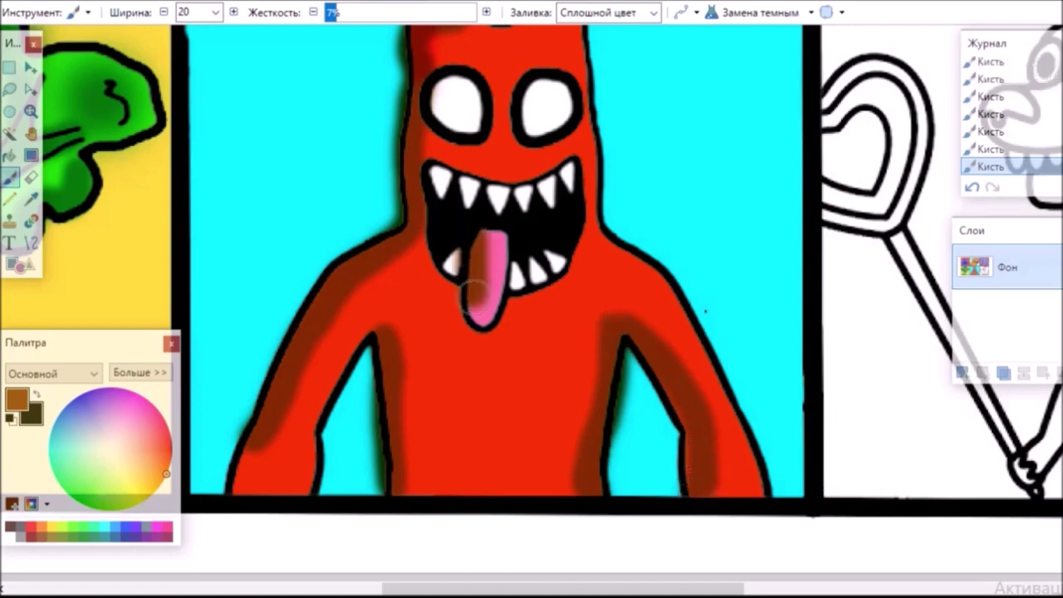
pyautogui.scroll(3, 349, 241)
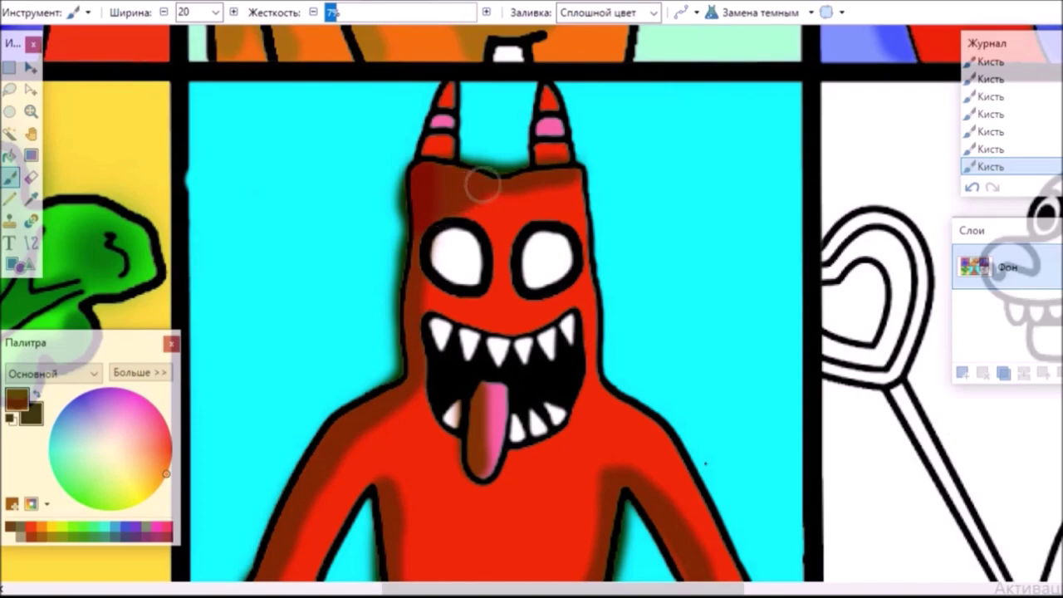
# Fill the background around the crowned dog-like monster with bright green, including beside its ear and below the scepter
pyautogui.moveTo(513, 587); pyautogui.dragTo(696, 587)
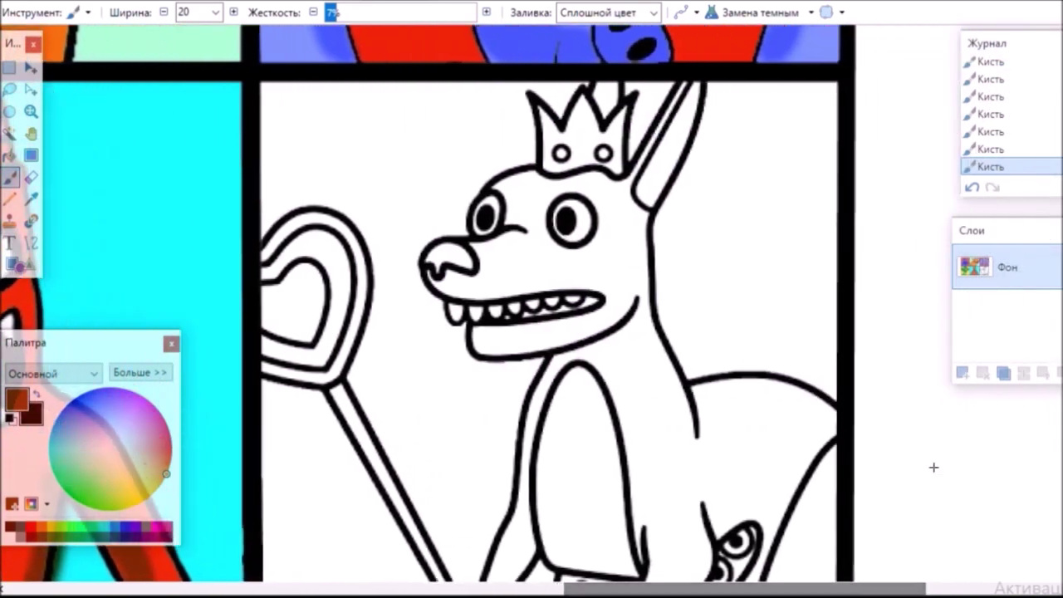
pyautogui.scroll(-2, 997, 349)
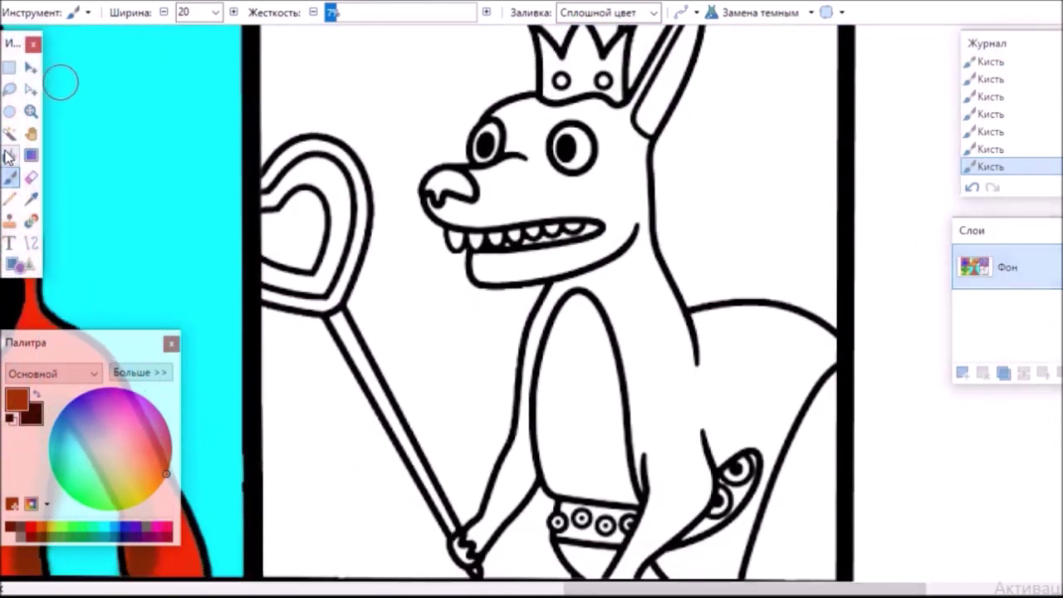
pyautogui.click(9, 155)
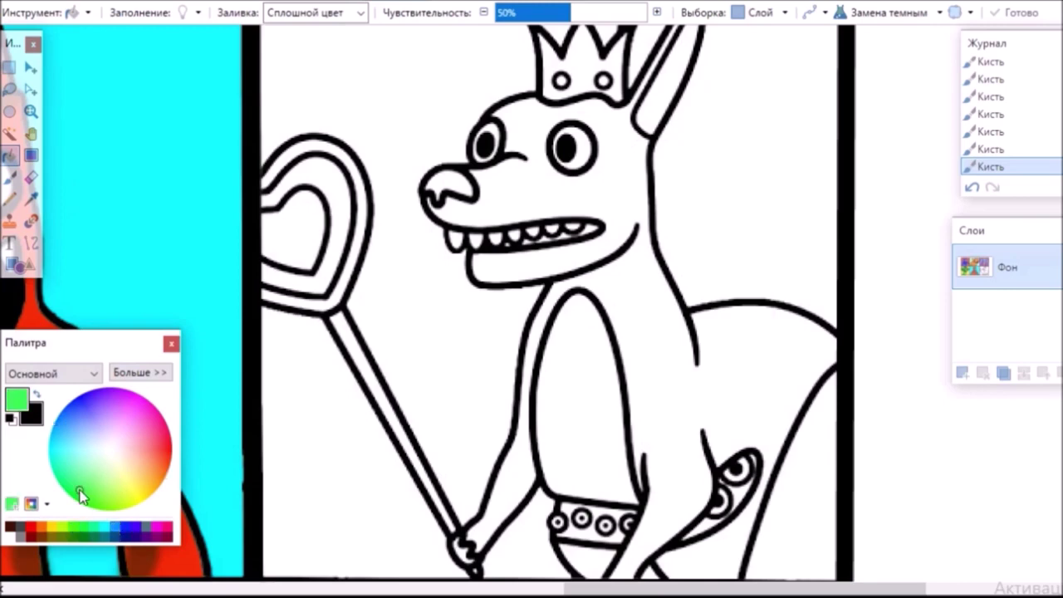
pyautogui.click(381, 155)
pyautogui.click(696, 143)
pyautogui.click(349, 487)
pyautogui.click(641, 46)
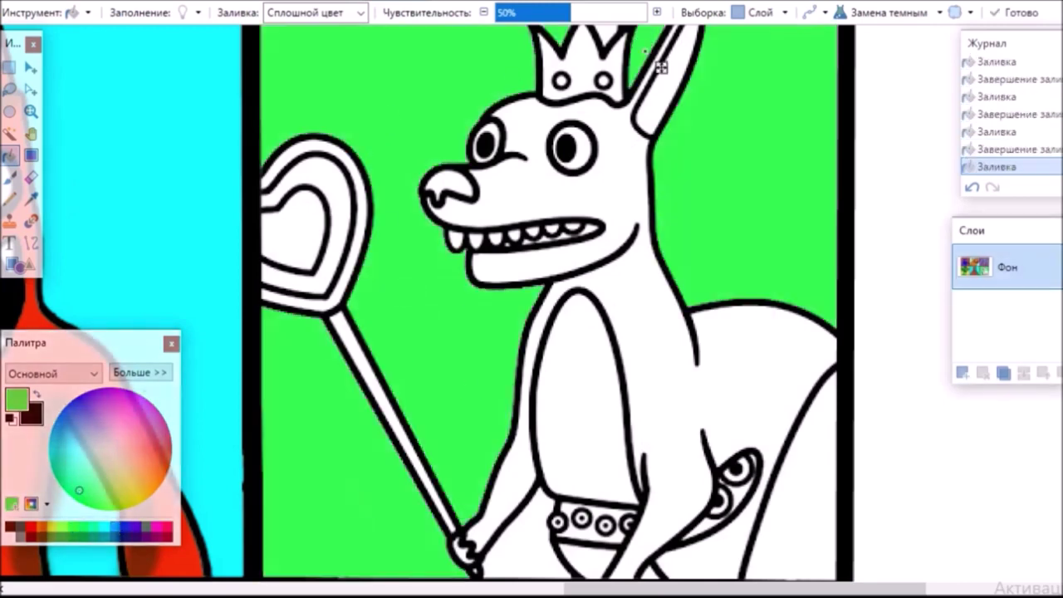
pyautogui.scroll(1, 664, 75)
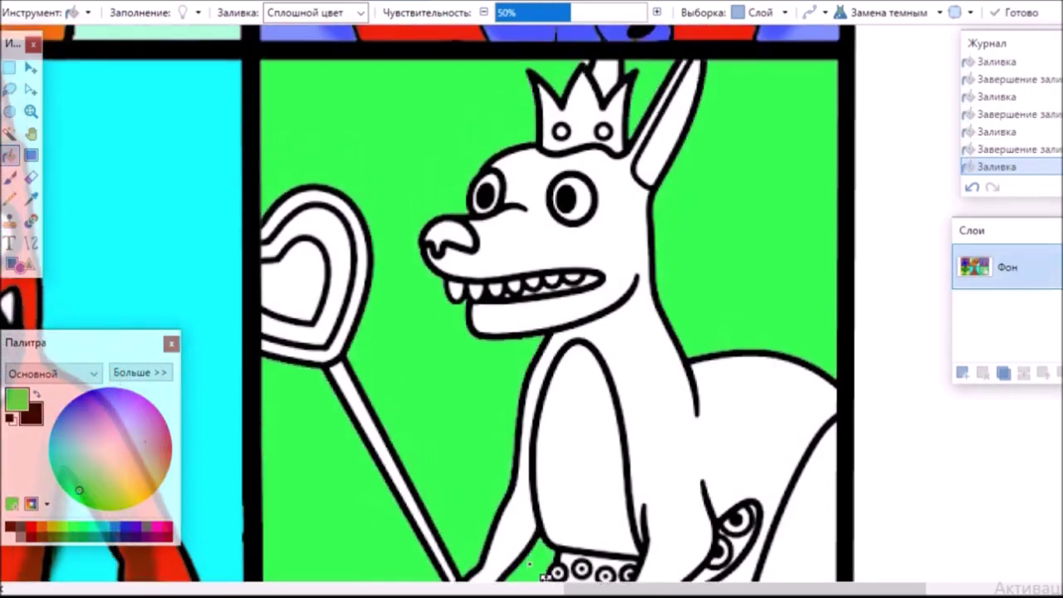
# Fill the scepter's outer rim and handle with red and both inner heart areas with pink
pyautogui.scroll(-1, 545, 520)
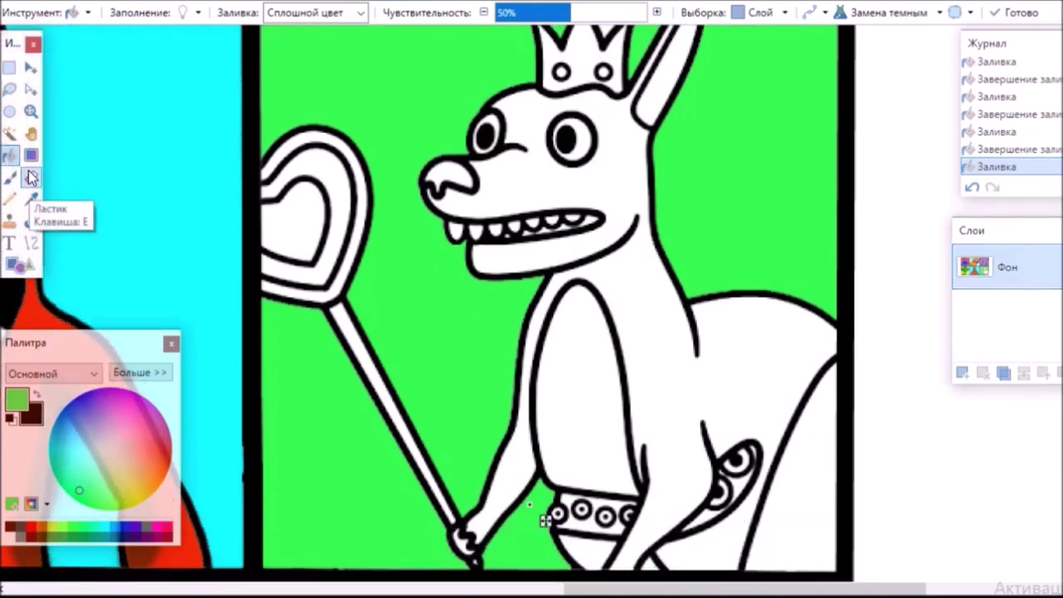
pyautogui.click(171, 448)
pyautogui.click(344, 154)
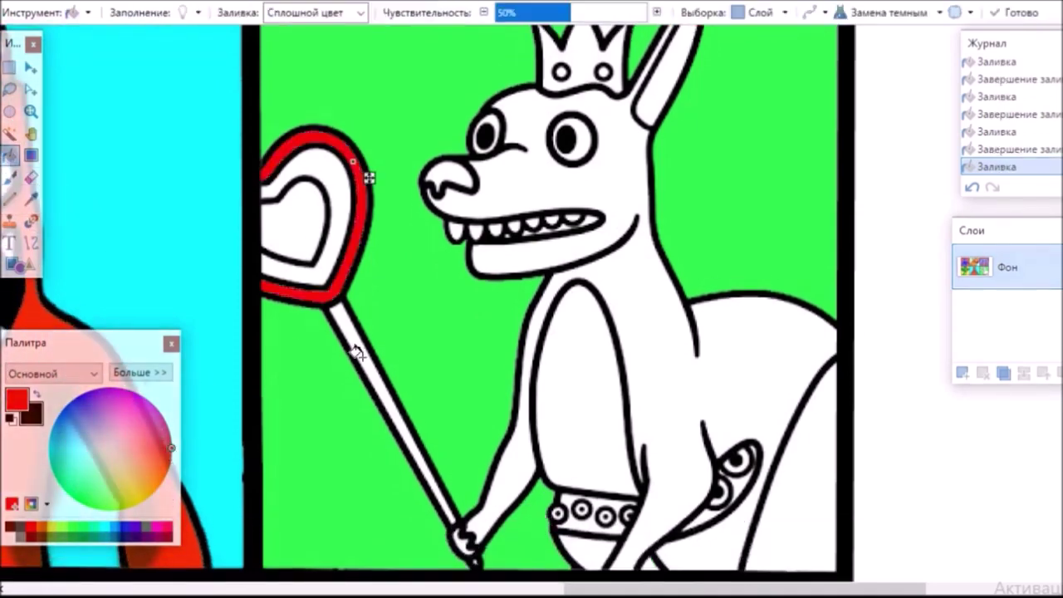
pyautogui.click(357, 350)
pyautogui.click(139, 433)
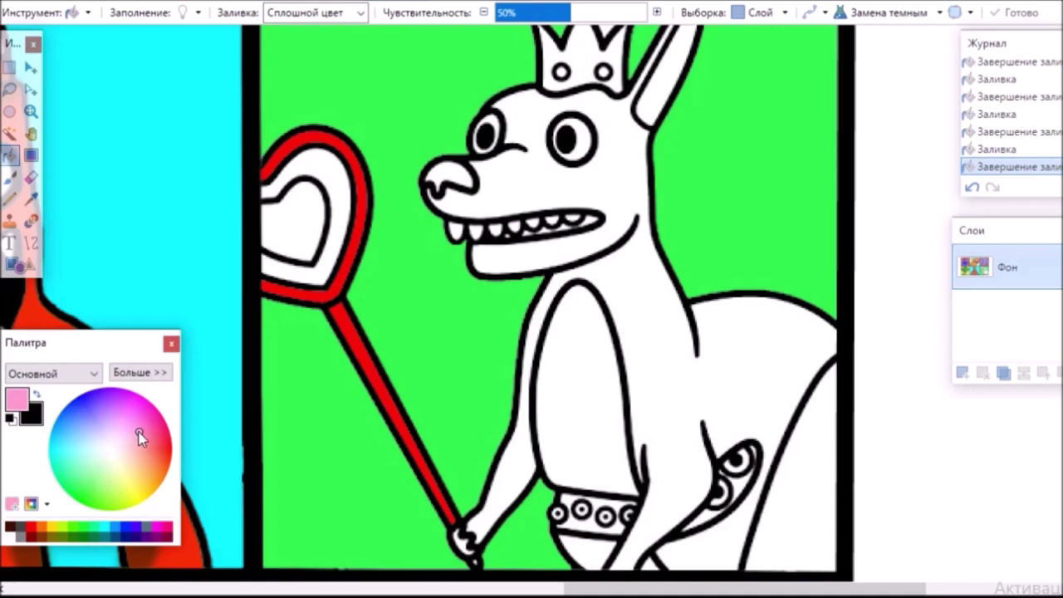
pyautogui.click(279, 241)
pyautogui.click(336, 257)
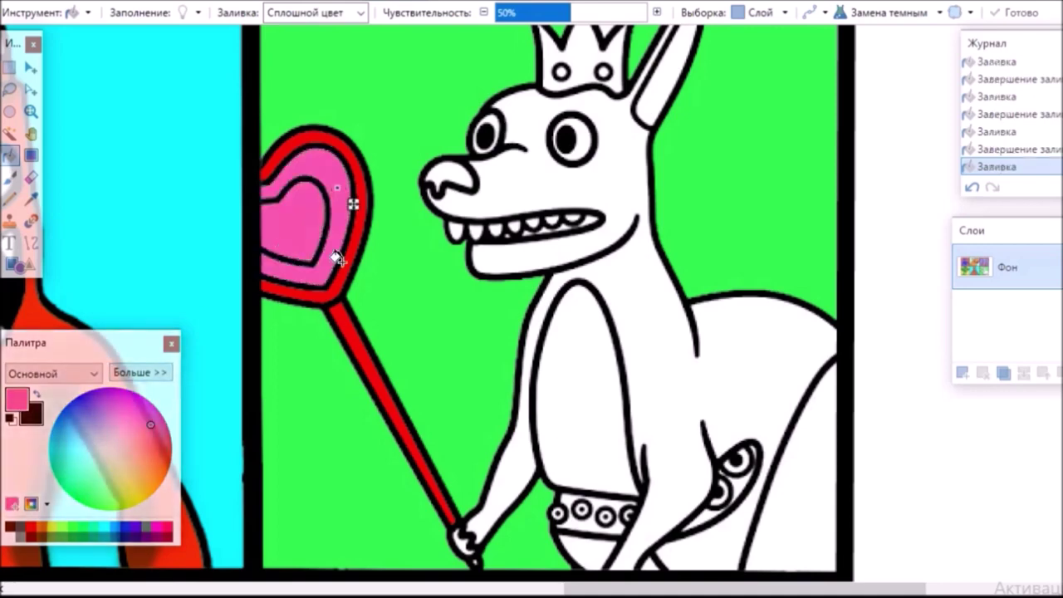
# Fill the crown with yellow and the dog-like monster's head, body, limbs and tail with violet-blue
pyautogui.click(11, 158)
pyautogui.click(589, 83)
pyautogui.press('Return')
pyautogui.click(84, 413)
pyautogui.click(629, 304)
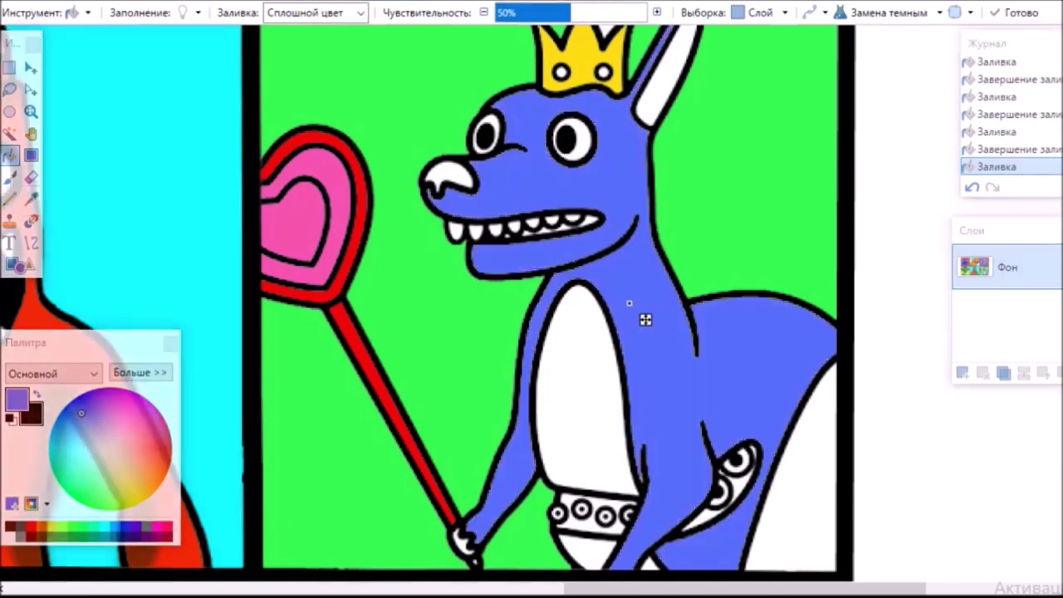
pyautogui.click(803, 492)
pyautogui.click(593, 553)
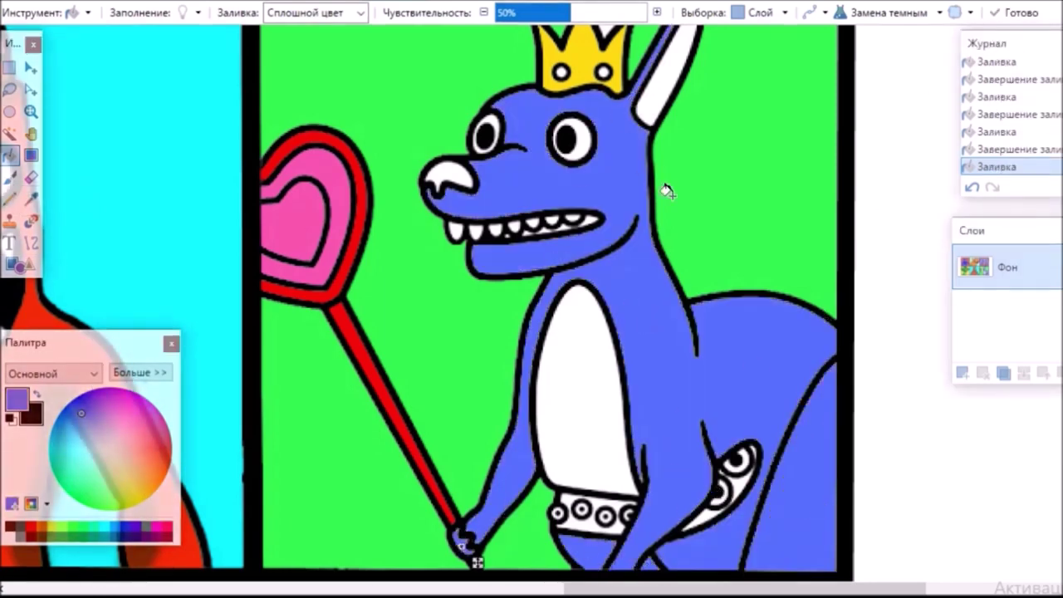
# Fill the crowned monster's inner ears, nose, belly and belt with light blue
pyautogui.scroll(1, 548, 302)
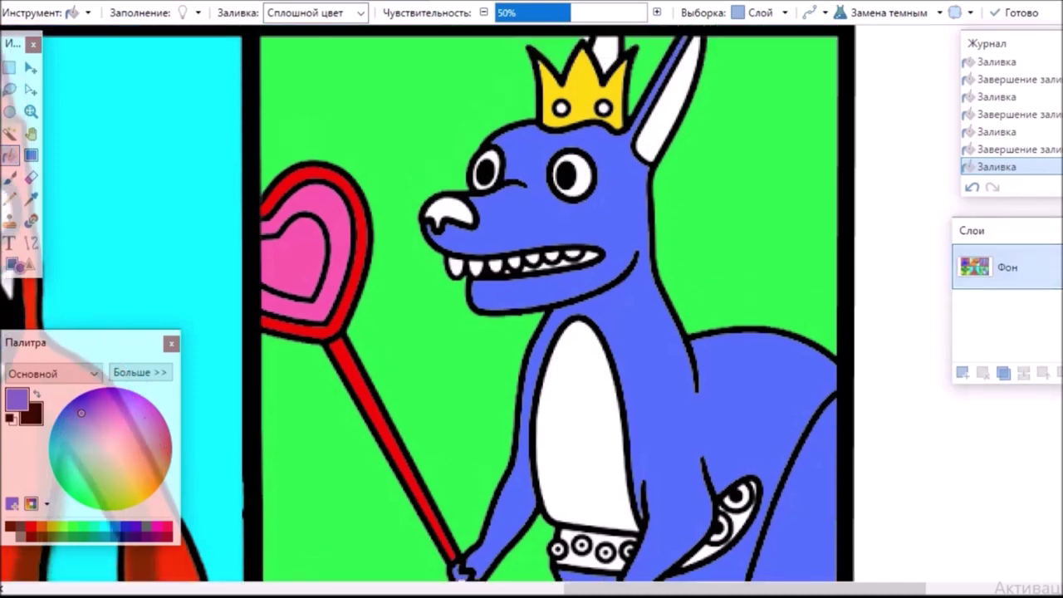
pyautogui.click(30, 155)
pyautogui.click(10, 155)
pyautogui.click(76, 439)
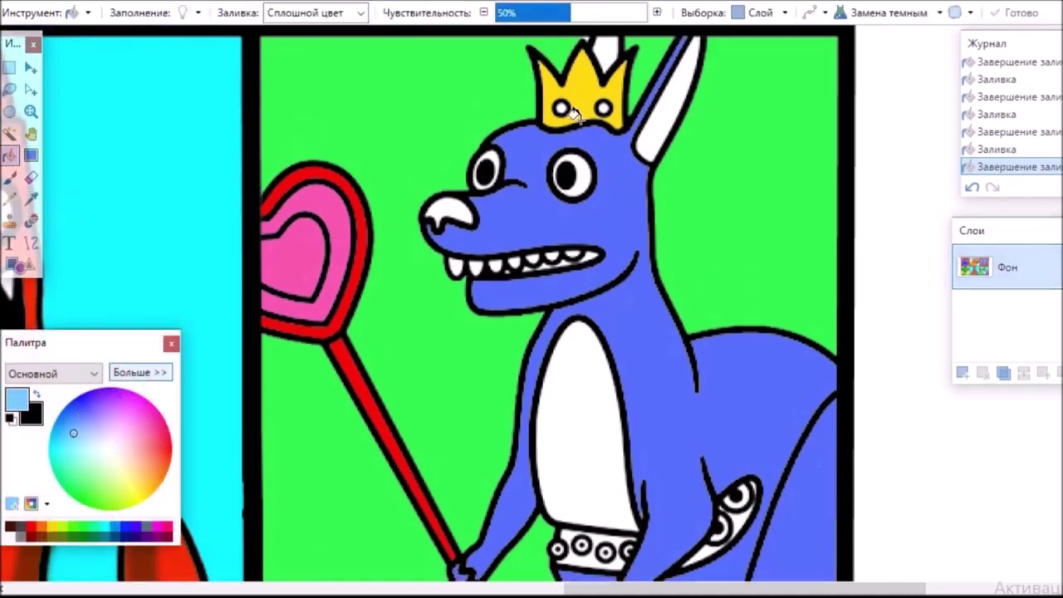
pyautogui.click(668, 153)
pyautogui.click(589, 411)
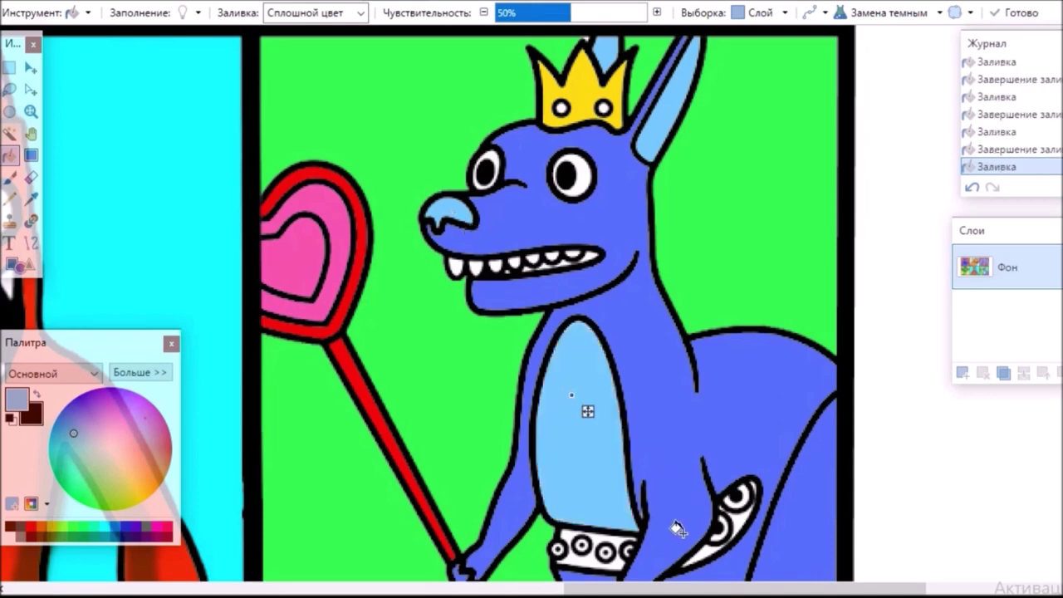
pyautogui.click(609, 574)
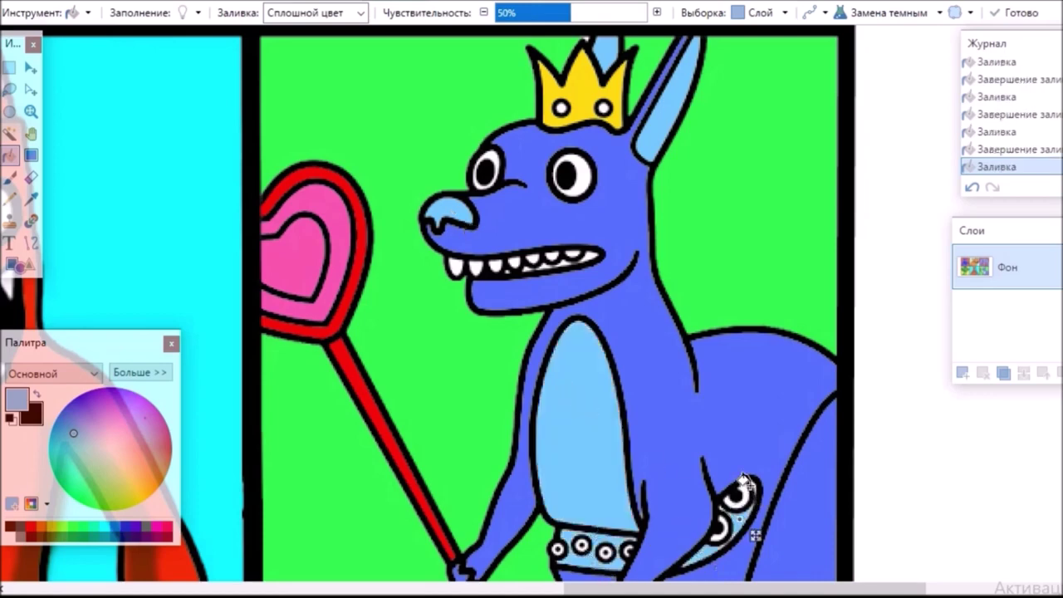
# With a width 20 brush, shade the crowned monster's snout, jaw, scepter arm, belly edge, neck and ear in deep blue, undoing the stray crown stroke
pyautogui.click(10, 176)
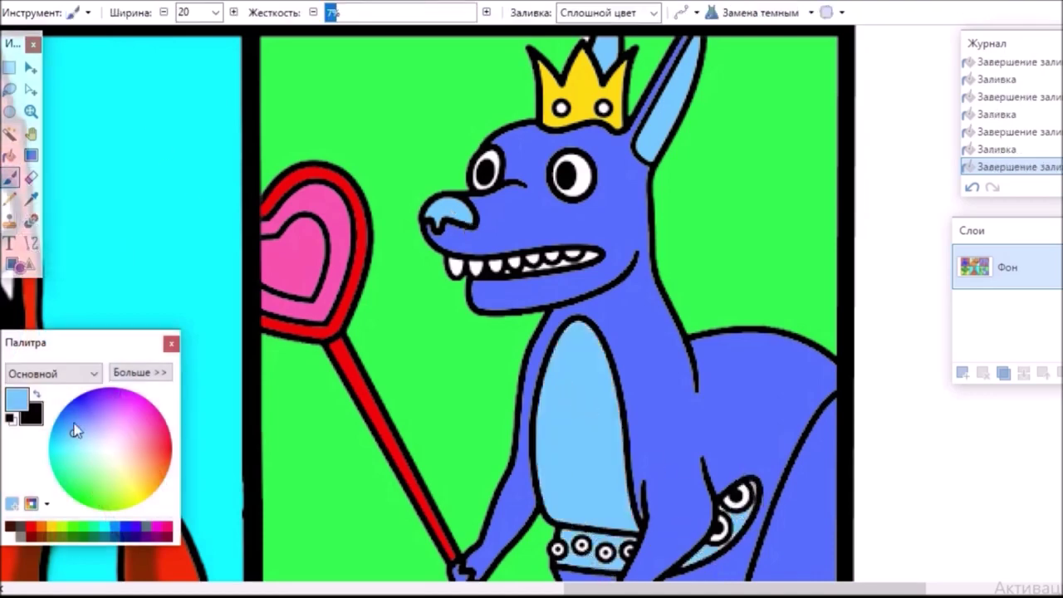
pyautogui.click(66, 417)
pyautogui.moveTo(467, 218)
pyautogui.mouseDown()
pyautogui.moveTo(443, 236)
pyautogui.moveTo(592, 239)
pyautogui.mouseUp()
pyautogui.moveTo(454, 235); pyautogui.dragTo(597, 236)
pyautogui.moveTo(484, 299)
pyautogui.mouseDown()
pyautogui.moveTo(572, 289)
pyautogui.moveTo(624, 264)
pyautogui.moveTo(572, 312)
pyautogui.moveTo(536, 374)
pyautogui.moveTo(524, 503)
pyautogui.moveTo(466, 570)
pyautogui.mouseUp()
pyautogui.moveTo(555, 337)
pyautogui.mouseDown()
pyautogui.moveTo(543, 424)
pyautogui.moveTo(551, 493)
pyautogui.moveTo(581, 513)
pyautogui.moveTo(636, 523)
pyautogui.mouseUp()
pyautogui.moveTo(639, 295); pyautogui.dragTo(679, 381)
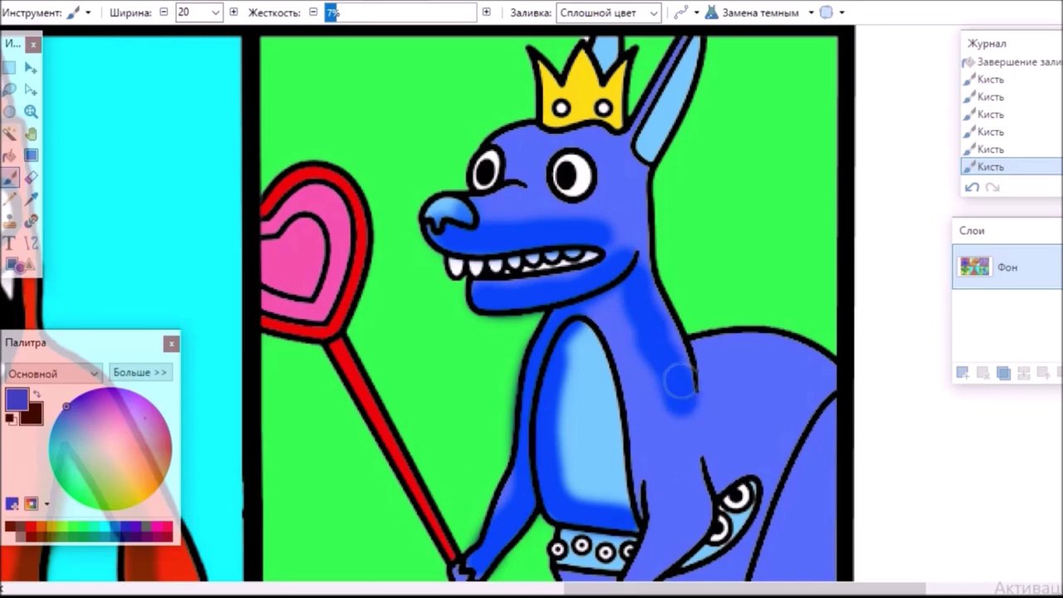
pyautogui.moveTo(677, 63)
pyautogui.mouseDown()
pyautogui.moveTo(638, 123)
pyautogui.moveTo(619, 264)
pyautogui.mouseUp()
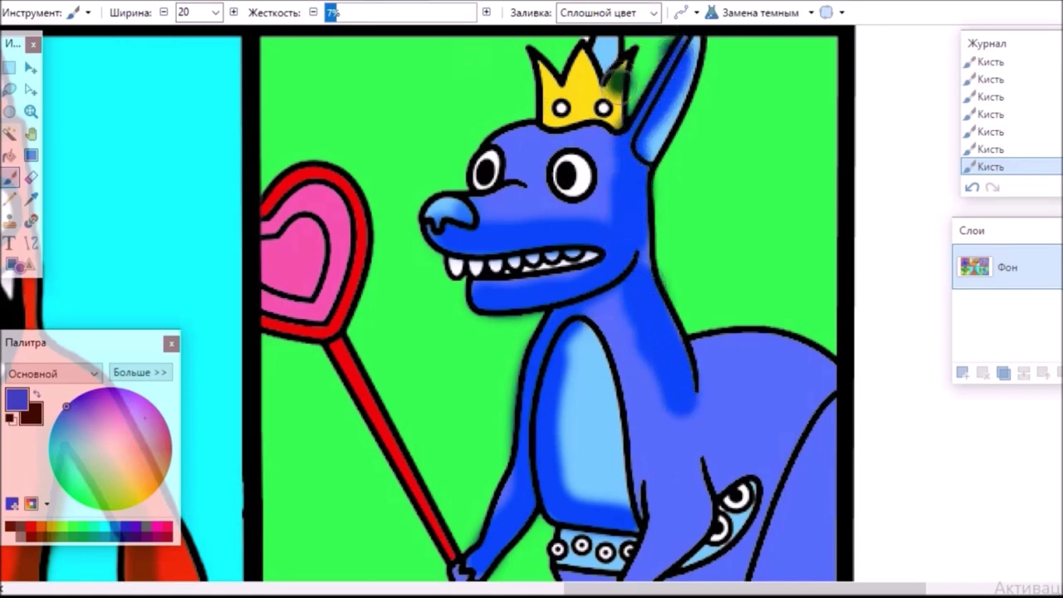
pyautogui.hotkey('ctrl', 'z')
# Brush deep-blue shading along the crowned monster's back, tail, near arm and lower body, undoing the stroke that overshoots the frame
pyautogui.moveTo(705, 351)
pyautogui.mouseDown()
pyautogui.moveTo(796, 351)
pyautogui.moveTo(855, 400)
pyautogui.moveTo(806, 443)
pyautogui.moveTo(777, 532)
pyautogui.mouseUp()
pyautogui.moveTo(716, 574); pyautogui.dragTo(702, 577)
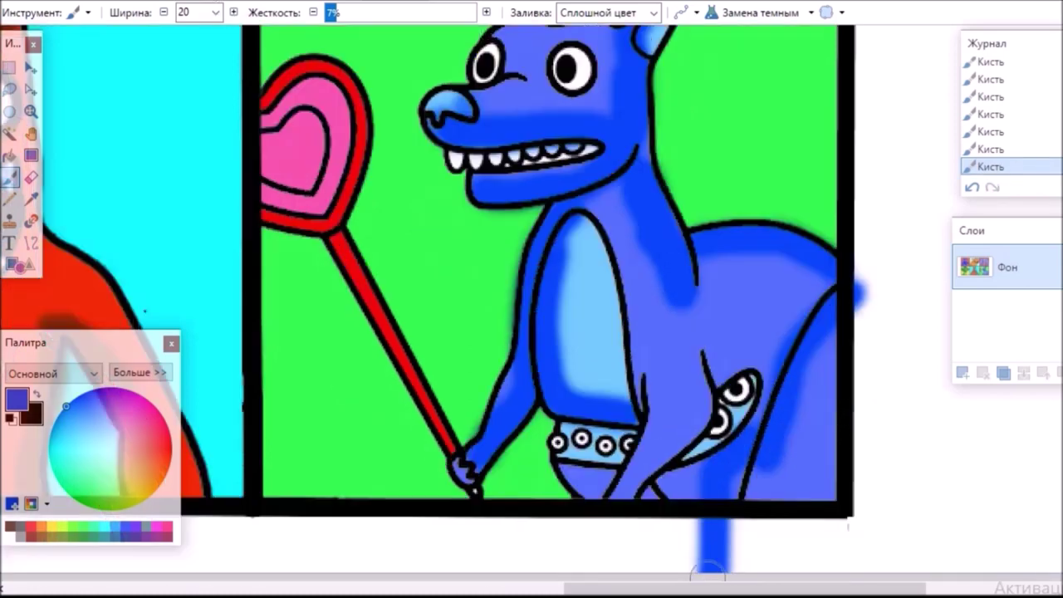
pyautogui.click(213, 4)
pyautogui.click(223, 3)
pyautogui.moveTo(824, 303)
pyautogui.mouseDown()
pyautogui.moveTo(785, 457)
pyautogui.moveTo(762, 487)
pyautogui.moveTo(809, 322)
pyautogui.mouseUp()
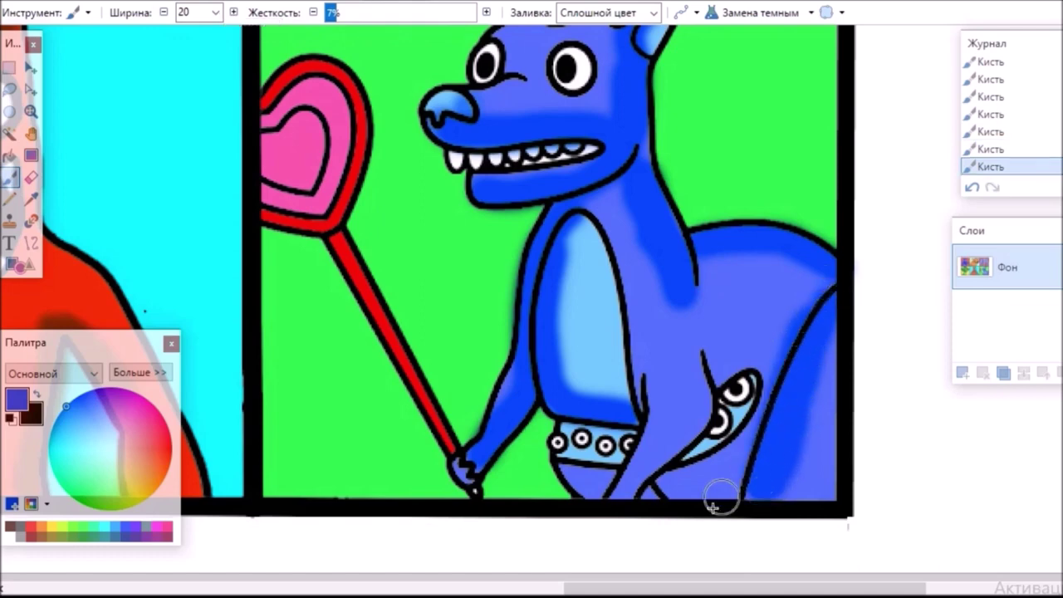
pyautogui.moveTo(637, 505); pyautogui.dragTo(745, 476)
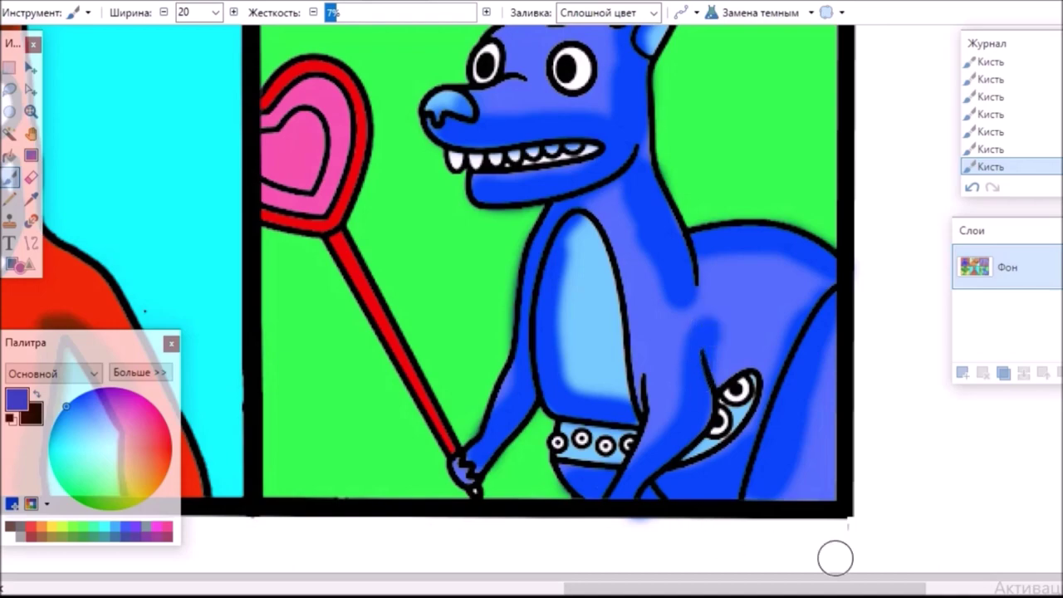
# Look over the colored and shaded panels of the whole six-panel drawing
pyautogui.hotkey('ctrl', '-')
pyautogui.moveTo(634, 588); pyautogui.dragTo(530, 588)
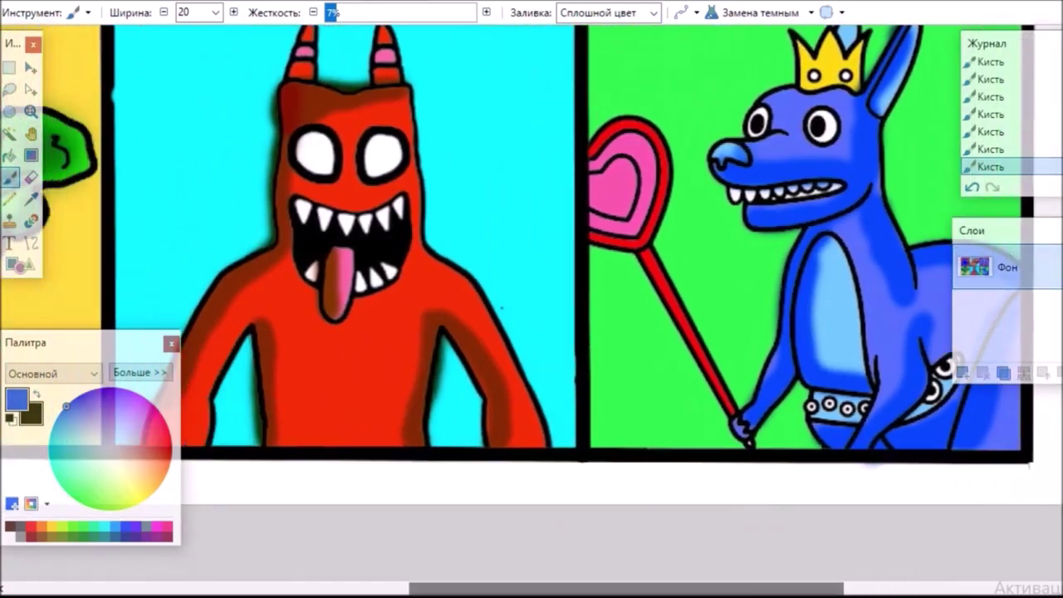
pyautogui.scroll(-3, 874, 474)
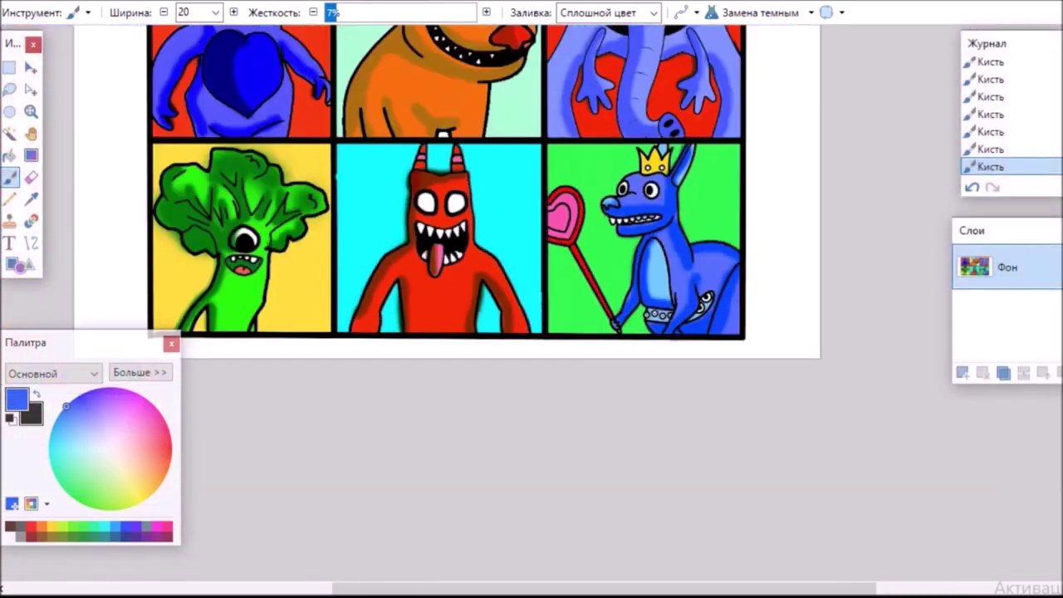
pyautogui.scroll(2, 448, 217)
pyautogui.moveTo(693, 589); pyautogui.dragTo(646, 593)
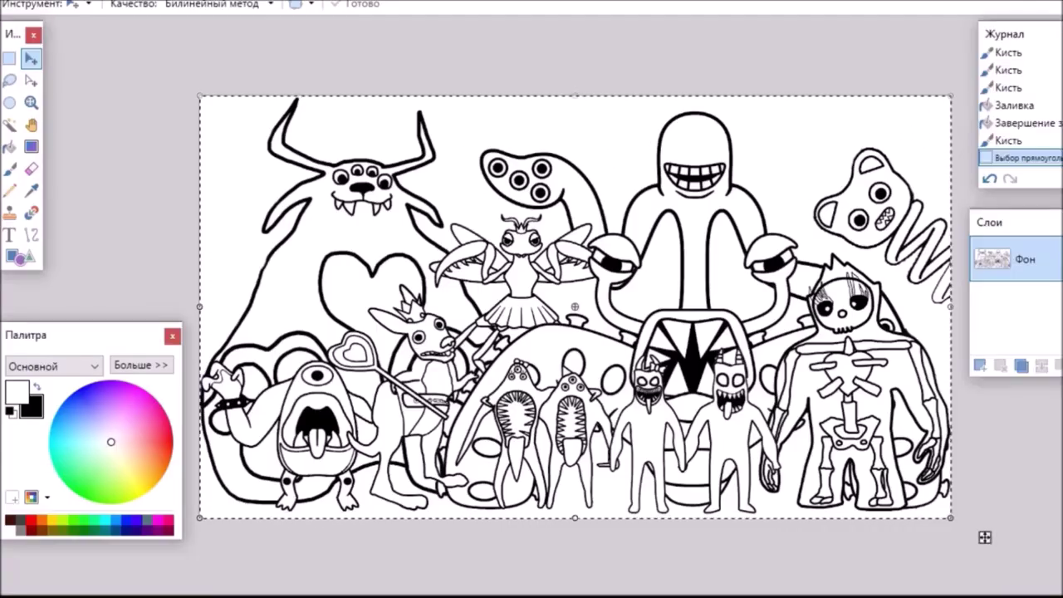
# Clear the selection covering the group line drawing of monsters
pyautogui.scroll(1, 574, 306)
pyautogui.scroll(-1, 575, 306)
pyautogui.scroll(3, 575, 307)
pyautogui.scroll(-1, 574, 307)
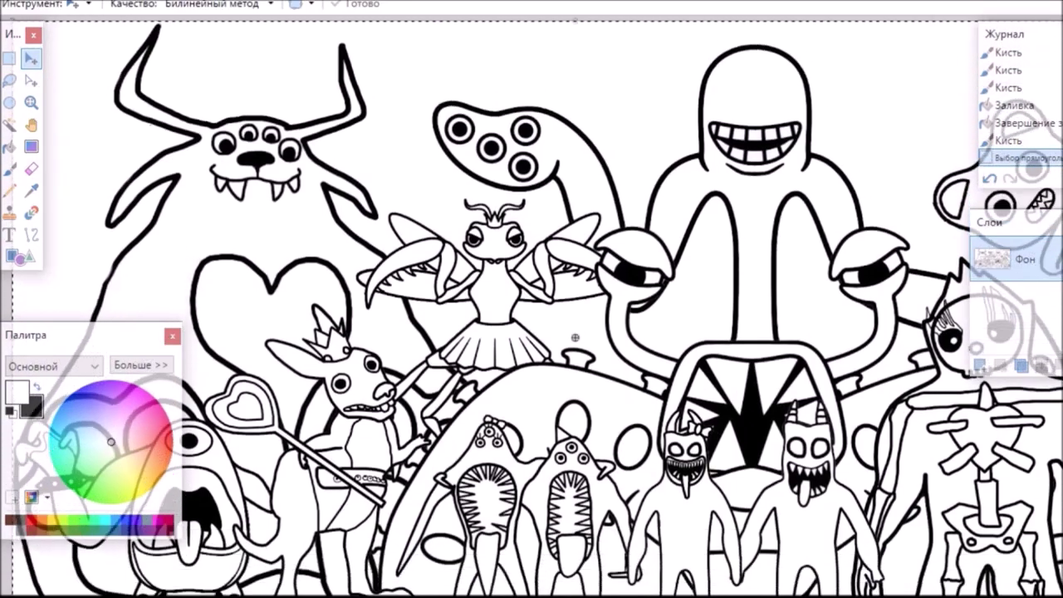
pyautogui.hscroll(-4, 575, 307)
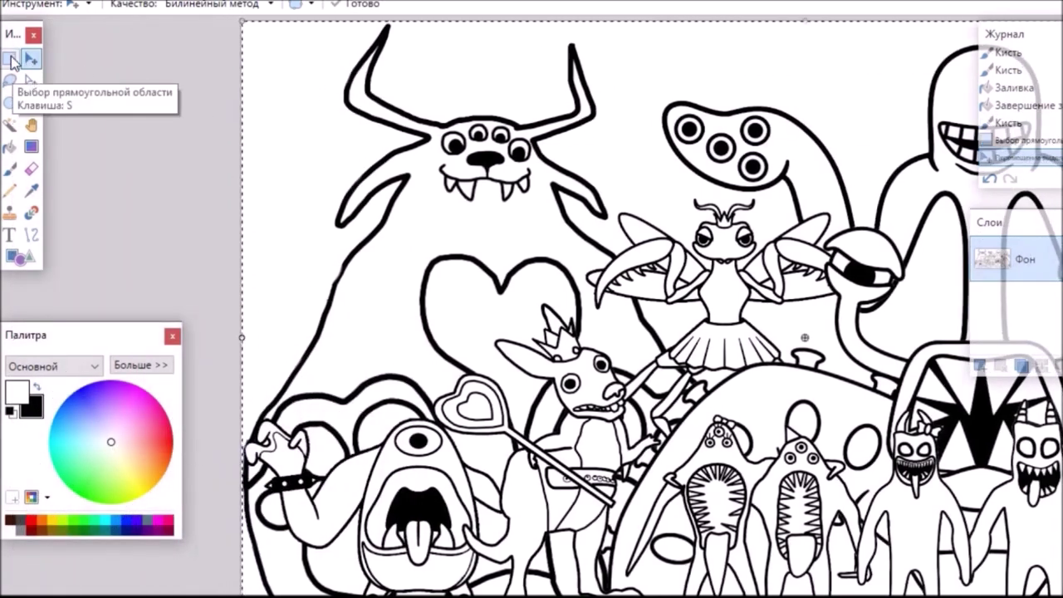
pyautogui.click(8, 58)
pyautogui.click(133, 122)
pyautogui.click(210, 4)
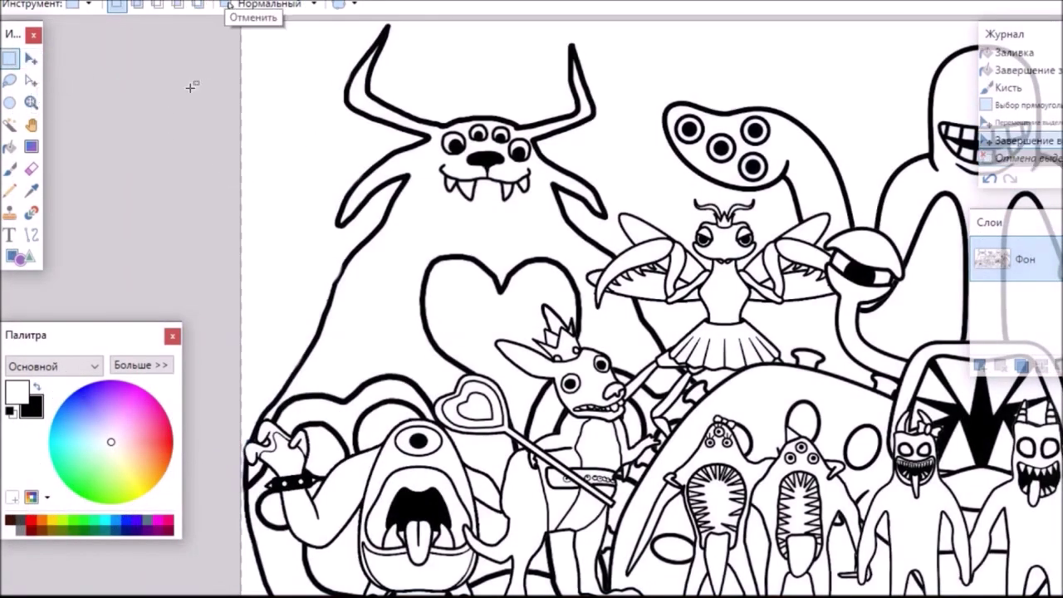
pyautogui.click(211, 3)
pyautogui.click(9, 81)
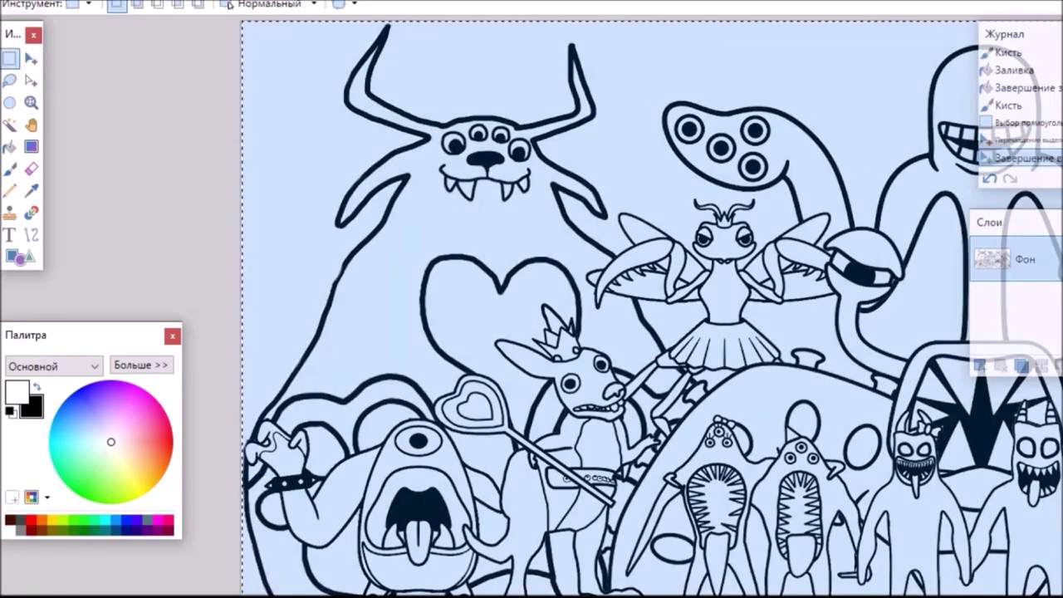
pyautogui.click(176, 125)
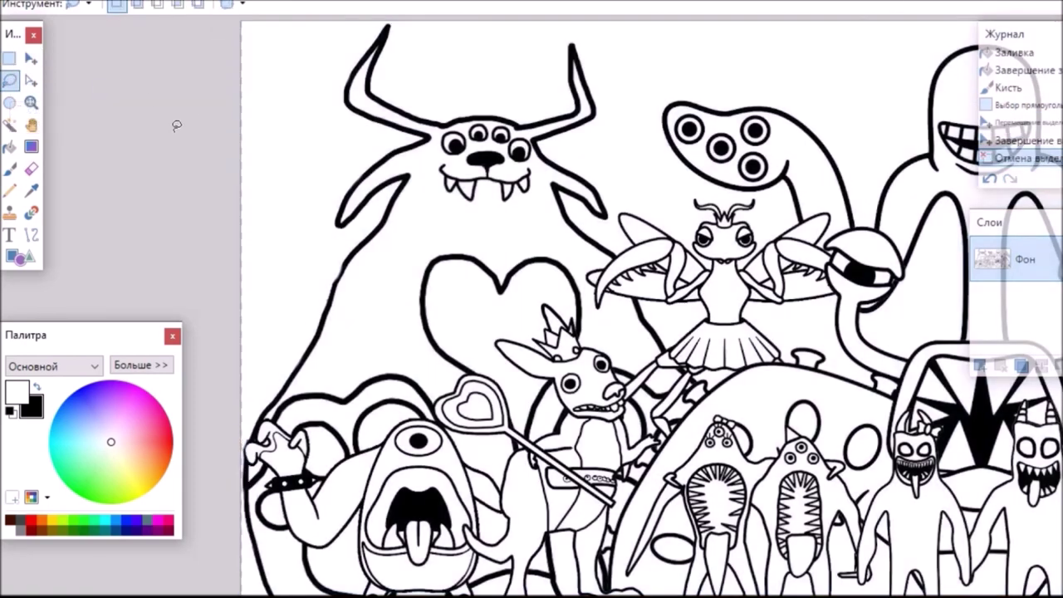
# Fill the large four-eyed horned monster's horns, head, body and the areas around the one-eyed monster's raised arm with medium blue
pyautogui.click(8, 146)
pyautogui.moveTo(92, 400); pyautogui.dragTo(81, 412)
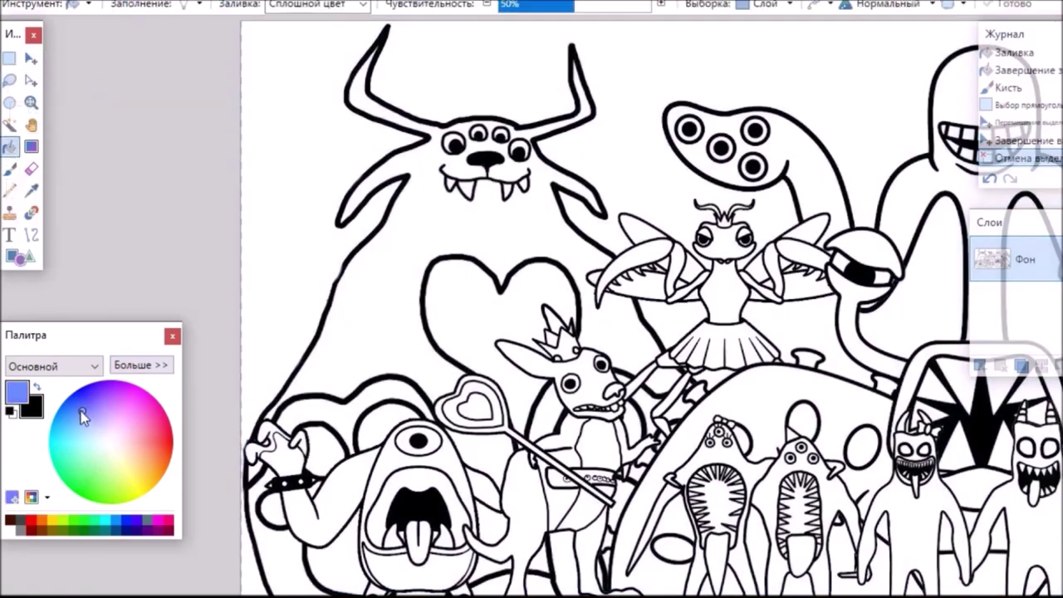
pyautogui.click(430, 229)
pyautogui.click(285, 551)
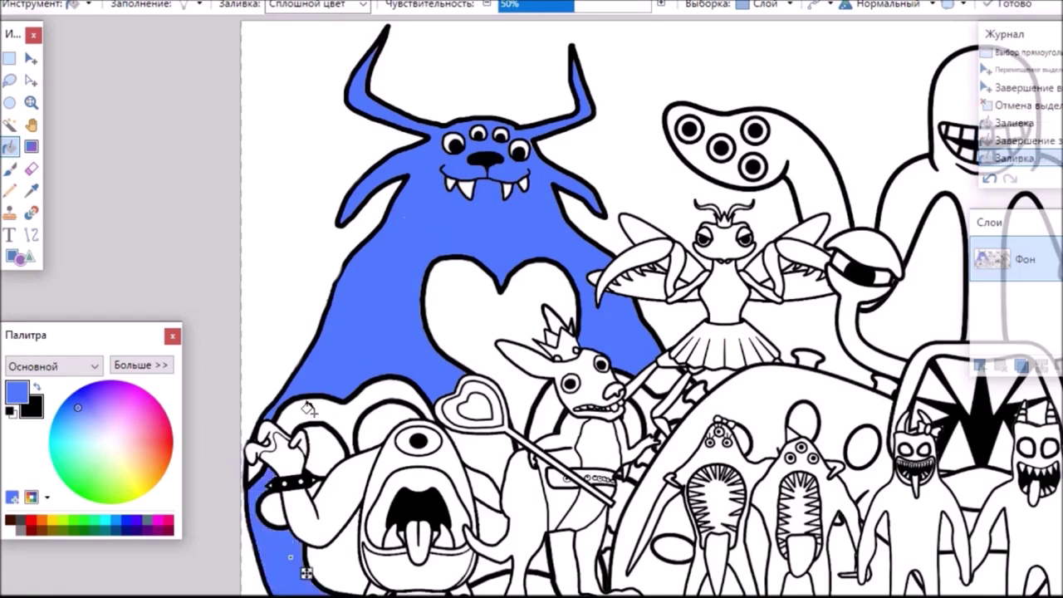
pyautogui.click(309, 409)
pyautogui.click(252, 468)
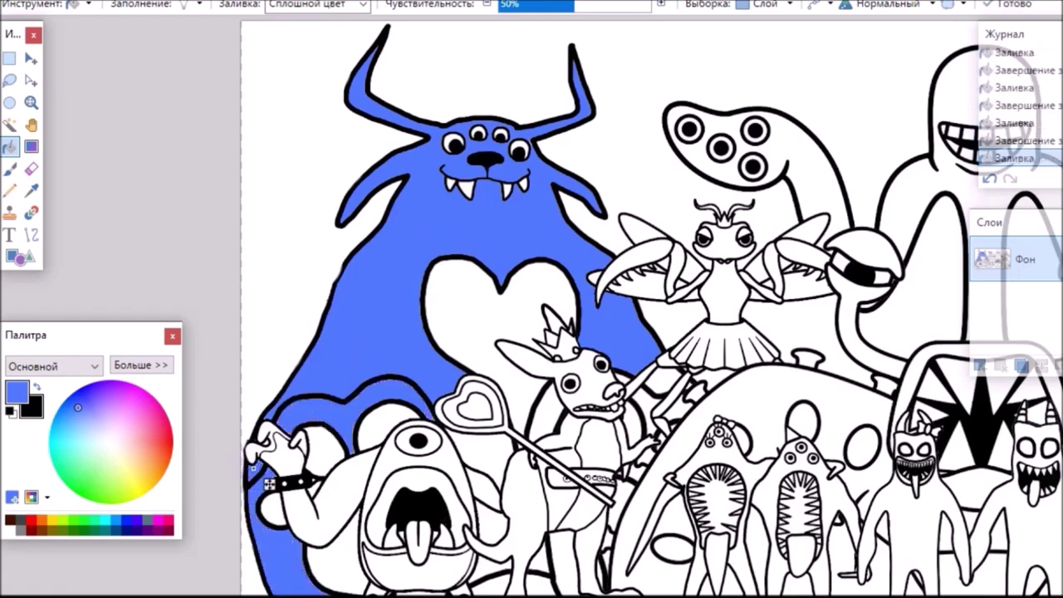
# Fill the horned monster's remaining body gaps behind the one-eyed, crowned and fairy-like figures with the same medium blue
pyautogui.scroll(-3, 268, 483)
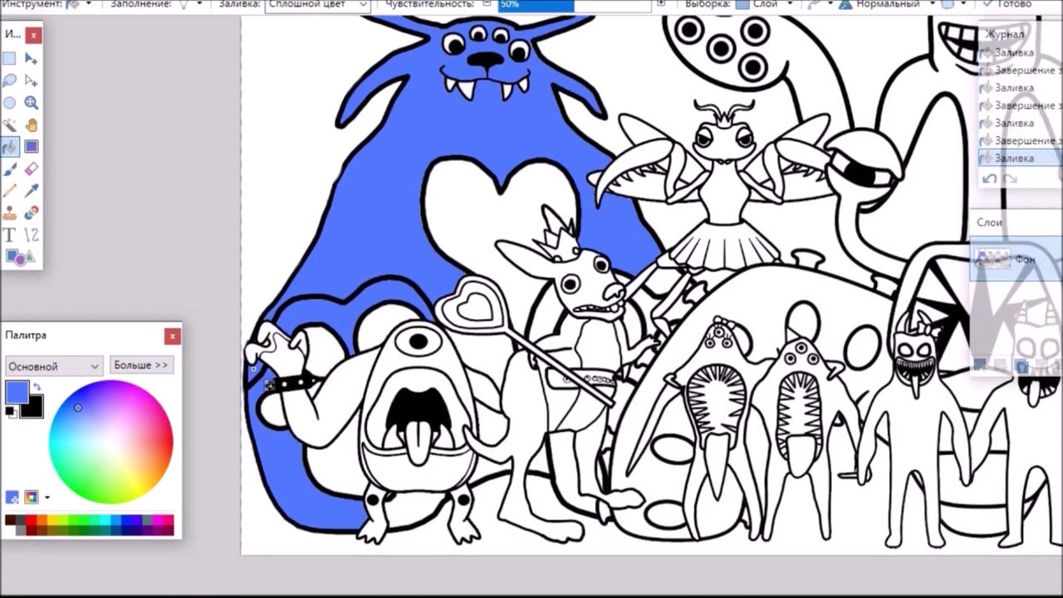
pyautogui.click(494, 366)
pyautogui.click(554, 314)
pyautogui.click(636, 294)
pyautogui.click(664, 280)
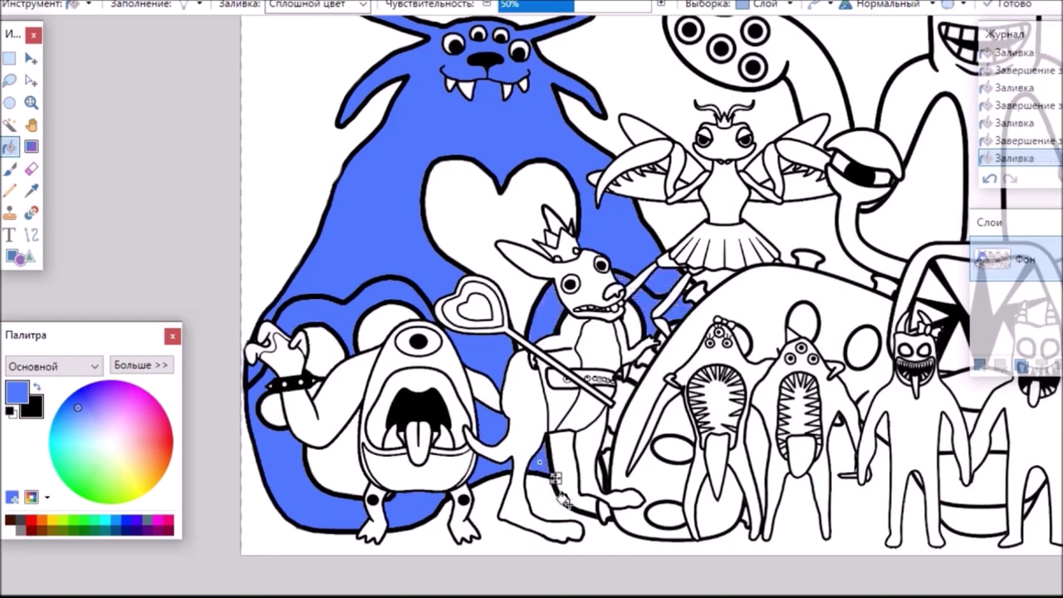
pyautogui.click(555, 459)
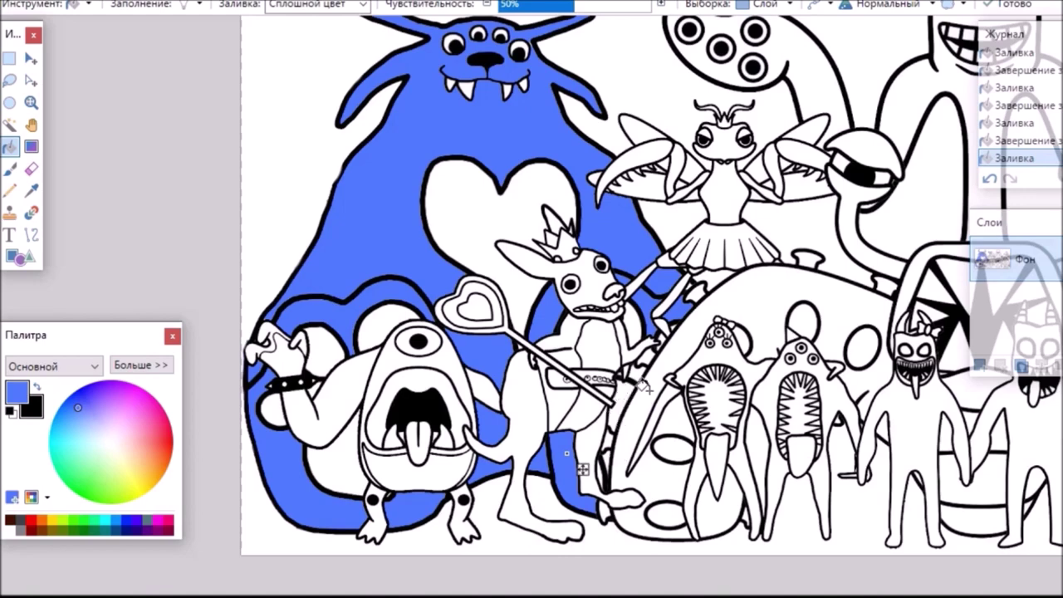
pyautogui.hscroll(1, 590, 575)
pyautogui.scroll(1, 527, 455)
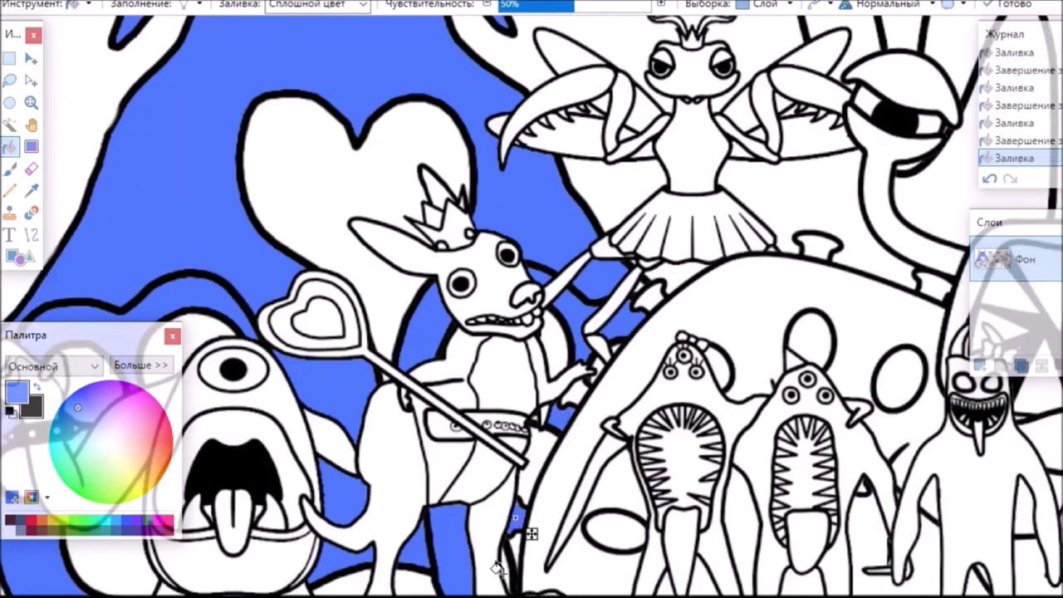
pyautogui.scroll(-3, 521, 582)
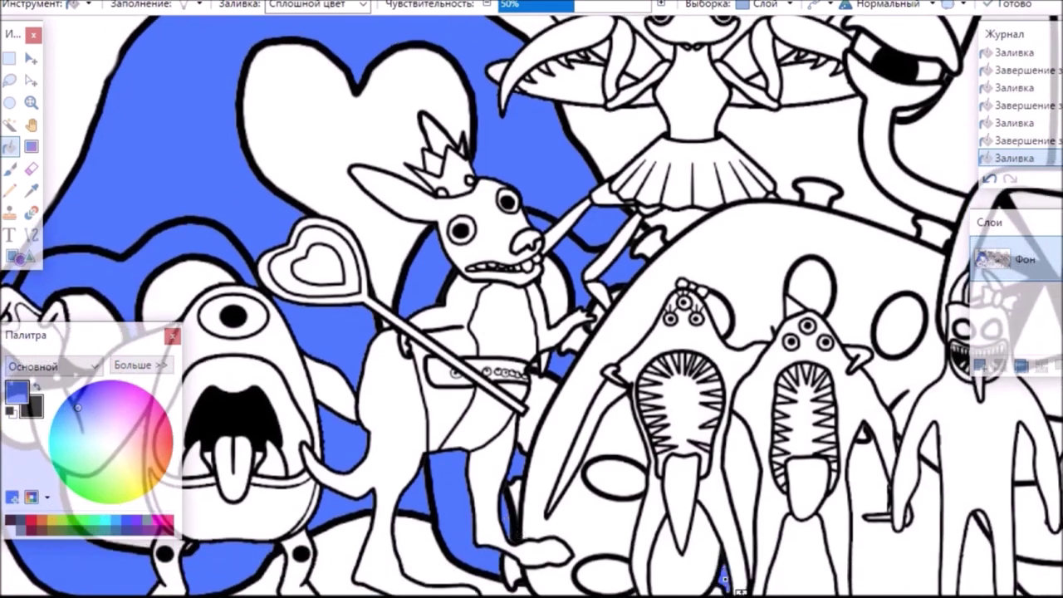
# Fill the horned monster's heart-shaped belly patch and the round paw pad above the one-eyed monster with light violet
pyautogui.hscroll(-3, 207, 573)
pyautogui.click(31, 146)
pyautogui.click(10, 147)
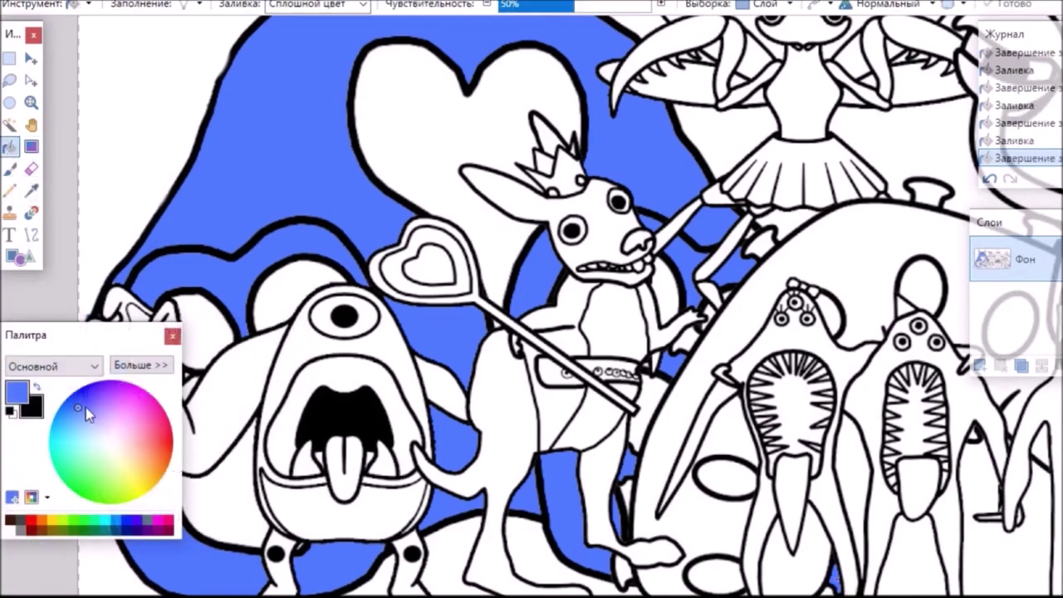
pyautogui.click(282, 296)
pyautogui.click(406, 151)
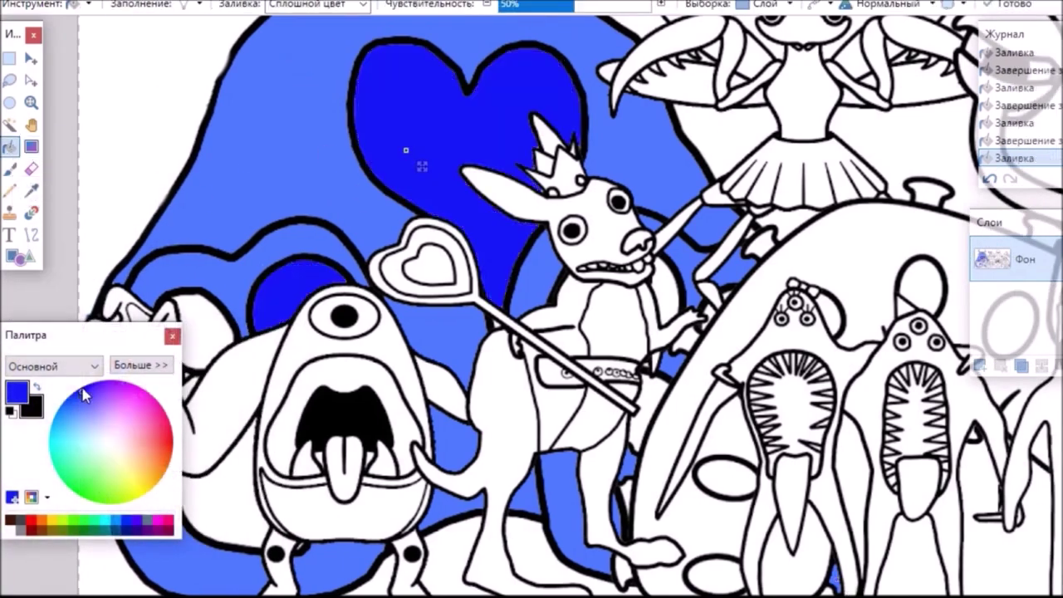
pyautogui.moveTo(69, 395); pyautogui.dragTo(93, 411)
pyautogui.click(281, 292)
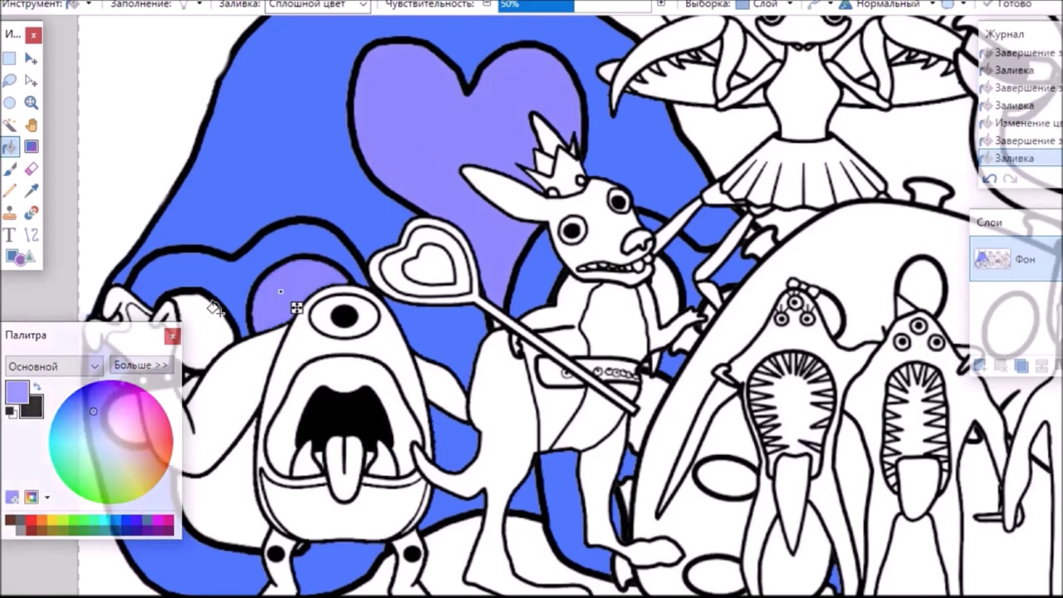
# Fill the horned monster's remaining paw pads, behind the raised arm and around the crowned kangaroo-like figure, with the same light violet
pyautogui.click(205, 318)
pyautogui.click(217, 496)
pyautogui.click(666, 292)
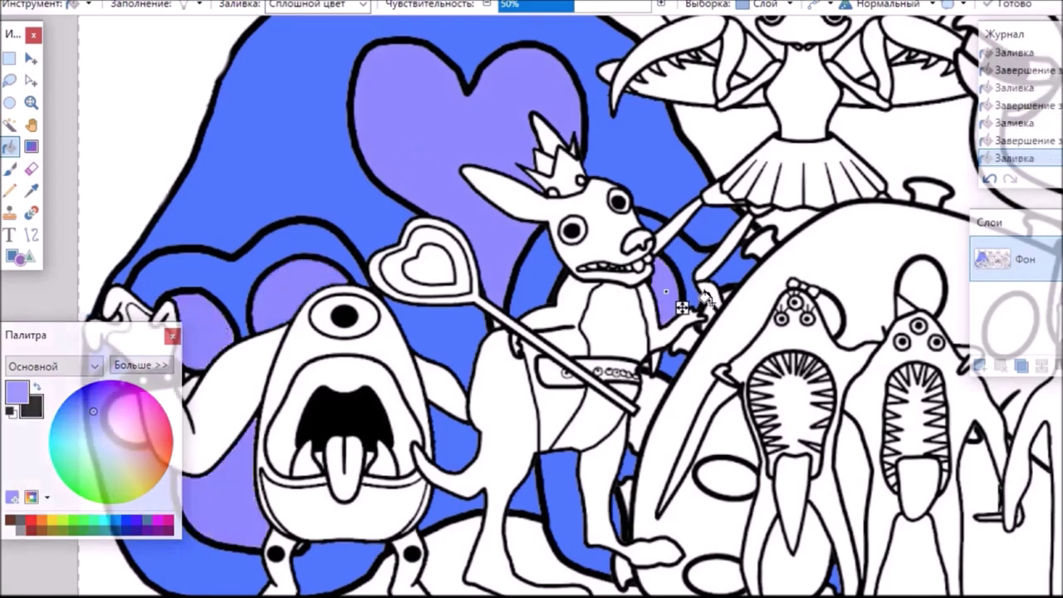
pyautogui.click(724, 295)
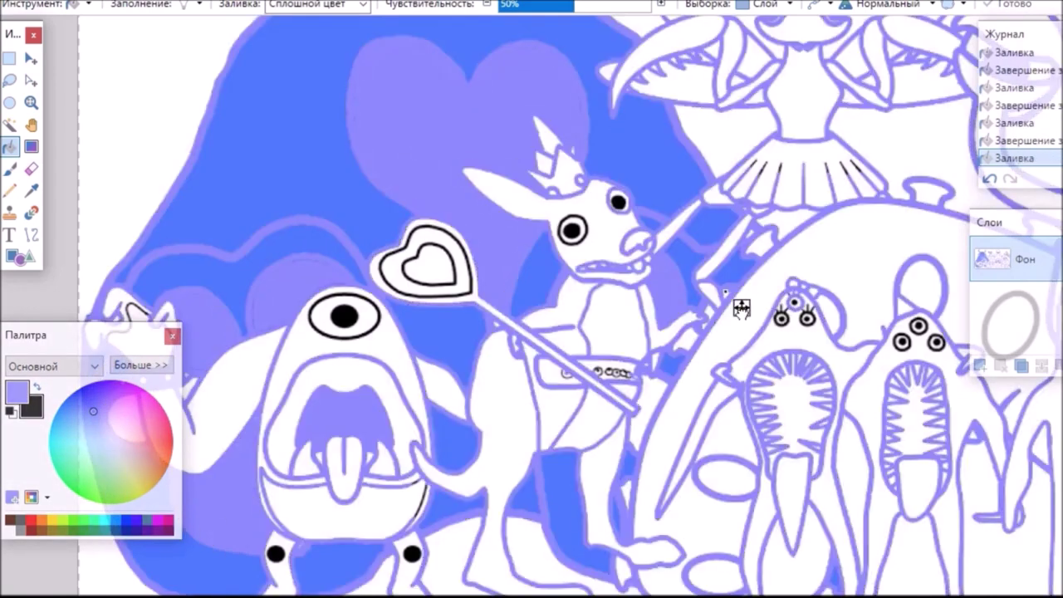
pyautogui.hotkey('ctrl', 'z')
pyautogui.click(642, 399)
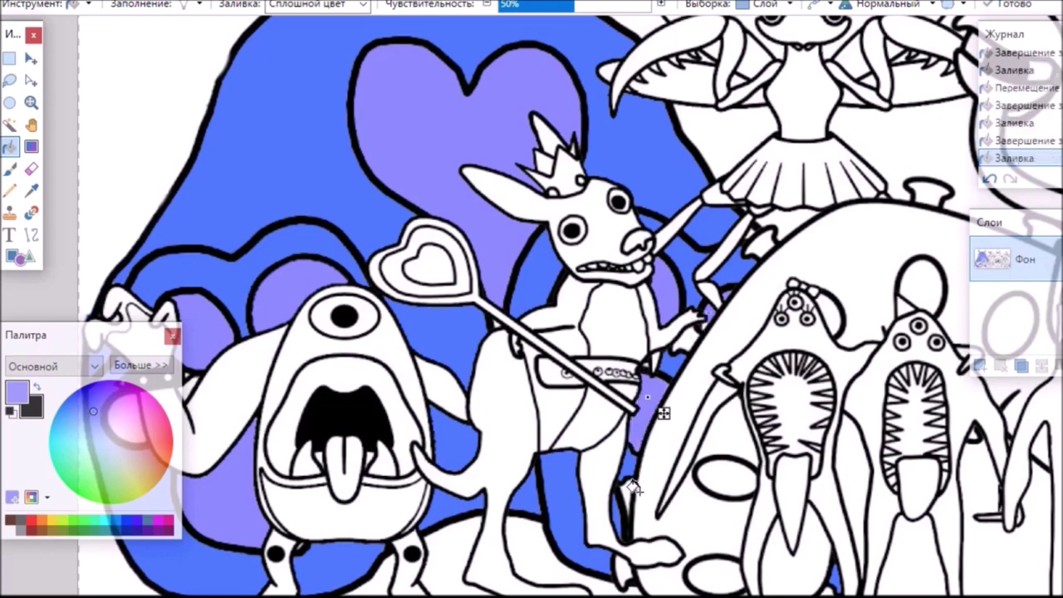
pyautogui.click(626, 486)
pyautogui.hscroll(-3, 627, 486)
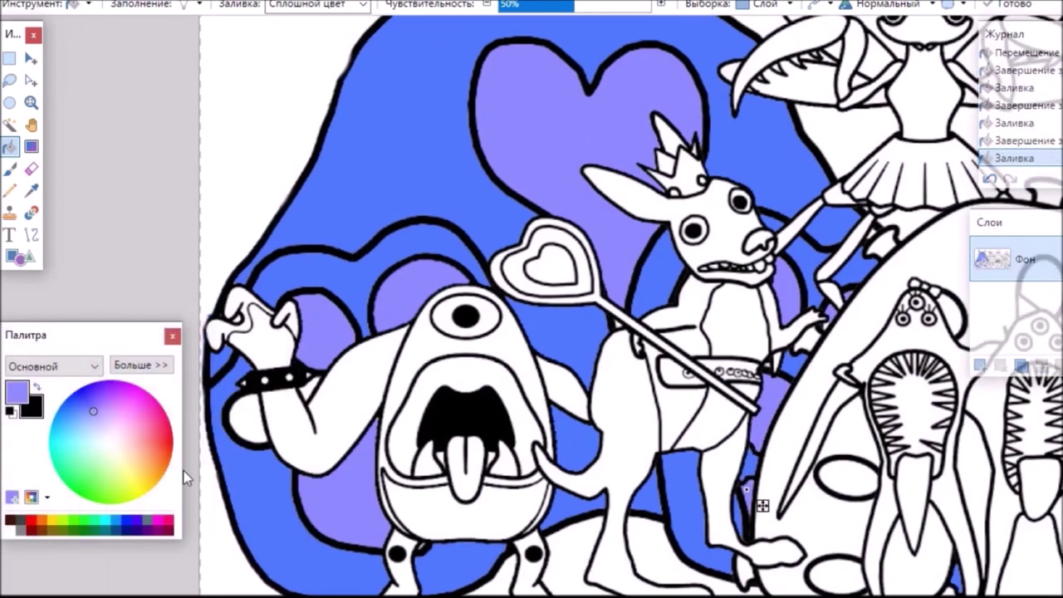
pyautogui.scroll(5, 255, 423)
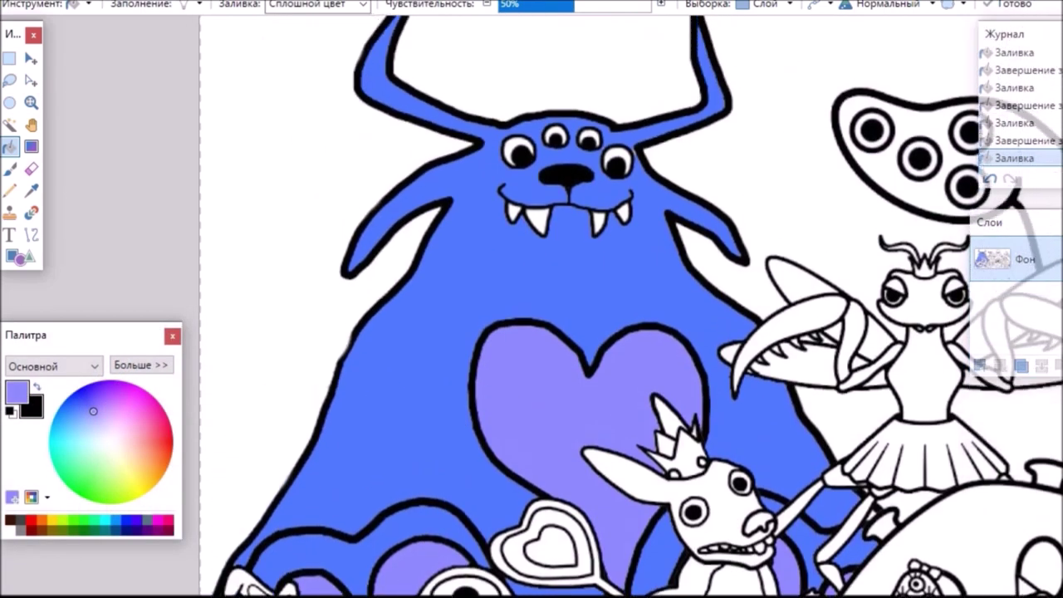
pyautogui.scroll(-2, 317, 106)
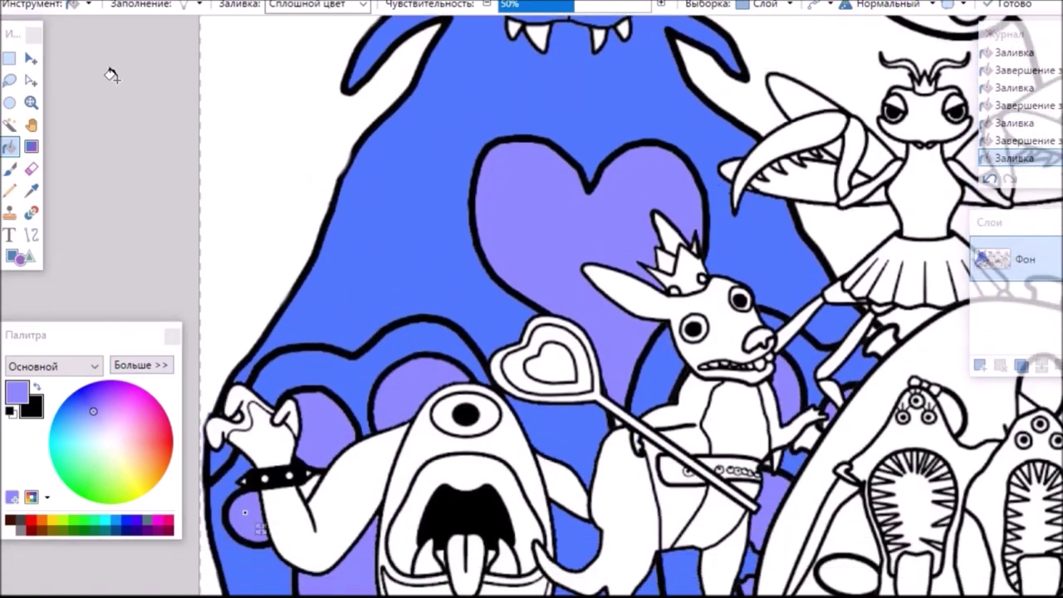
# Sample the horned monster's body blue and fill the small body gap beside the crowned figure's hand with it
pyautogui.click(32, 190)
pyautogui.click(356, 229)
pyautogui.click(10, 146)
pyautogui.click(304, 490)
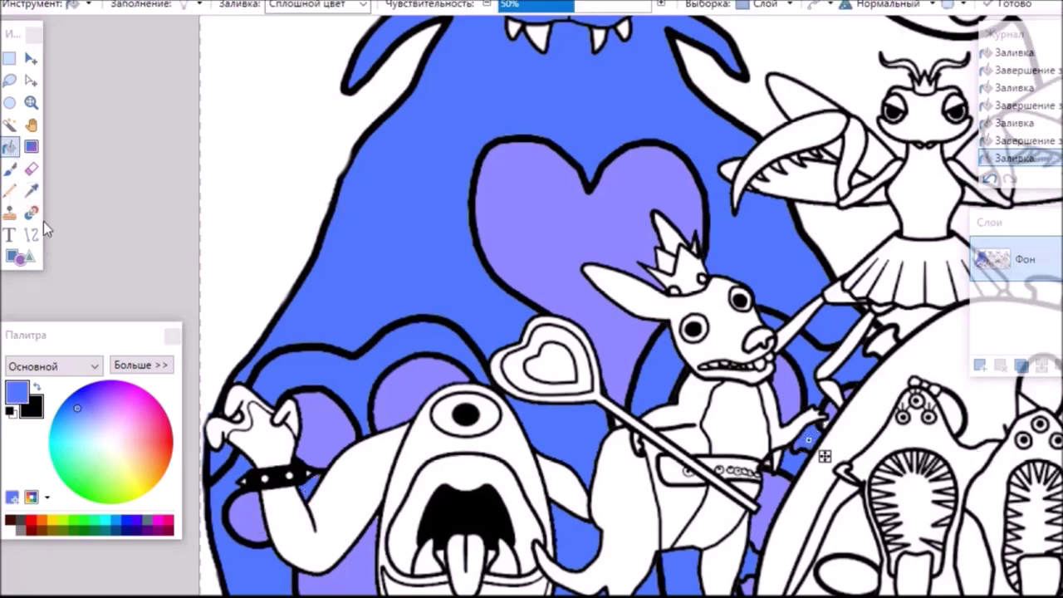
# Brush a soft highlight down the left edge of the horned monster's body with a 35 px brush in Screen blending mode
pyautogui.click(9, 169)
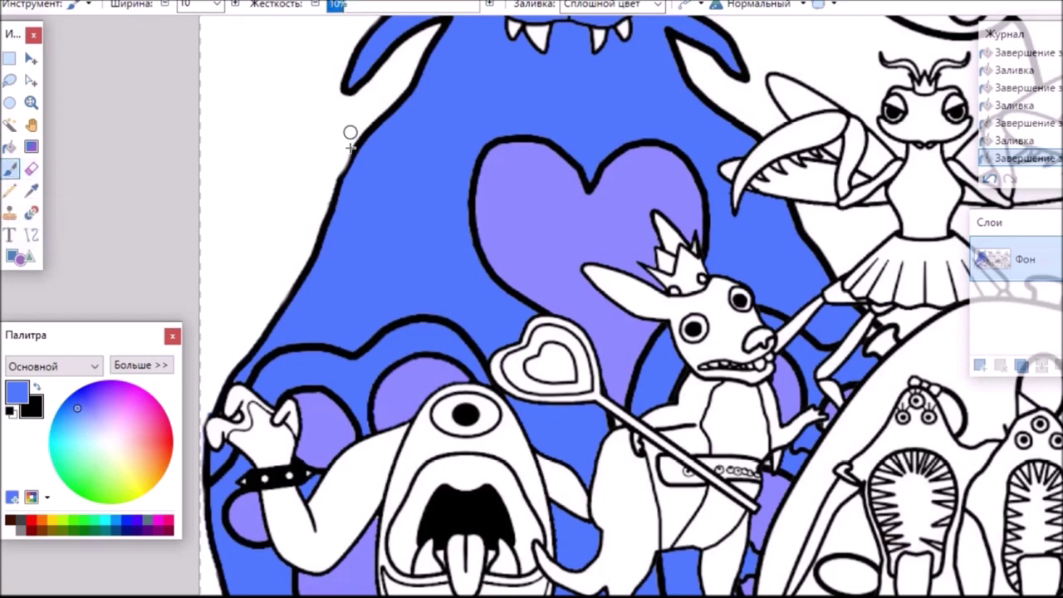
pyautogui.click(217, 4)
pyautogui.click(200, 135)
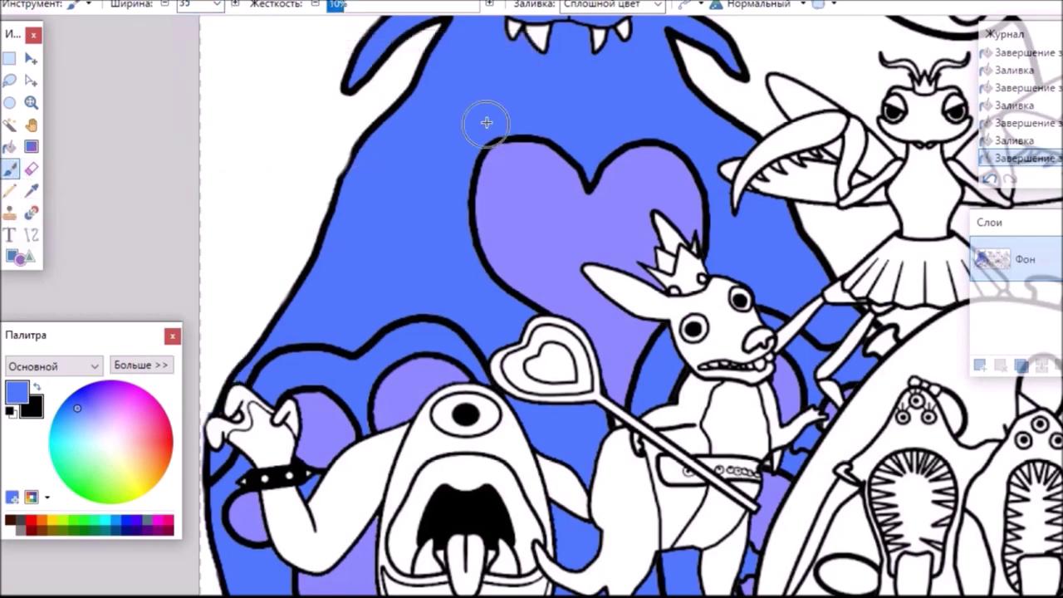
pyautogui.click(806, 10)
pyautogui.click(784, 280)
pyautogui.moveTo(391, 136)
pyautogui.mouseDown()
pyautogui.moveTo(332, 208)
pyautogui.moveTo(257, 366)
pyautogui.mouseUp()
# Brush soft highlights onto the horned monster's horns, ears, shoulders and the right edge of its body with the same Screen-mode brush
pyautogui.scroll(3, 939, 361)
pyautogui.scroll(3, 939, 362)
pyautogui.moveTo(480, 199); pyautogui.dragTo(361, 359)
pyautogui.moveTo(633, 199)
pyautogui.mouseDown()
pyautogui.moveTo(641, 228)
pyautogui.moveTo(703, 314)
pyautogui.moveTo(731, 349)
pyautogui.mouseUp()
pyautogui.moveTo(691, 83)
pyautogui.mouseDown()
pyautogui.moveTo(682, 58)
pyautogui.moveTo(683, 106)
pyautogui.moveTo(639, 124)
pyautogui.moveTo(585, 129)
pyautogui.mouseUp()
pyautogui.moveTo(409, 24)
pyautogui.mouseDown()
pyautogui.moveTo(397, 79)
pyautogui.moveTo(505, 112)
pyautogui.mouseUp()
pyautogui.moveTo(467, 159)
pyautogui.mouseDown()
pyautogui.moveTo(386, 201)
pyautogui.moveTo(321, 268)
pyautogui.mouseUp()
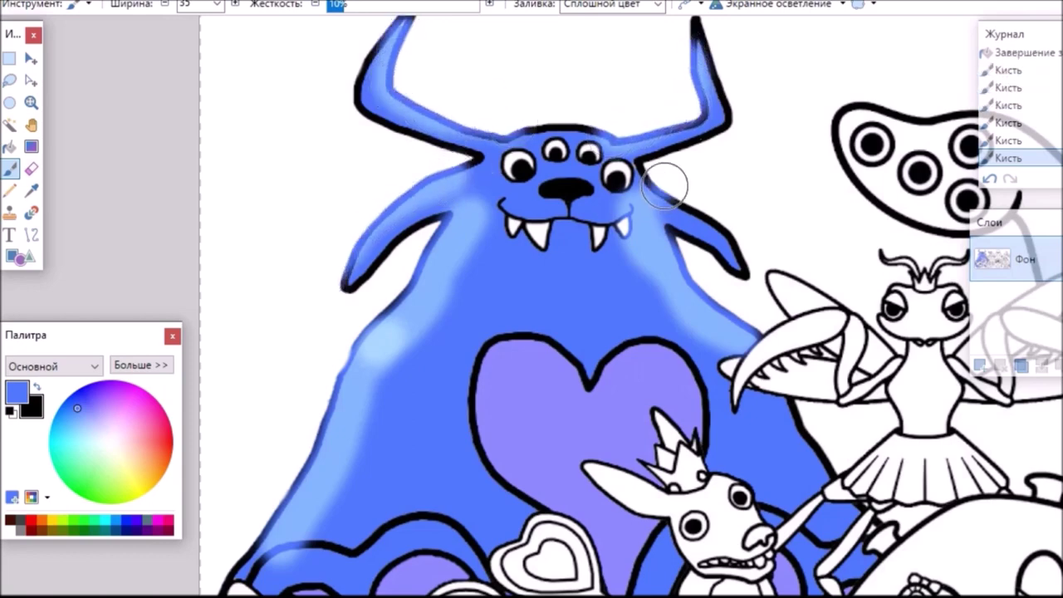
pyautogui.moveTo(665, 184); pyautogui.dragTo(742, 268)
pyautogui.moveTo(772, 386); pyautogui.dragTo(837, 480)
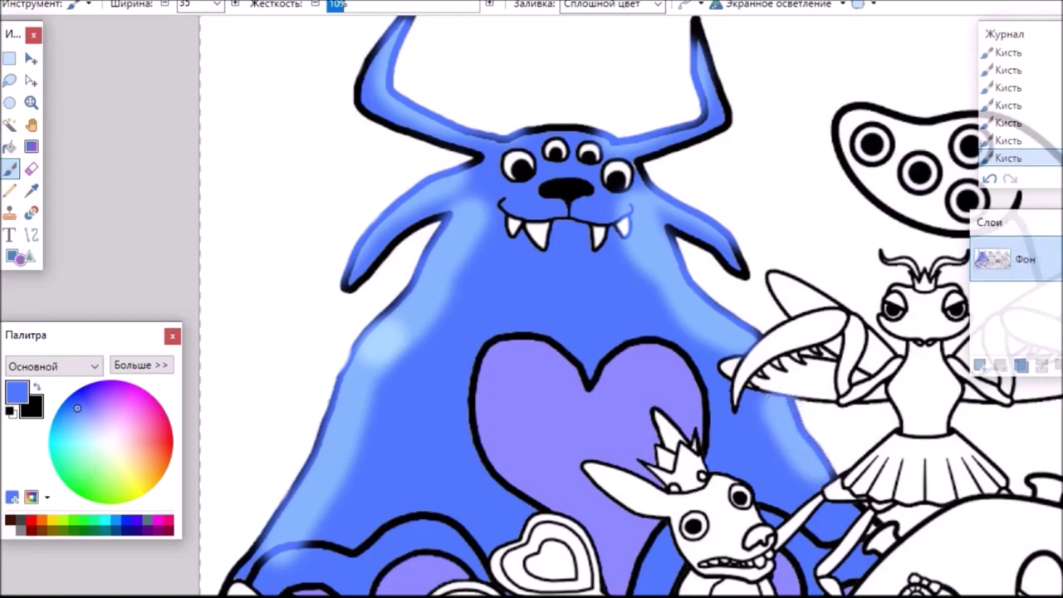
# Highlight the top of the violet heart, and the upper edges of the blue paw with the brush reduced to 15 px
pyautogui.scroll(-5, 631, 332)
pyautogui.moveTo(623, 174)
pyautogui.mouseDown()
pyautogui.moveTo(655, 151)
pyautogui.moveTo(680, 167)
pyautogui.moveTo(577, 180)
pyautogui.moveTo(558, 141)
pyautogui.moveTo(511, 147)
pyautogui.moveTo(588, 191)
pyautogui.mouseUp()
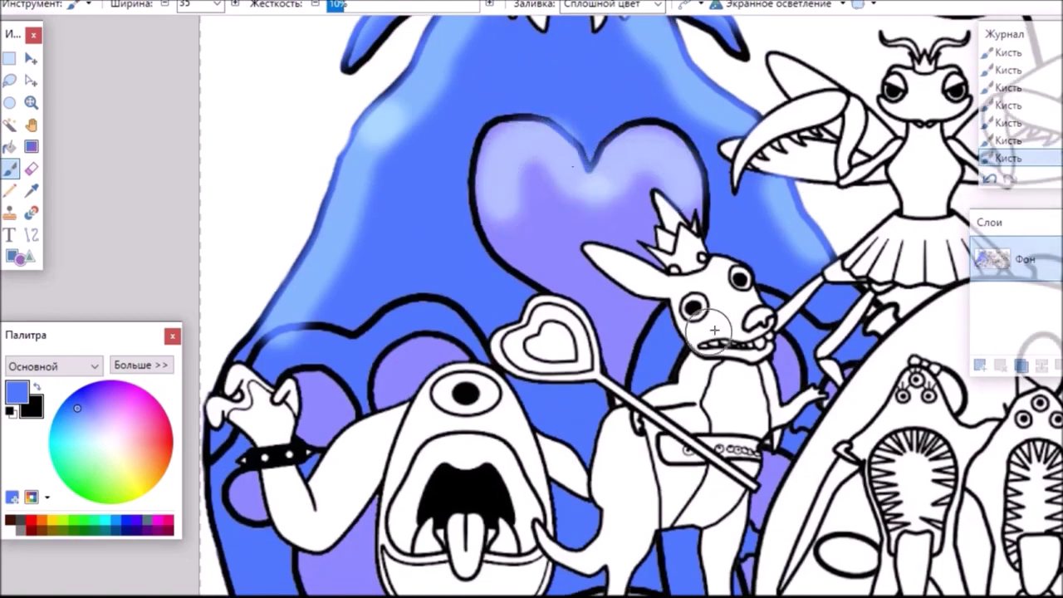
pyautogui.click(217, 4)
pyautogui.click(221, 78)
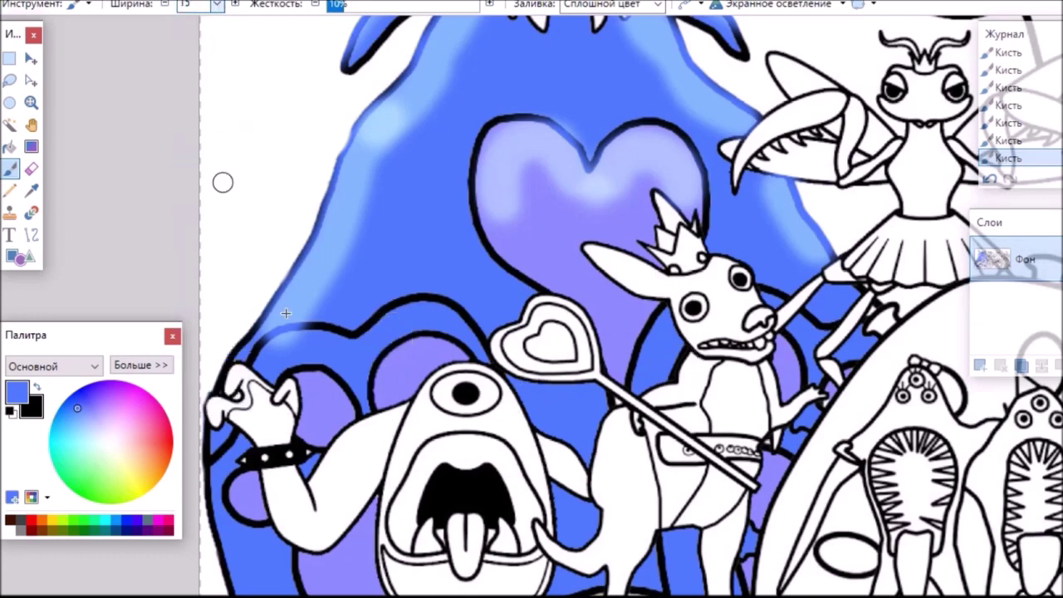
pyautogui.moveTo(367, 345); pyautogui.dragTo(415, 318)
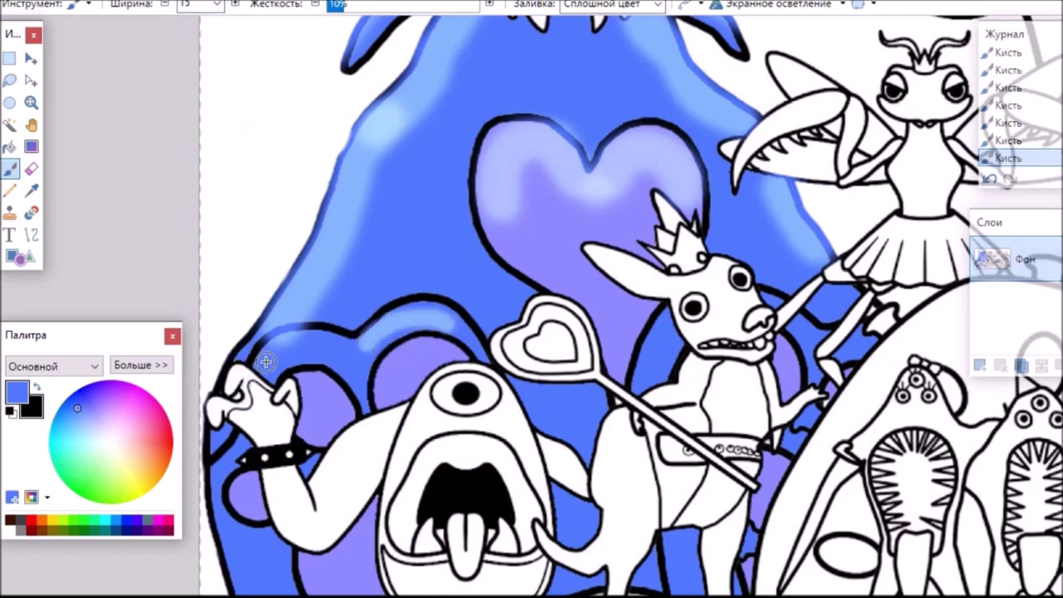
pyautogui.moveTo(266, 362); pyautogui.dragTo(320, 341)
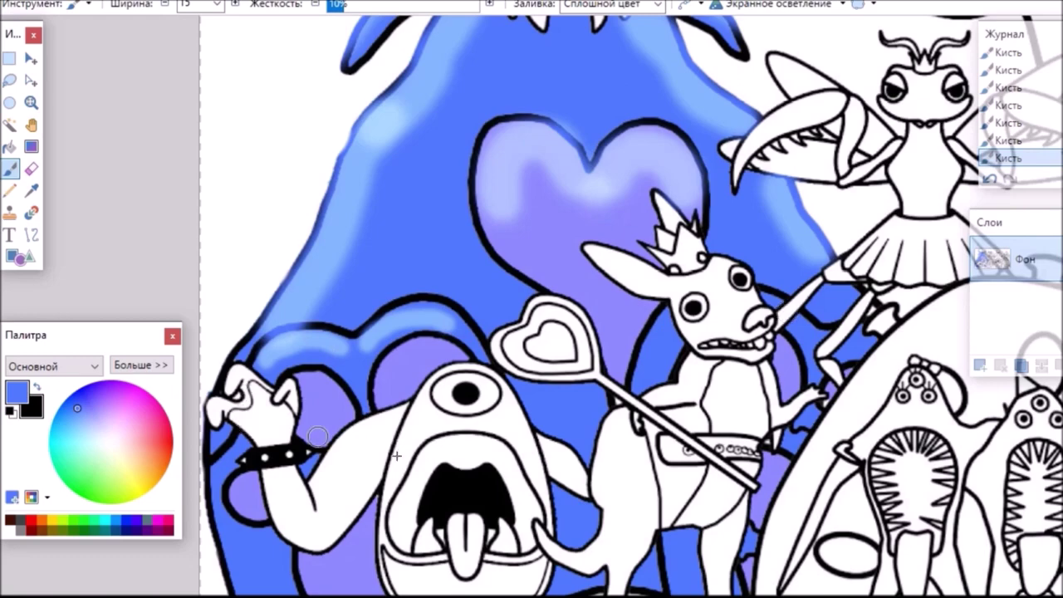
pyautogui.scroll(3, 631, 305)
pyautogui.scroll(-5, 632, 306)
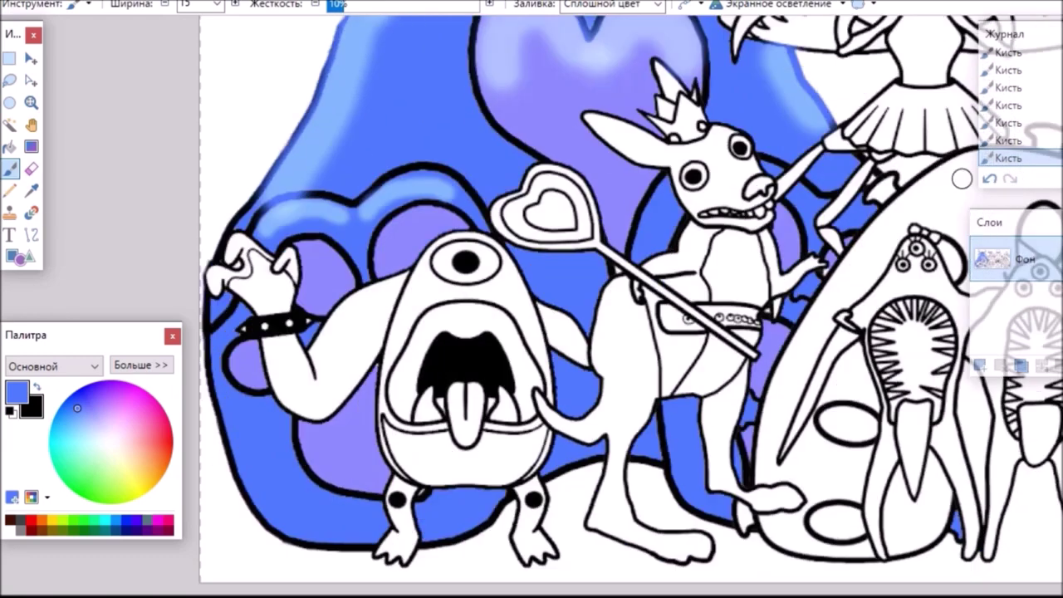
# Fill the one-eyed monster's head, body and raised arm with red in Normal blending mode
pyautogui.scroll(-4, 962, 179)
pyautogui.click(9, 147)
pyautogui.click(164, 449)
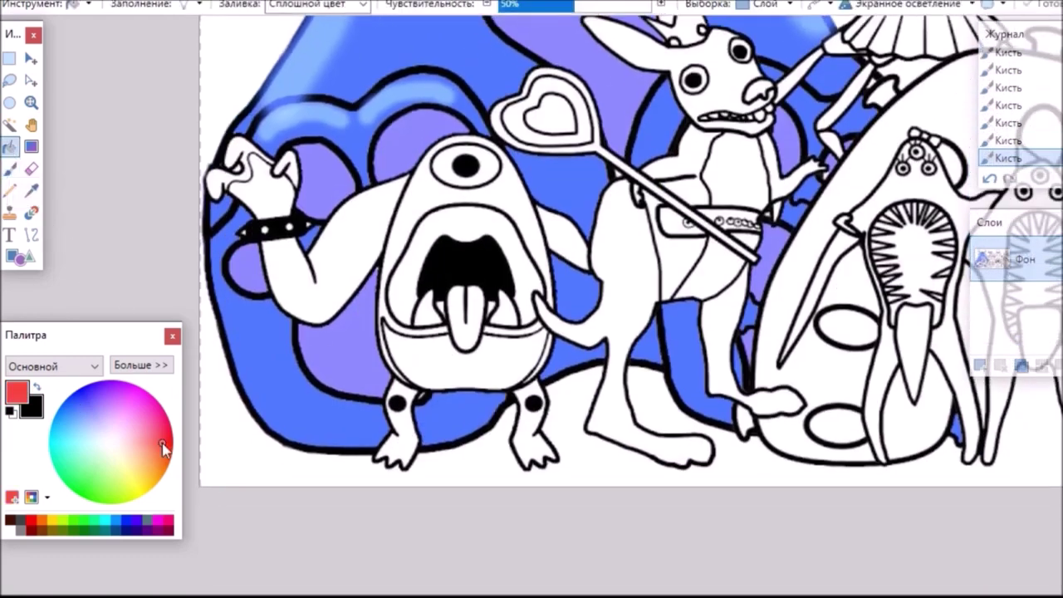
pyautogui.click(421, 200)
pyautogui.click(411, 202)
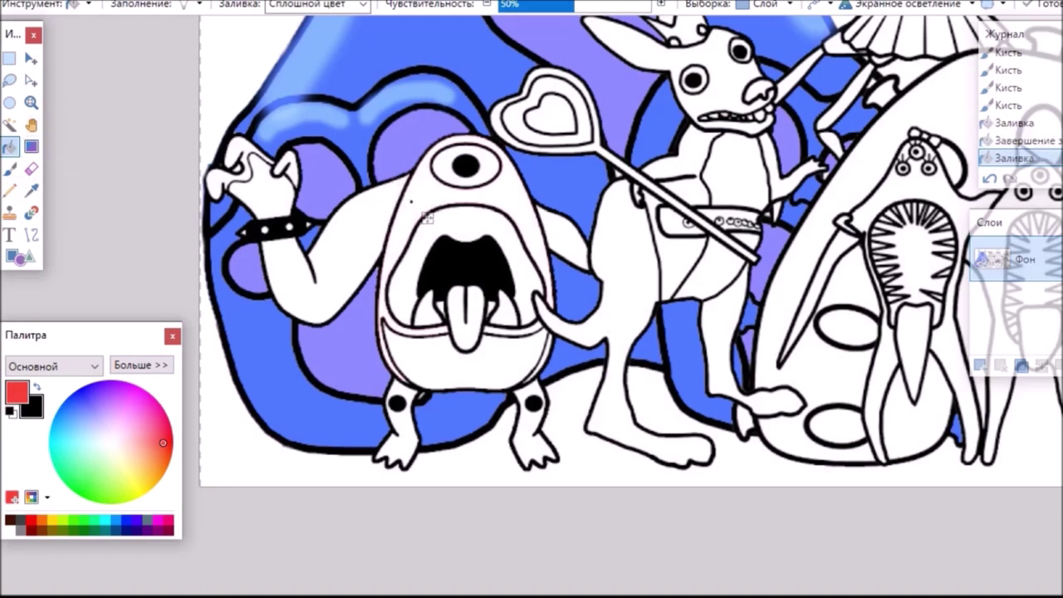
pyautogui.click(914, 5)
pyautogui.click(889, 23)
pyautogui.click(368, 241)
pyautogui.click(271, 201)
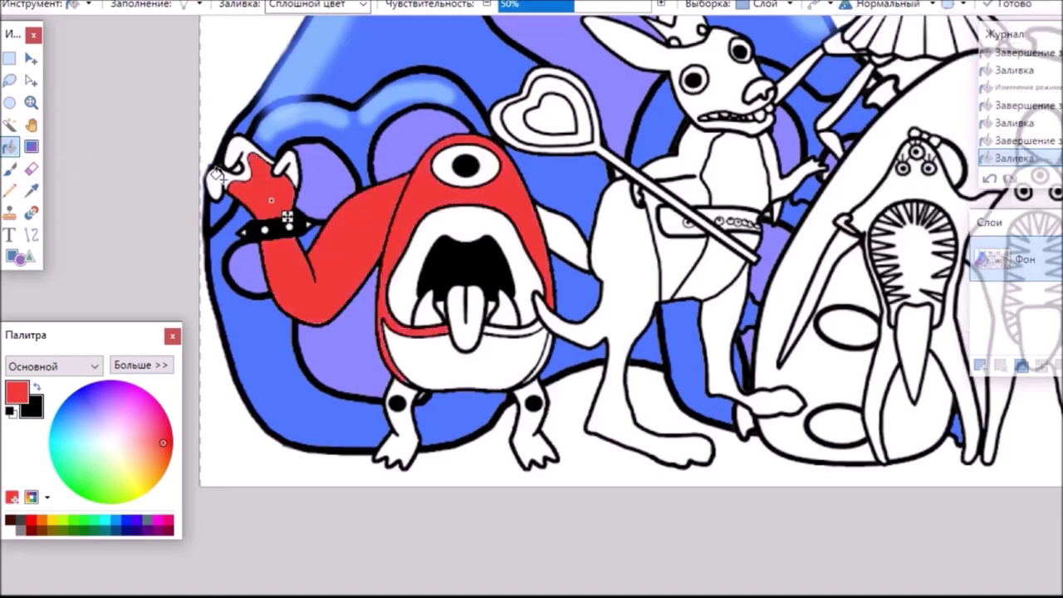
# Fill the one-eyed monster's fingers, other arm, lower jaw, legs and leftover gaps around the jaw with the same red
pyautogui.click(216, 178)
pyautogui.click(287, 162)
pyautogui.click(567, 239)
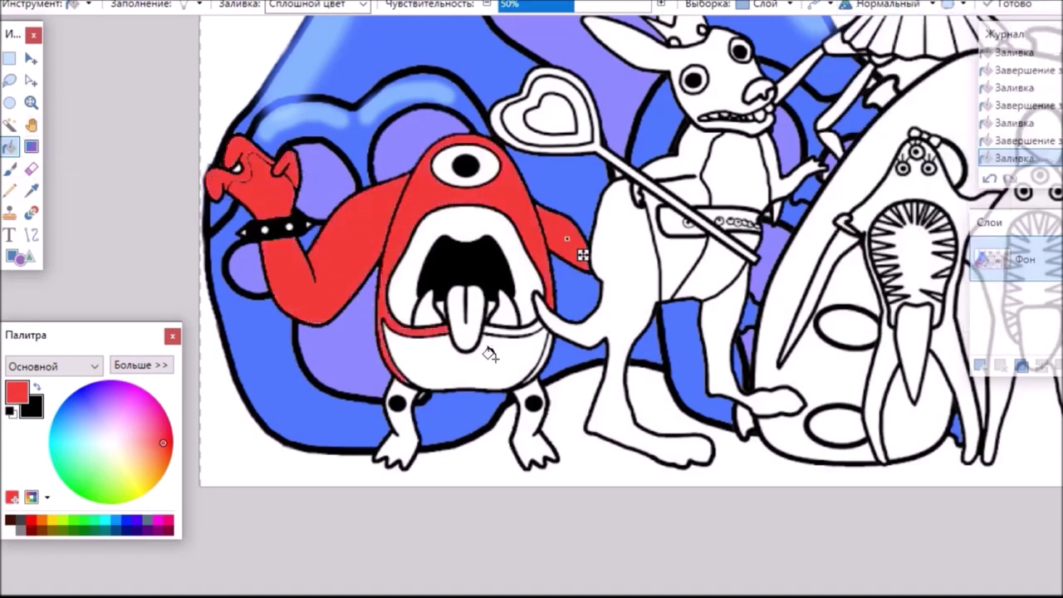
pyautogui.click(498, 369)
pyautogui.click(536, 436)
pyautogui.click(399, 447)
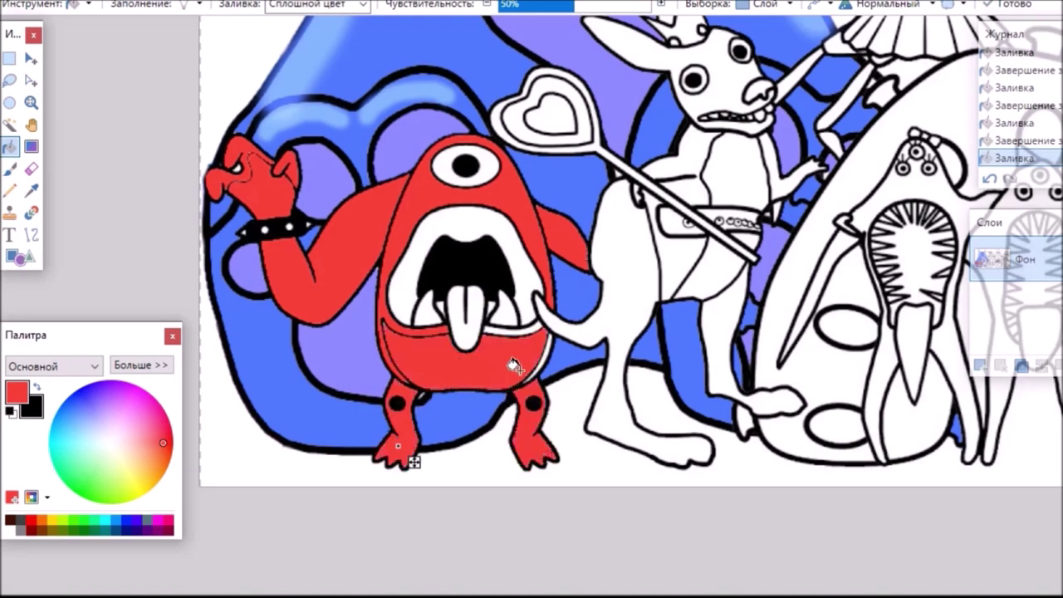
pyautogui.click(510, 331)
pyautogui.click(540, 362)
# Fill the one-eyed monster's mouth lining and the small gaps beside its fangs with a brighter, purer red
pyautogui.moveTo(165, 442)
pyautogui.mouseDown()
pyautogui.moveTo(173, 456)
pyautogui.moveTo(182, 451)
pyautogui.mouseUp()
pyautogui.click(437, 230)
pyautogui.click(442, 306)
pyautogui.click(491, 307)
pyautogui.click(92, 532)
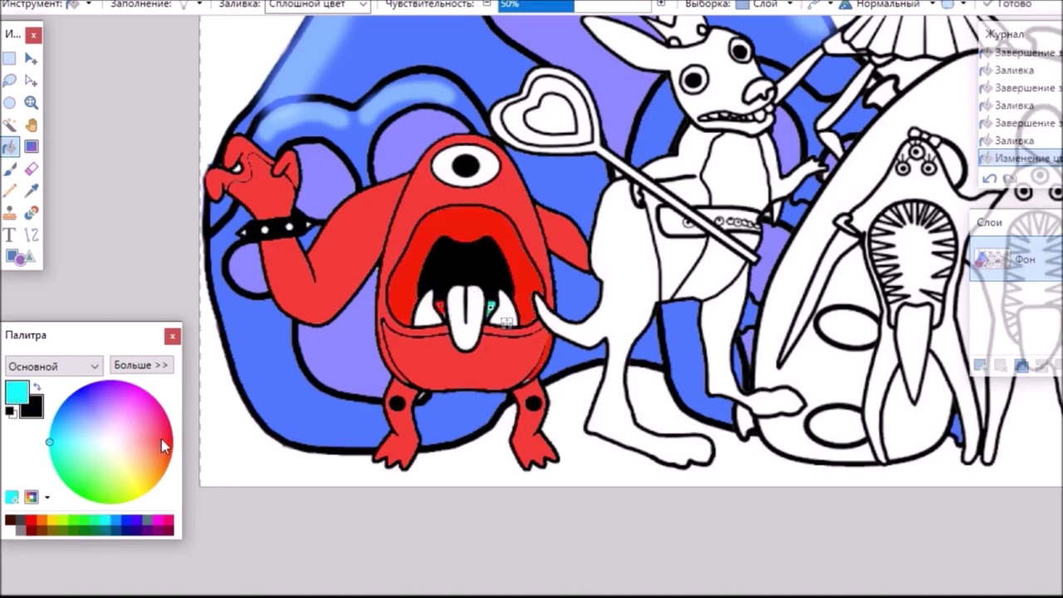
pyautogui.click(169, 442)
# Fill the one-eyed monster's tongue with hot pink
pyautogui.click(12, 168)
pyautogui.click(11, 148)
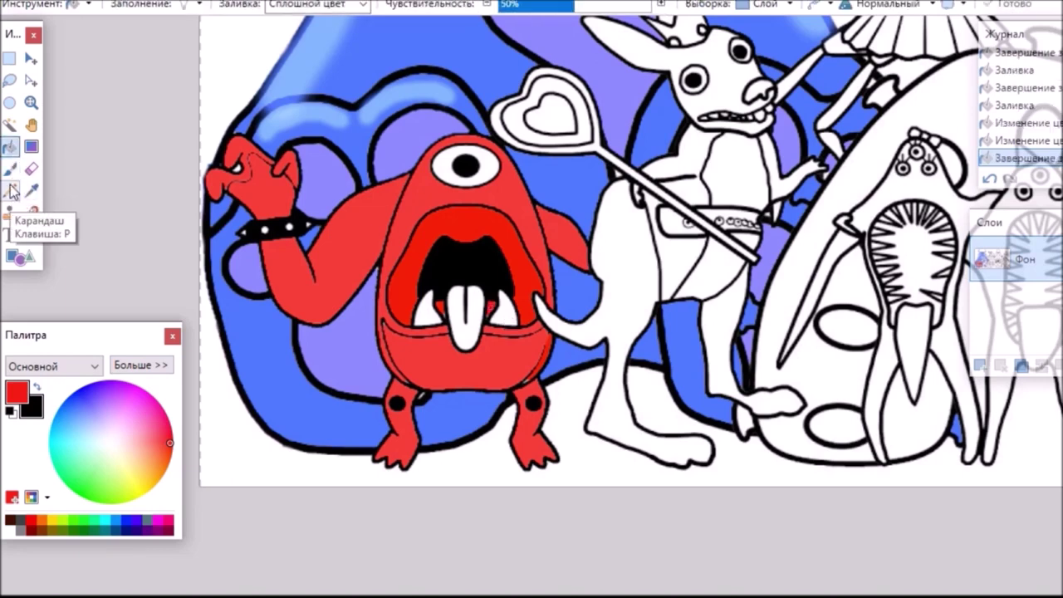
pyautogui.click(449, 287)
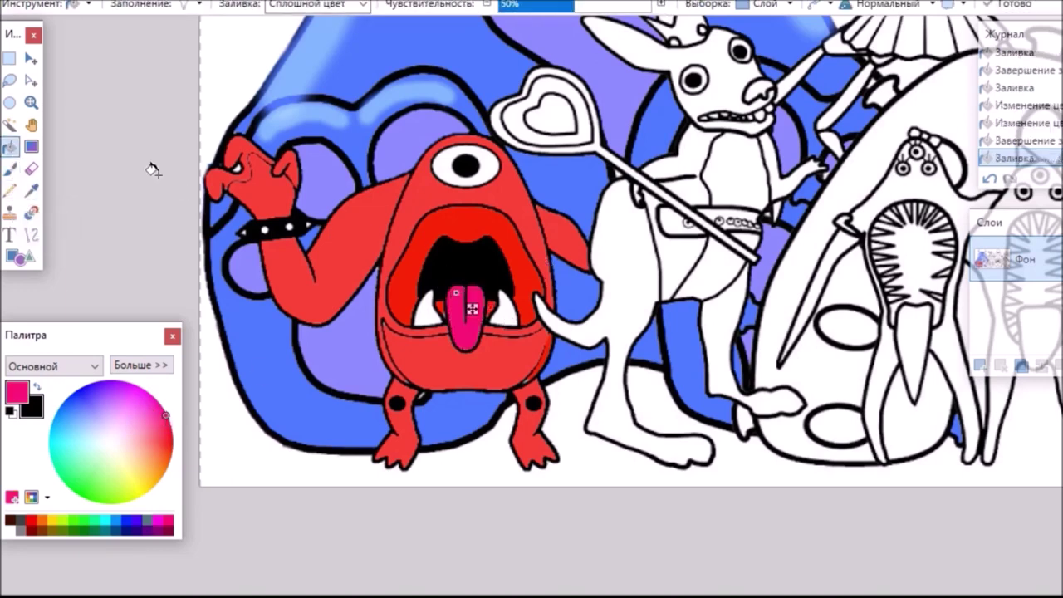
# Shade the left side of the one-eyed monster's body, its legs and feet with a 15 px magenta brush in Darken blending mode
pyautogui.click(9, 168)
pyautogui.click(758, 5)
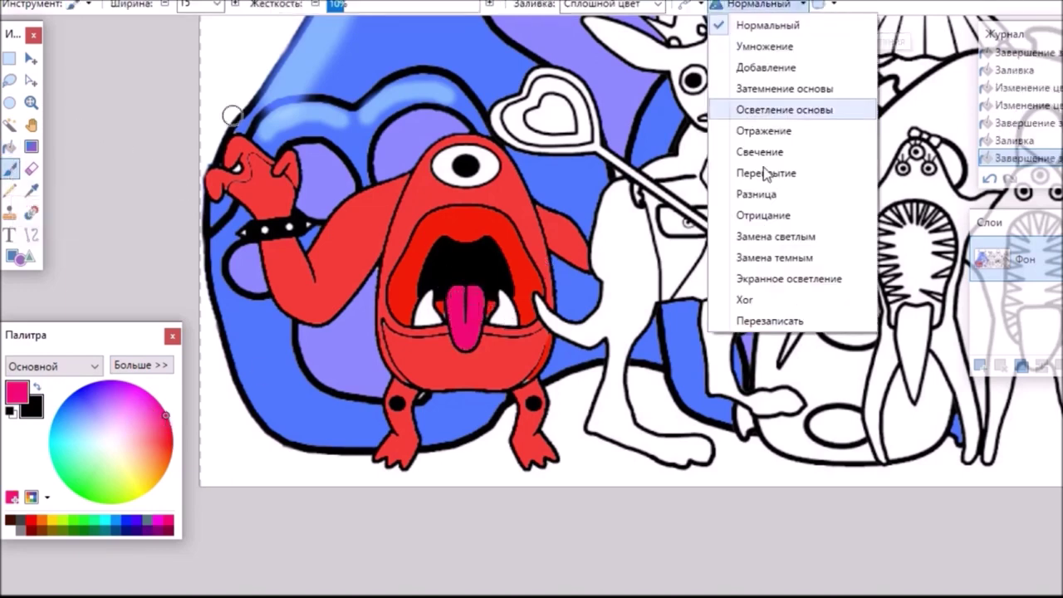
pyautogui.click(776, 257)
pyautogui.moveTo(417, 191)
pyautogui.mouseDown()
pyautogui.moveTo(393, 293)
pyautogui.moveTo(368, 341)
pyautogui.mouseUp()
pyautogui.hotkey('ctrl', 'z')
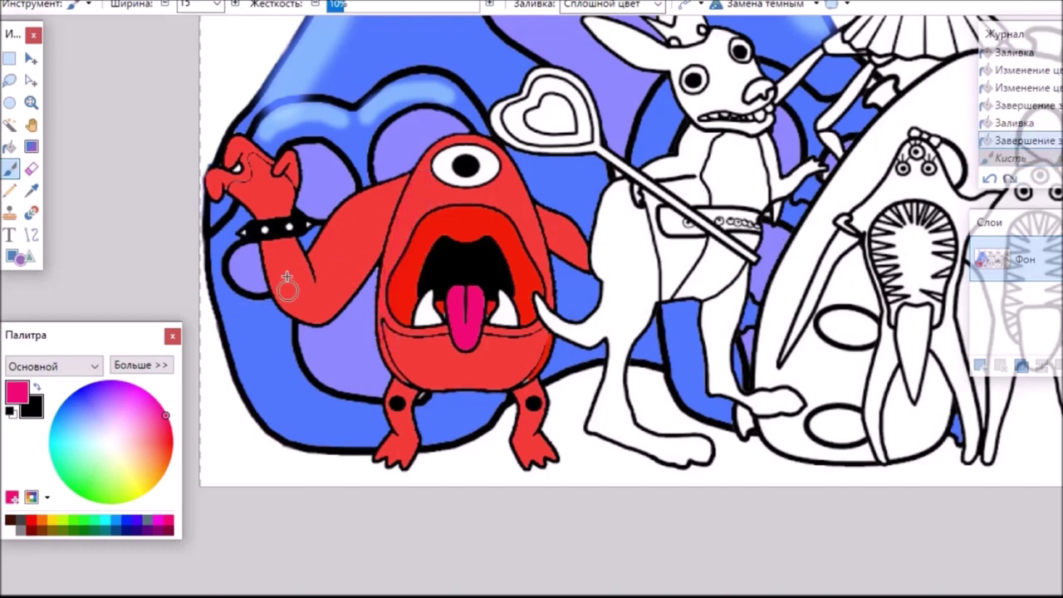
pyautogui.moveTo(426, 175)
pyautogui.mouseDown()
pyautogui.moveTo(390, 249)
pyautogui.moveTo(382, 314)
pyautogui.mouseUp()
pyautogui.moveTo(420, 378); pyautogui.dragTo(405, 396)
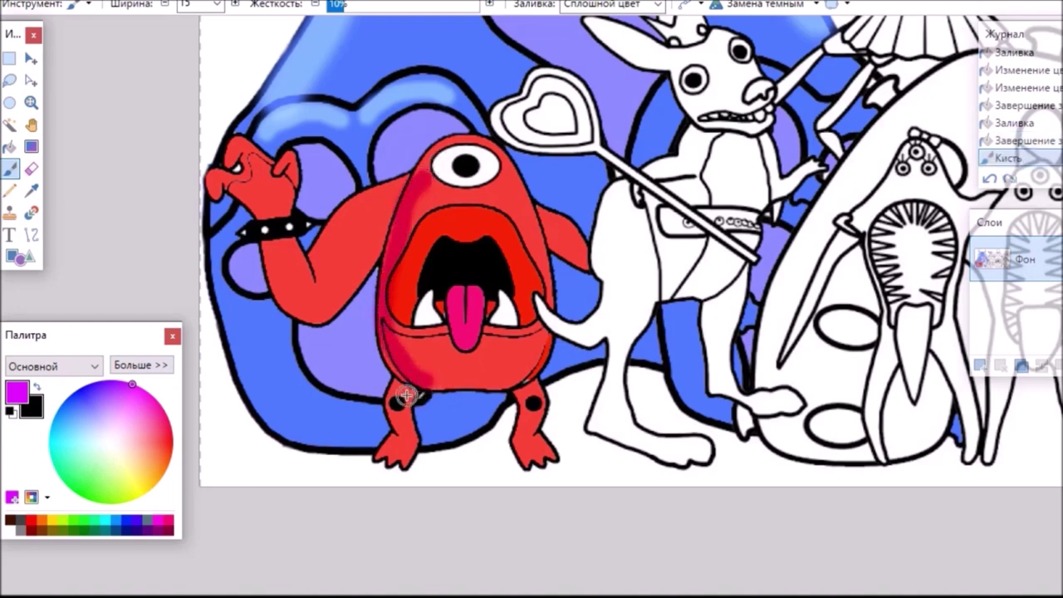
pyautogui.moveTo(405, 446); pyautogui.dragTo(408, 449)
pyautogui.click(525, 448)
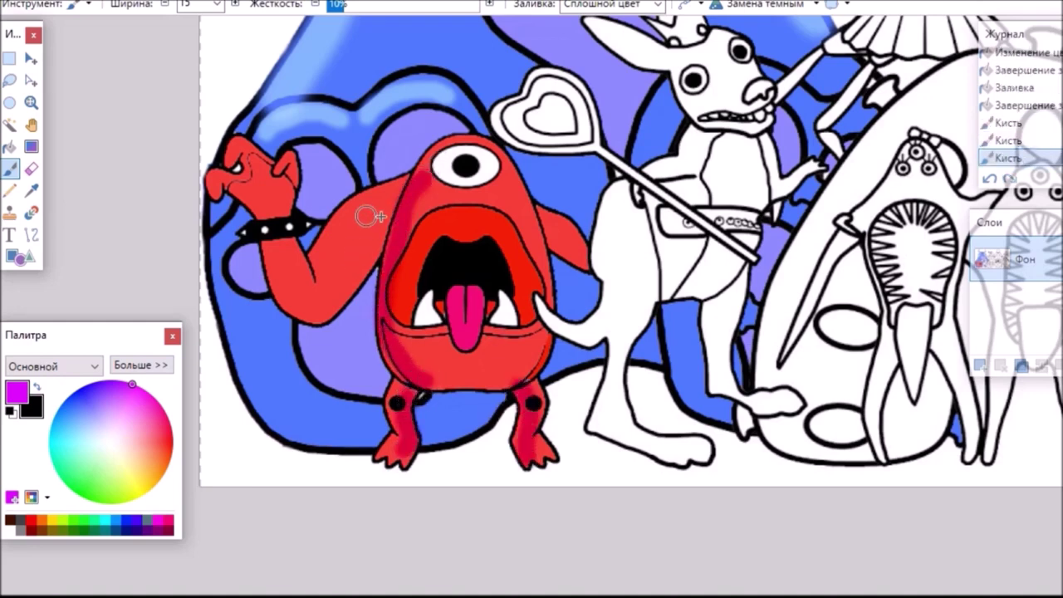
# Shade the one-eyed monster's arms, raised hand, mouth lining and fangs with the same magenta Darken-mode brush
pyautogui.moveTo(376, 230); pyautogui.dragTo(332, 296)
pyautogui.moveTo(273, 249); pyautogui.dragTo(301, 296)
pyautogui.moveTo(366, 270); pyautogui.dragTo(392, 233)
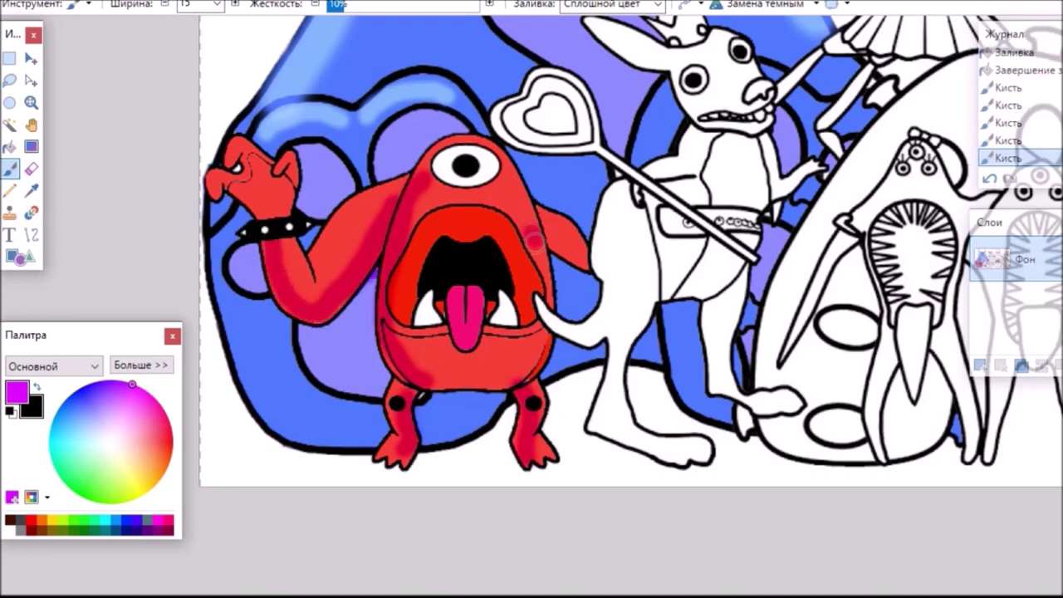
pyautogui.moveTo(545, 239); pyautogui.dragTo(594, 267)
pyautogui.moveTo(409, 265); pyautogui.dragTo(401, 291)
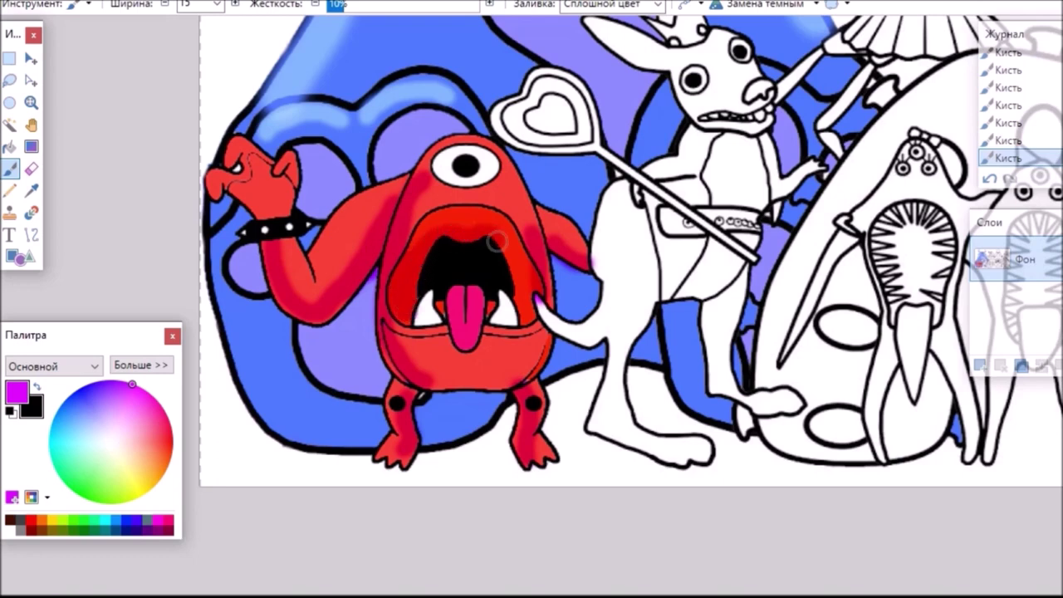
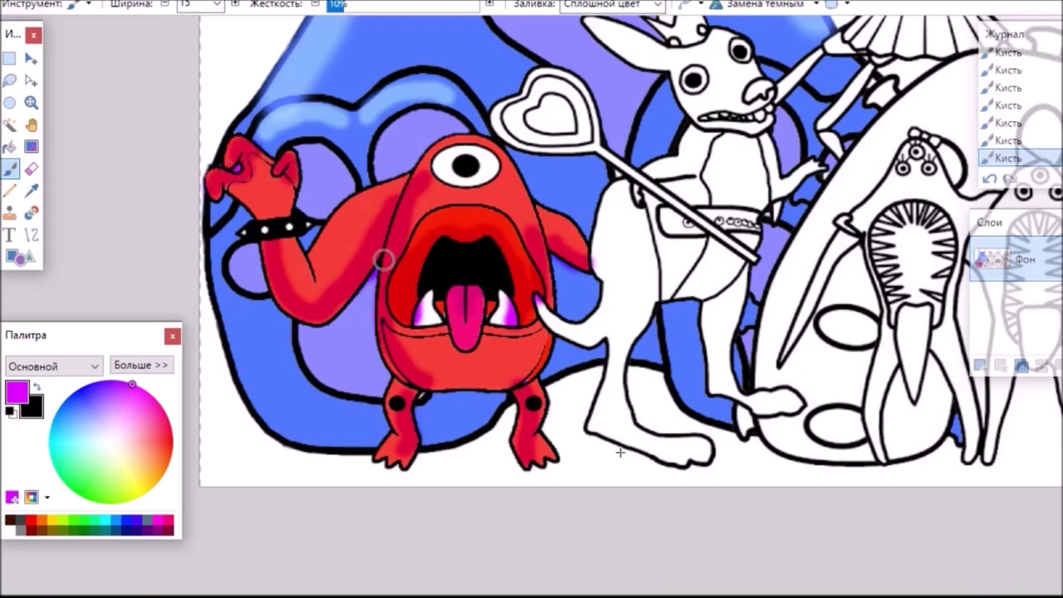
pyautogui.hscroll(3, 631, 250)
pyautogui.scroll(2, 632, 249)
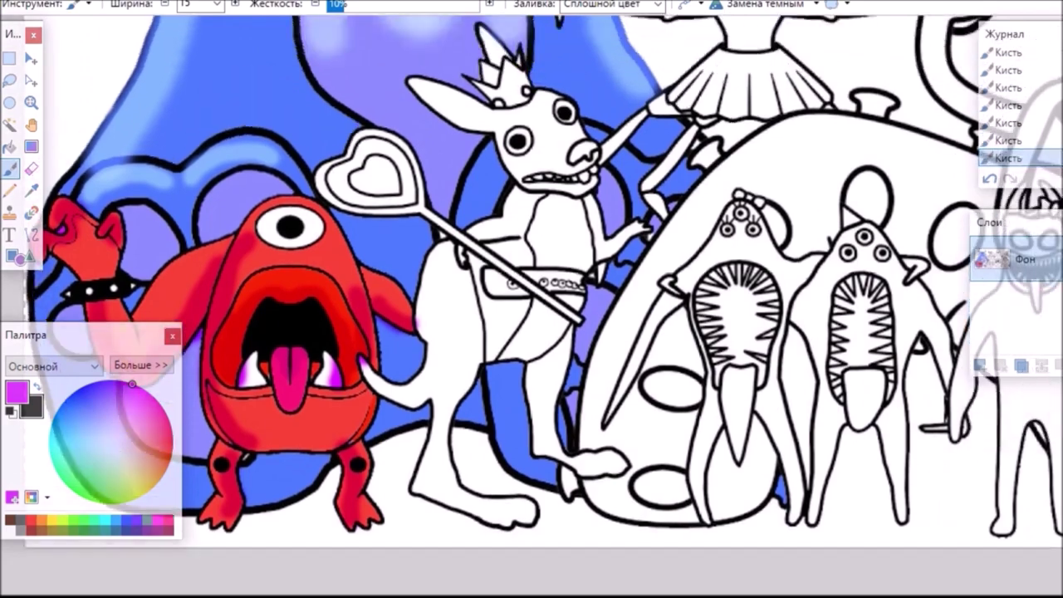
# Switch the fill to Normal blending mode and fill the inner shapes of the kangaroo's heart scepter with magenta
pyautogui.scroll(1, 532, 290)
pyautogui.click(9, 146)
pyautogui.click(901, 5)
pyautogui.click(895, 29)
pyautogui.click(378, 202)
pyautogui.click(363, 177)
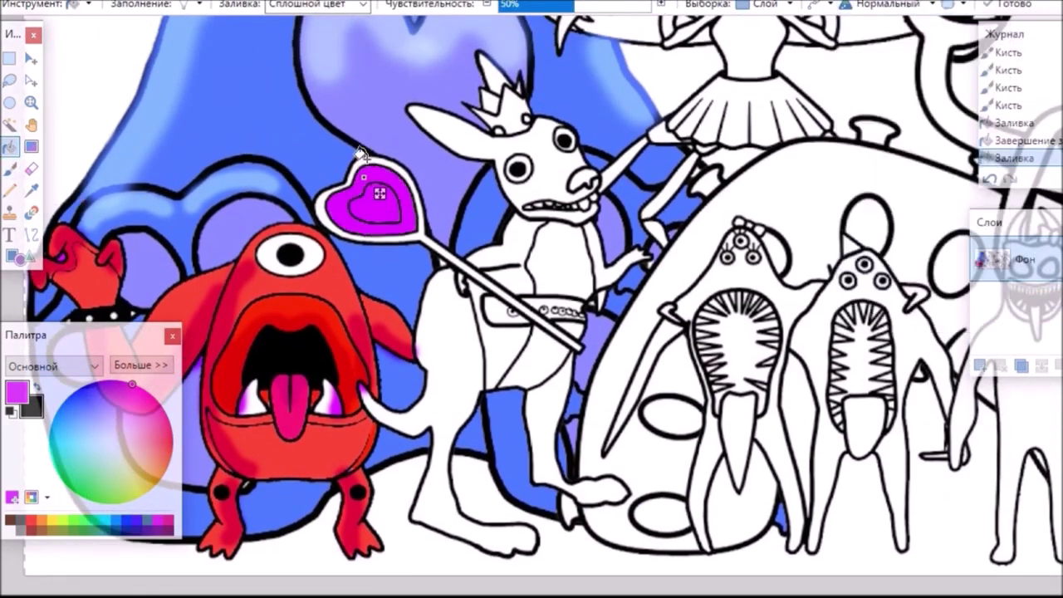
# Fill the heart scepter's outer rim and its handle with hot pink
pyautogui.click(366, 159)
pyautogui.click(9, 145)
pyautogui.click(160, 405)
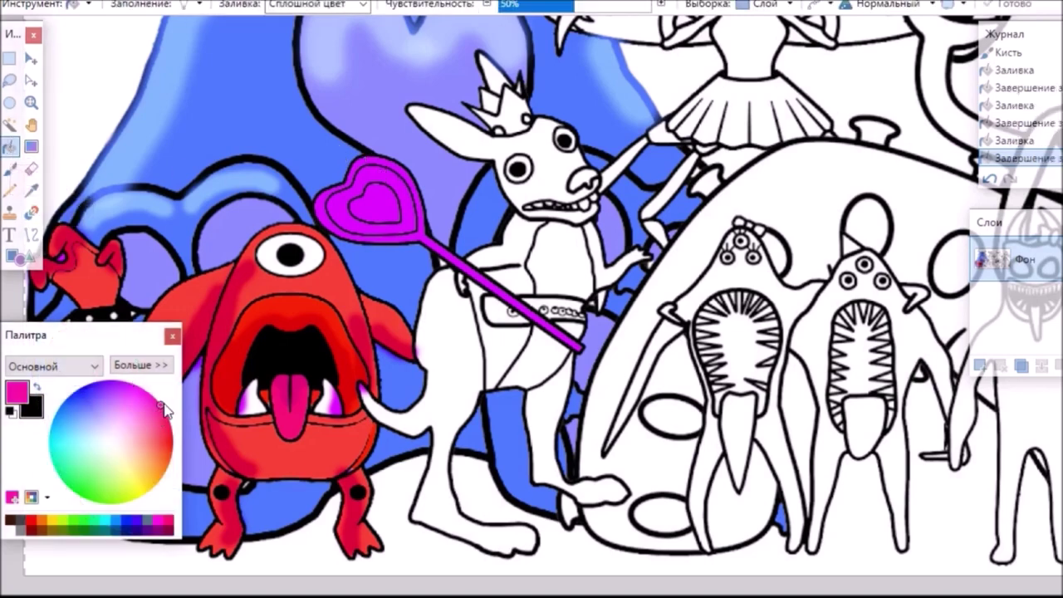
pyautogui.click(334, 215)
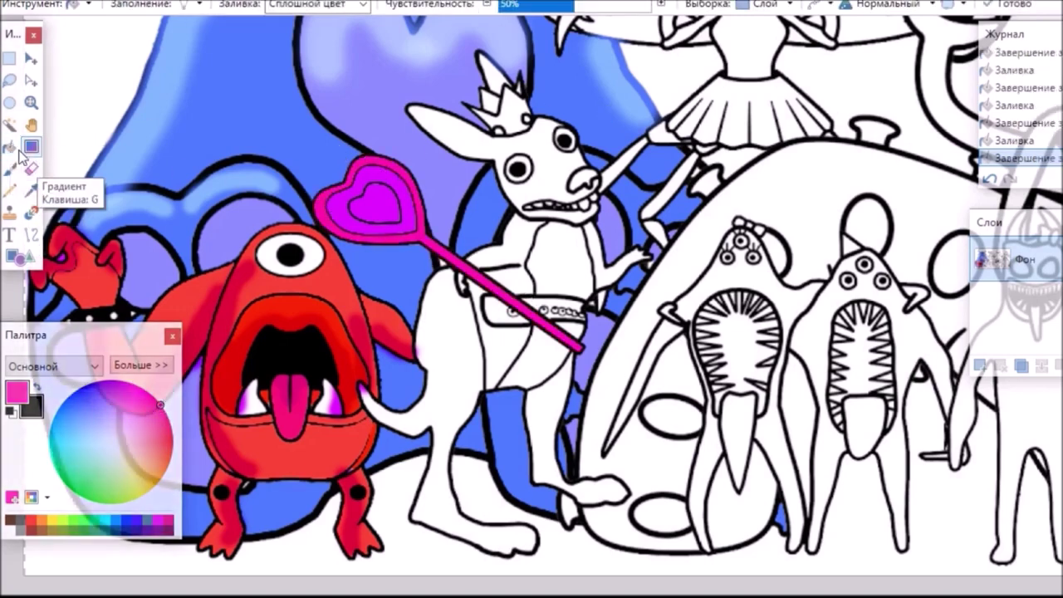
# Fill the kangaroo's crown with yellow
pyautogui.click(146, 493)
pyautogui.click(503, 112)
pyautogui.click(517, 86)
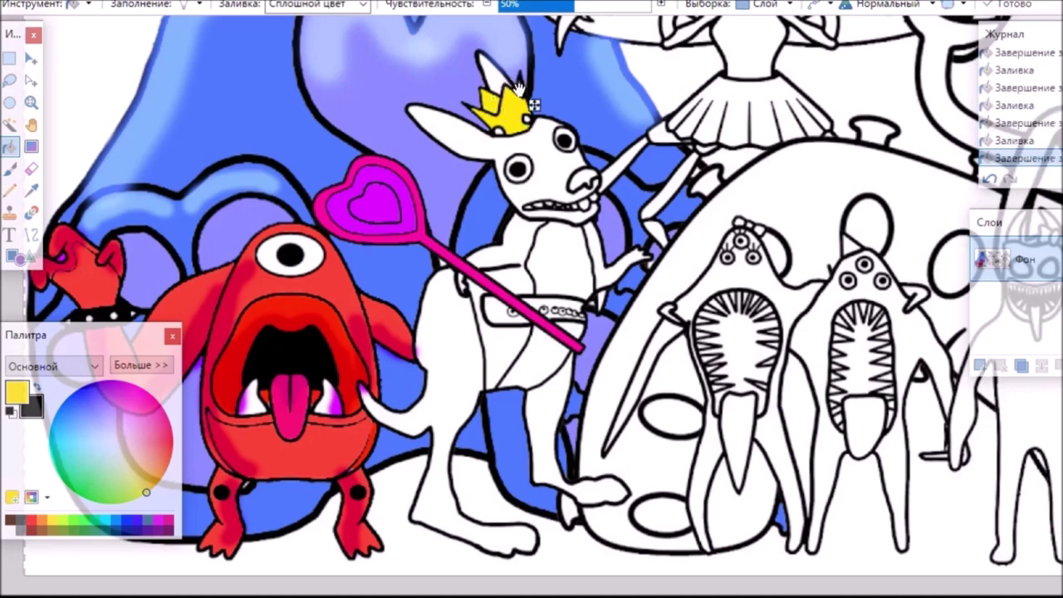
# Fill the kangaroo's head, ears, body, arms, tail, legs and feet with violet-blue
pyautogui.click(94, 383)
pyautogui.click(507, 241)
pyautogui.click(463, 123)
pyautogui.click(492, 73)
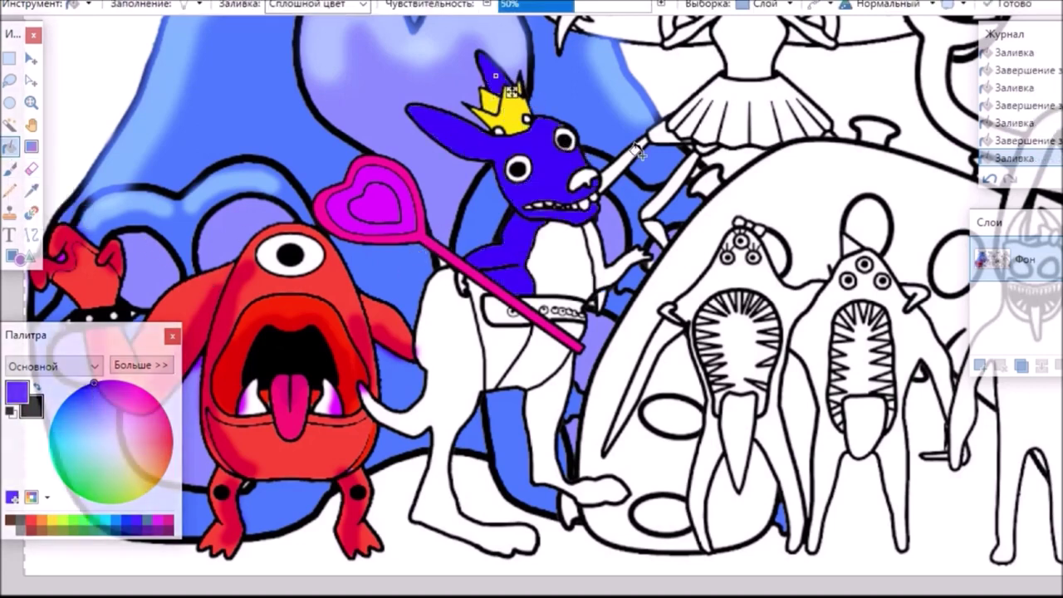
pyautogui.click(625, 157)
pyautogui.click(602, 258)
pyautogui.click(460, 346)
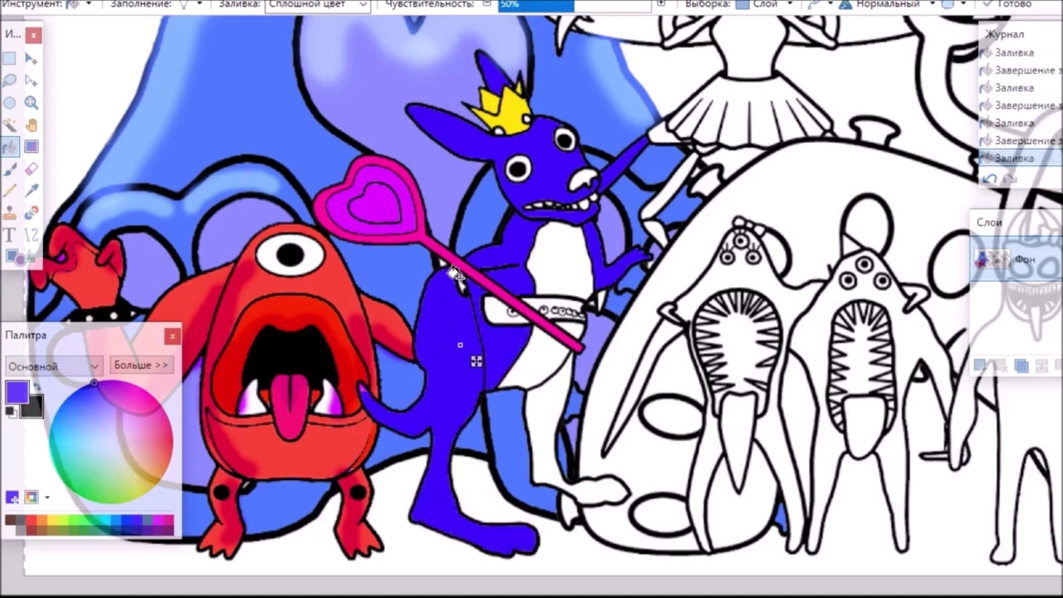
pyautogui.click(544, 409)
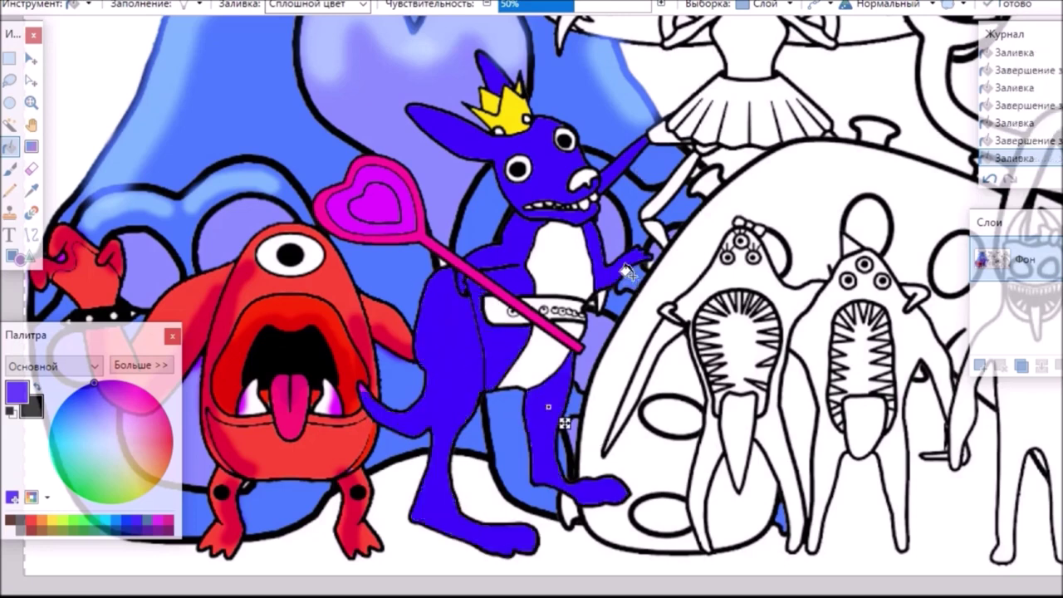
pyautogui.click(569, 513)
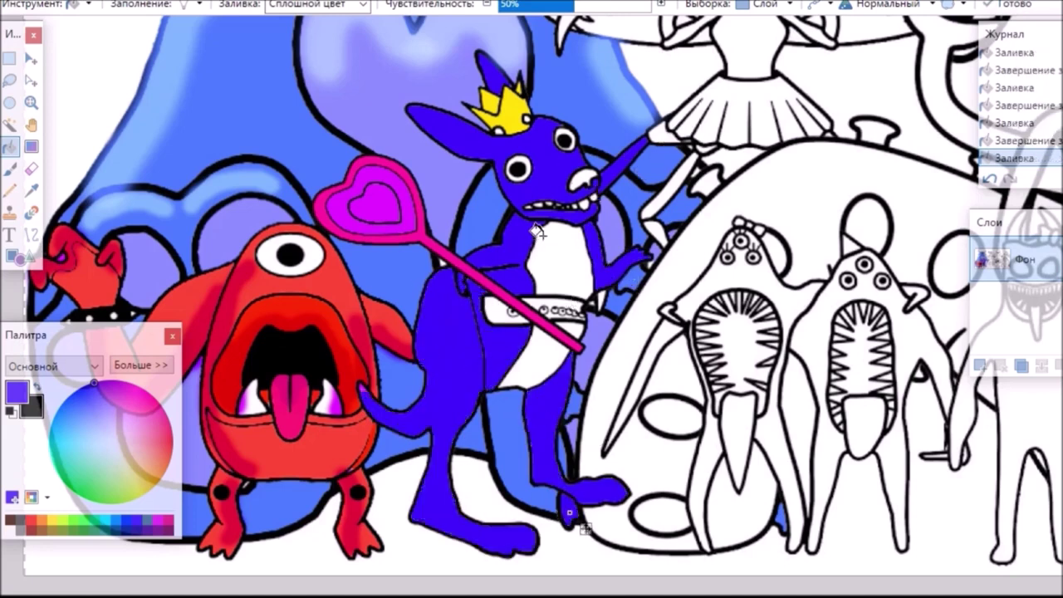
# Fill the kangaroo's nose, chest, lower belly and pouch band with dark navy blue
pyautogui.click(68, 398)
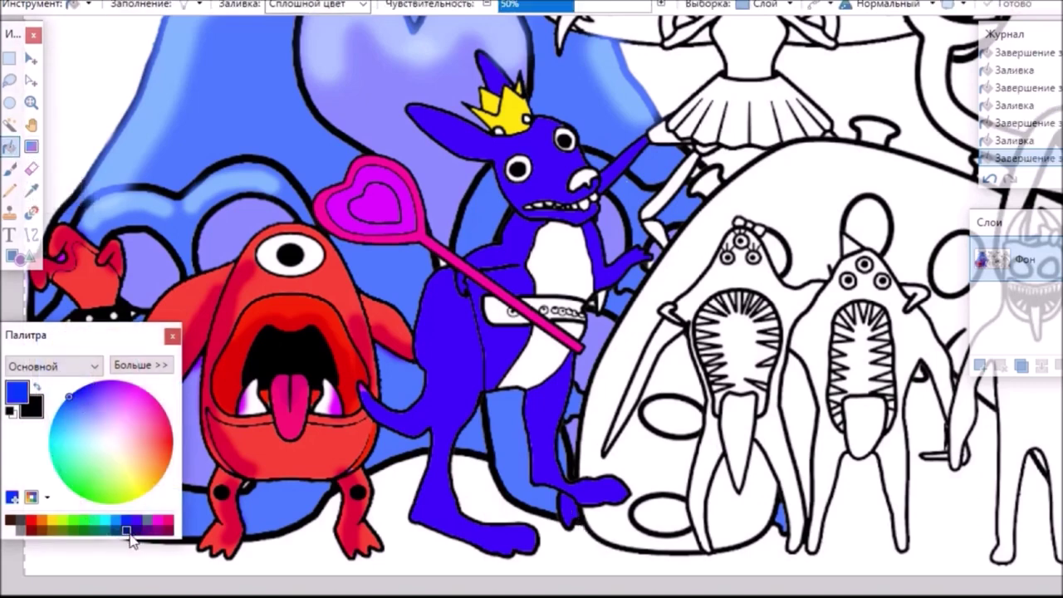
pyautogui.click(583, 176)
pyautogui.click(555, 258)
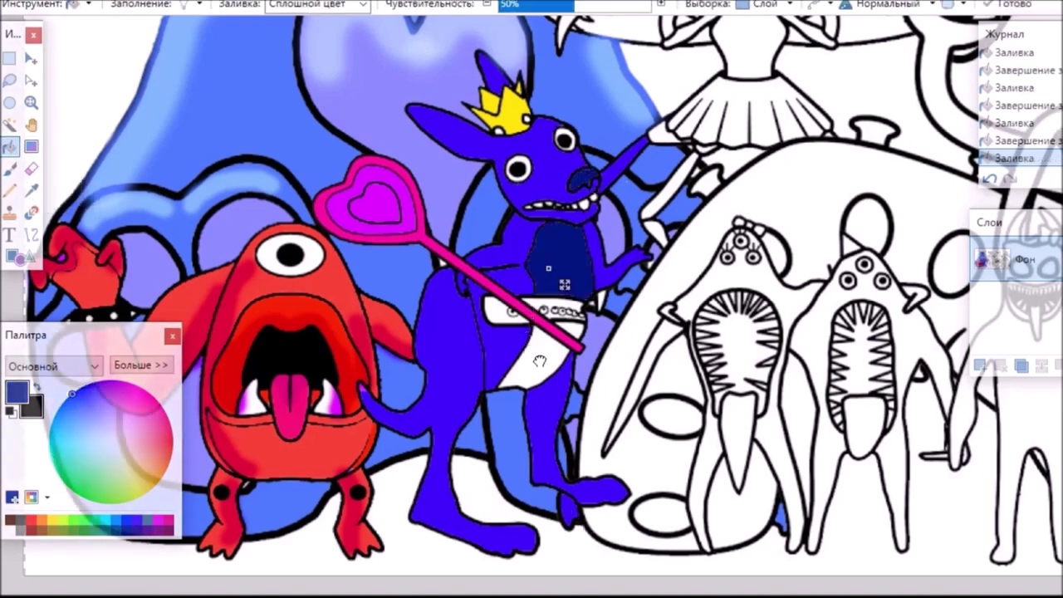
pyautogui.click(532, 359)
pyautogui.click(501, 314)
pyautogui.click(542, 300)
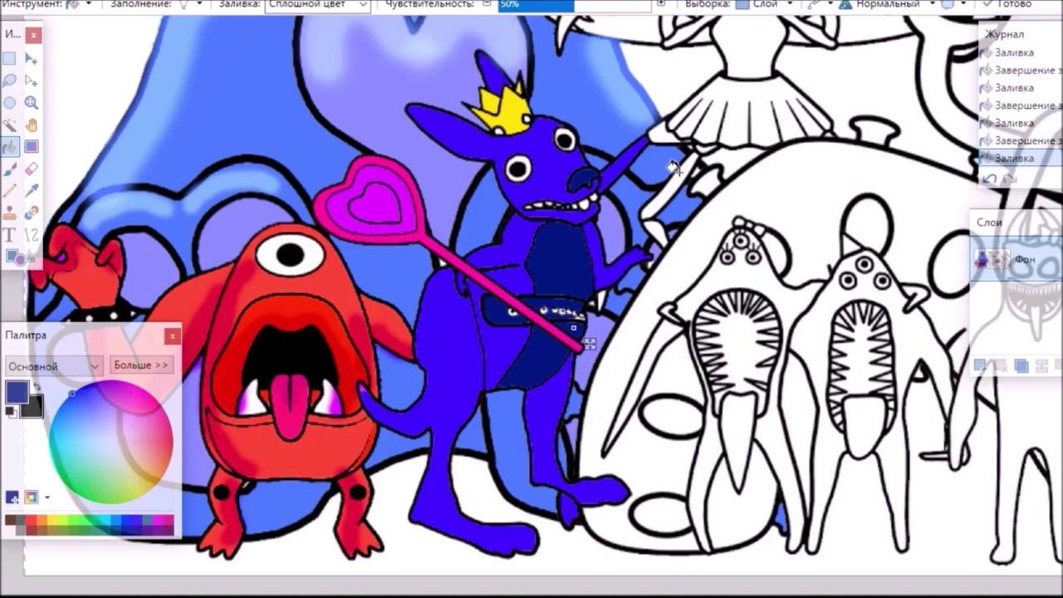
# Fill the mantis's legs and pleated skirt with the same dark navy blue
pyautogui.click(660, 132)
pyautogui.click(623, 152)
pyautogui.click(677, 174)
pyautogui.click(654, 226)
pyautogui.click(707, 143)
pyautogui.click(716, 114)
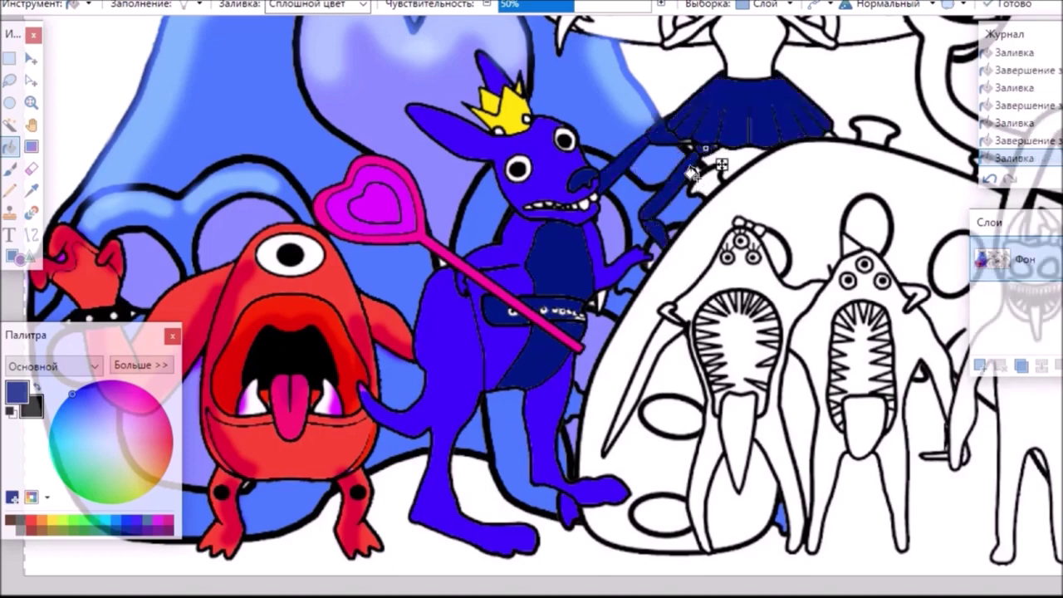
# Fill the mantis's torso and her left wings, claw and arm segments with dark navy blue
pyautogui.hscroll(5, 532, 299)
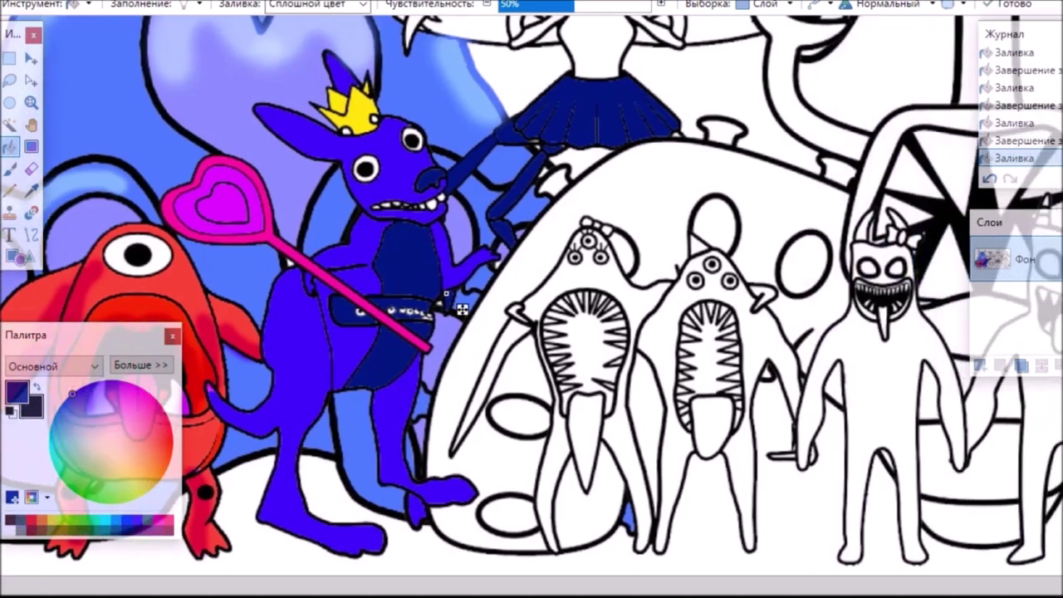
pyautogui.scroll(8, 532, 299)
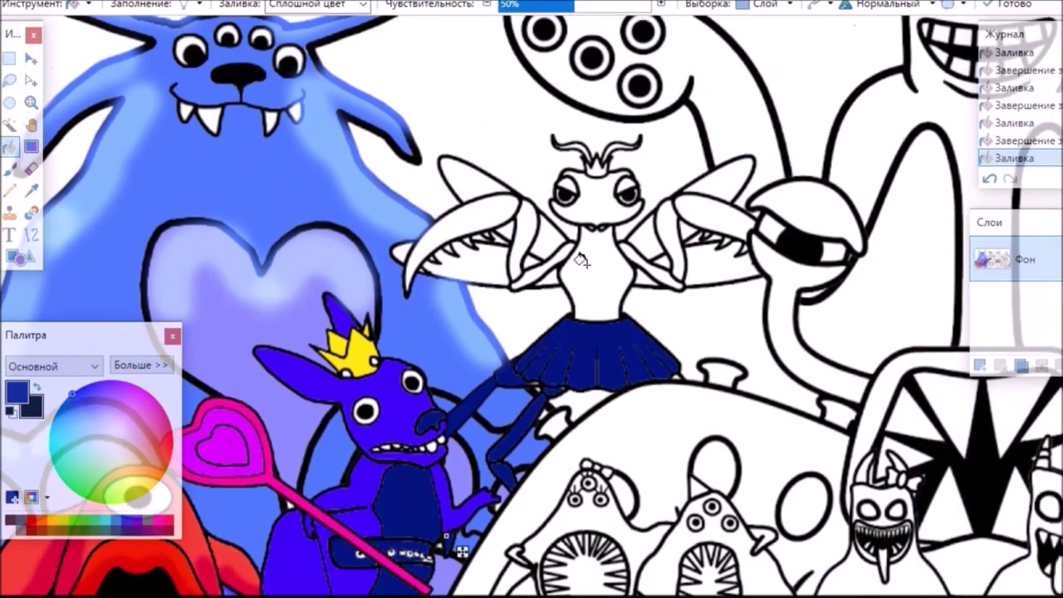
pyautogui.click(589, 264)
pyautogui.click(471, 186)
pyautogui.click(453, 228)
pyautogui.click(468, 265)
pyautogui.click(401, 248)
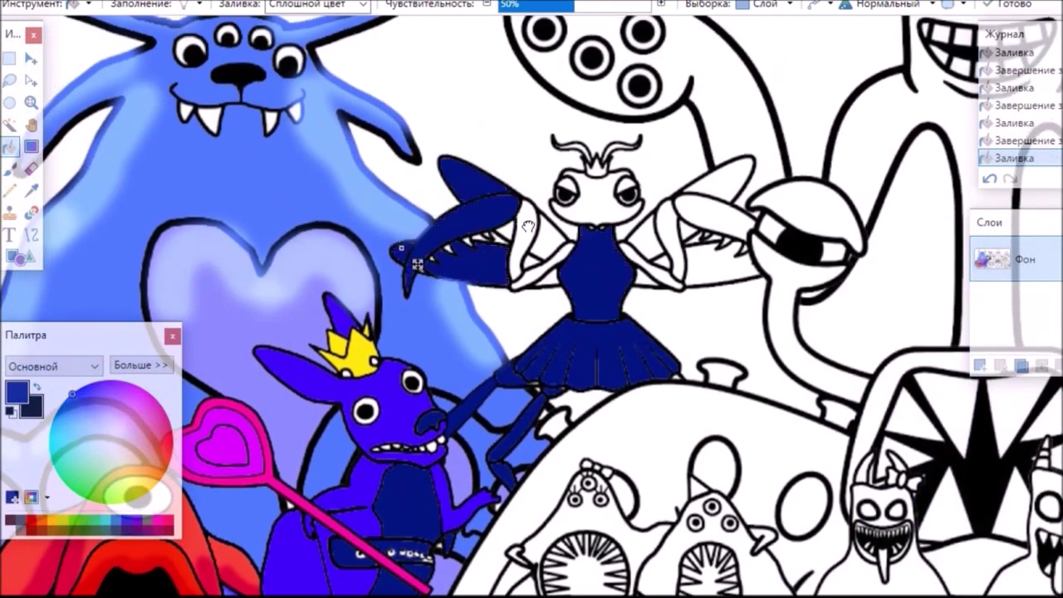
pyautogui.click(528, 226)
pyautogui.click(545, 229)
pyautogui.click(532, 272)
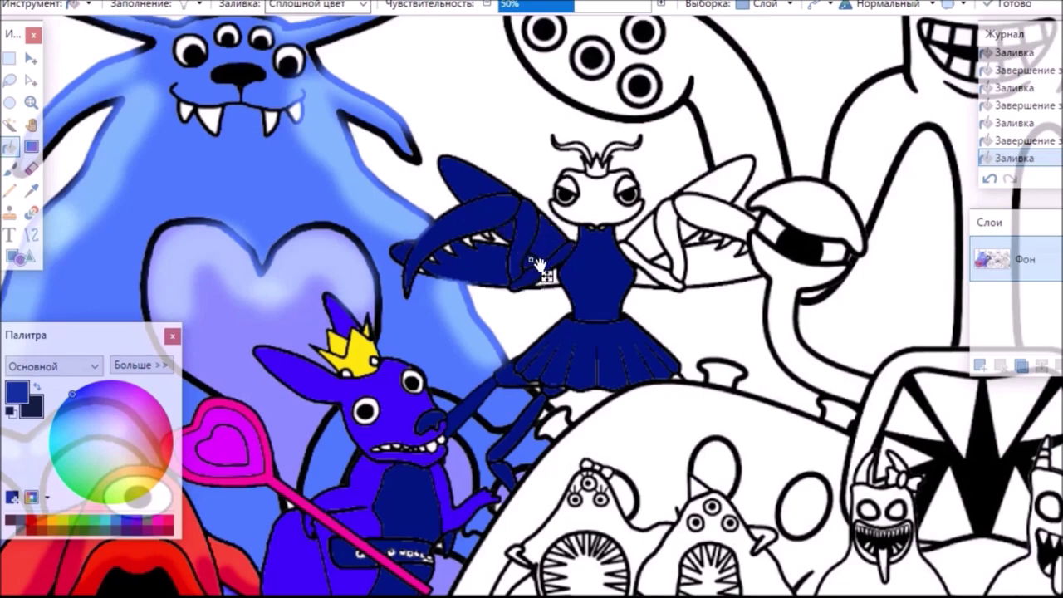
# Fill the mantis's head, antennae and her right upper wing, claw and arm with dark navy blue
pyautogui.click(600, 204)
pyautogui.click(648, 234)
pyautogui.click(615, 147)
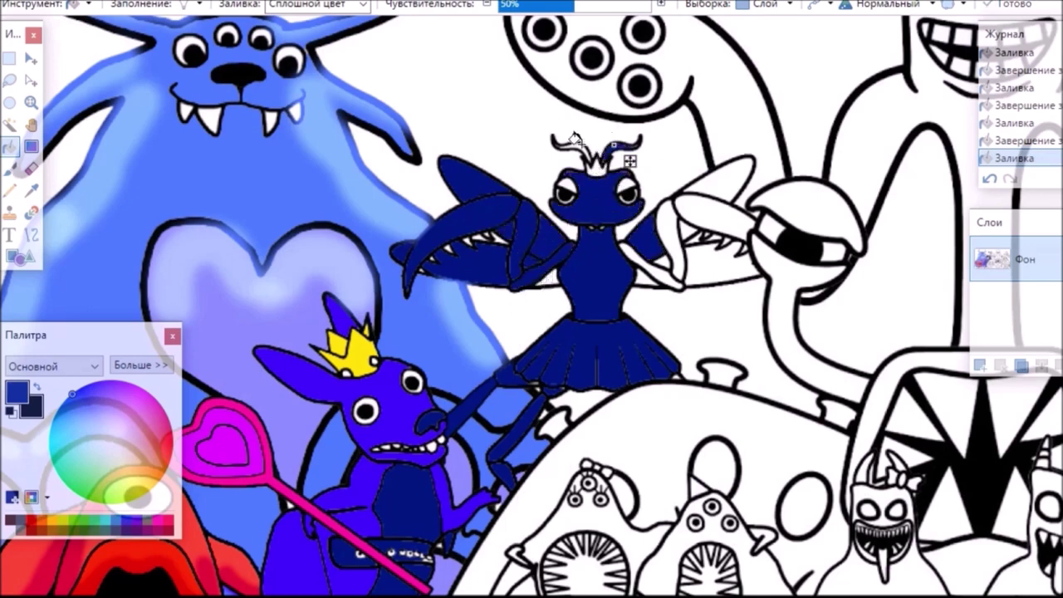
pyautogui.click(714, 179)
pyautogui.click(696, 215)
pyautogui.click(691, 236)
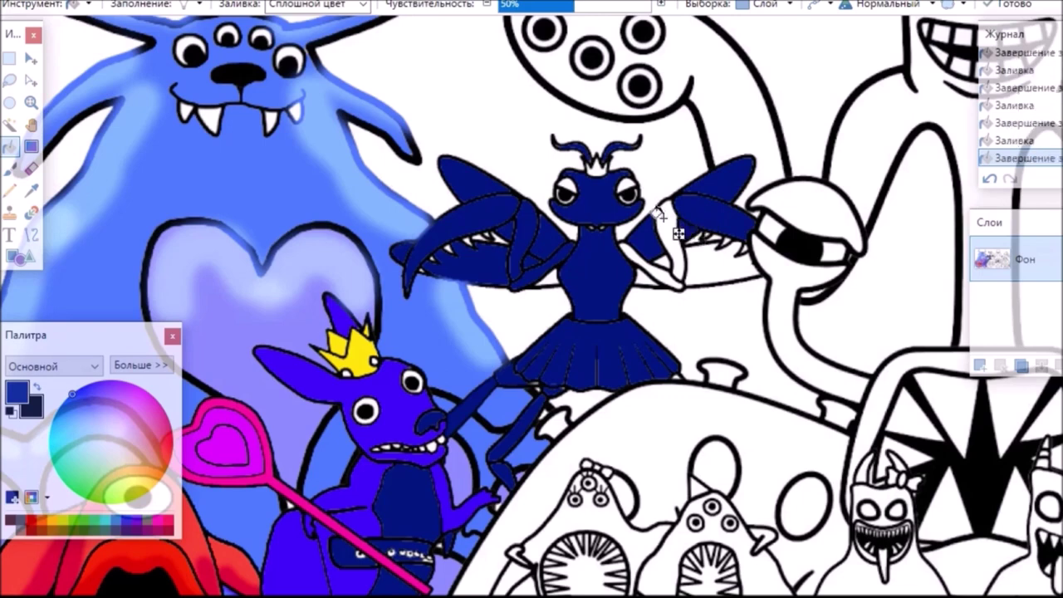
pyautogui.click(656, 267)
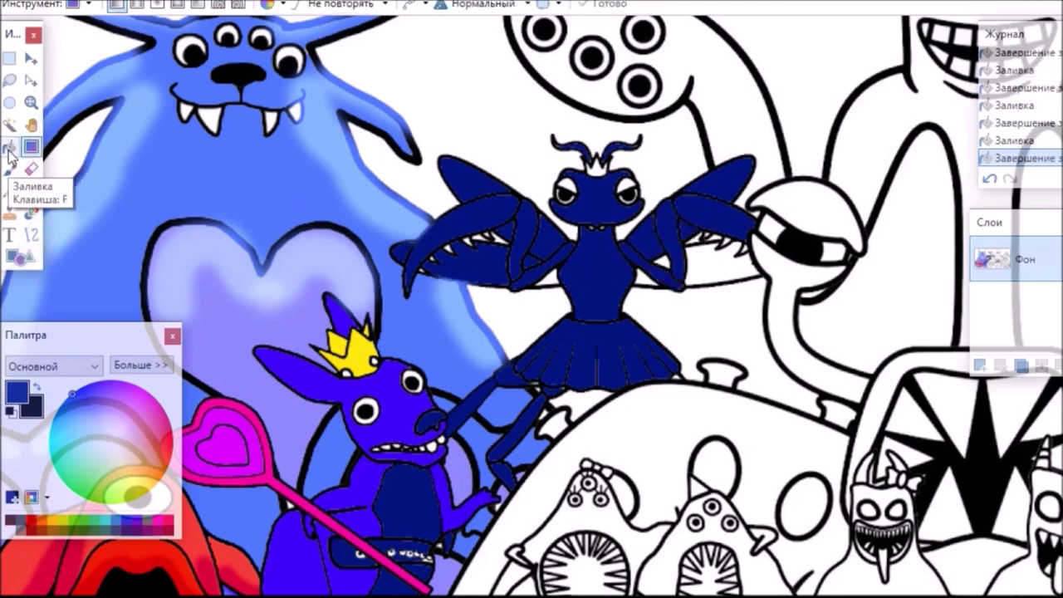
# Fill the mantis's crown with yellow and her eyelids with light turquoise
pyautogui.click(144, 492)
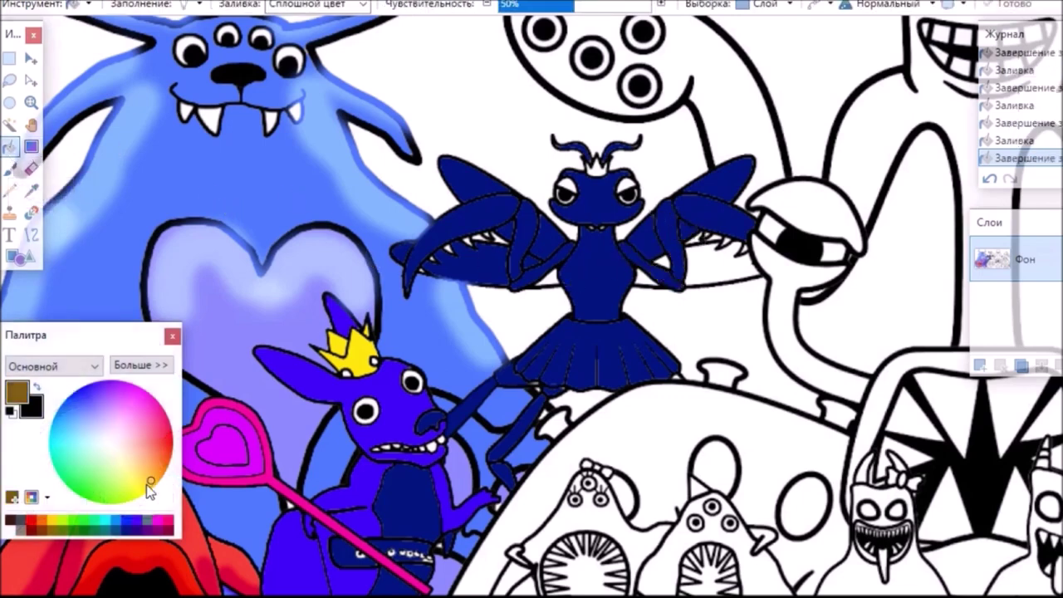
pyautogui.click(596, 168)
pyautogui.click(72, 453)
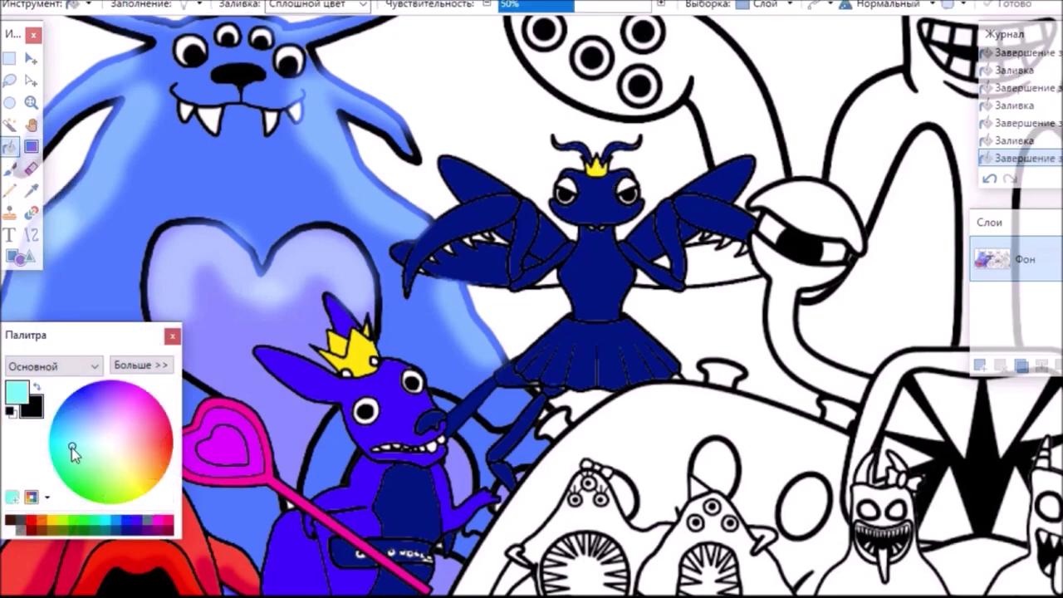
pyautogui.click(565, 187)
pyautogui.click(627, 187)
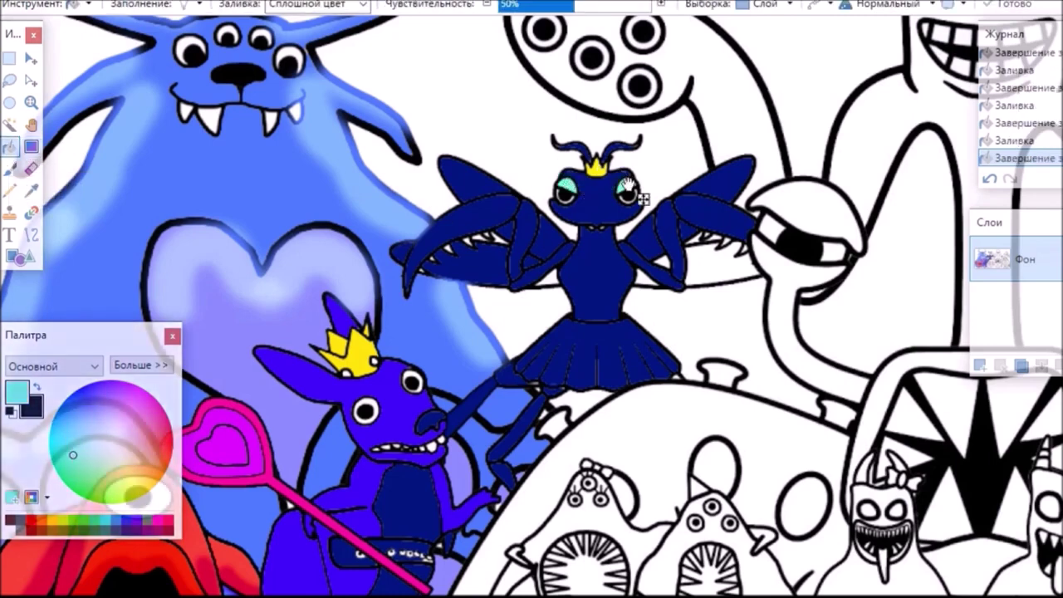
# Highlight the right side of the mantis's torso with a 15 px periwinkle brush in Lighten blending mode
pyautogui.click(10, 169)
pyautogui.click(774, 236)
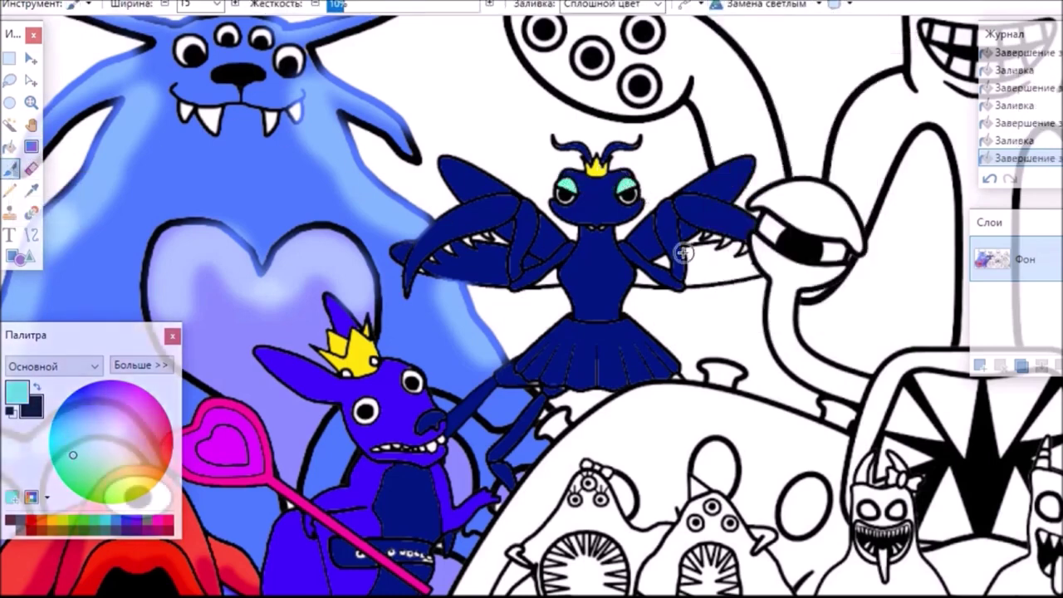
pyautogui.moveTo(608, 239)
pyautogui.mouseDown()
pyautogui.moveTo(612, 285)
pyautogui.moveTo(622, 270)
pyautogui.moveTo(624, 280)
pyautogui.moveTo(600, 317)
pyautogui.mouseUp()
pyautogui.hotkey('ctrl', 'z')
pyautogui.click(87, 409)
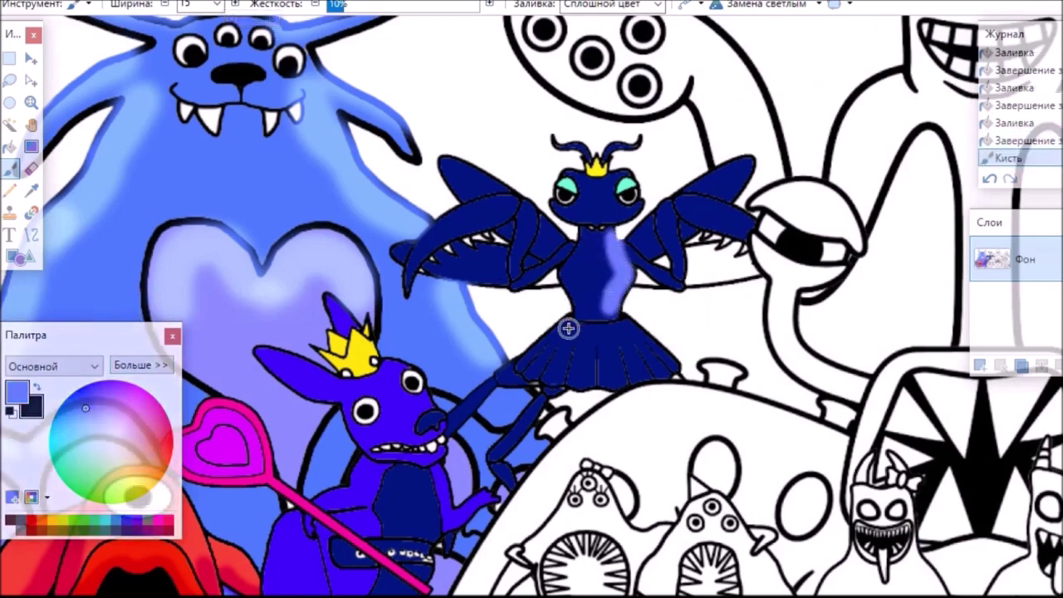
# Brush periwinkle highlights along the hem and folds of the mantis's skirt
pyautogui.moveTo(530, 358); pyautogui.dragTo(562, 372)
pyautogui.moveTo(582, 343); pyautogui.dragTo(580, 382)
pyautogui.moveTo(613, 347); pyautogui.dragTo(611, 377)
pyautogui.moveTo(632, 346)
pyautogui.mouseDown()
pyautogui.moveTo(643, 375)
pyautogui.moveTo(655, 357)
pyautogui.mouseUp()
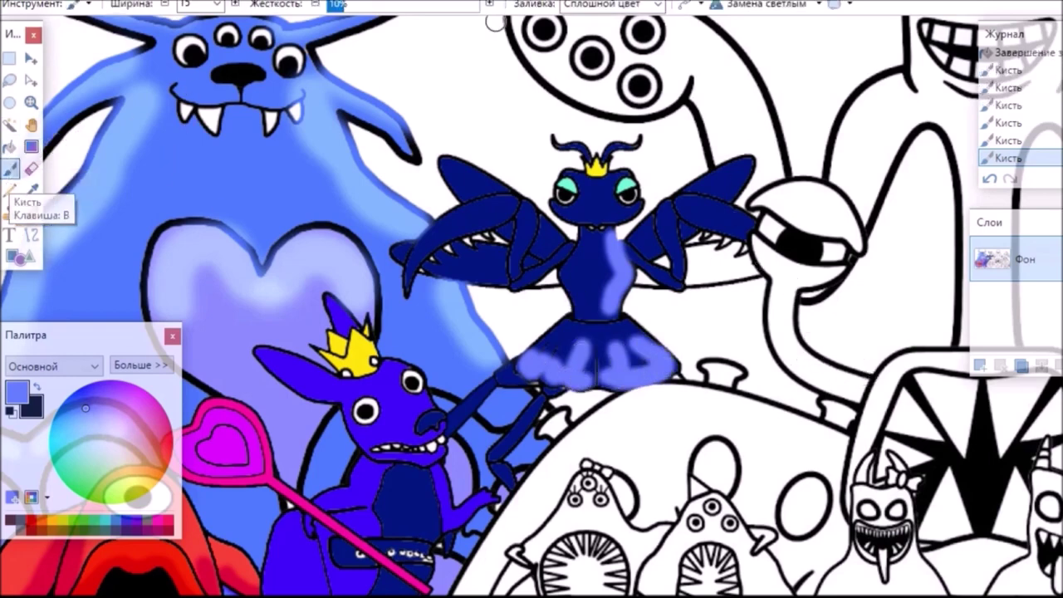
# Switch the brush to Screen blending mode and add periwinkle highlights to the mantis's upper wings and the areas beside her shoulders
pyautogui.click(817, 4)
pyautogui.click(764, 279)
pyautogui.moveTo(743, 166); pyautogui.dragTo(704, 189)
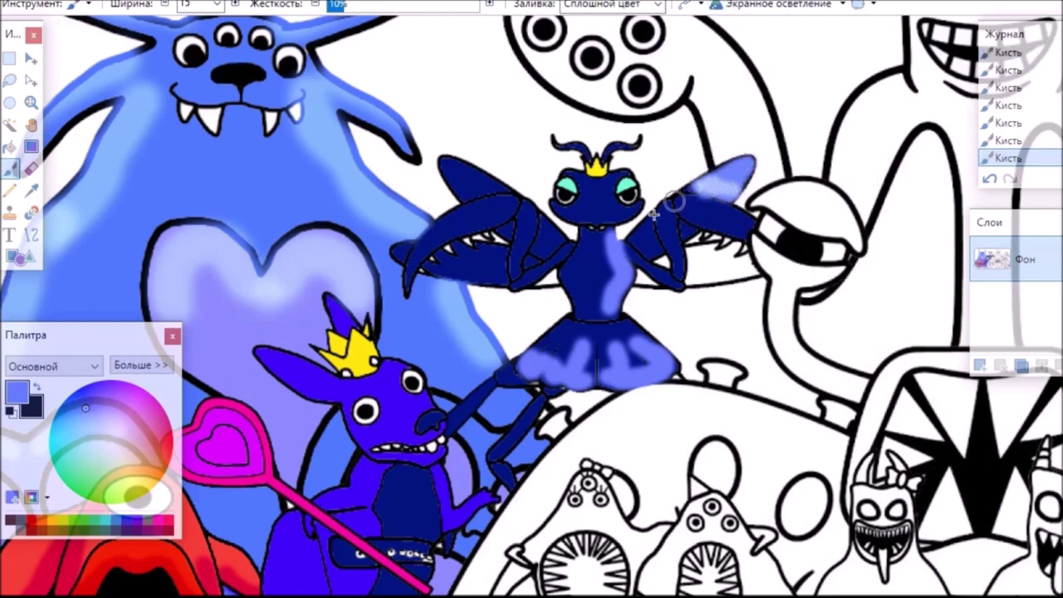
pyautogui.moveTo(540, 249)
pyautogui.mouseDown()
pyautogui.moveTo(546, 219)
pyautogui.moveTo(559, 243)
pyautogui.mouseUp()
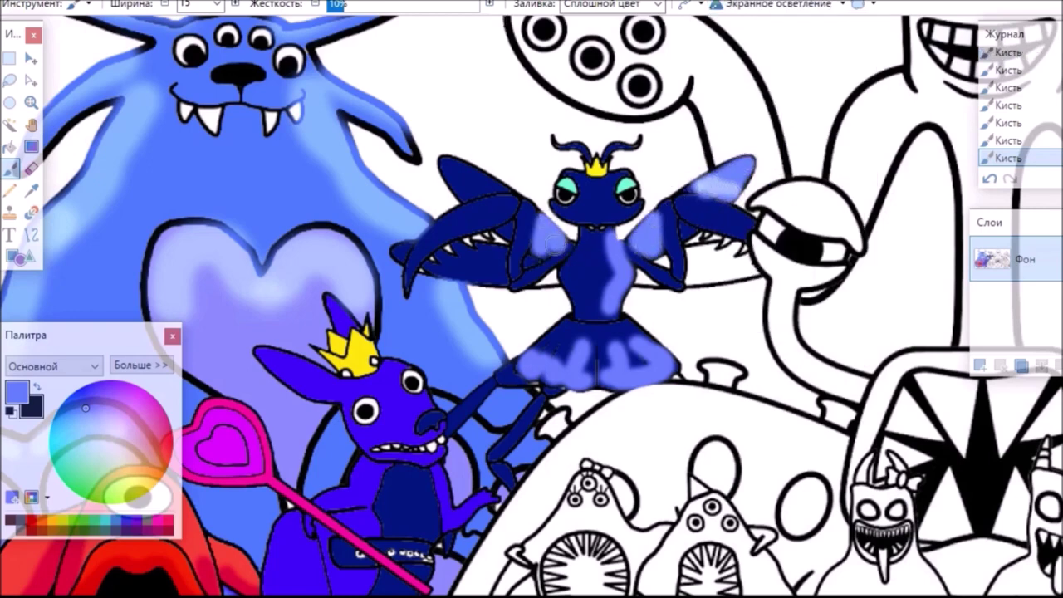
pyautogui.moveTo(496, 198); pyautogui.dragTo(445, 166)
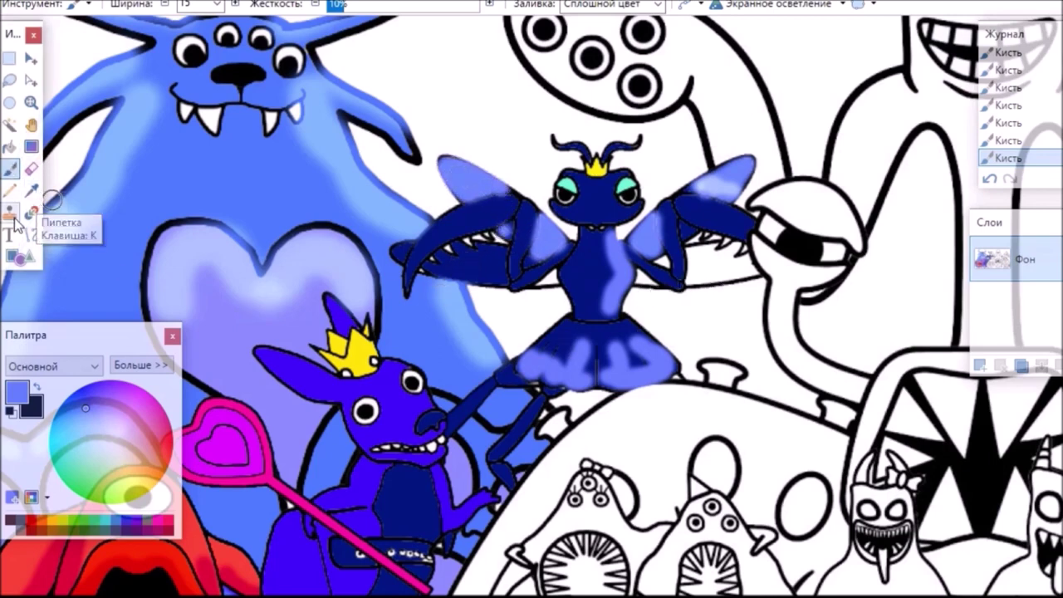
# Sample the mantis's navy and fill the leftover white areas around her right arm and lower wing in Normal blending mode
pyautogui.click(32, 190)
pyautogui.click(451, 253)
pyautogui.click(11, 152)
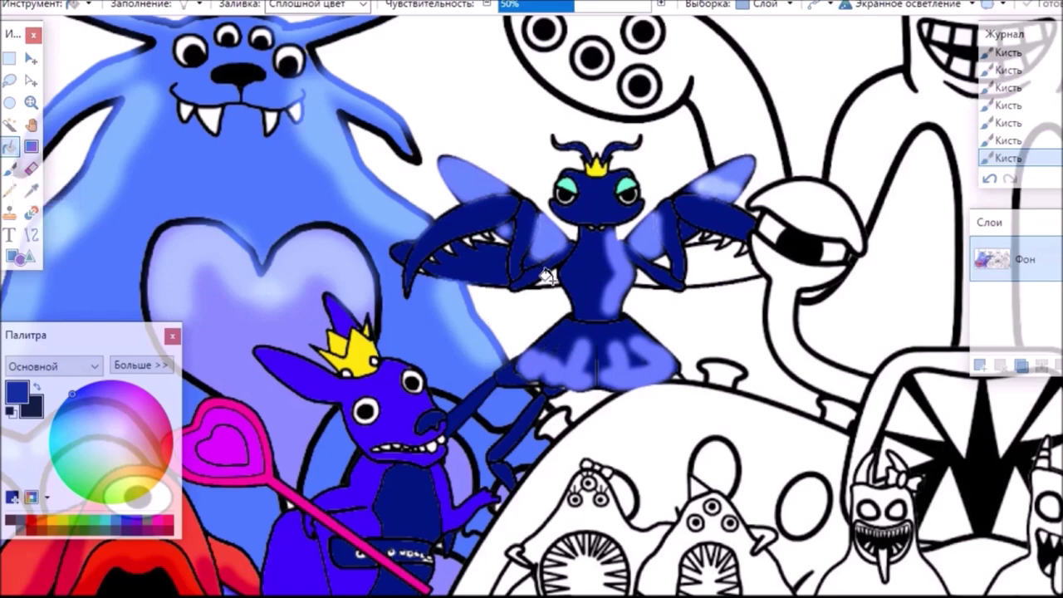
pyautogui.click(657, 292)
pyautogui.click(955, 5)
pyautogui.click(954, 26)
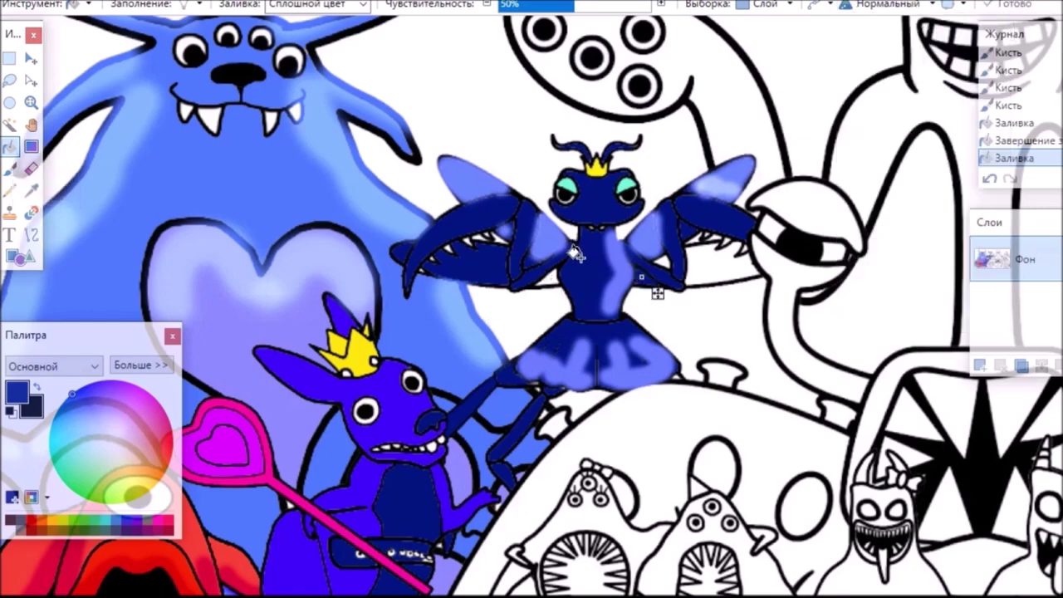
pyautogui.click(665, 260)
# Fill the big grinning monster's head and body and its five-eyed limb with bright sky blue
pyautogui.moveTo(681, 275); pyautogui.dragTo(257, 524)
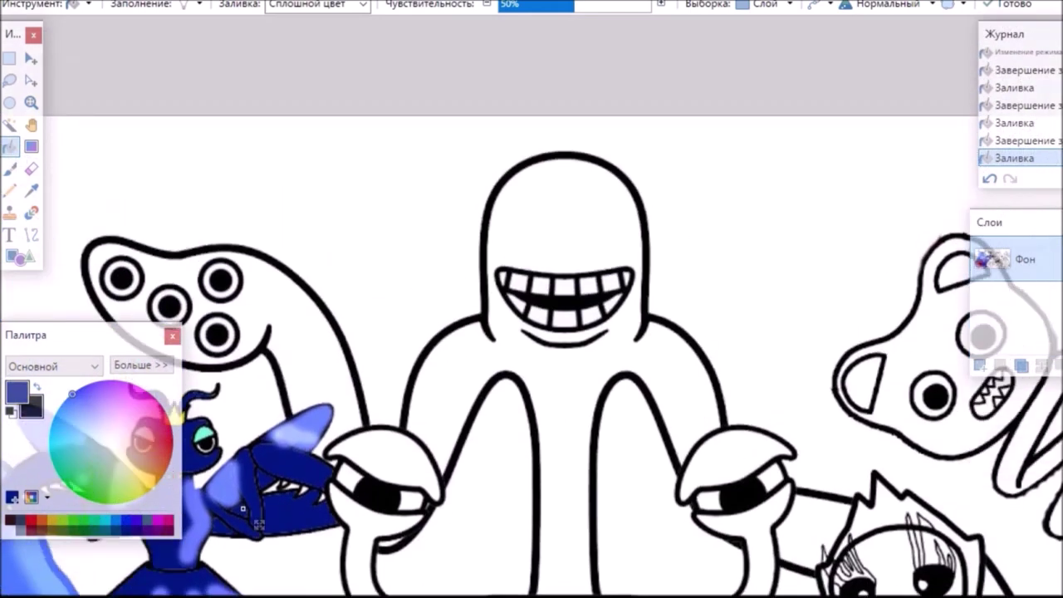
pyautogui.scroll(-1, 532, 333)
pyautogui.click(11, 148)
pyautogui.click(92, 411)
pyautogui.click(127, 523)
pyautogui.click(556, 152)
pyautogui.click(302, 283)
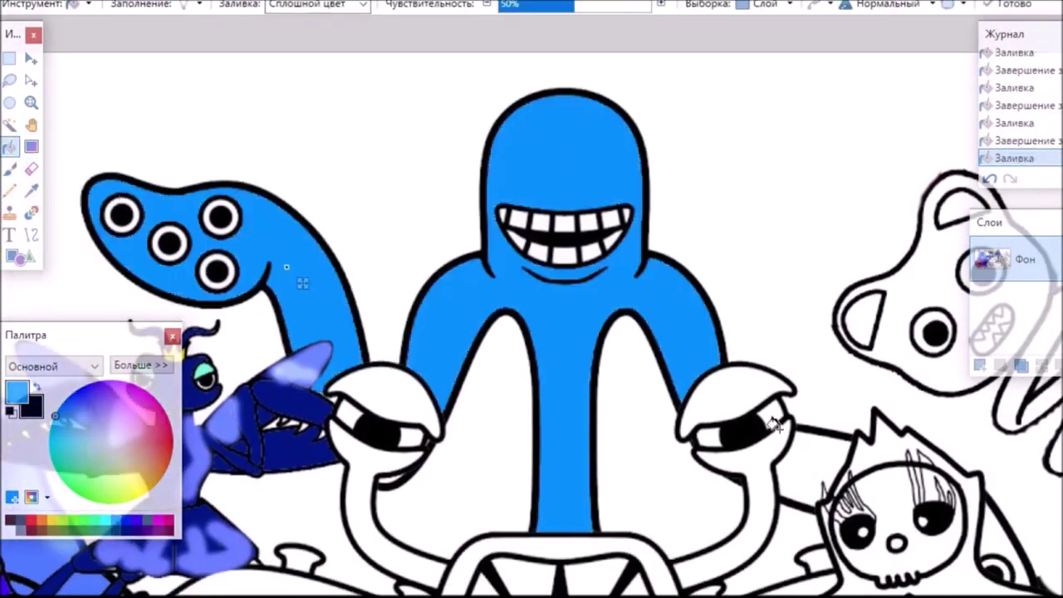
# Fill the blue monster's remaining parts beside the skeleton and the sliver under the left drooping eye with bright sky blue
pyautogui.click(807, 462)
pyautogui.click(383, 480)
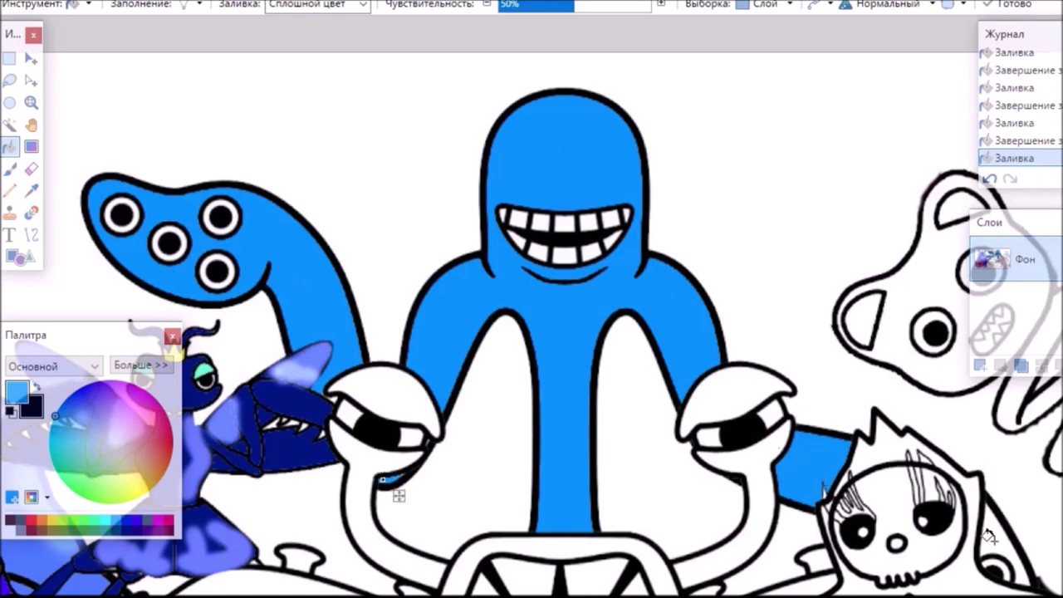
pyautogui.scroll(-8, 988, 536)
pyautogui.scroll(-2, 793, 420)
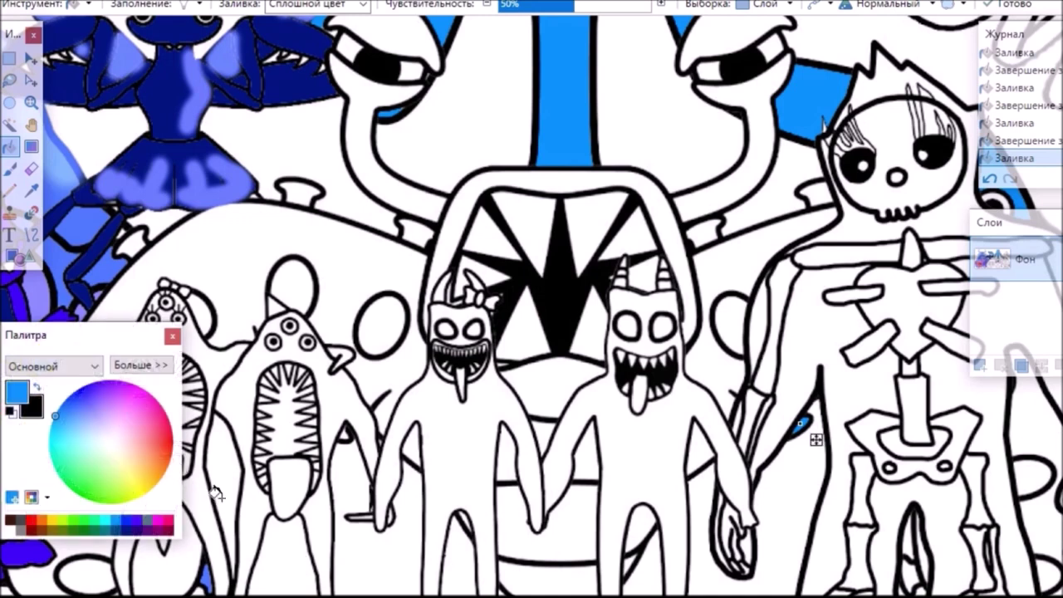
# Fill both eyestalks and drooping eyelids of the large wide-mouthed monster with orange
pyautogui.click(30, 146)
pyautogui.click(9, 146)
pyautogui.click(159, 478)
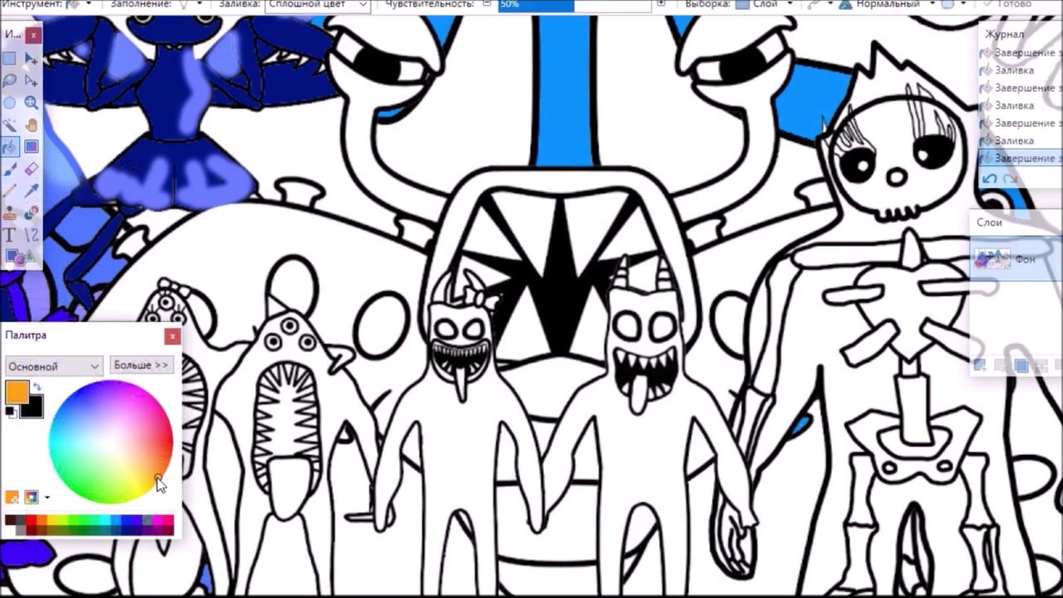
pyautogui.click(408, 198)
pyautogui.click(401, 29)
pyautogui.click(738, 30)
pyautogui.click(751, 101)
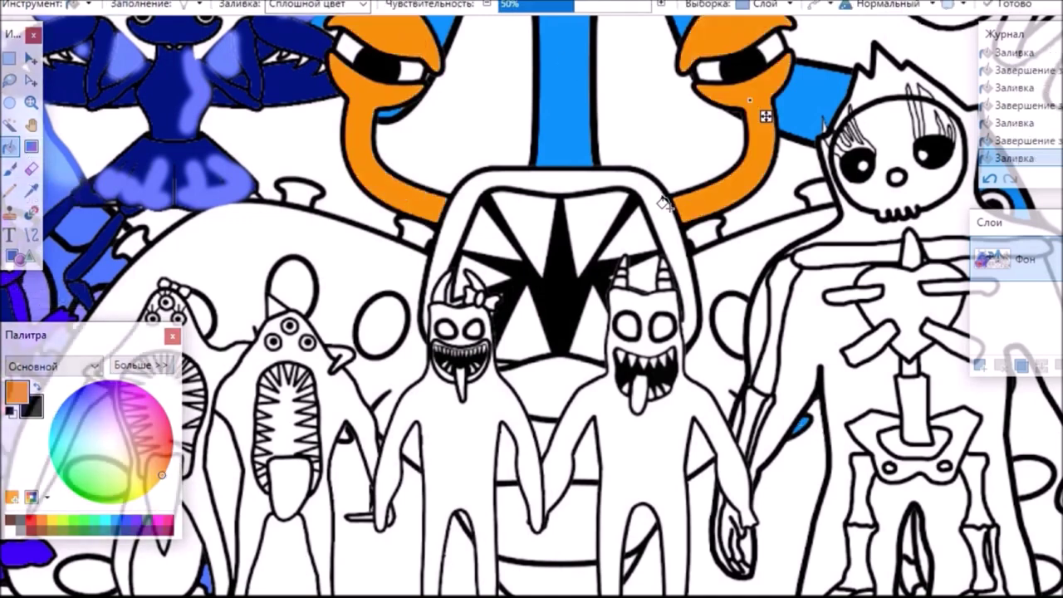
# Fill the wide-mouthed monster's lips, lower jaw, upper belly band and both sides of its body with orange
pyautogui.click(618, 180)
pyautogui.click(544, 370)
pyautogui.click(356, 278)
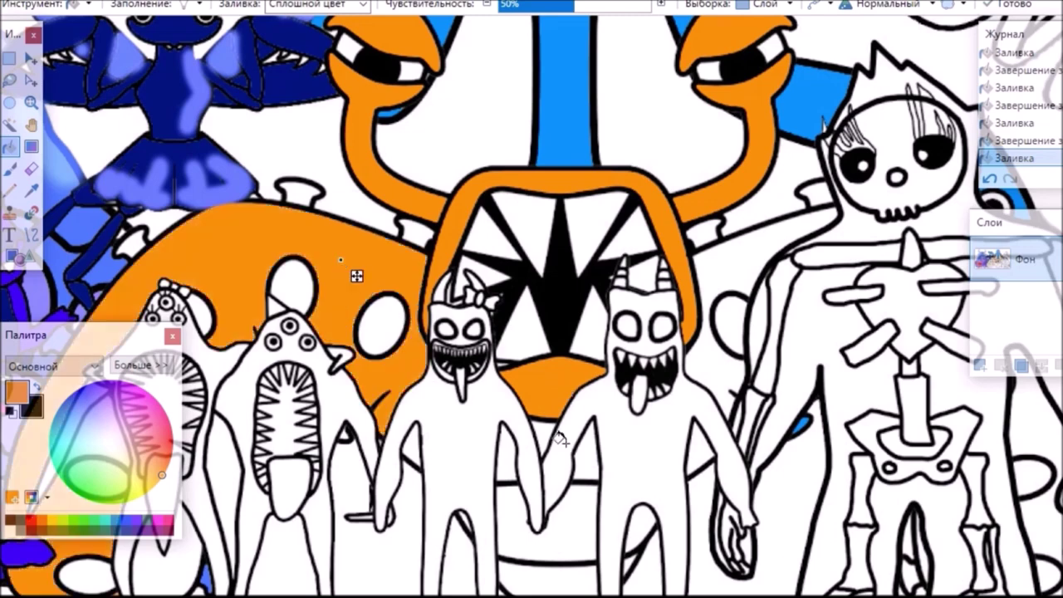
pyautogui.click(510, 456)
pyautogui.click(741, 368)
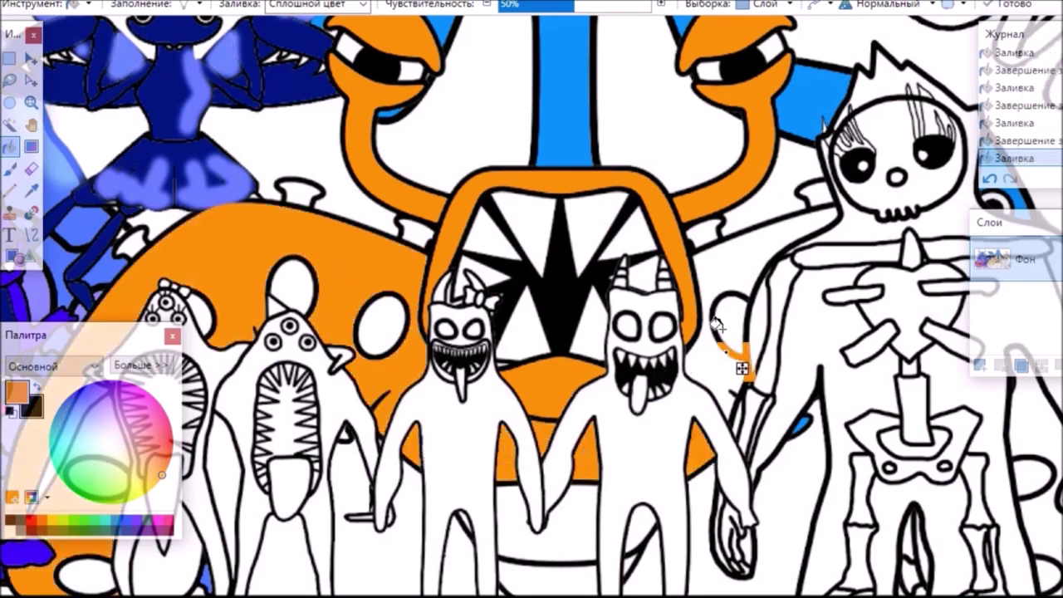
pyautogui.moveTo(742, 369); pyautogui.dragTo(732, 375)
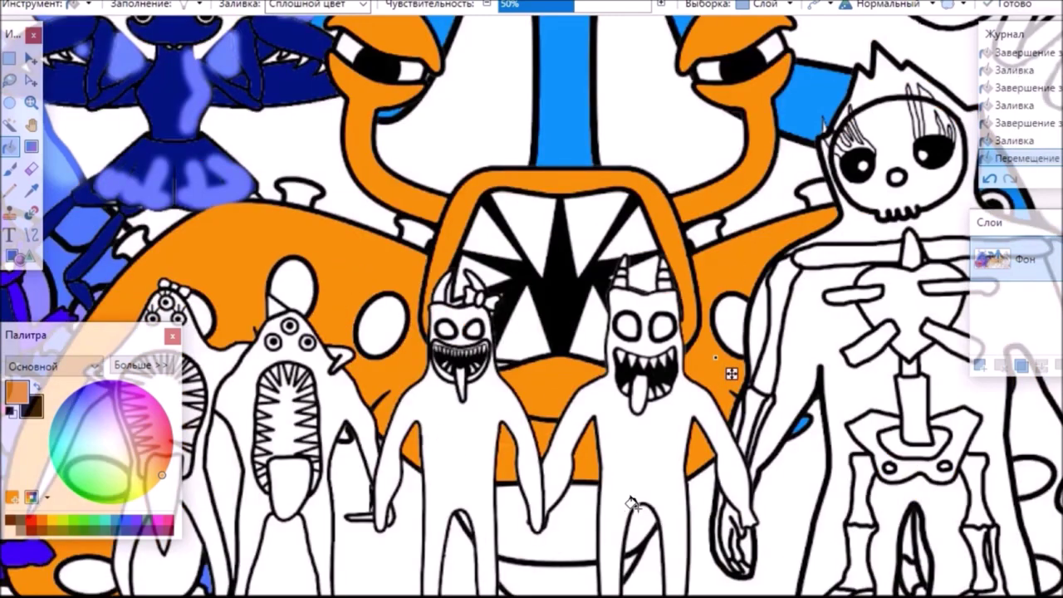
# Fill the orange monster's lower belly bands and the body areas visible between the smaller monsters' arms and legs with orange
pyautogui.click(579, 532)
pyautogui.click(565, 577)
pyautogui.click(654, 545)
pyautogui.click(644, 580)
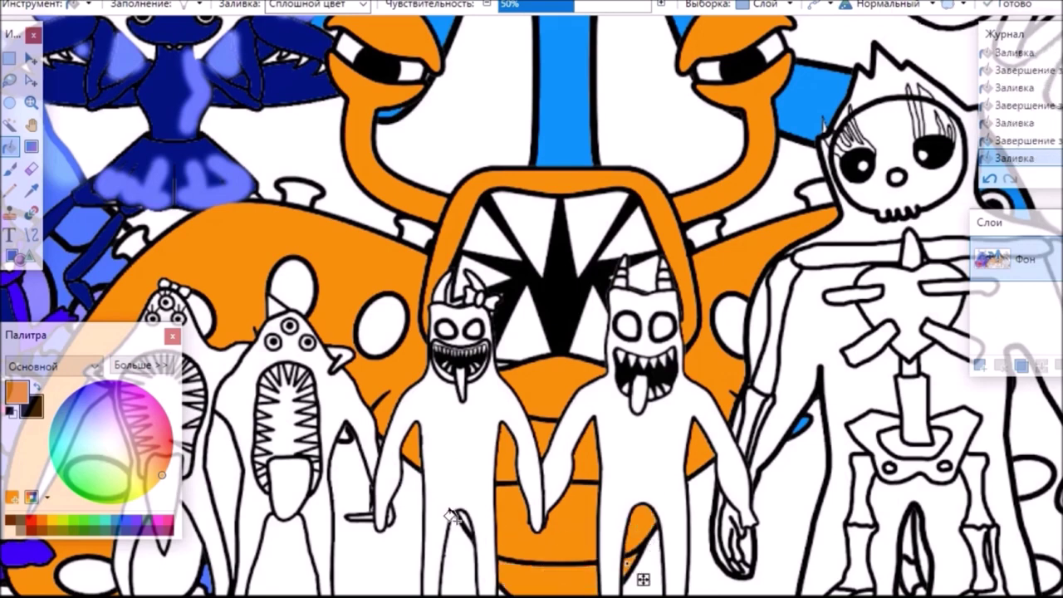
pyautogui.hscroll(-3, 612, 523)
pyautogui.click(448, 458)
pyautogui.click(332, 435)
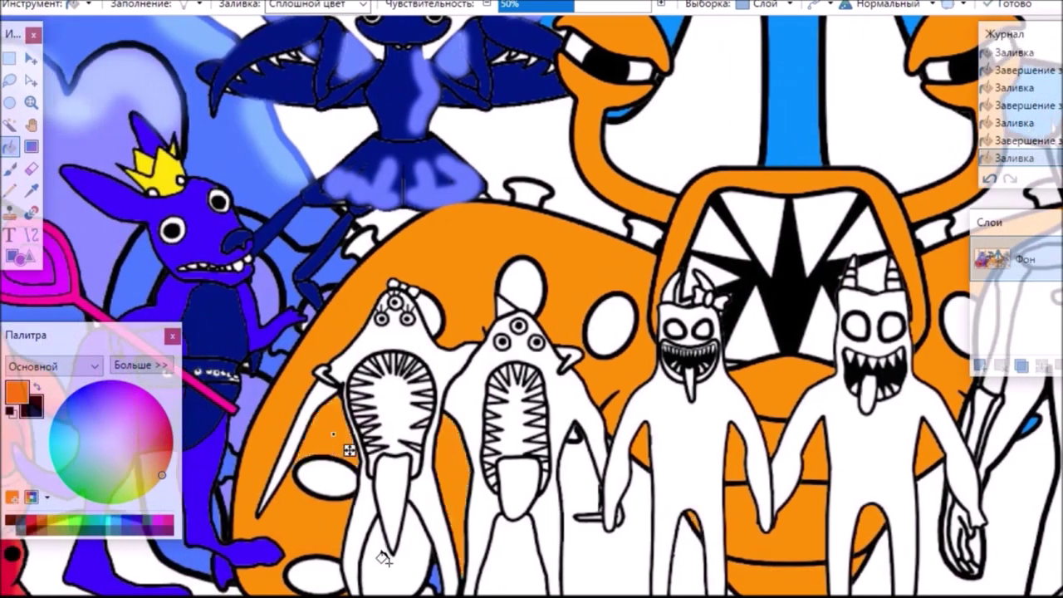
pyautogui.click(389, 572)
pyautogui.click(572, 433)
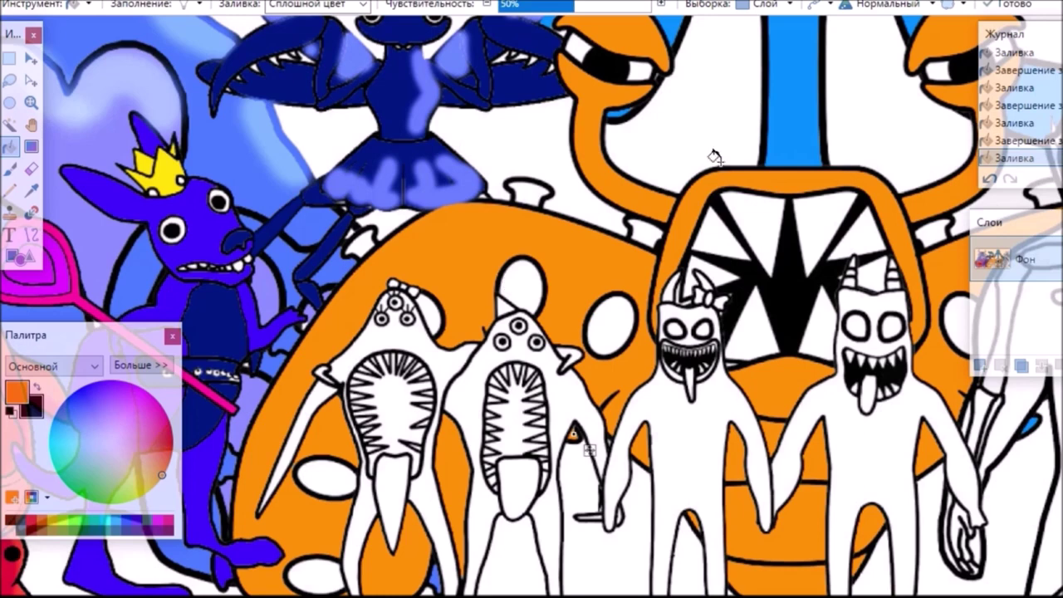
# Fill the spots and tube-like vents on the left half of the orange monster with red-orange
pyautogui.click(164, 461)
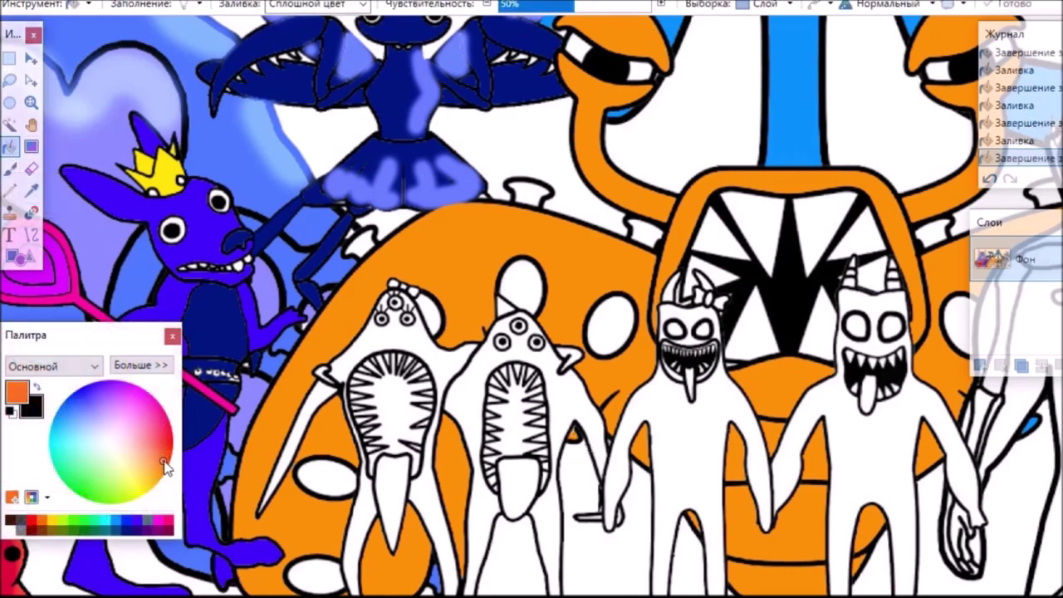
pyautogui.click(305, 478)
pyautogui.click(328, 575)
pyautogui.click(425, 304)
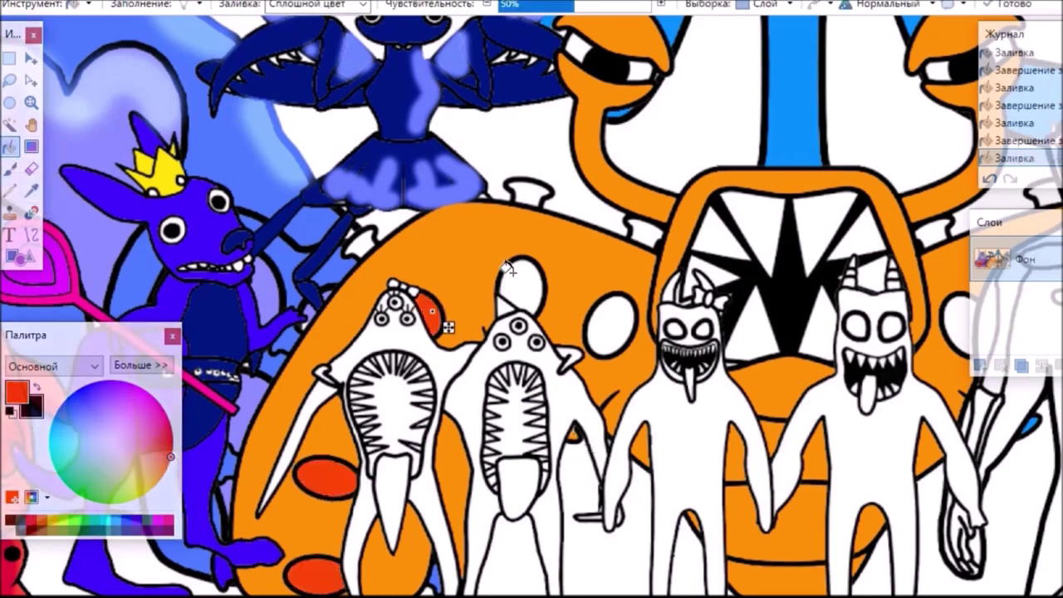
pyautogui.click(516, 271)
pyautogui.click(615, 324)
pyautogui.click(529, 190)
pyautogui.click(359, 243)
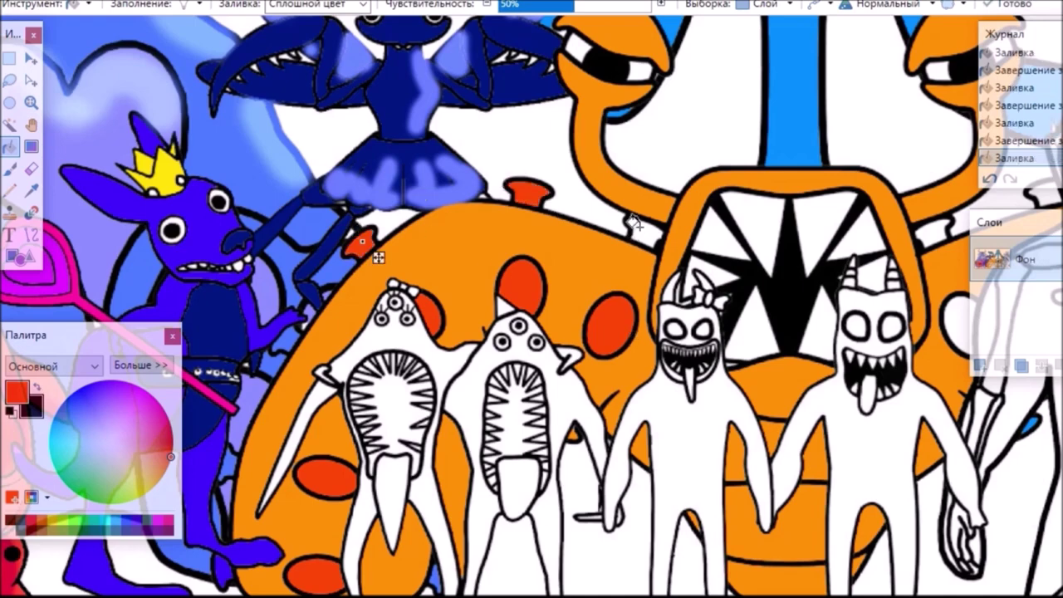
pyautogui.click(644, 229)
# Fill the orange monster's remaining right-side vents and spot and its lowest belly band with red-orange
pyautogui.hscroll(5, 570, 317)
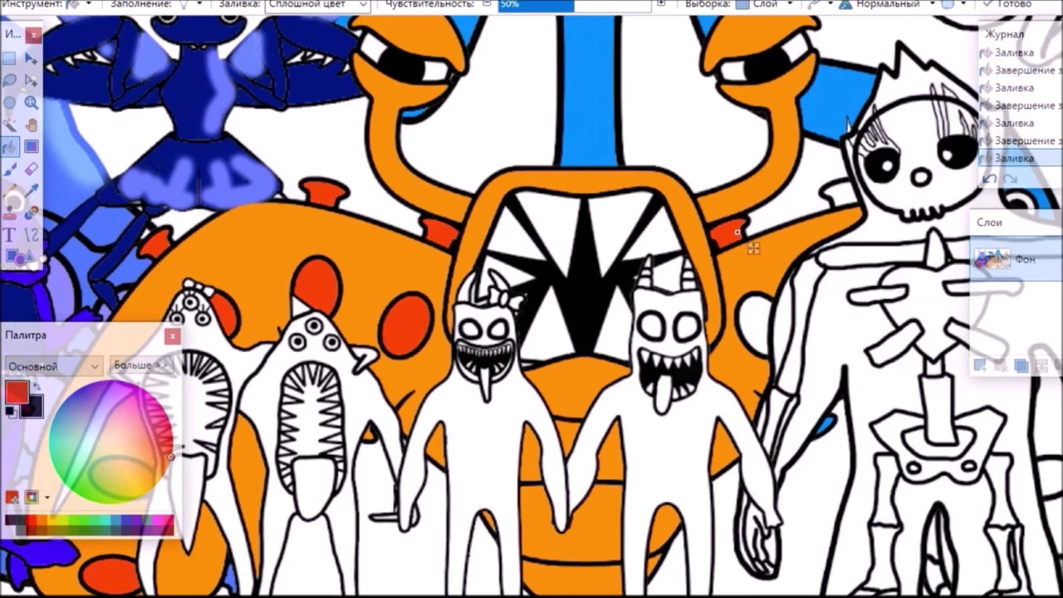
pyautogui.click(568, 315)
pyautogui.click(394, 577)
pyautogui.click(656, 194)
pyautogui.hscroll(-2, 659, 192)
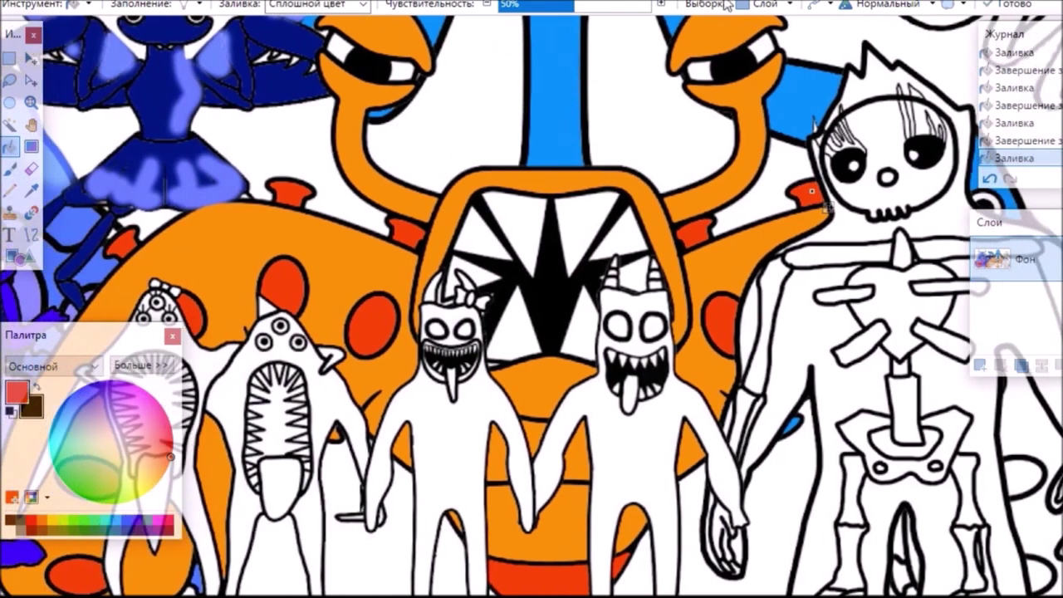
# Switch to Glow blending mode and brush red-orange shading along the orange monster's belly folds and body edges
pyautogui.click(885, 5)
pyautogui.click(889, 152)
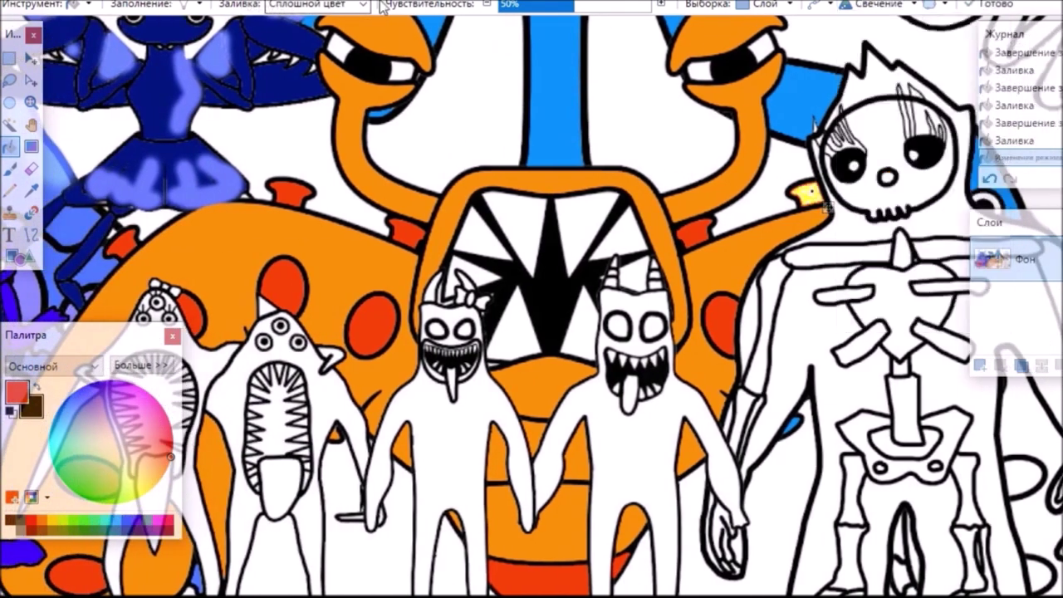
pyautogui.click(10, 171)
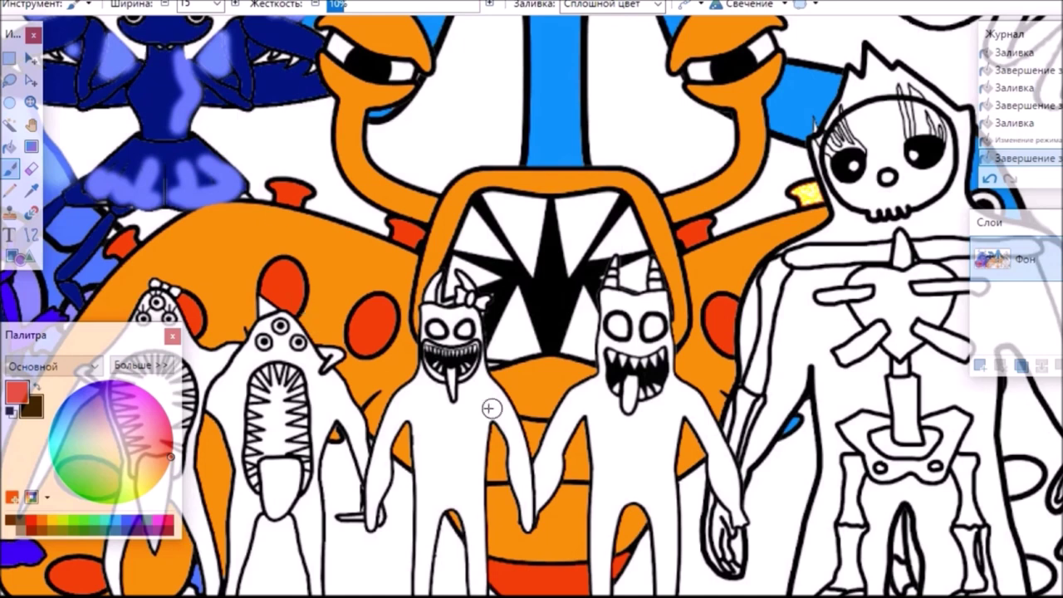
pyautogui.moveTo(515, 409); pyautogui.dragTo(552, 410)
pyautogui.moveTo(492, 473)
pyautogui.mouseDown()
pyautogui.moveTo(556, 478)
pyautogui.moveTo(499, 474)
pyautogui.mouseUp()
pyautogui.moveTo(542, 551)
pyautogui.mouseDown()
pyautogui.moveTo(613, 550)
pyautogui.moveTo(647, 512)
pyautogui.mouseUp()
pyautogui.moveTo(715, 420); pyautogui.dragTo(741, 361)
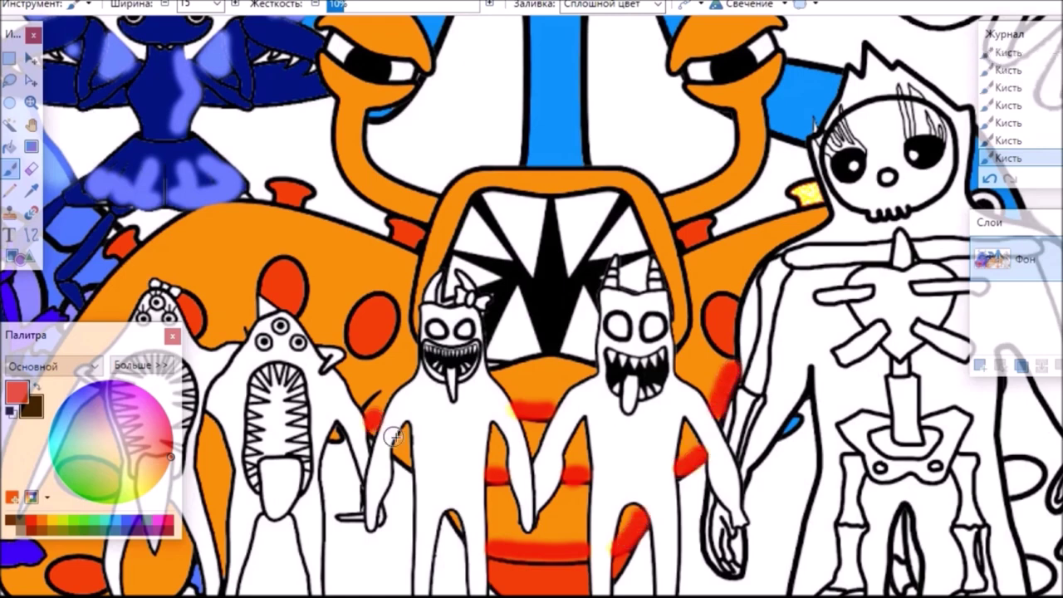
pyautogui.hscroll(-3, 845, 437)
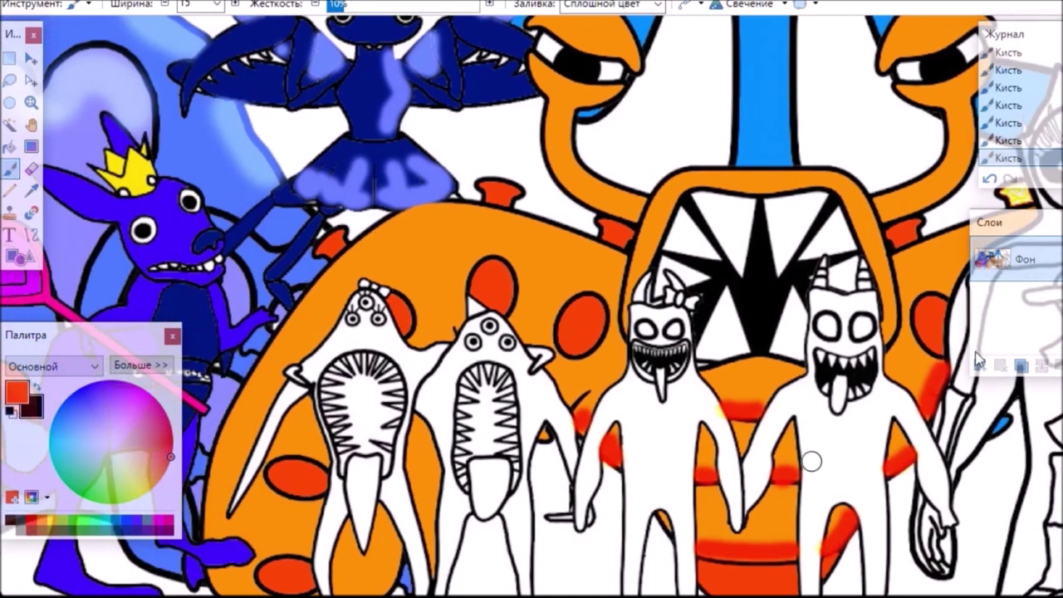
# In Normal blending mode, fill the rightmost horned monster's body and the tongues of the three monsters beside it with red
pyautogui.scroll(-3, 962, 215)
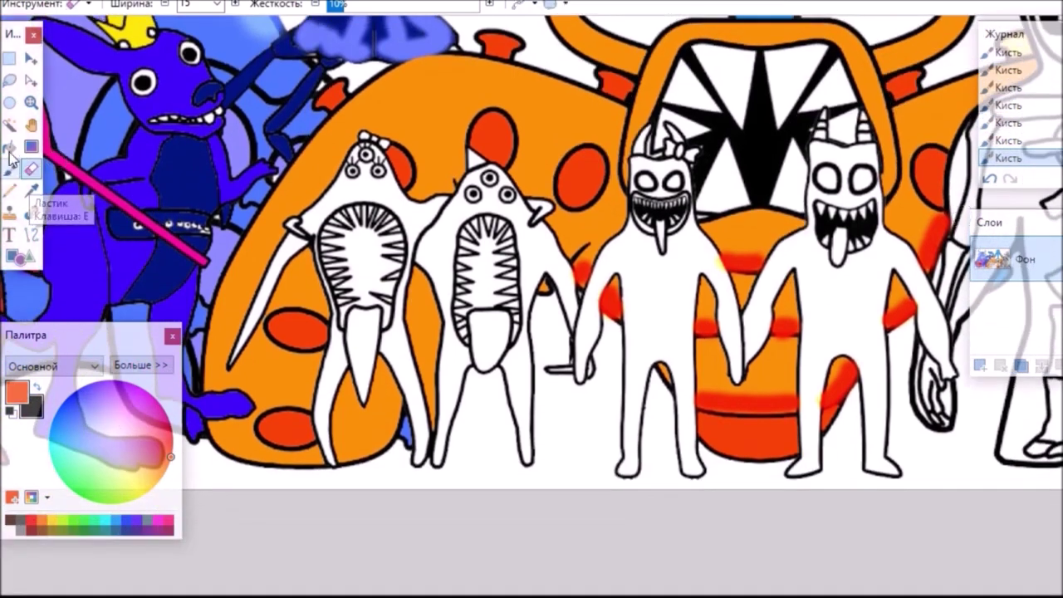
pyautogui.click(10, 146)
pyautogui.click(880, 5)
pyautogui.click(895, 25)
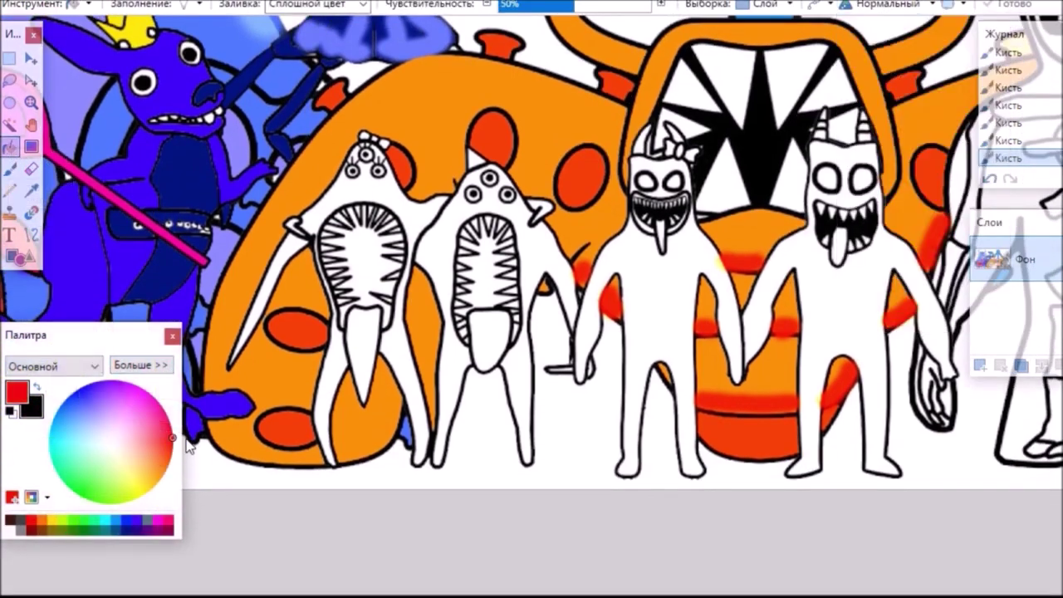
pyautogui.click(861, 171)
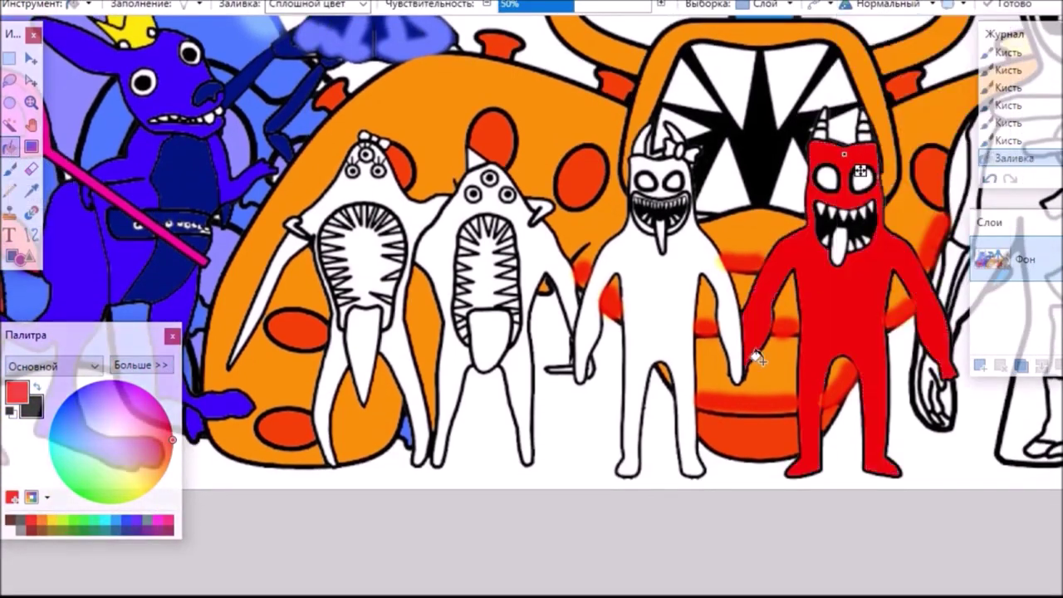
pyautogui.click(352, 332)
pyautogui.click(489, 336)
pyautogui.click(664, 237)
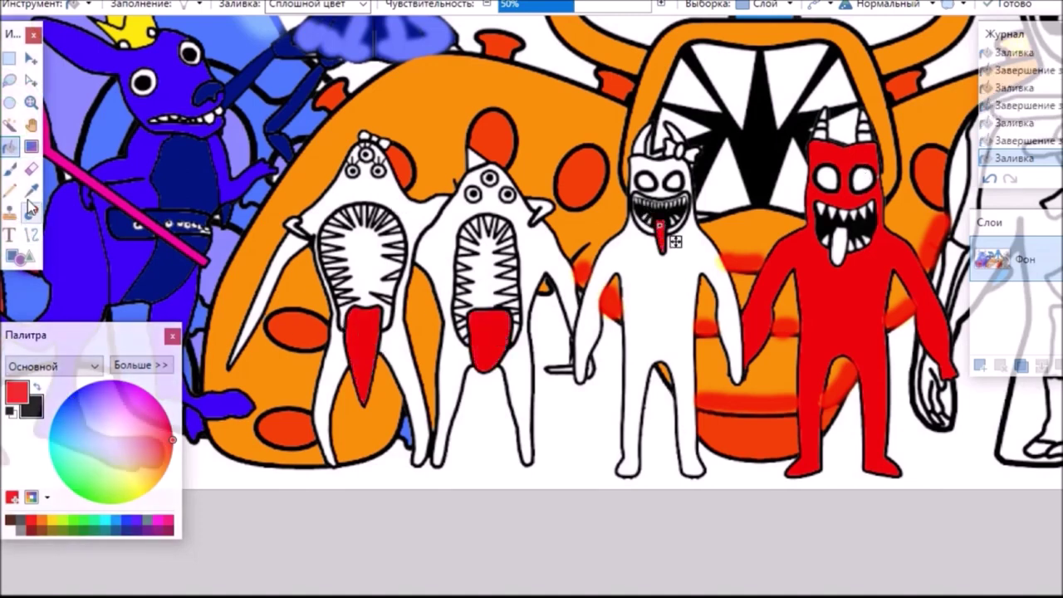
# Fill the red horned monster's tongue and alternate bands of its horns with coral orange
pyautogui.moveTo(171, 449); pyautogui.dragTo(164, 455)
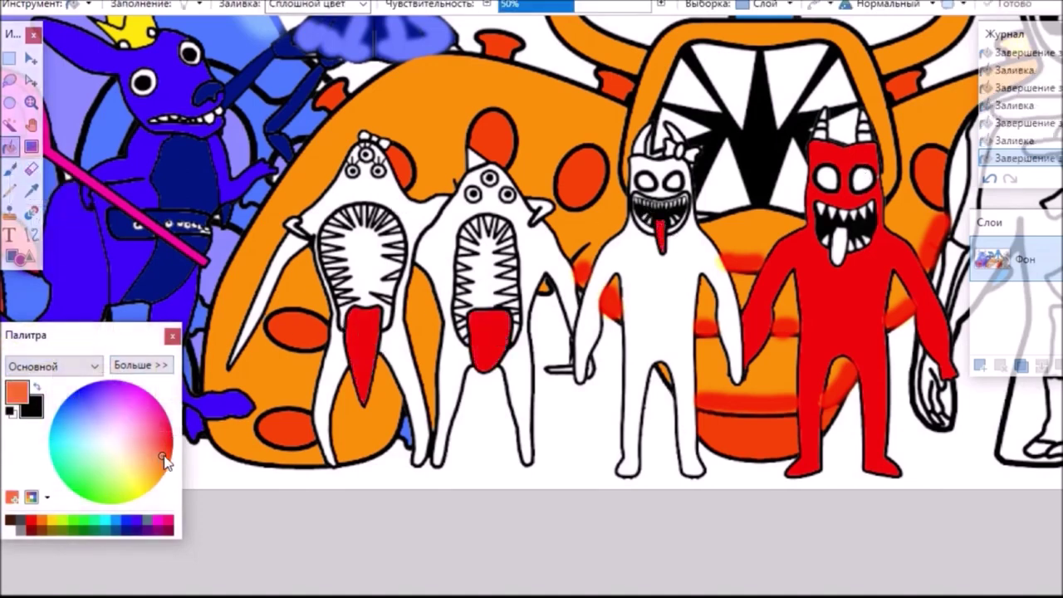
pyautogui.click(841, 248)
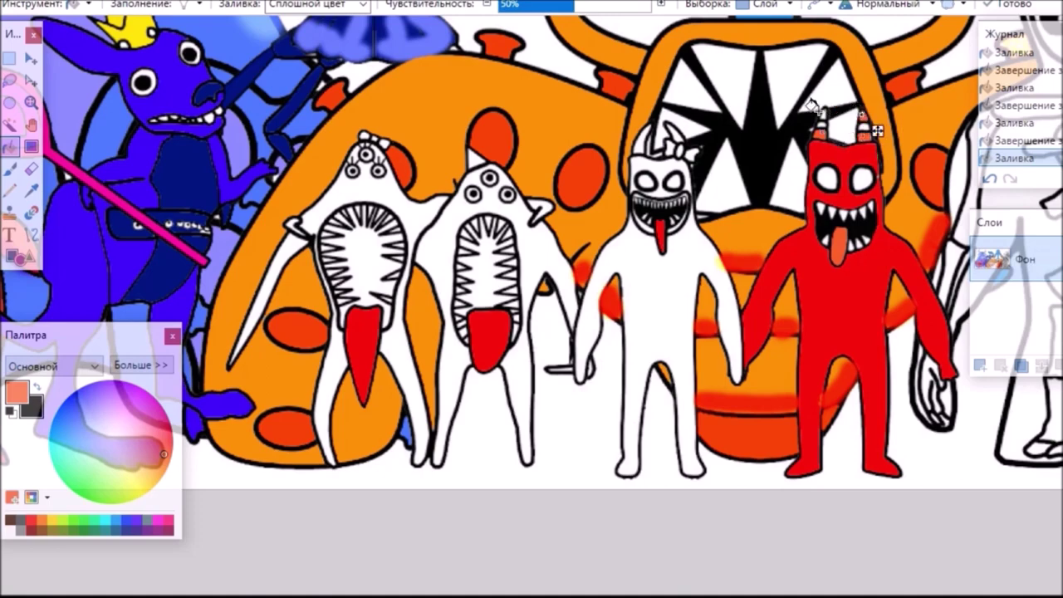
pyautogui.click(648, 223)
pyautogui.moveTo(839, 133); pyautogui.dragTo(842, 132)
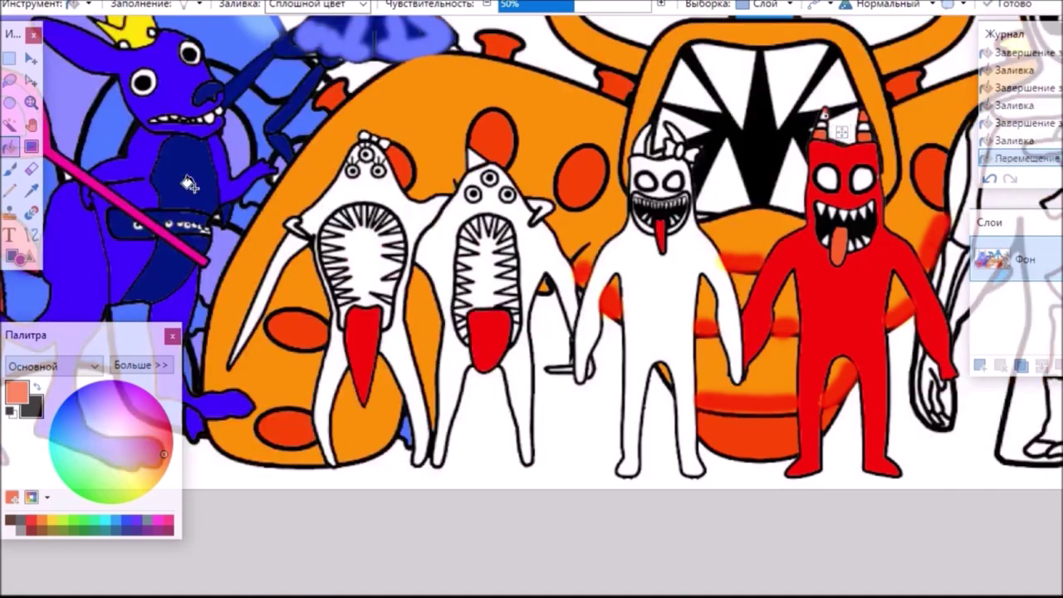
# Fill the bows on the leftmost three-eyed monster and the white horned monster with pink
pyautogui.click(10, 147)
pyautogui.click(147, 422)
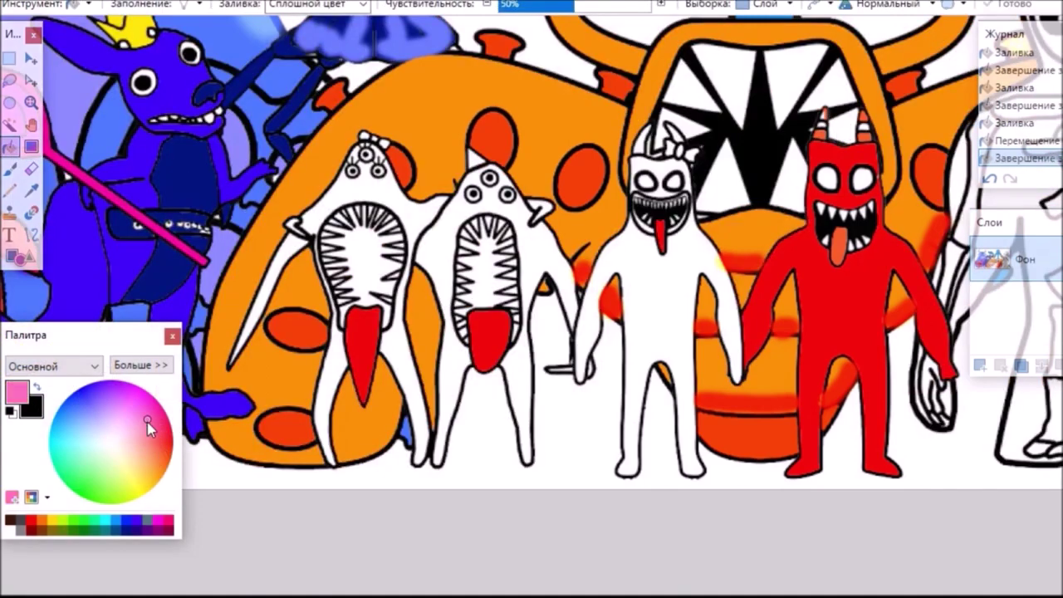
pyautogui.click(374, 138)
pyautogui.click(367, 124)
pyautogui.click(669, 146)
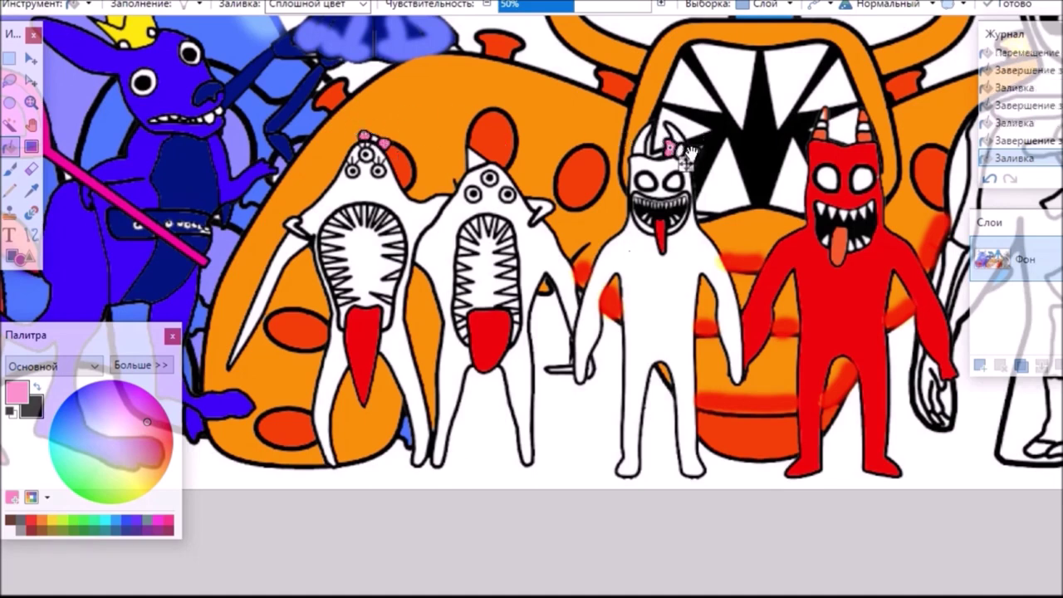
pyautogui.click(683, 150)
# Fill the leftmost three-eyed monster's head, body, arm and leg with pink and its mouth interior with magenta
pyautogui.click(334, 187)
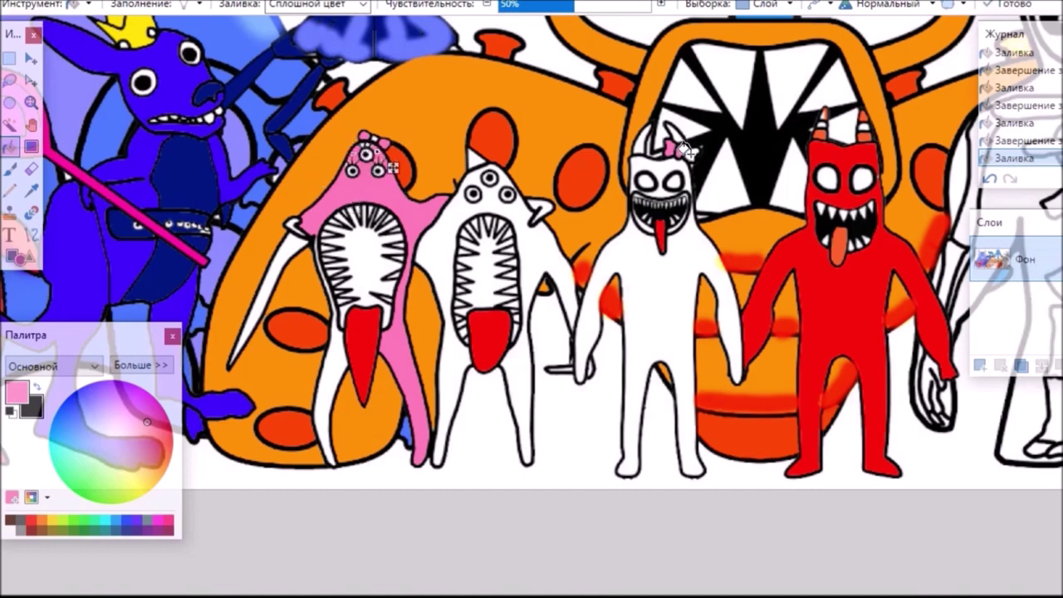
pyautogui.click(284, 251)
pyautogui.click(332, 370)
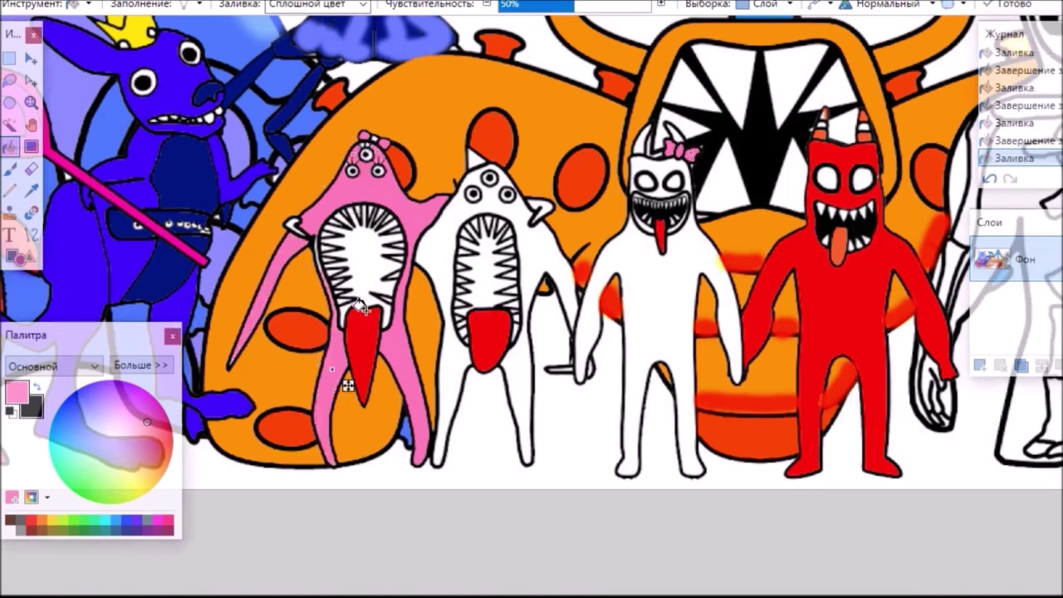
pyautogui.click(159, 404)
pyautogui.click(365, 258)
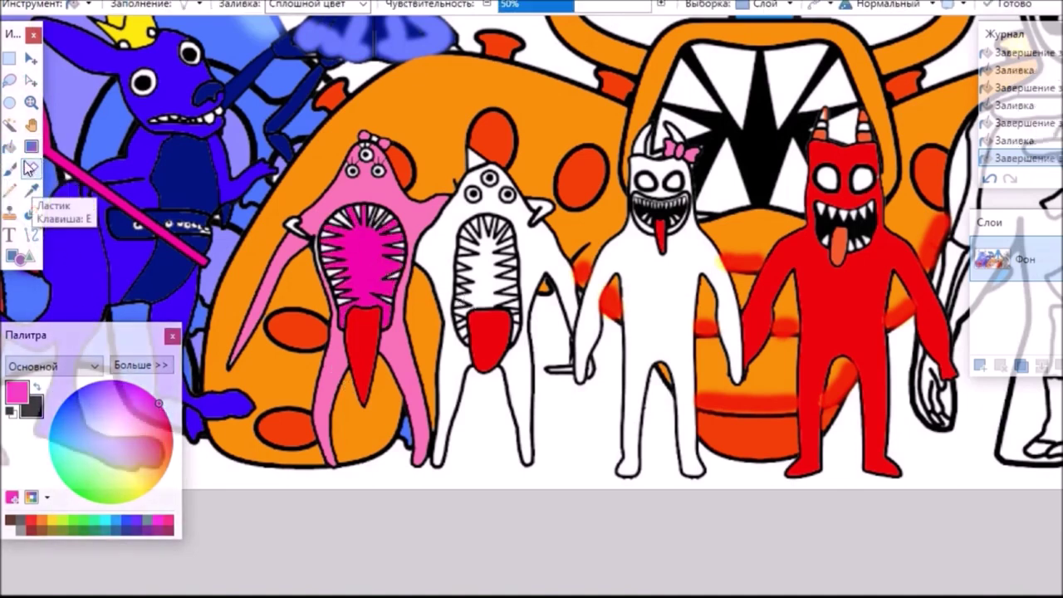
# Fill the second three-eyed monster's body with red and its mouth interior with dark red
pyautogui.click(173, 437)
pyautogui.click(515, 214)
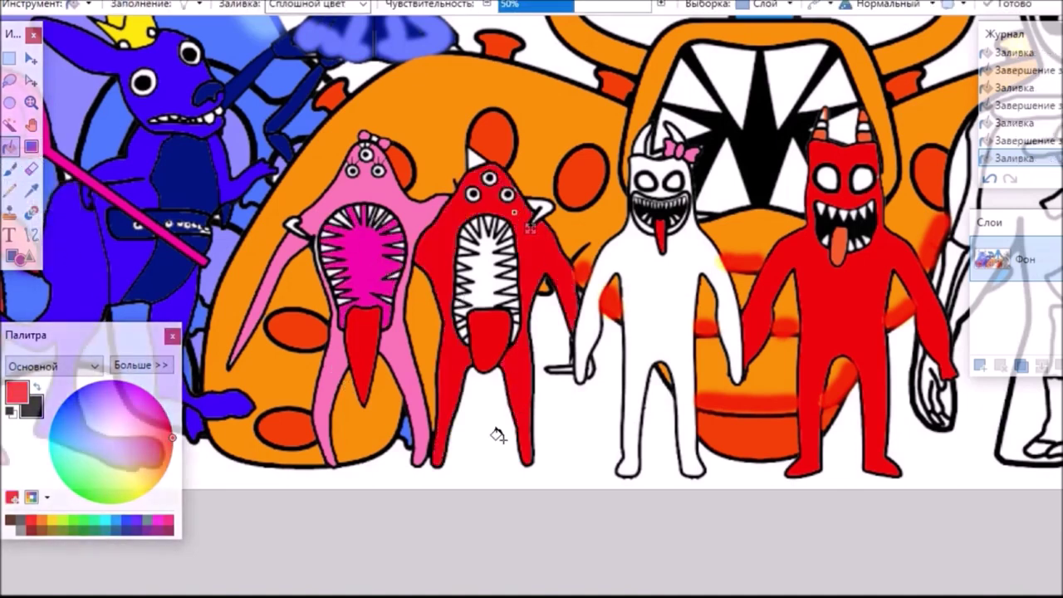
pyautogui.click(12, 170)
pyautogui.click(10, 147)
pyautogui.click(171, 455)
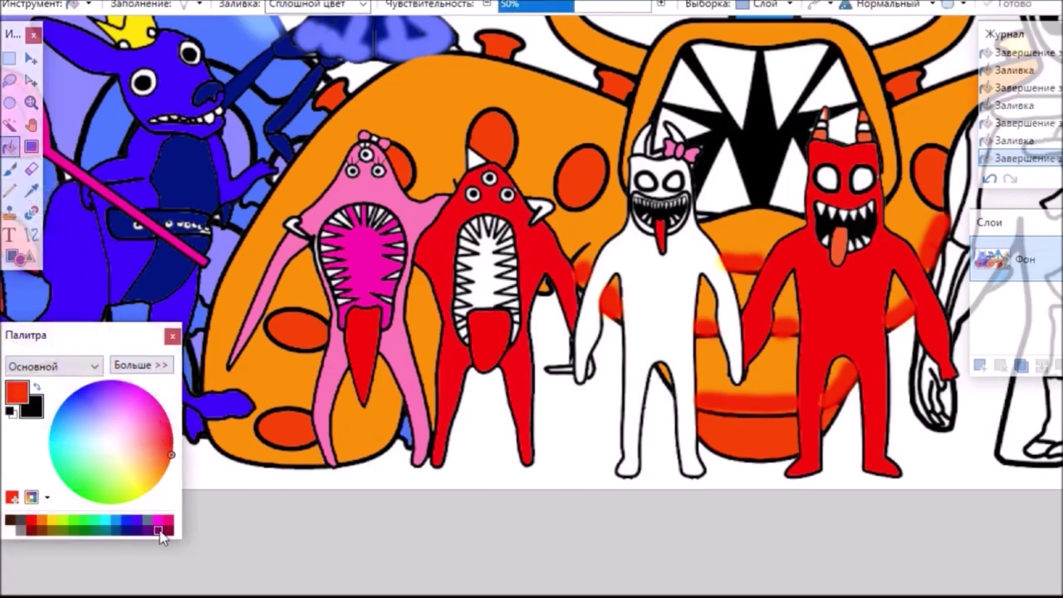
pyautogui.click(487, 269)
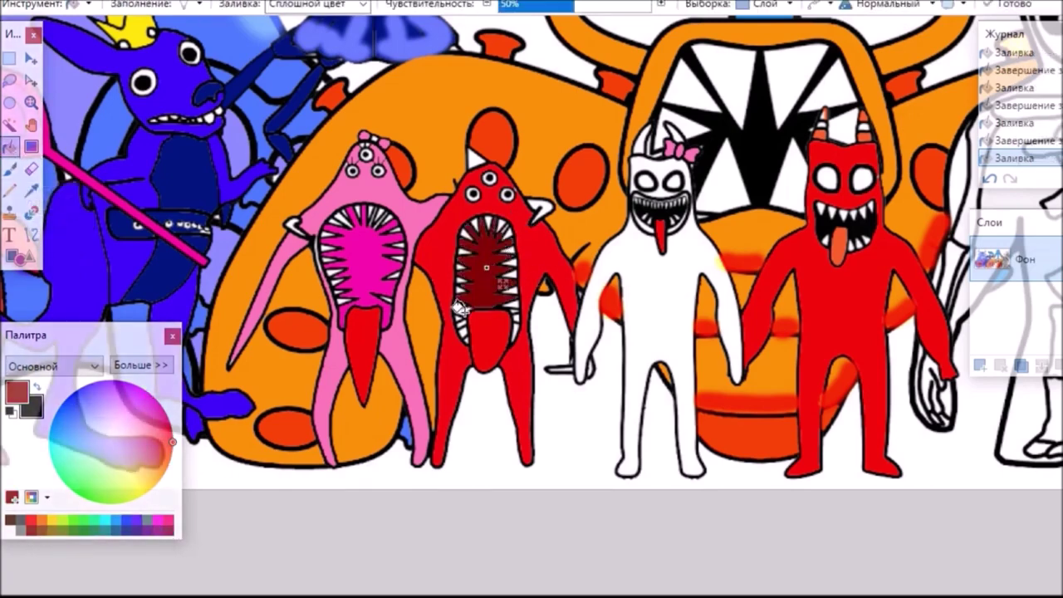
pyautogui.scroll(1, 480, 324)
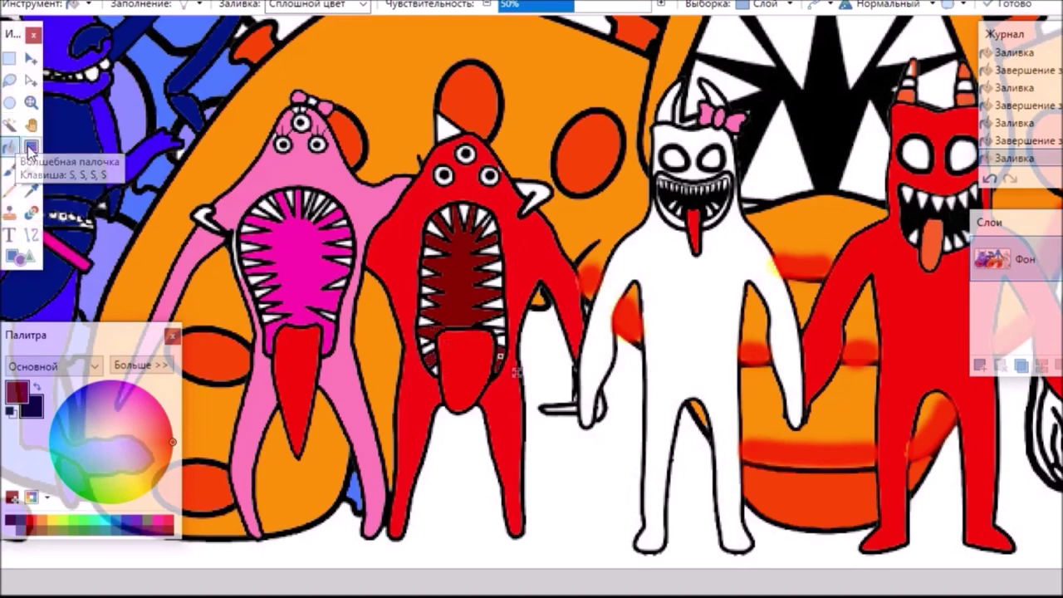
# Sample the neighbouring monster's red and fill the pink monster's small shoulder claw with it
pyautogui.click(31, 191)
pyautogui.click(410, 209)
pyautogui.click(9, 146)
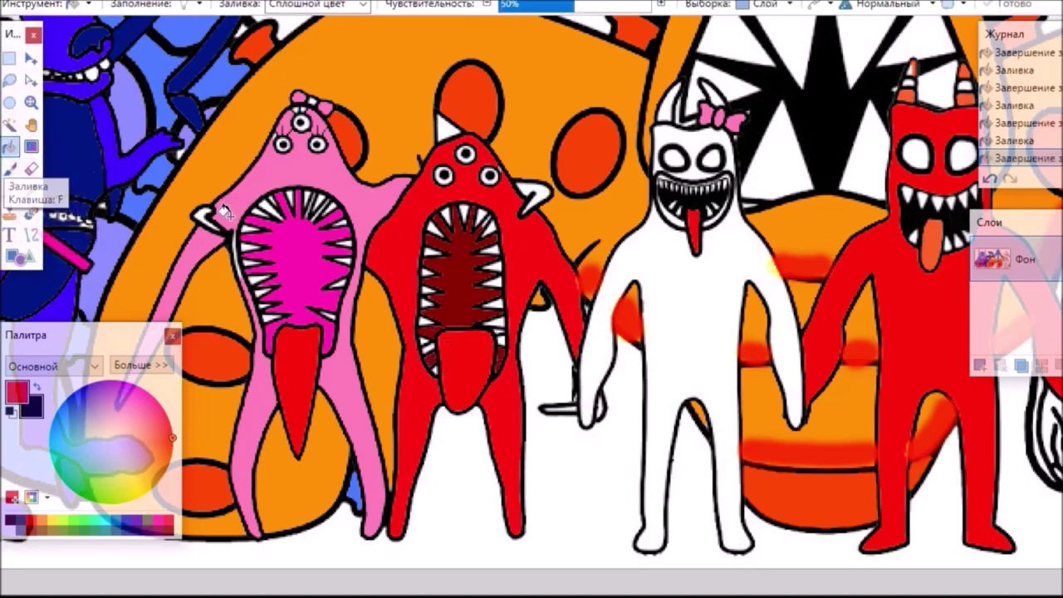
pyautogui.click(199, 207)
pyautogui.hotkey('ctrl', 'z')
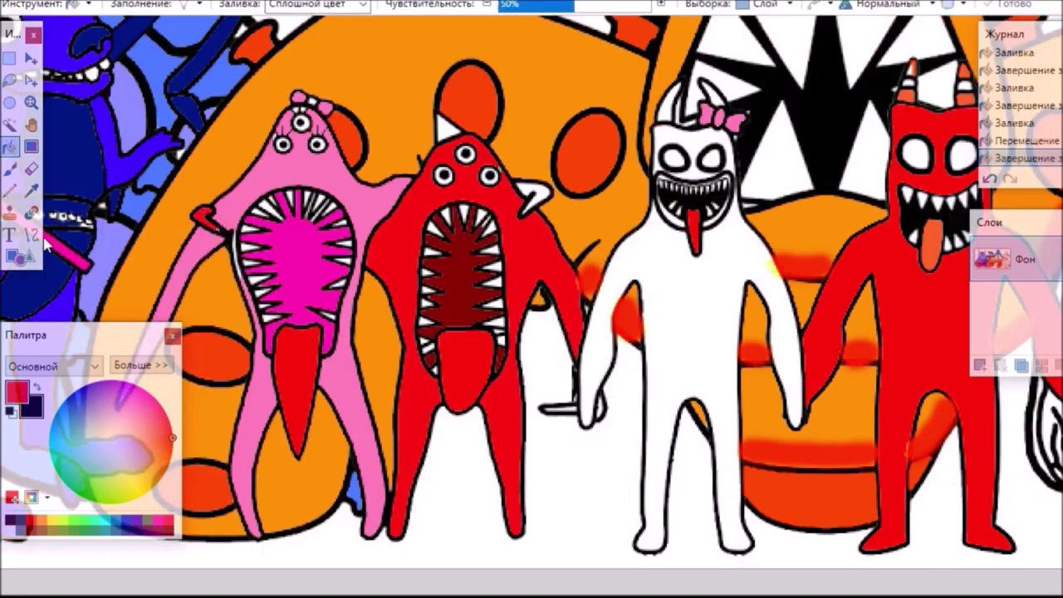
# Sample the pink monster's color and fill the claw on the red three-eyed monster's shoulder with it
pyautogui.click(31, 191)
pyautogui.click(66, 254)
pyautogui.click(9, 146)
pyautogui.click(532, 195)
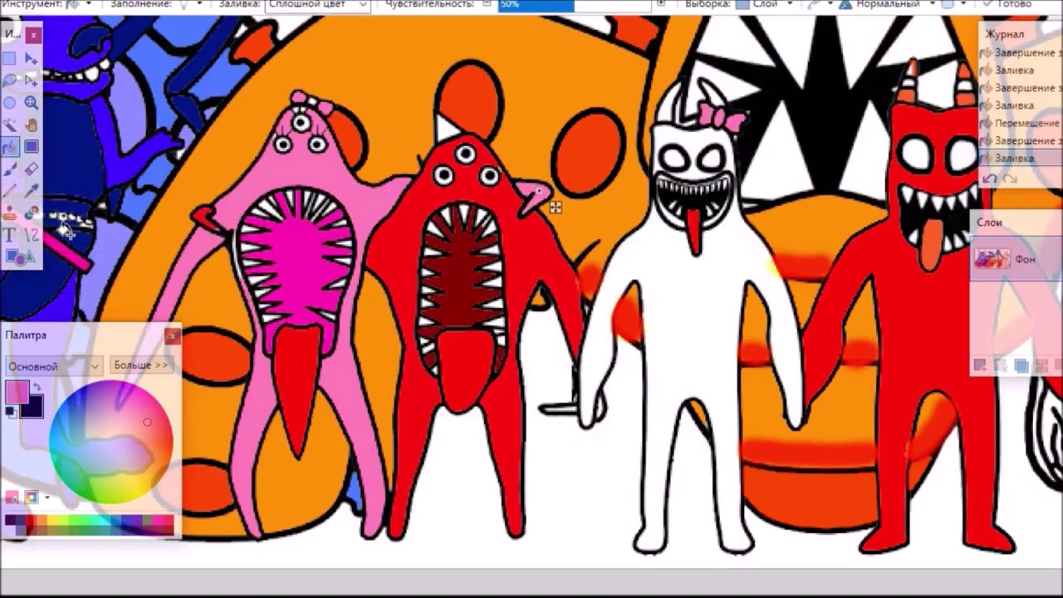
# Fill the pointed horn on the red three-eyed monster's head with light orange
pyautogui.click(30, 191)
pyautogui.click(10, 146)
pyautogui.click(149, 470)
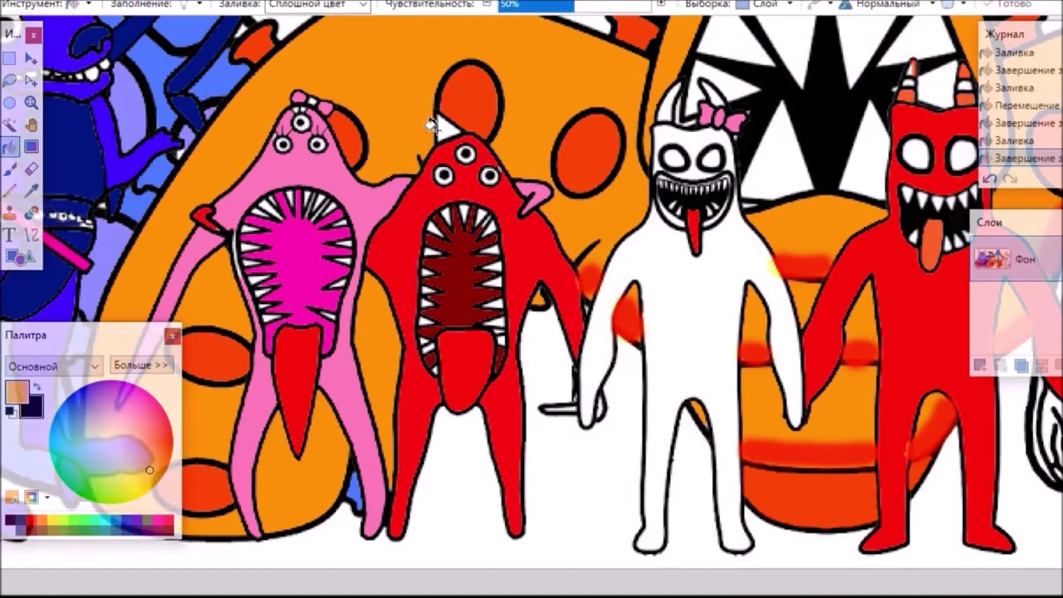
pyautogui.click(446, 126)
pyautogui.hscroll(3, 427, 567)
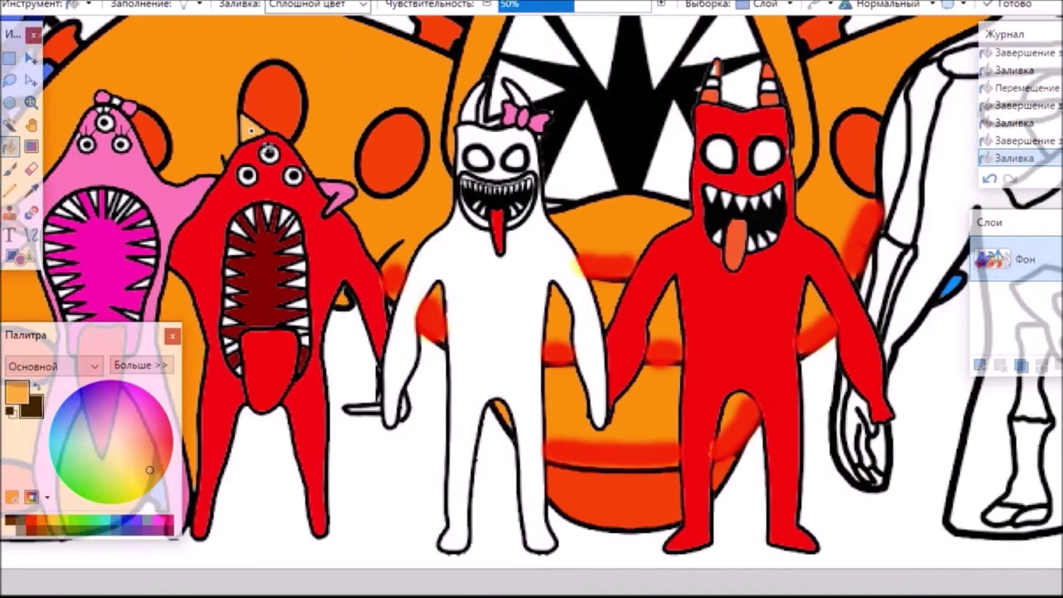
# Fill the lips around the white horned monster's mouth with pinkish red, keeping the fill off the black outlines
pyautogui.click(165, 424)
pyautogui.click(475, 214)
pyautogui.click(505, 218)
pyautogui.moveTo(528, 238); pyautogui.dragTo(529, 235)
pyautogui.click(480, 192)
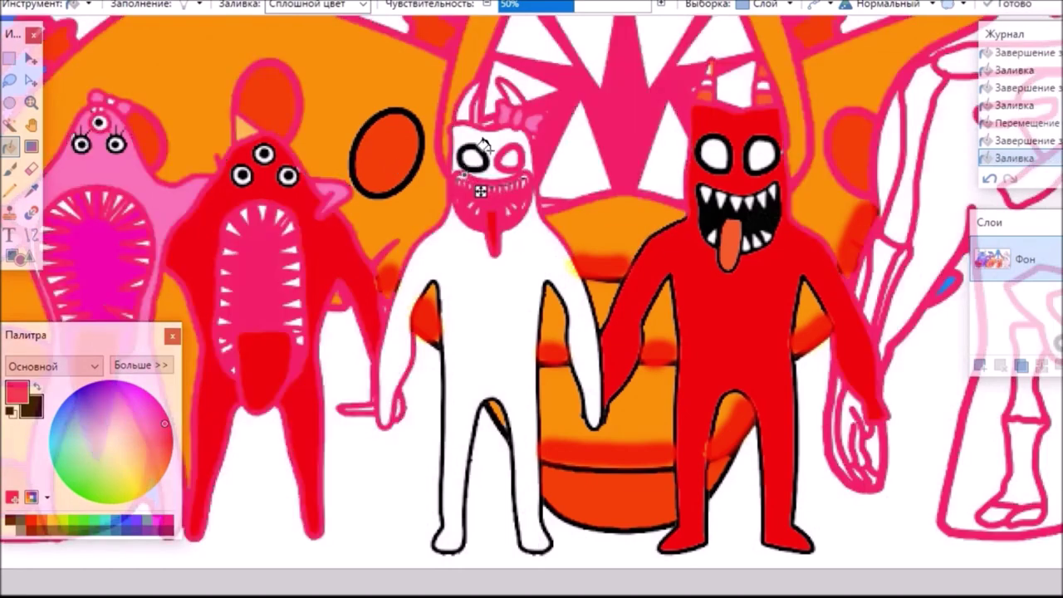
pyautogui.moveTo(481, 192); pyautogui.dragTo(480, 196)
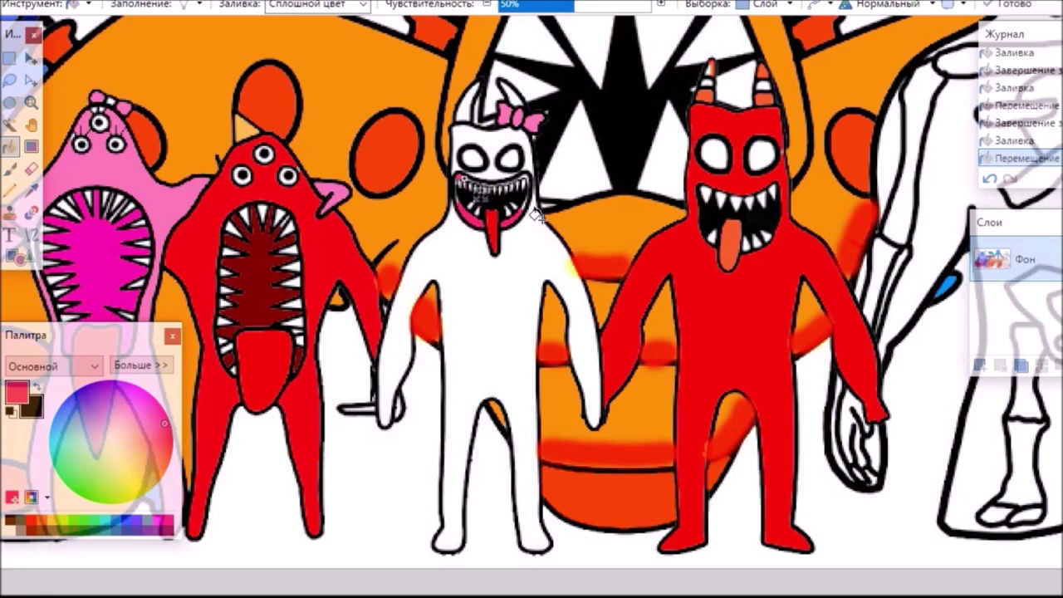
# Dab pinkish red on the edge of the white horned monster's face with a width 5 brush, undoing the last dab
pyautogui.click(10, 168)
pyautogui.click(216, 4)
pyautogui.click(200, 57)
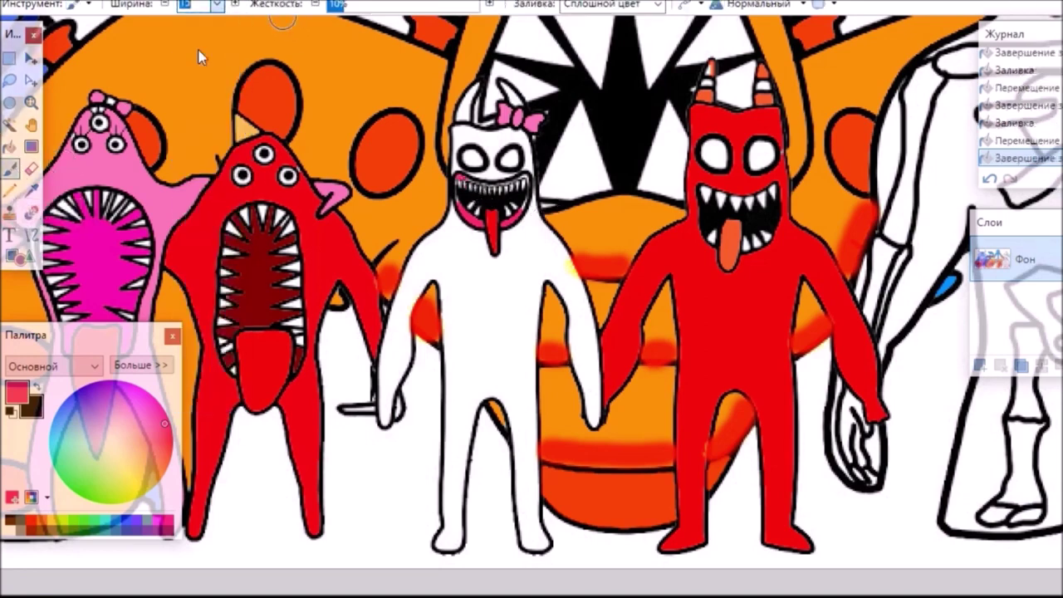
pyautogui.click(536, 174)
pyautogui.click(536, 175)
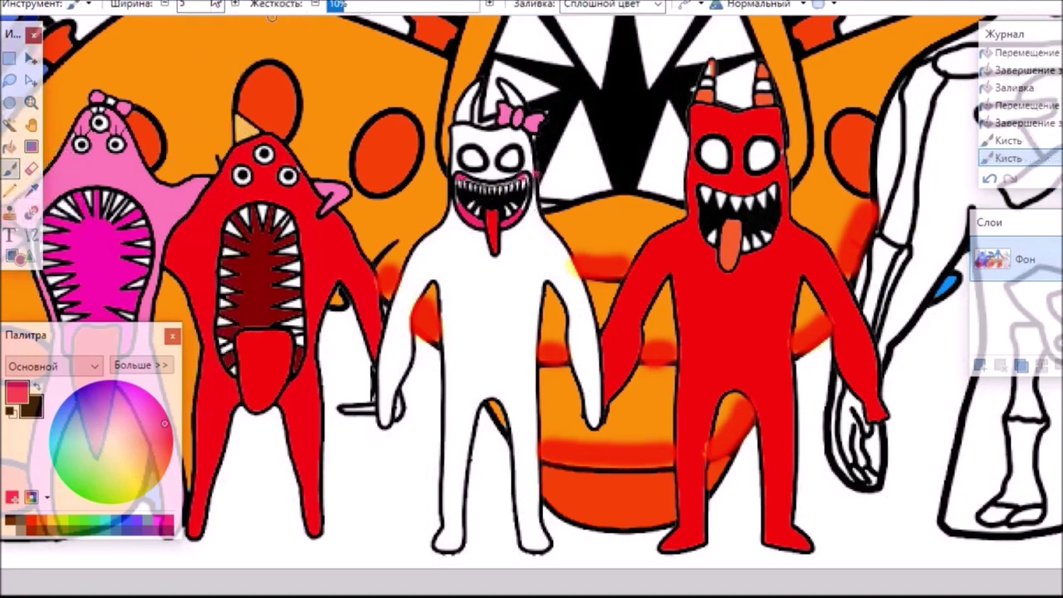
pyautogui.hotkey('ctrl', 'z')
# Paint both eyelids of the large orange monster pinkish red with a width 20 brush in Glow (Свечение) blending mode
pyautogui.hotkey('ctrl', '-')
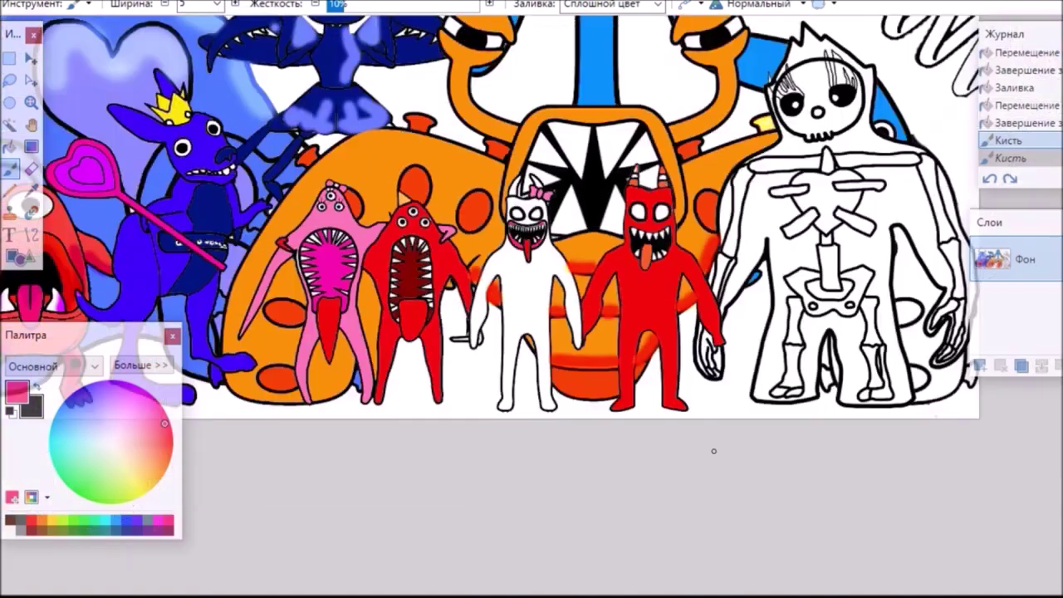
pyautogui.hscroll(1, 1048, 474)
pyautogui.scroll(4, 465, 299)
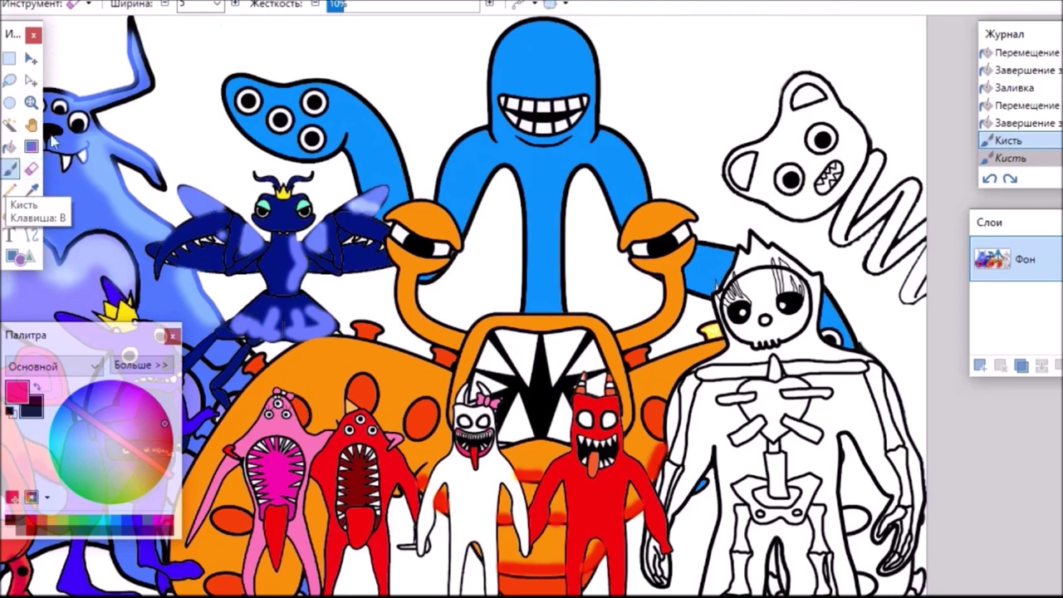
pyautogui.click(216, 5)
pyautogui.click(199, 169)
pyautogui.click(760, 4)
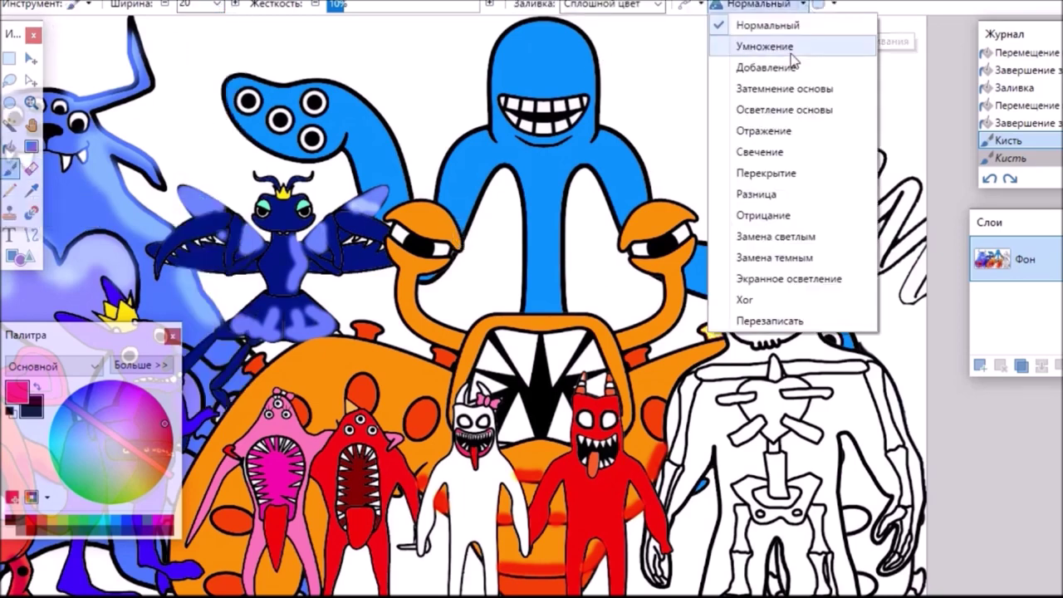
pyautogui.click(772, 159)
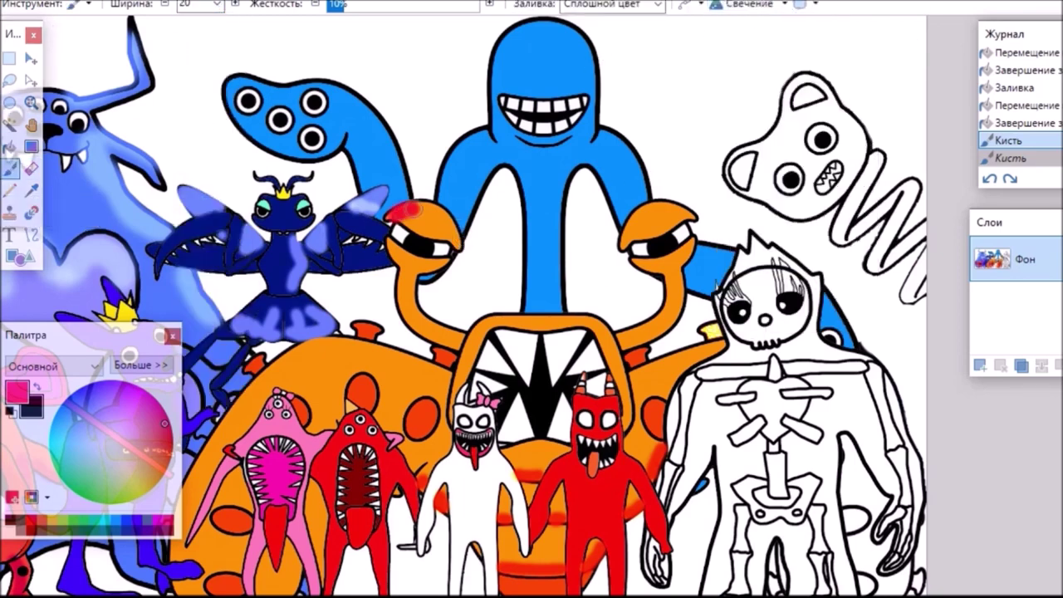
pyautogui.click(455, 238)
pyautogui.moveTo(647, 215); pyautogui.dragTo(692, 215)
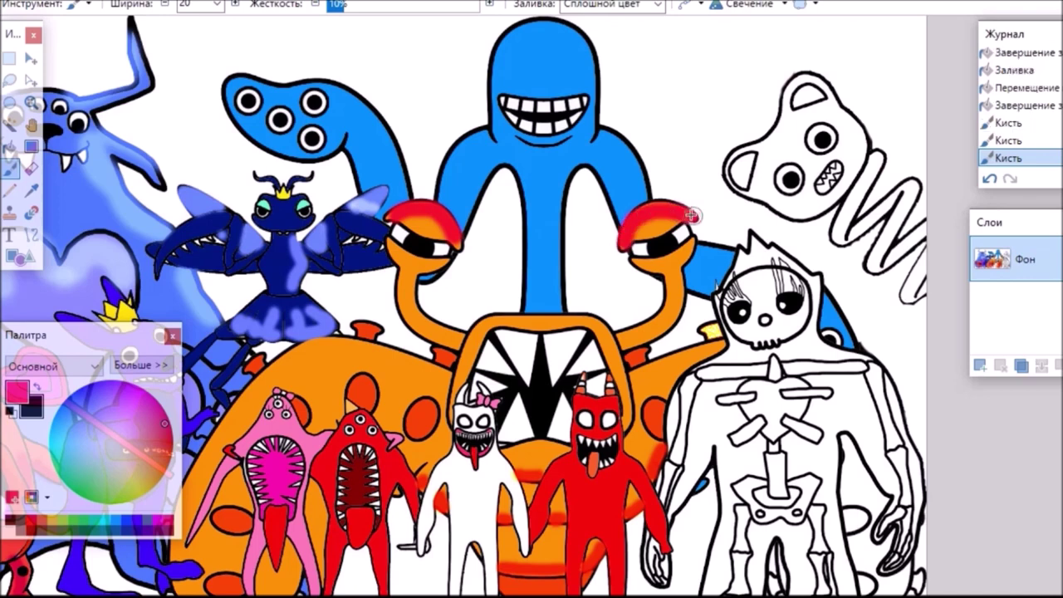
# Fill the skeleton monster's hood with light pink, using the Normal (Нормальный) blending mode
pyautogui.click(10, 146)
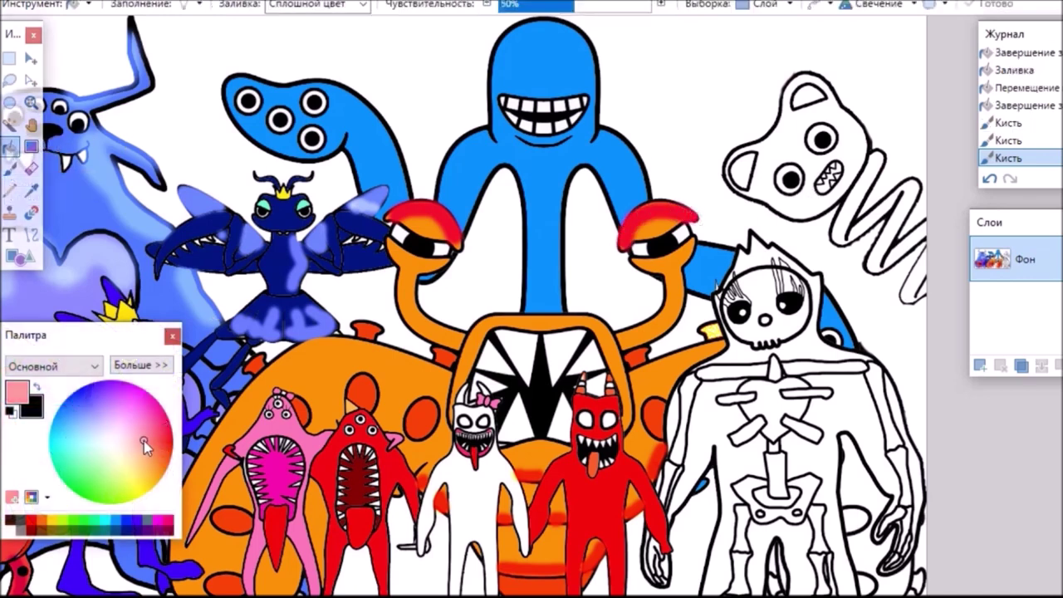
pyautogui.click(745, 352)
pyautogui.click(882, 5)
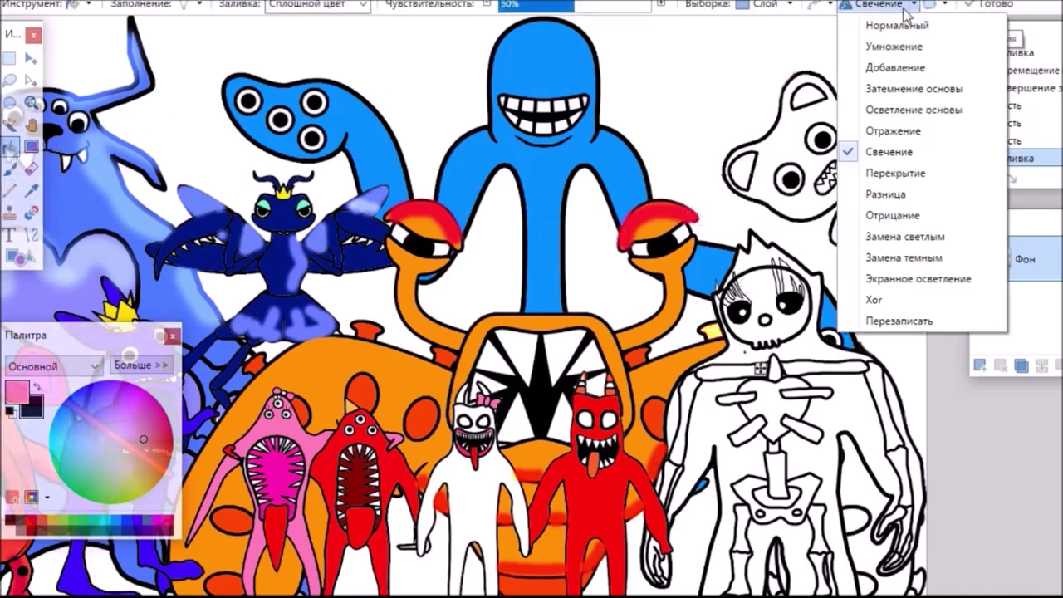
pyautogui.click(897, 22)
pyautogui.click(735, 317)
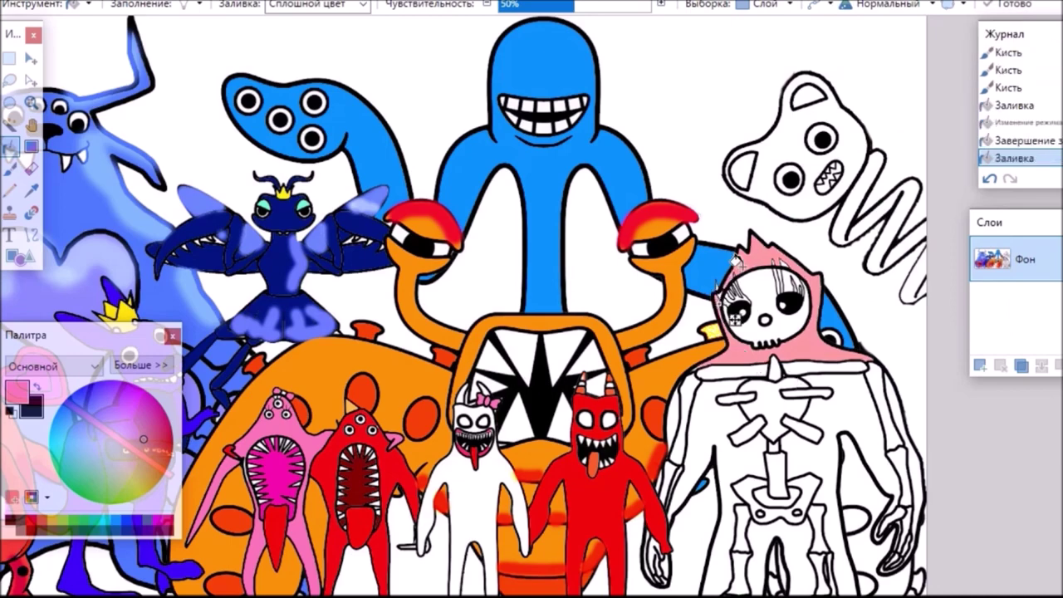
# Fill the skeleton monster's body, arms and hands around the bones with light pink
pyautogui.click(849, 402)
pyautogui.click(671, 411)
pyautogui.click(915, 433)
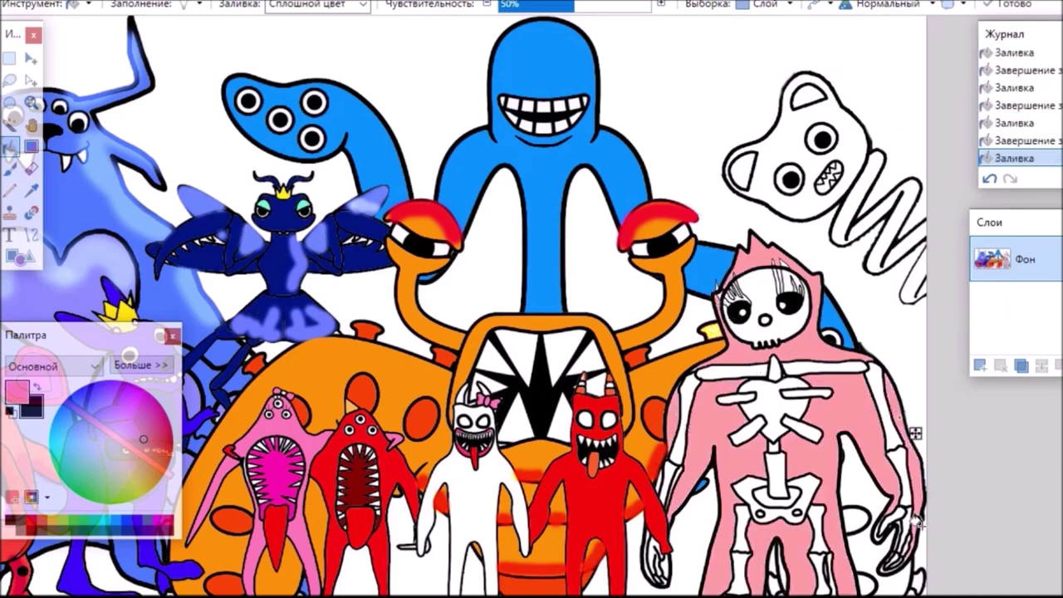
pyautogui.scroll(2, 499, 309)
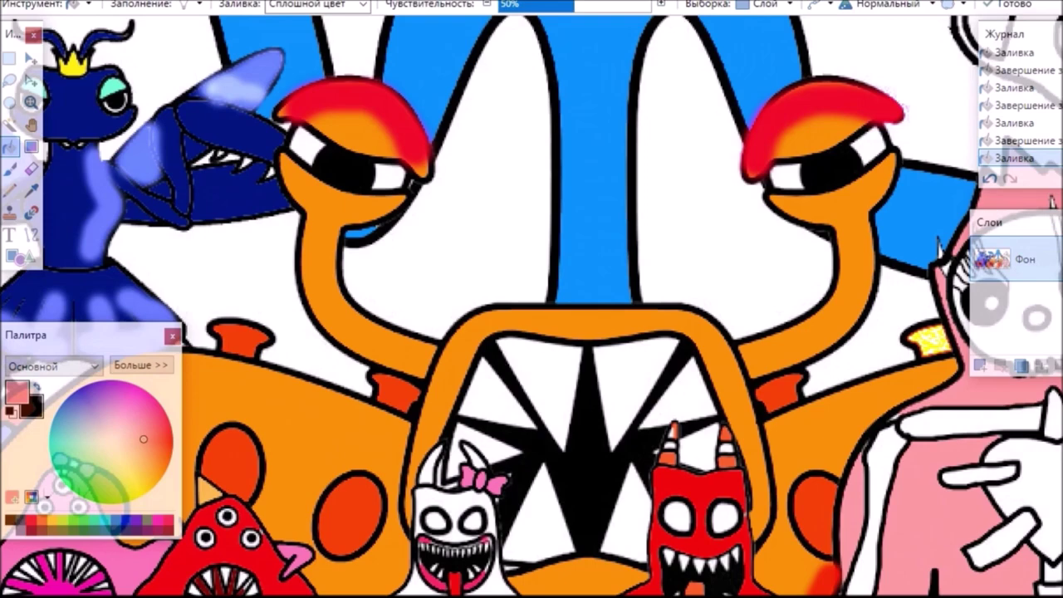
pyautogui.scroll(-4, 499, 309)
pyautogui.hscroll(4, 433, 469)
pyautogui.click(442, 432)
pyautogui.click(477, 493)
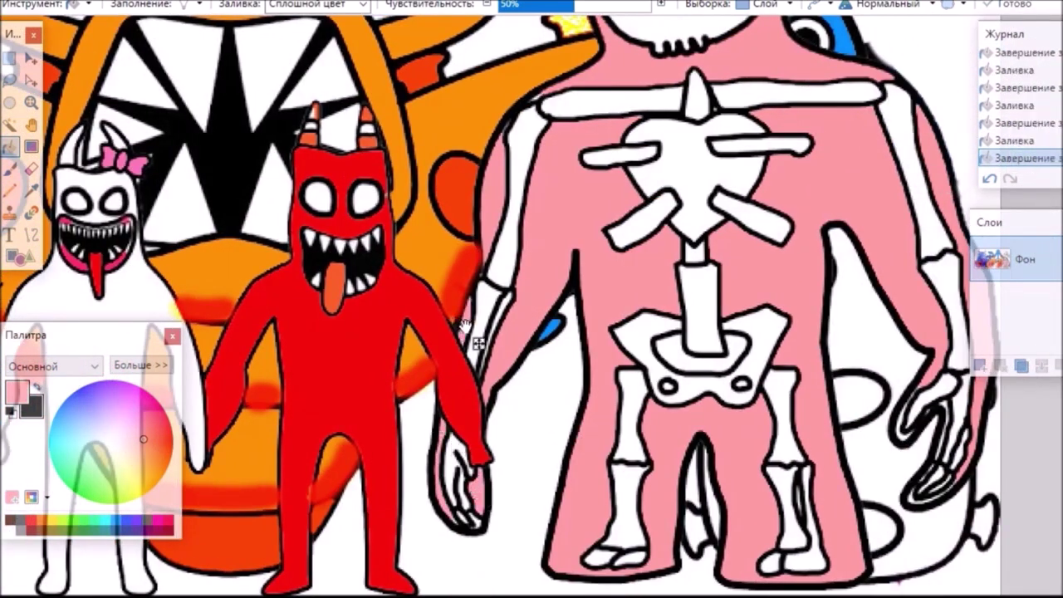
pyautogui.scroll(2, 478, 344)
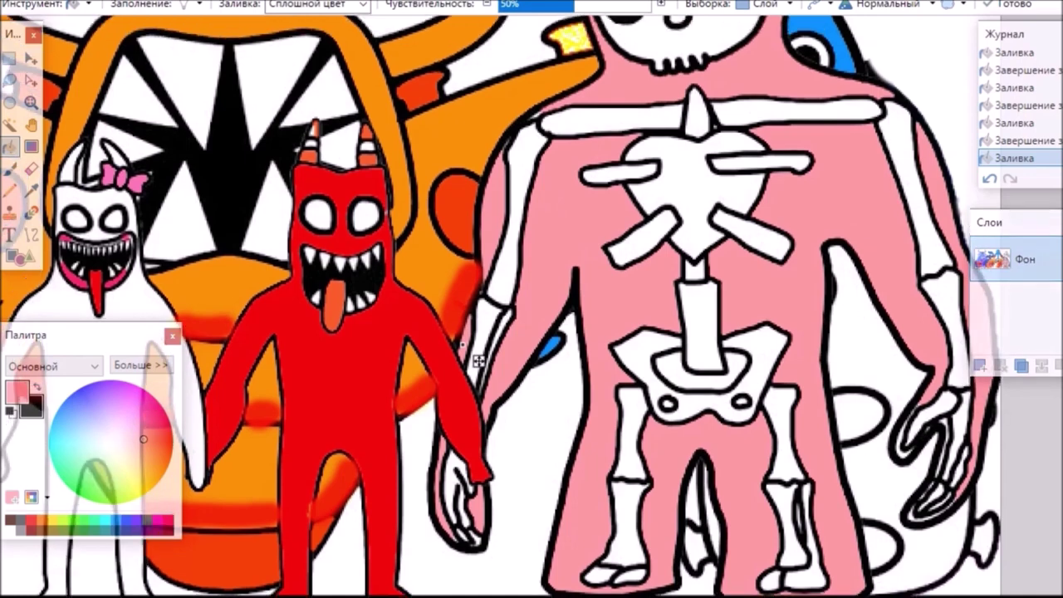
# Fill the heart on the skeleton monster's chest with red
pyautogui.click(171, 433)
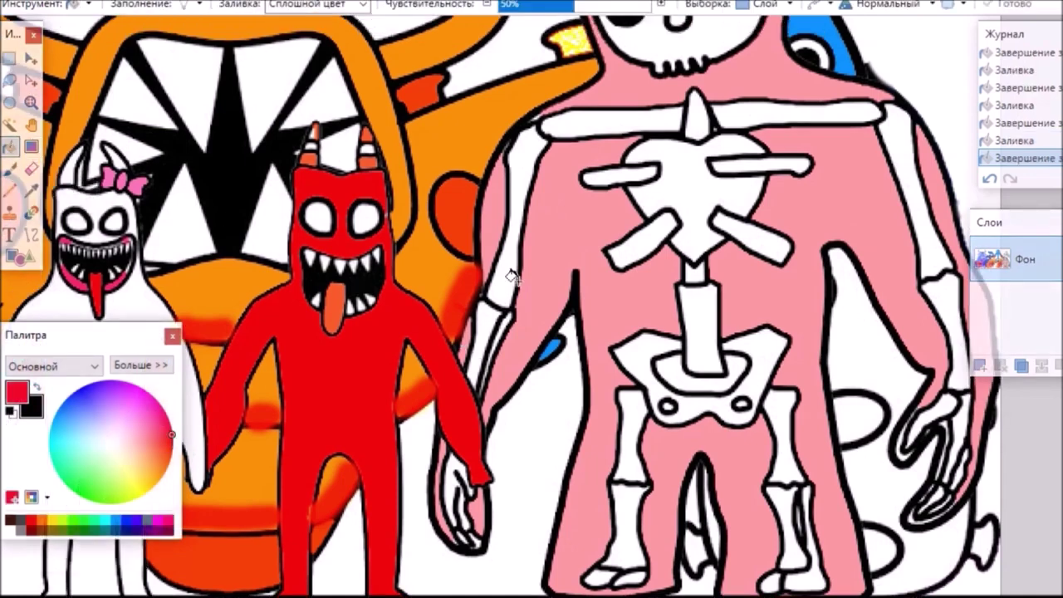
pyautogui.click(688, 196)
pyautogui.click(11, 169)
# Fill the collarbone, arm and hand bones on the skeleton monster's side nearest the red horned monster with magenta pink
pyautogui.click(158, 410)
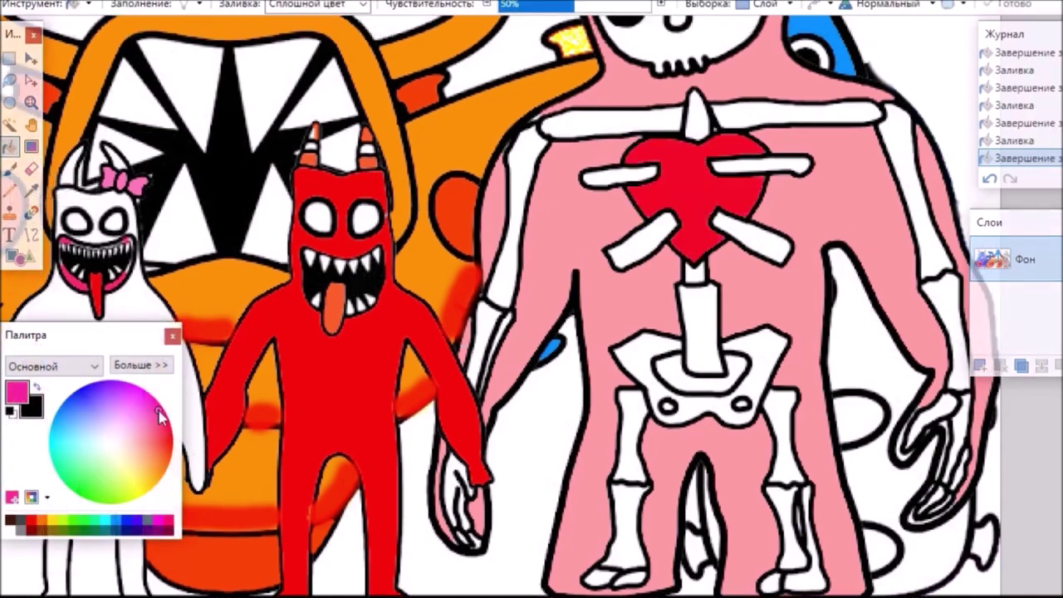
pyautogui.click(627, 126)
pyautogui.click(521, 170)
pyautogui.click(489, 324)
pyautogui.click(502, 320)
pyautogui.click(453, 473)
pyautogui.moveTo(469, 490); pyautogui.dragTo(466, 516)
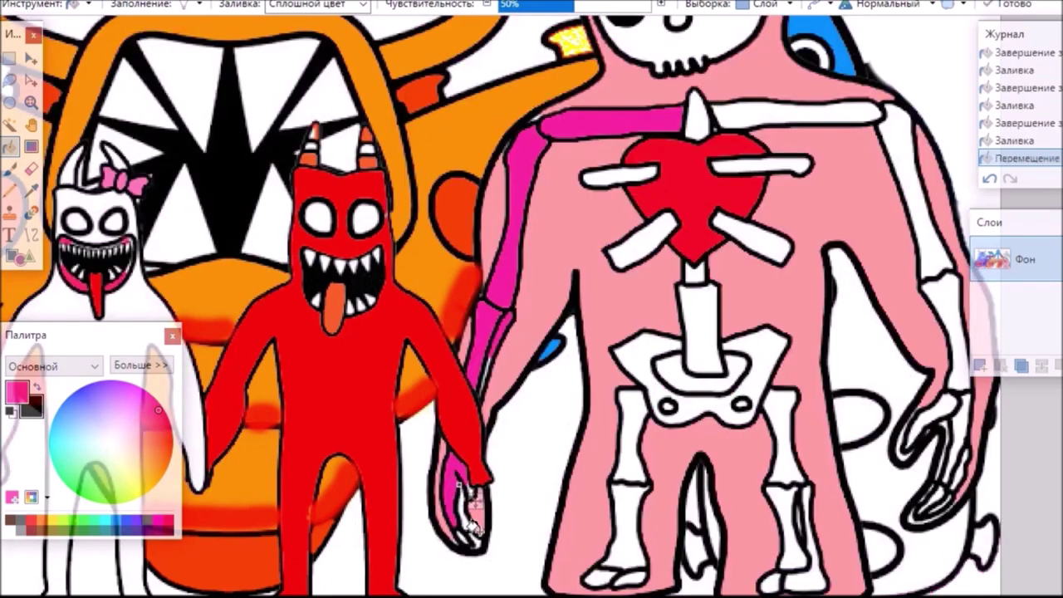
pyautogui.click(458, 531)
pyautogui.click(470, 540)
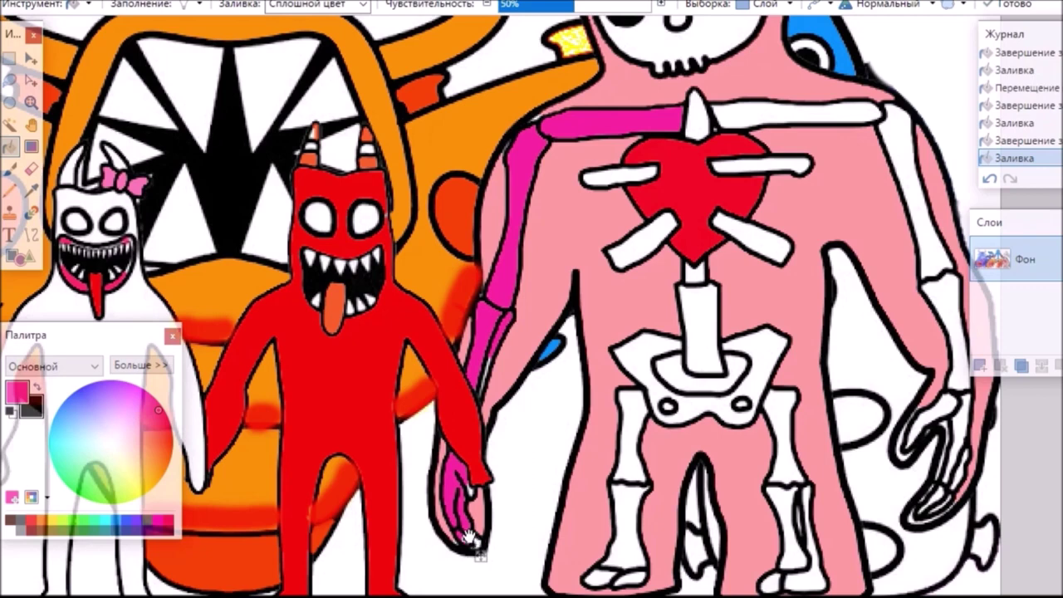
# Fill the skeleton monster's leg bones nearest the red horned monster, its pelvis and its thick spine segment with magenta pink
pyautogui.click(632, 519)
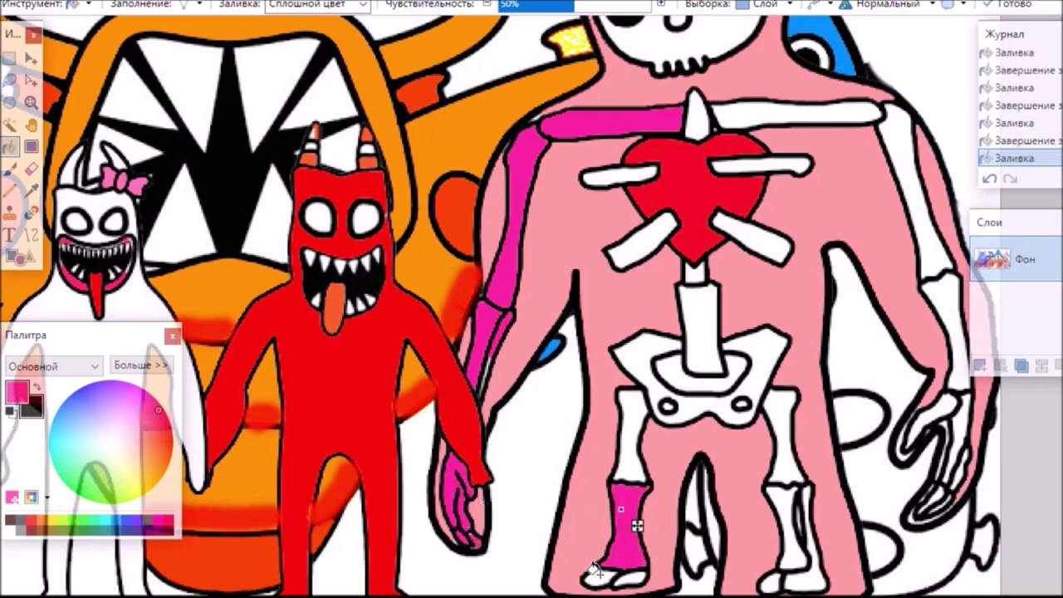
pyautogui.click(639, 466)
pyautogui.click(681, 411)
pyautogui.click(702, 341)
pyautogui.click(693, 384)
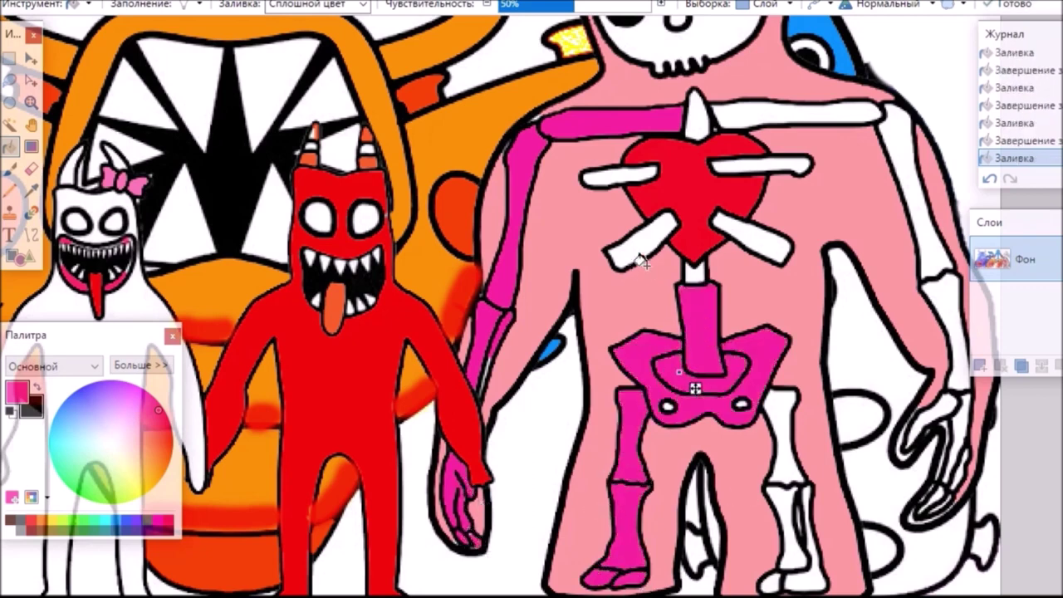
# Fill the skeleton monster's ribs, remaining collarbone, pointed neck bone and the small spine piece below the heart with magenta pink
pyautogui.click(641, 246)
pyautogui.click(619, 174)
pyautogui.click(793, 112)
pyautogui.click(760, 169)
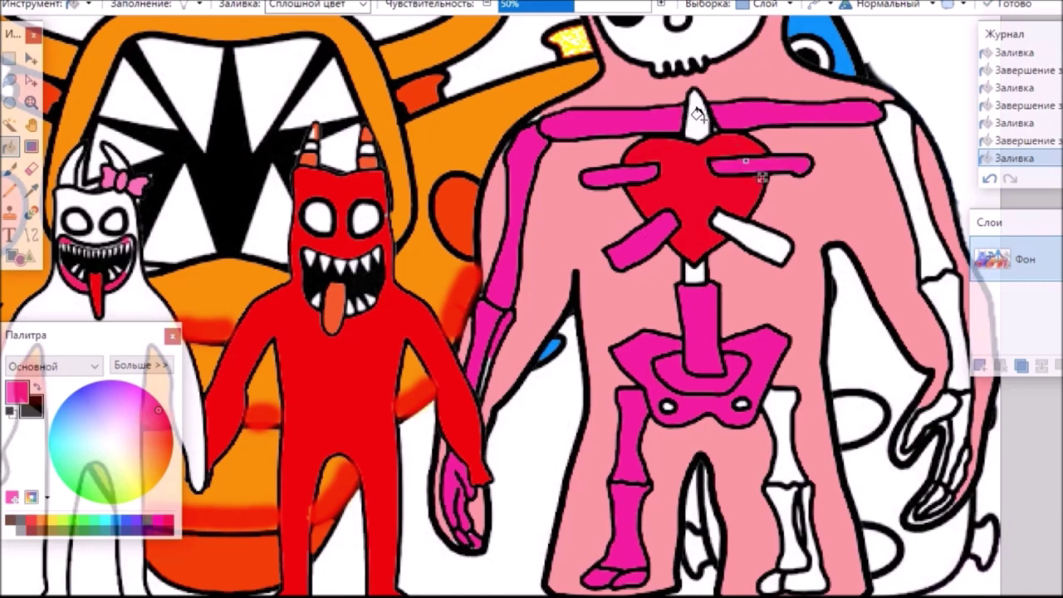
pyautogui.click(699, 120)
pyautogui.click(739, 233)
pyautogui.click(691, 271)
# Fill the skeleton monster's other leg and foot bones with magenta pink
pyautogui.click(778, 501)
pyautogui.click(794, 465)
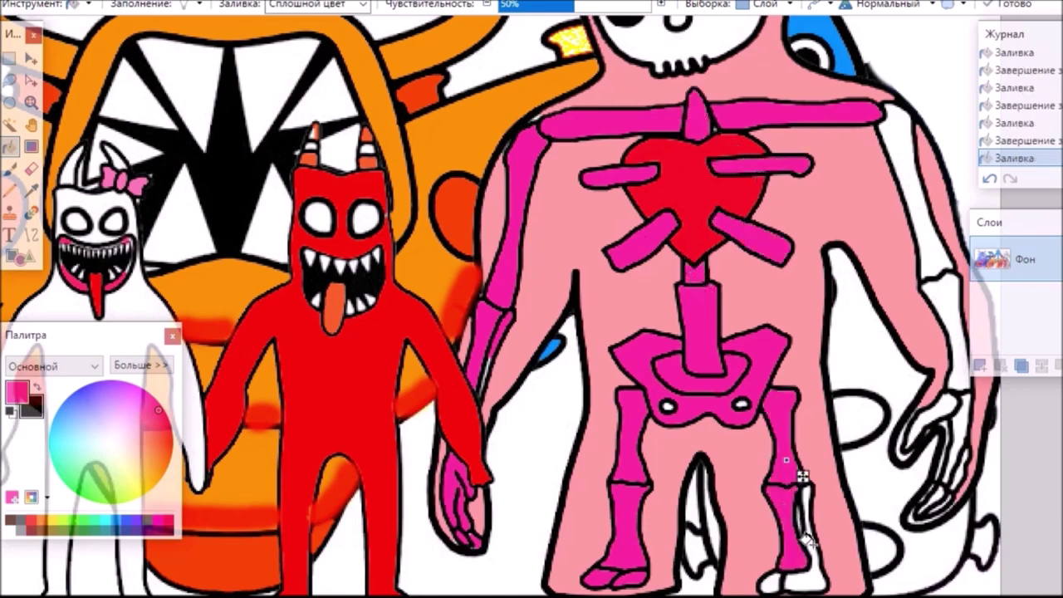
pyautogui.click(807, 536)
pyautogui.click(770, 582)
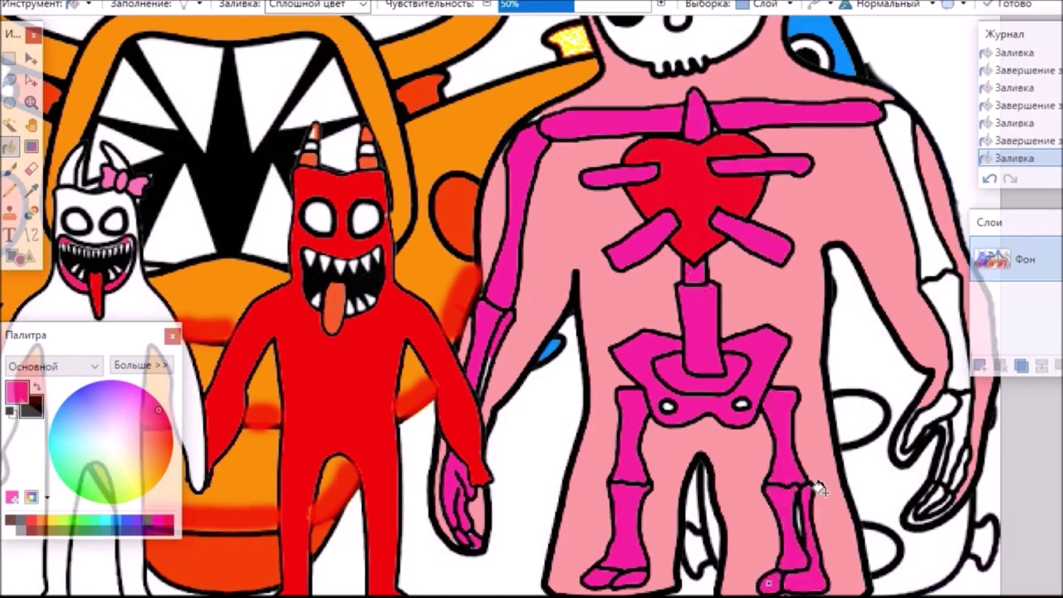
# Fill the skeleton monster's other forearm, hand, finger and upper arm bones with magenta pink
pyautogui.click(929, 413)
pyautogui.click(953, 368)
pyautogui.click(951, 467)
pyautogui.click(933, 497)
pyautogui.click(942, 428)
pyautogui.click(960, 472)
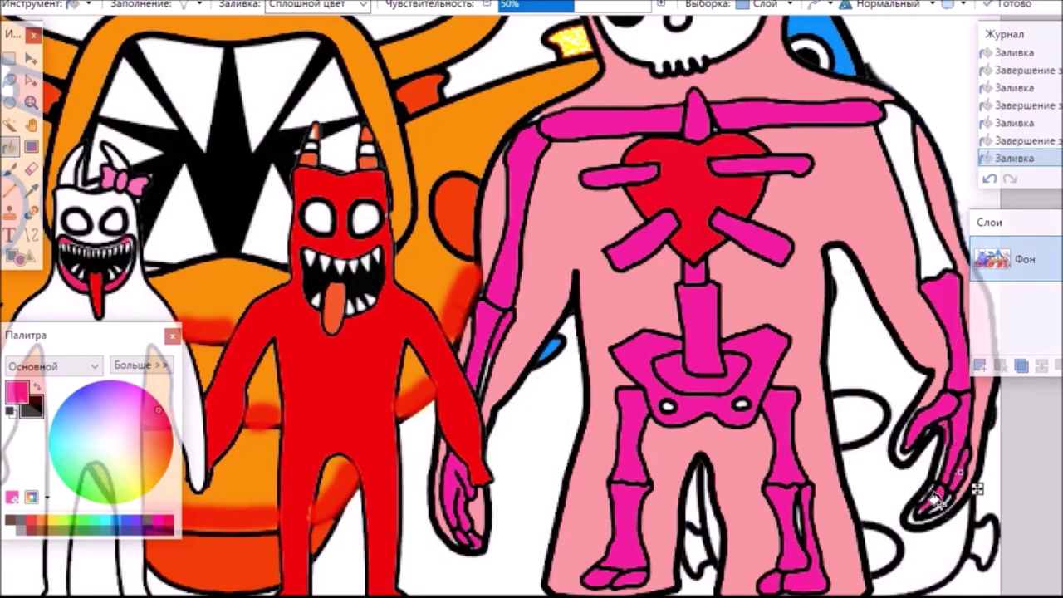
pyautogui.click(922, 214)
# Fill the skeleton monster's skull face with magenta pink, including the area between the eyelashes
pyautogui.scroll(3, 940, 248)
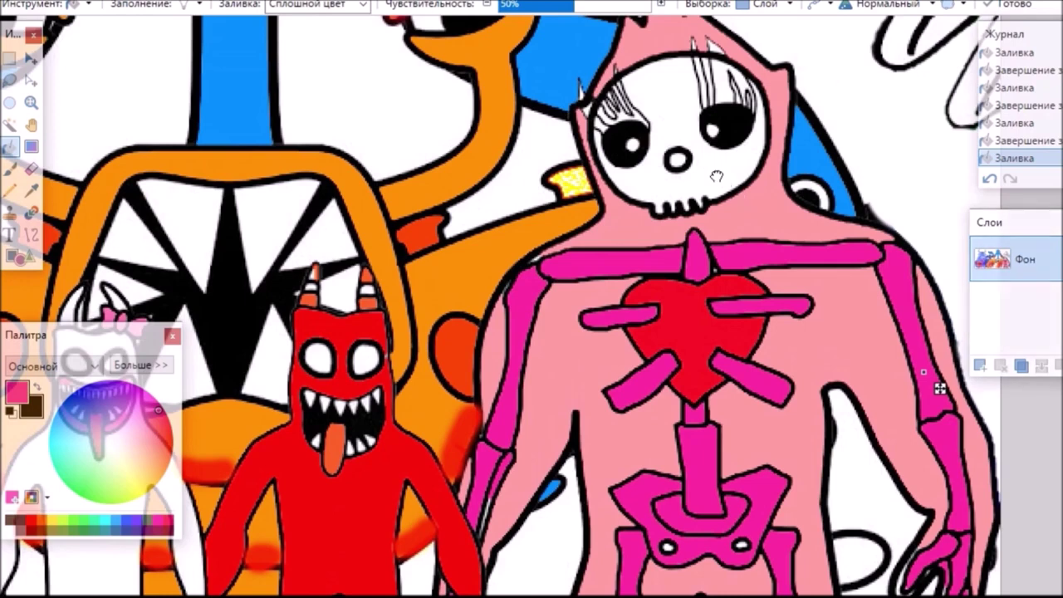
pyautogui.click(716, 176)
pyautogui.click(720, 85)
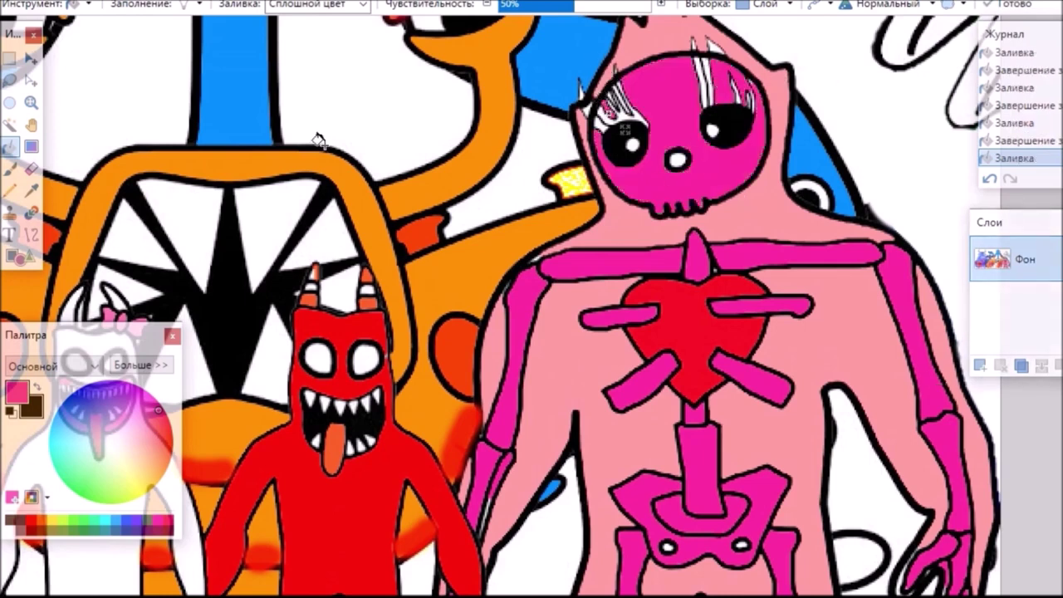
# Fill the skeleton monster's eyelashes over both eyes with orange, including the tips that extend past the skull outline
pyautogui.click(170, 458)
pyautogui.click(617, 121)
pyautogui.scroll(2, 517, 322)
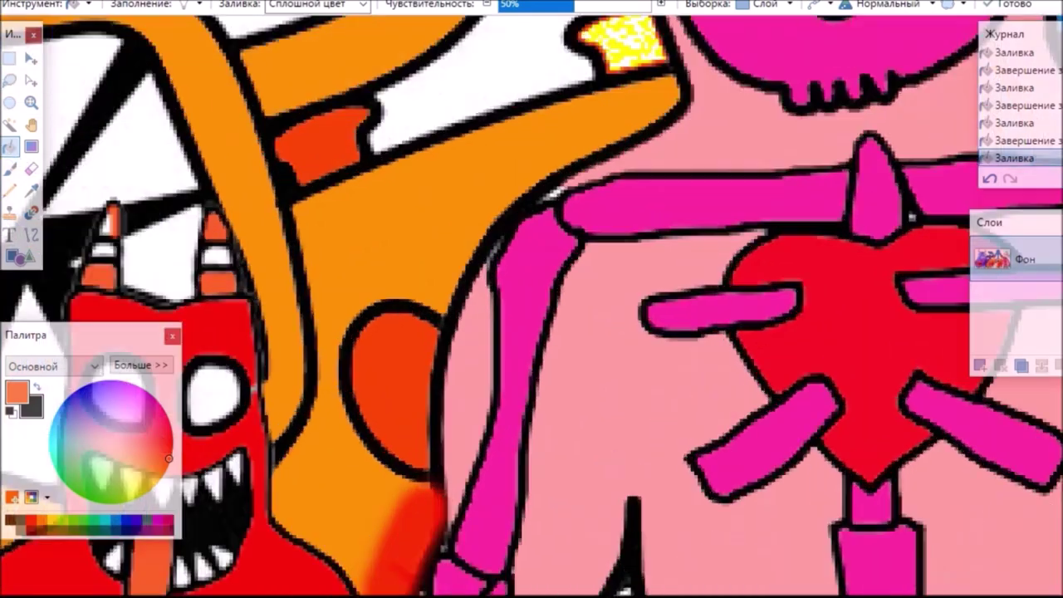
pyautogui.scroll(5, 532, 306)
pyautogui.hscroll(4, 705, 549)
pyautogui.click(536, 204)
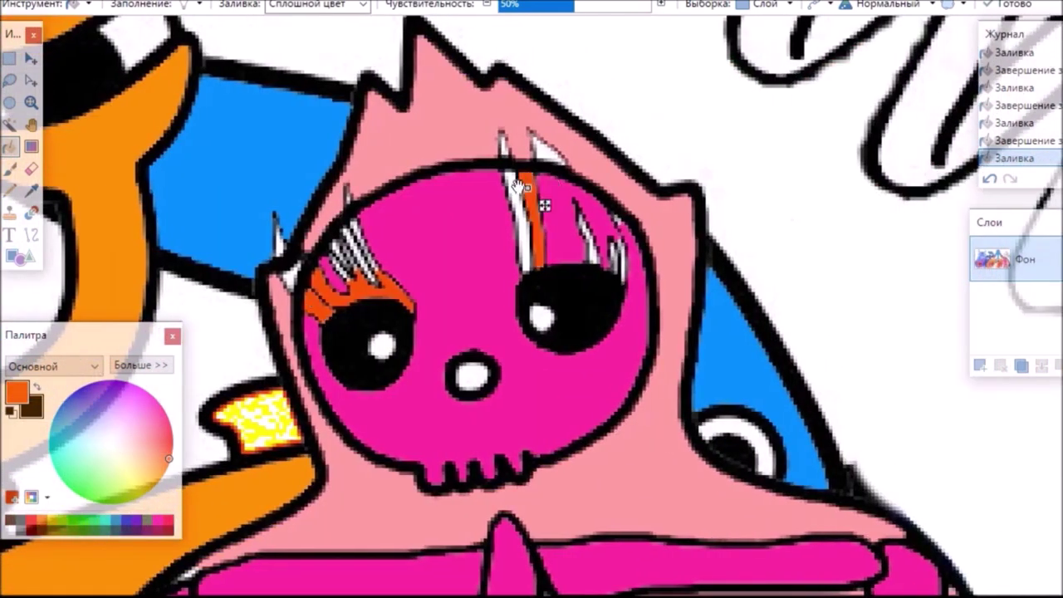
pyautogui.click(510, 183)
pyautogui.click(538, 143)
pyautogui.click(588, 236)
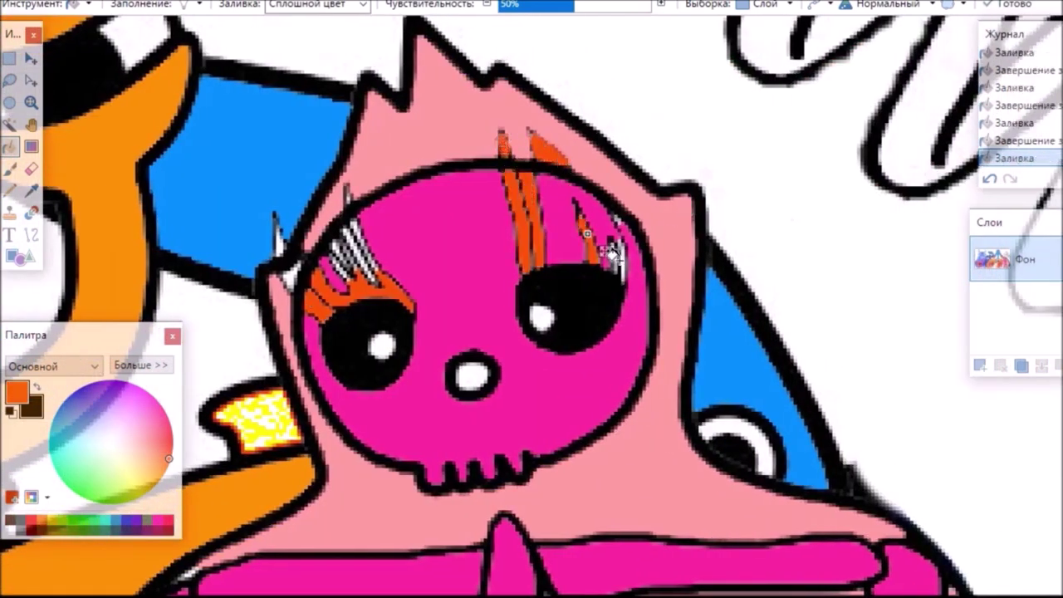
pyautogui.click(342, 268)
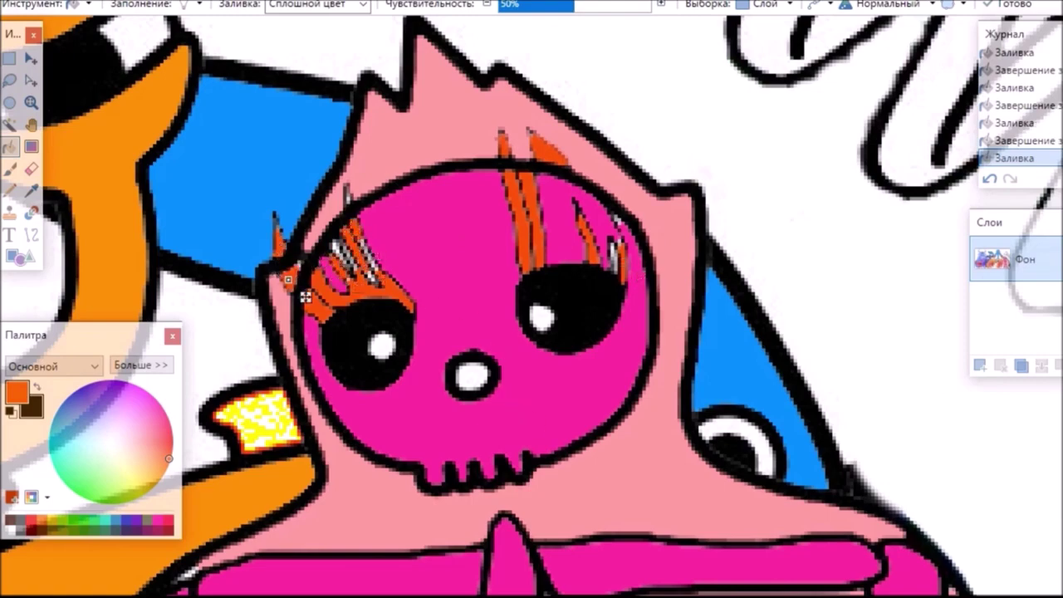
# Sample the skeleton monster's light pink skin color and fill the pelvis opening and the remaining white areas of the fingers with it
pyautogui.scroll(-8, 531, 306)
pyautogui.hscroll(4, 532, 305)
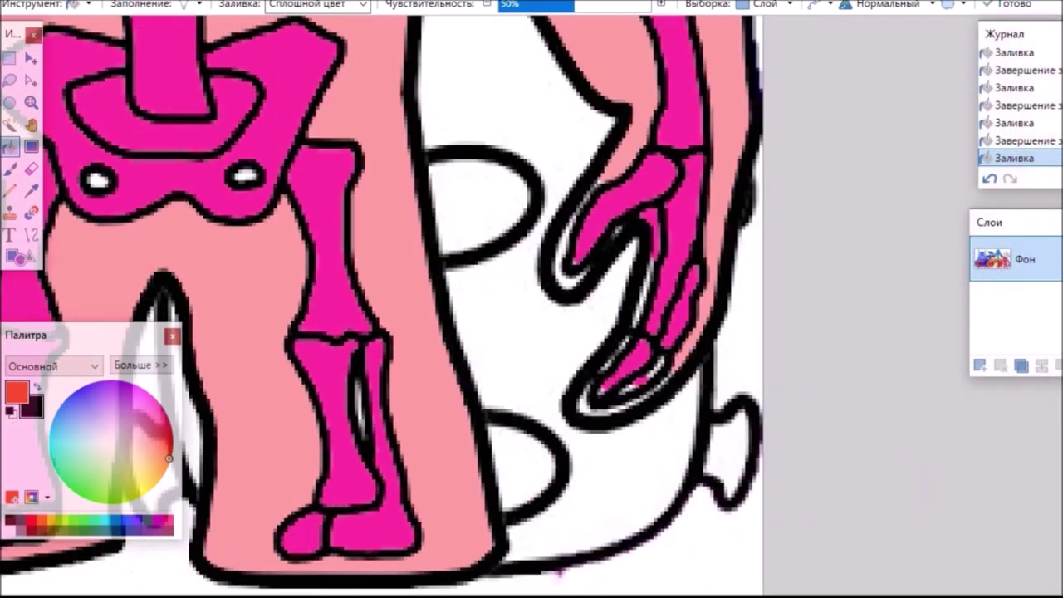
pyautogui.click(32, 190)
pyautogui.click(347, 102)
pyautogui.click(10, 147)
pyautogui.click(124, 125)
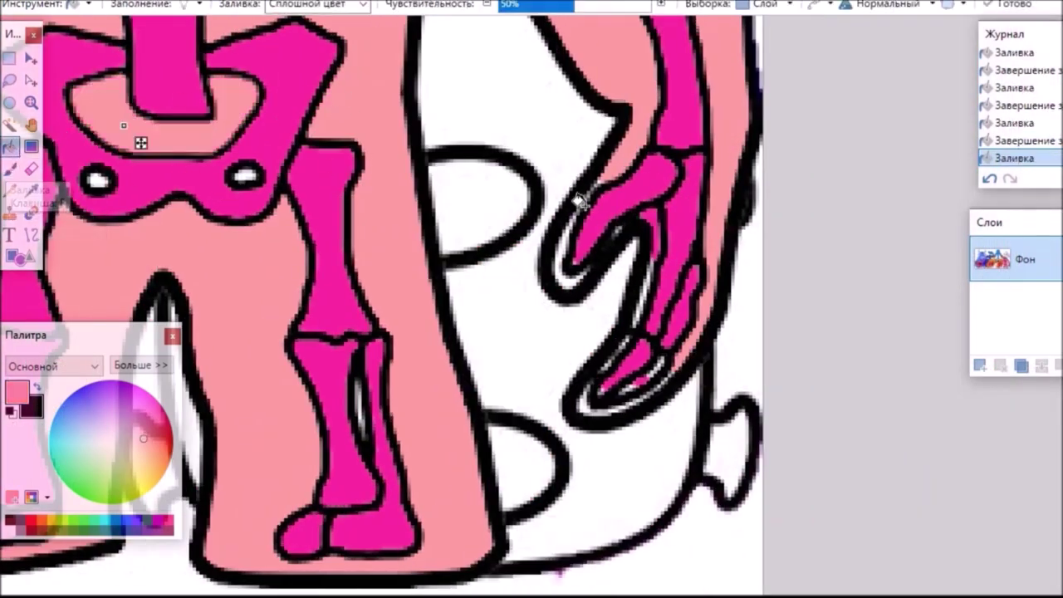
pyautogui.click(567, 270)
pyautogui.click(585, 407)
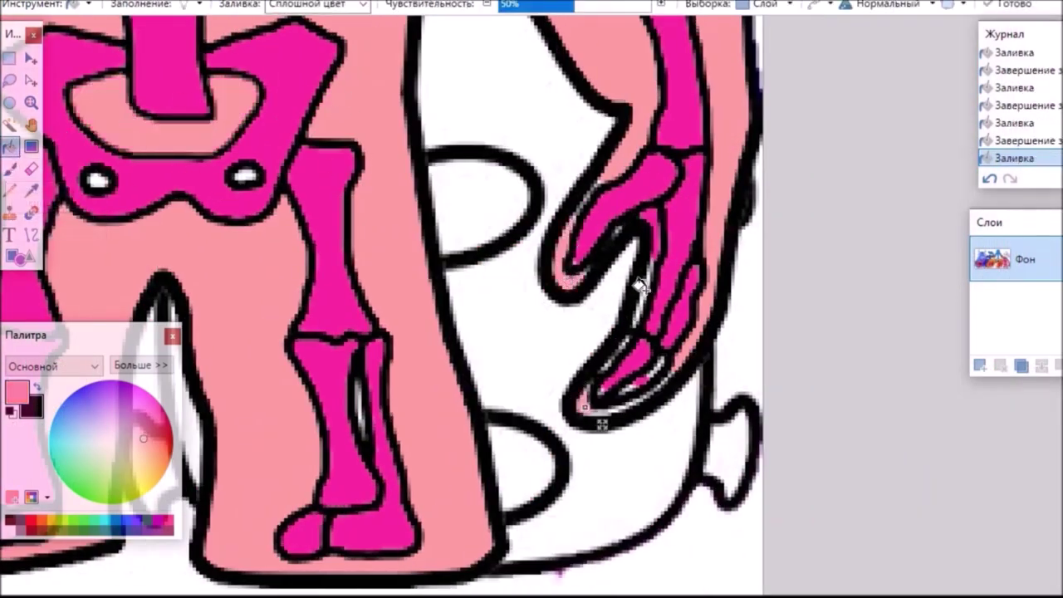
pyautogui.moveTo(602, 424); pyautogui.dragTo(655, 421)
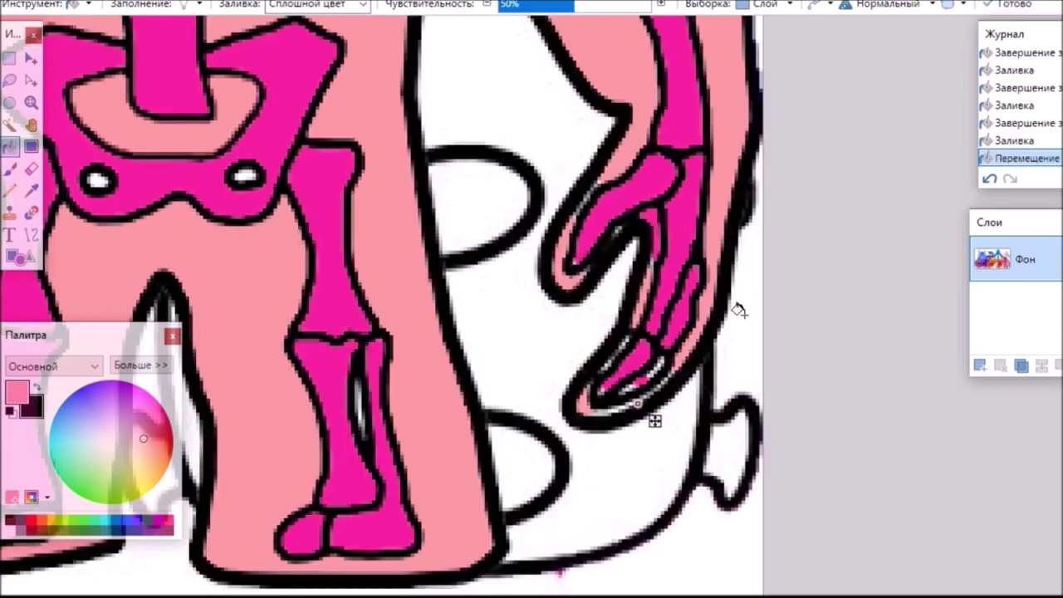
# Sample the big monster's orange and fill its body areas visible beside and between the skeleton monster's legs
pyautogui.scroll(-3, 638, 404)
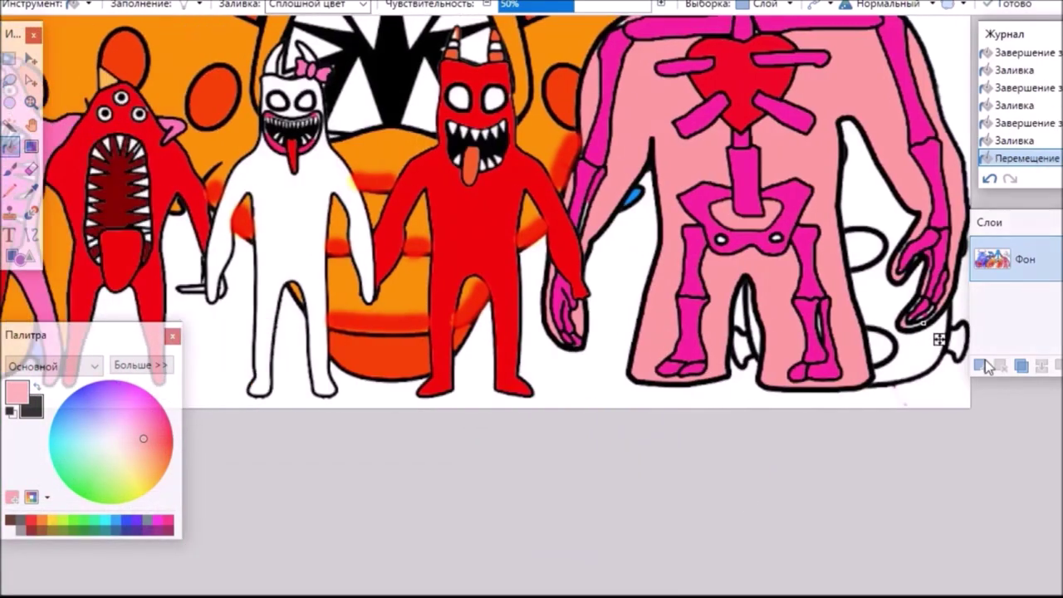
pyautogui.scroll(2, 485, 271)
pyautogui.click(30, 190)
pyautogui.click(158, 153)
pyautogui.click(11, 149)
pyautogui.click(847, 307)
pyautogui.click(738, 462)
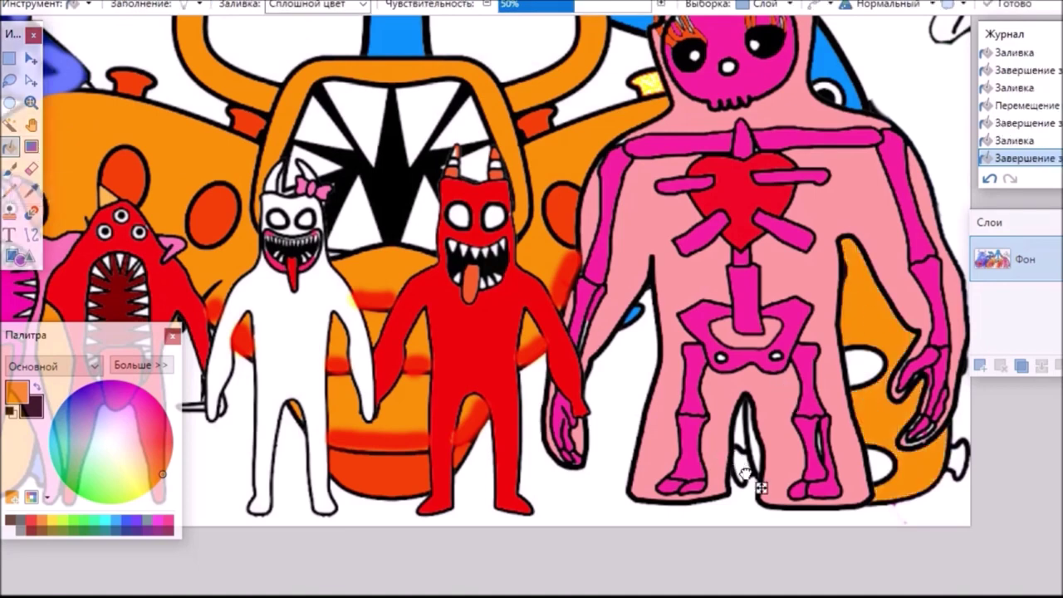
pyautogui.click(749, 446)
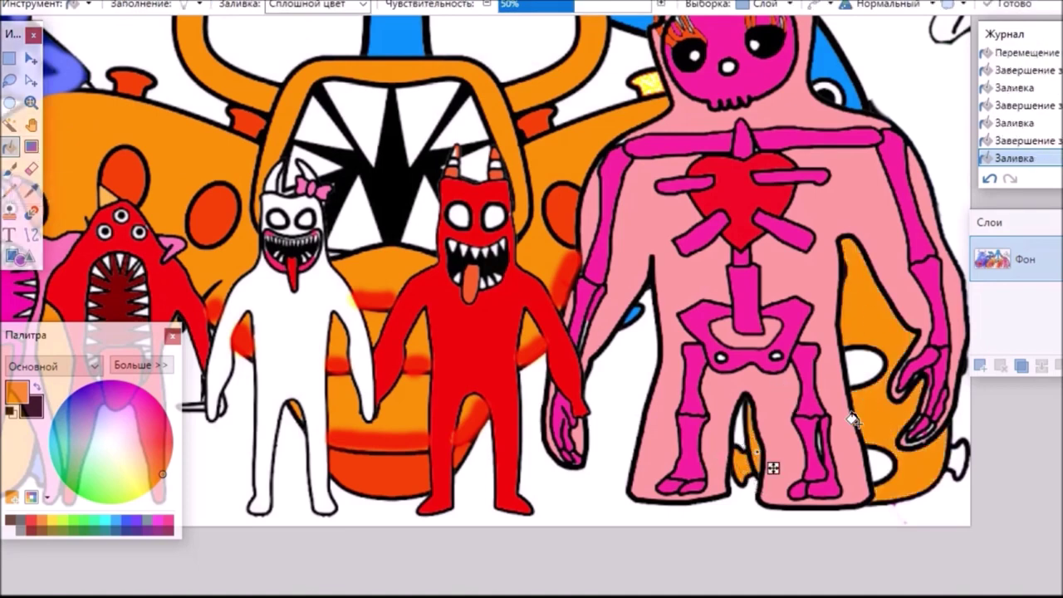
# Sample the red-orange spot color and fill the big monster's remaining spots and side stub around the skeleton monster's legs
pyautogui.click(30, 189)
pyautogui.click(126, 172)
pyautogui.click(11, 148)
pyautogui.click(736, 456)
pyautogui.click(868, 359)
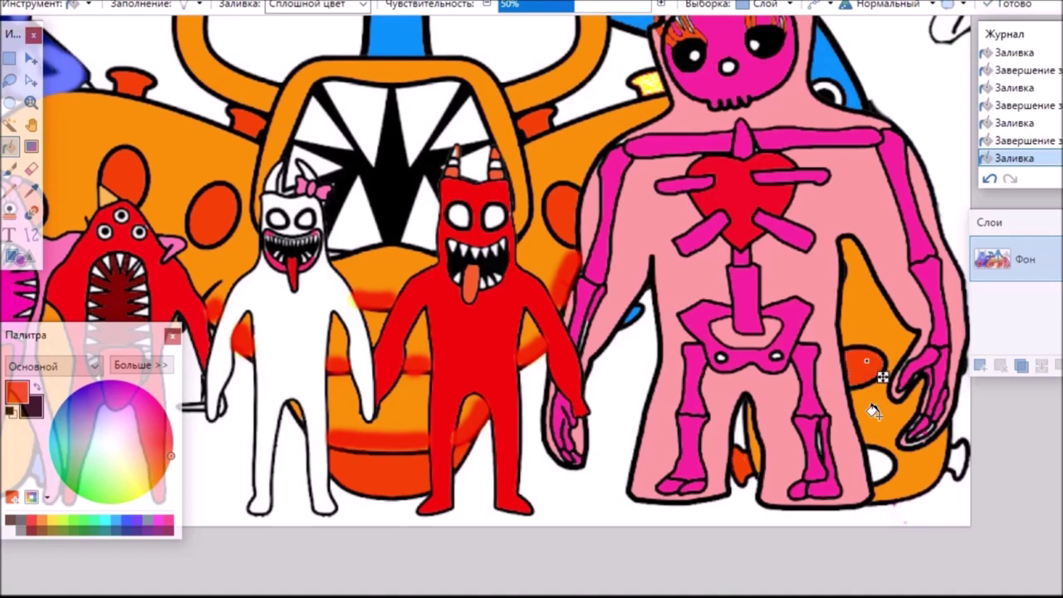
pyautogui.click(876, 460)
pyautogui.scroll(5, 964, 461)
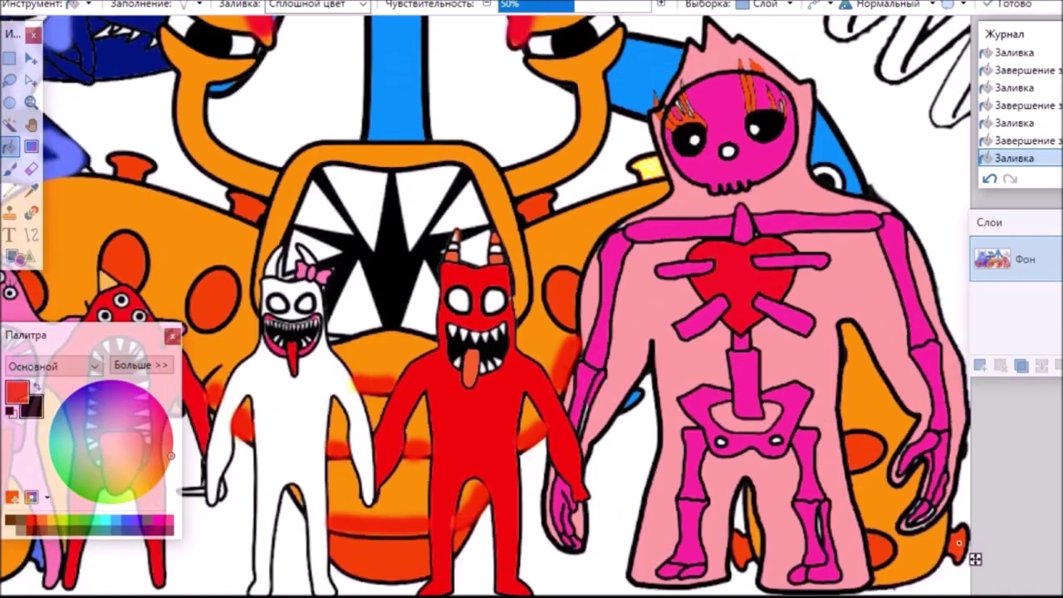
# Switch to the Brush tool with a medium pink primary color
pyautogui.scroll(-2, 581, 332)
pyautogui.click(31, 167)
pyautogui.click(10, 167)
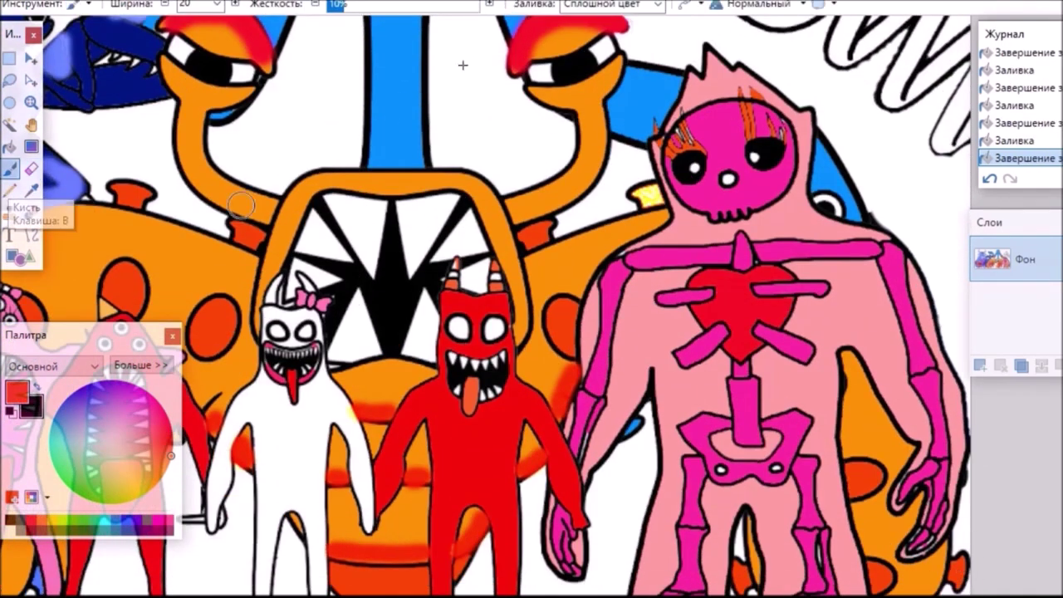
pyautogui.click(148, 430)
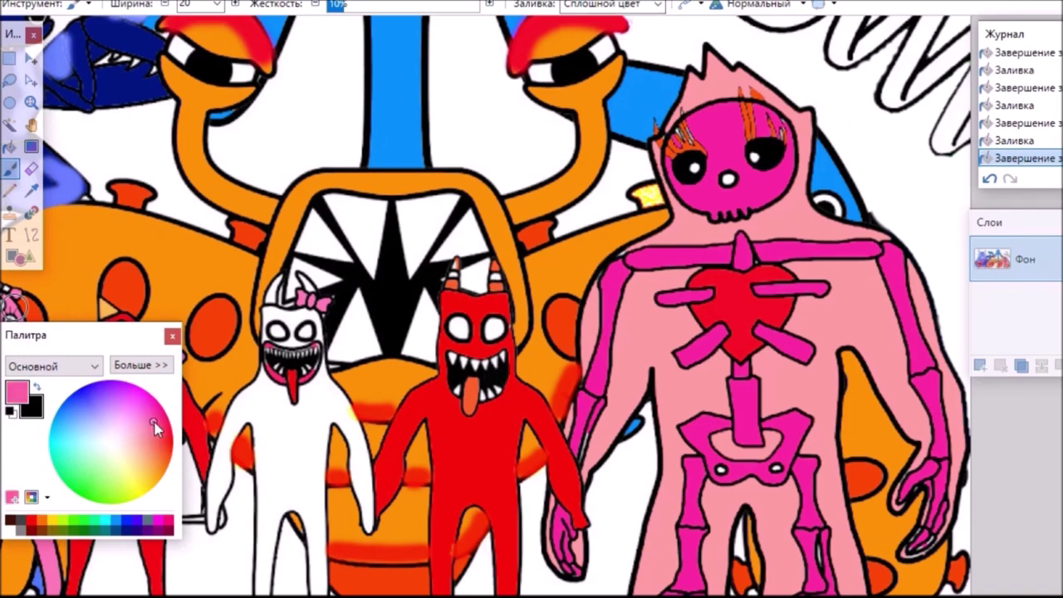
# Try a brush stroke in Negation blend mode on the skeleton monster's shoulder and undo it
pyautogui.click(752, 5)
pyautogui.click(773, 216)
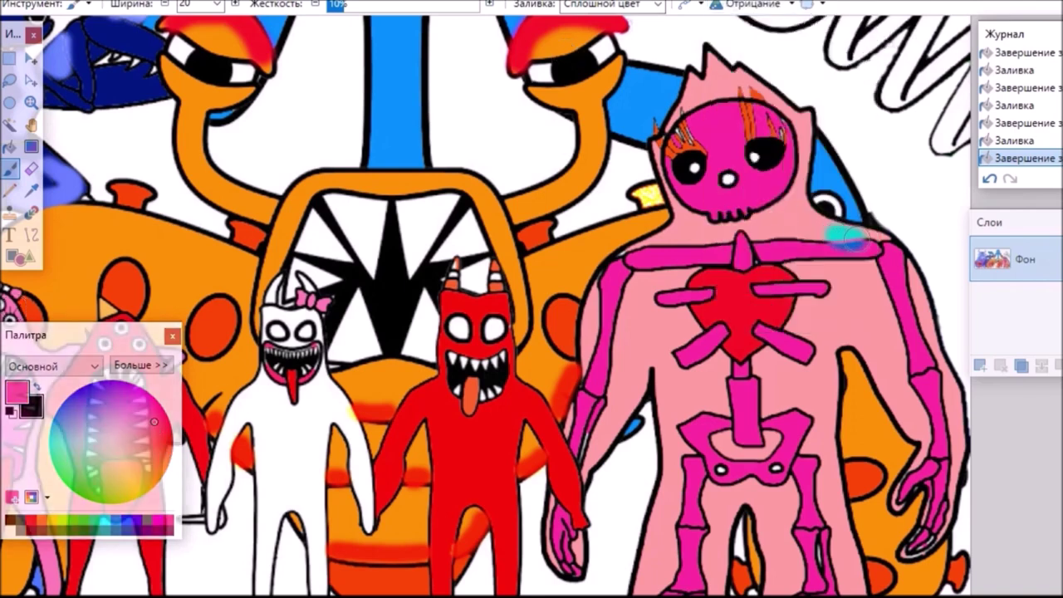
pyautogui.moveTo(844, 237); pyautogui.dragTo(856, 239)
pyautogui.hotkey('ctrl', 'z')
# Paint soft pink highlights in Screen blend mode along the skeleton monster's head, shoulder, arms, torso sides, legs, jaw and heart
pyautogui.click(755, 5)
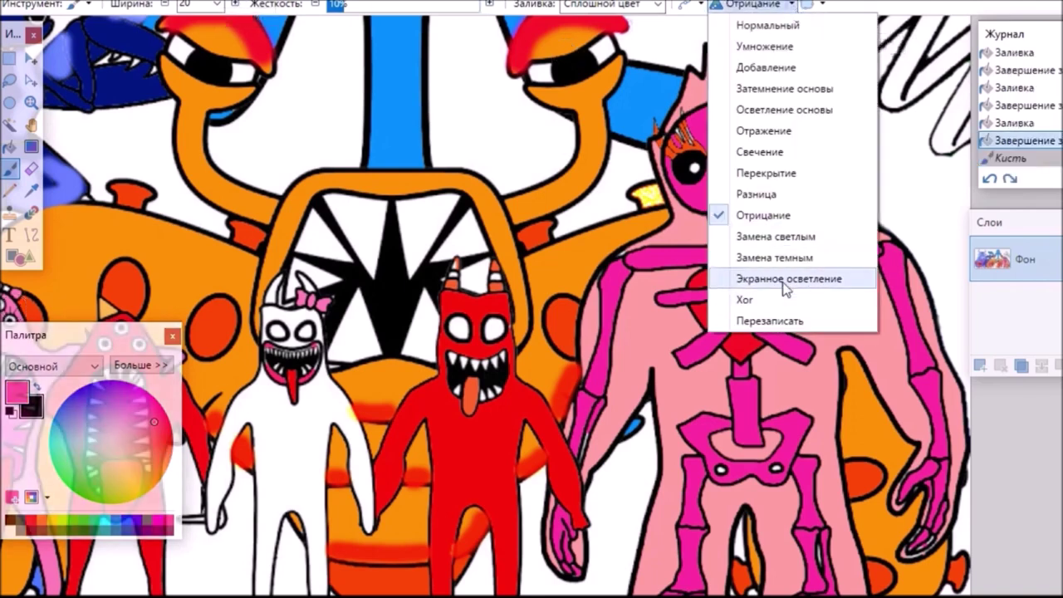
pyautogui.click(785, 278)
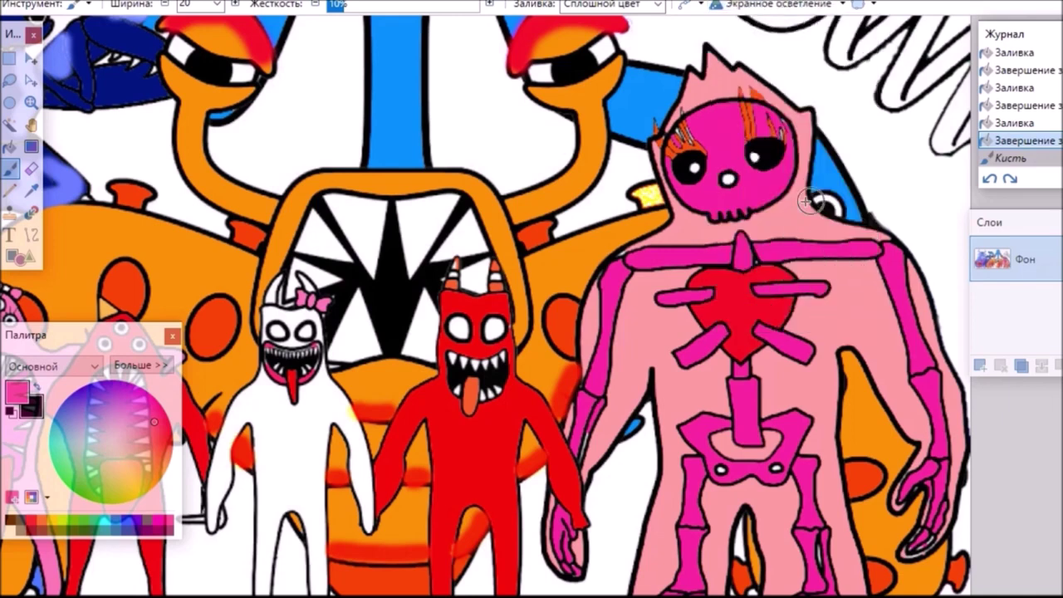
pyautogui.moveTo(802, 123)
pyautogui.mouseDown()
pyautogui.moveTo(796, 212)
pyautogui.moveTo(893, 265)
pyautogui.moveTo(943, 349)
pyautogui.moveTo(957, 449)
pyautogui.moveTo(937, 547)
pyautogui.mouseUp()
pyautogui.moveTo(821, 347)
pyautogui.mouseDown()
pyautogui.moveTo(828, 504)
pyautogui.moveTo(837, 585)
pyautogui.mouseUp()
pyautogui.moveTo(751, 283); pyautogui.dragTo(698, 281)
pyautogui.moveTo(781, 142)
pyautogui.mouseDown()
pyautogui.moveTo(775, 182)
pyautogui.moveTo(706, 202)
pyautogui.mouseUp()
pyautogui.moveTo(631, 346)
pyautogui.mouseDown()
pyautogui.moveTo(619, 415)
pyautogui.moveTo(585, 465)
pyautogui.mouseUp()
pyautogui.moveTo(660, 374)
pyautogui.mouseDown()
pyautogui.moveTo(678, 440)
pyautogui.moveTo(661, 592)
pyautogui.mouseUp()
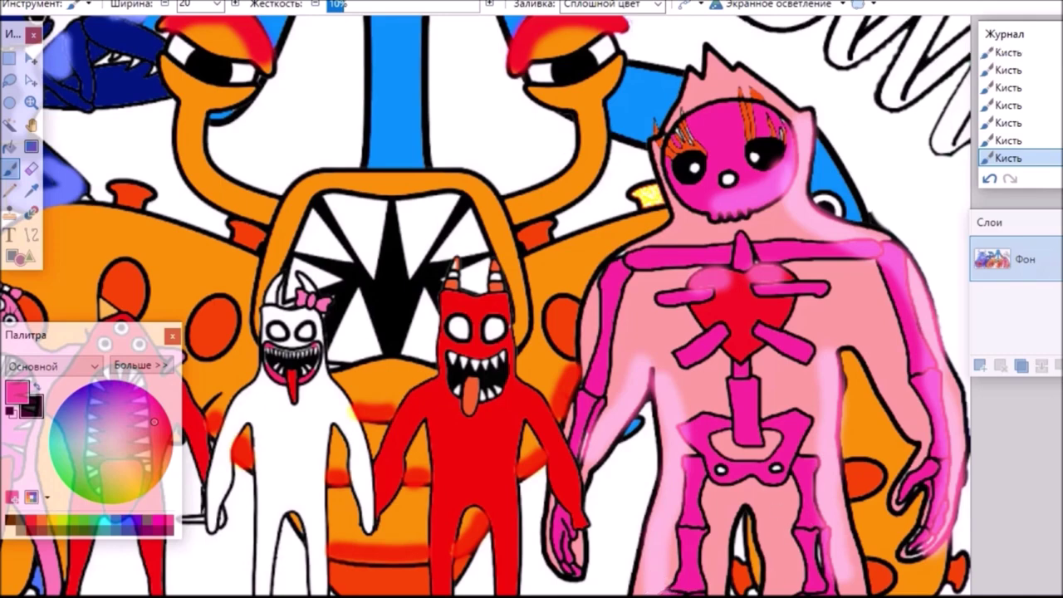
# Select the inside of the bear-headed creature's coiled spring body with the Magic Wand, ready for a gradient
pyautogui.hscroll(3, 532, 305)
pyautogui.scroll(2, 532, 305)
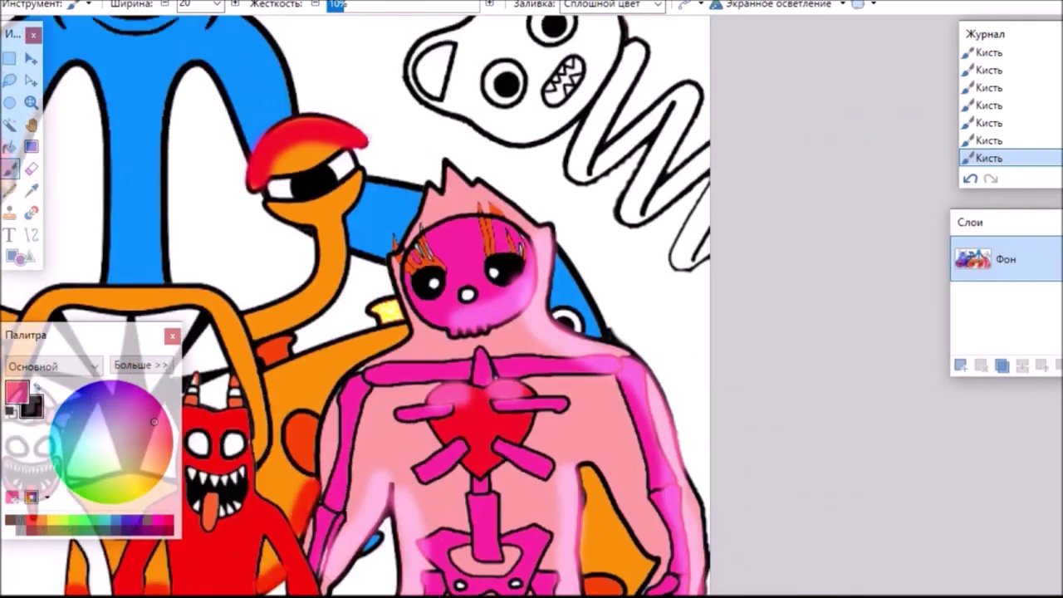
pyautogui.scroll(4, 793, 253)
pyautogui.scroll(-1, 792, 253)
pyautogui.click(11, 126)
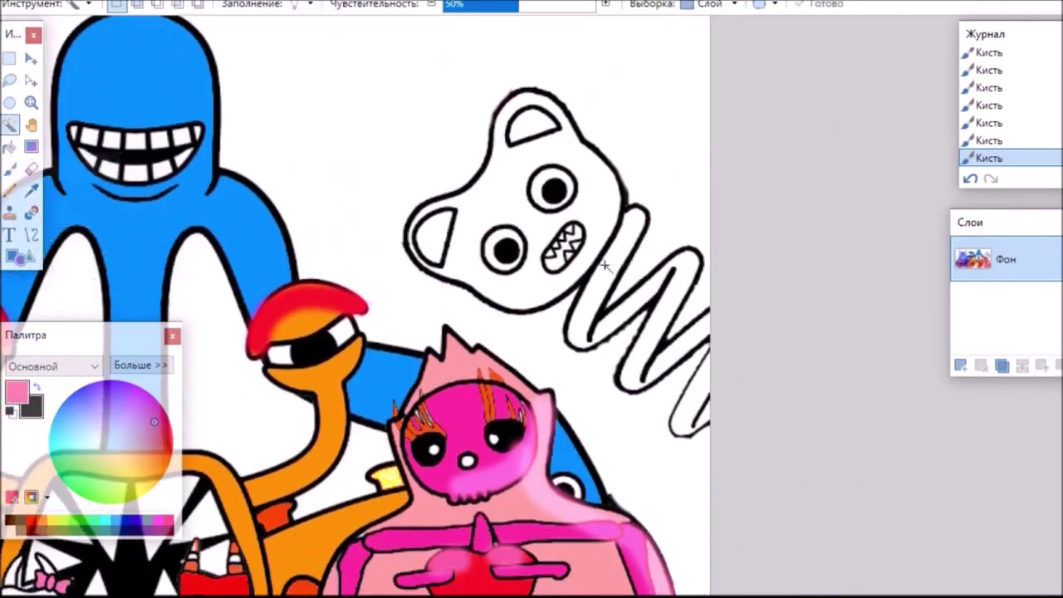
pyautogui.click(621, 282)
pyautogui.click(698, 422)
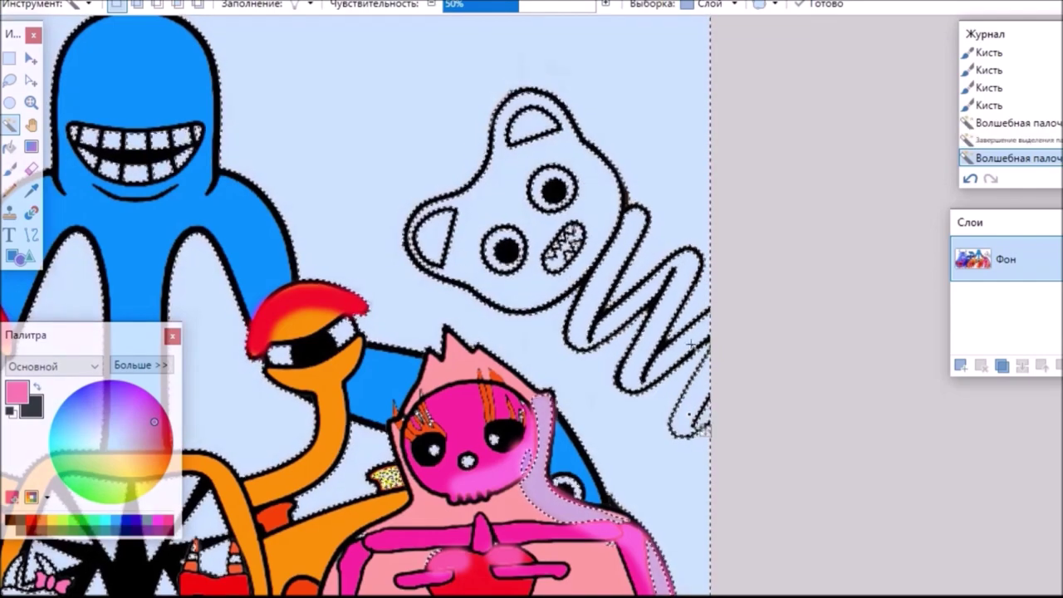
pyautogui.click(214, 2)
pyautogui.click(31, 146)
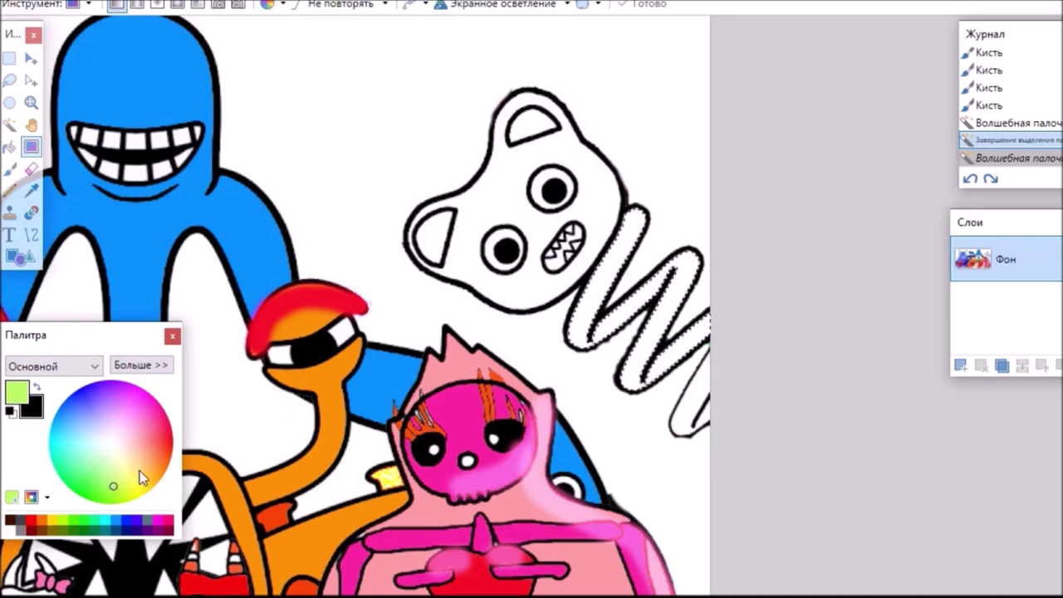
# Fill the selected spring body with a yellow-to-red linear gradient in Normal blend mode, spreading the transition along the coils
pyautogui.click(156, 427)
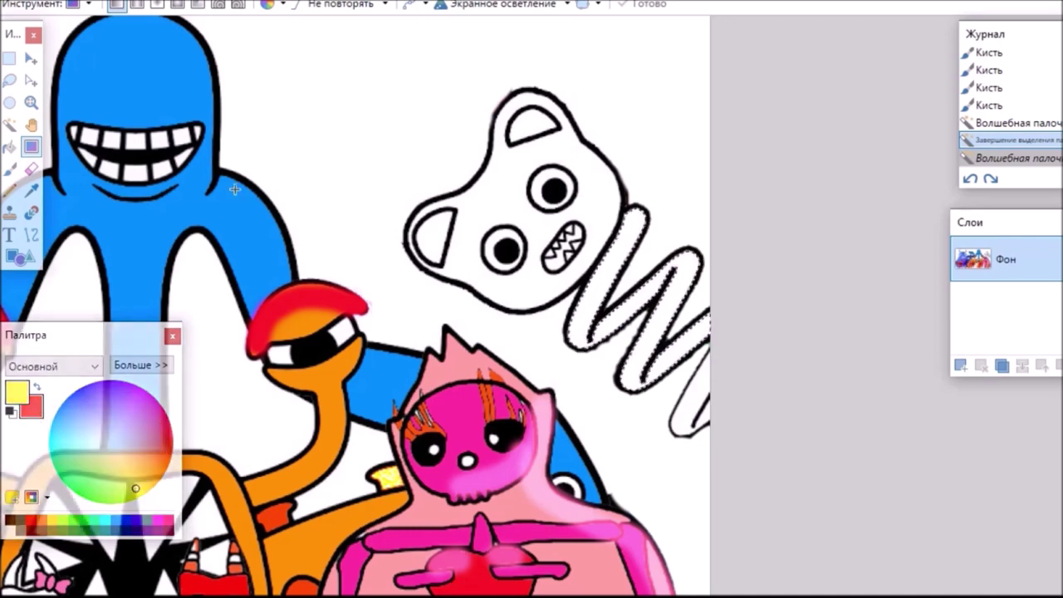
pyautogui.moveTo(677, 347); pyautogui.dragTo(596, 260)
pyautogui.moveTo(662, 303); pyautogui.dragTo(638, 288)
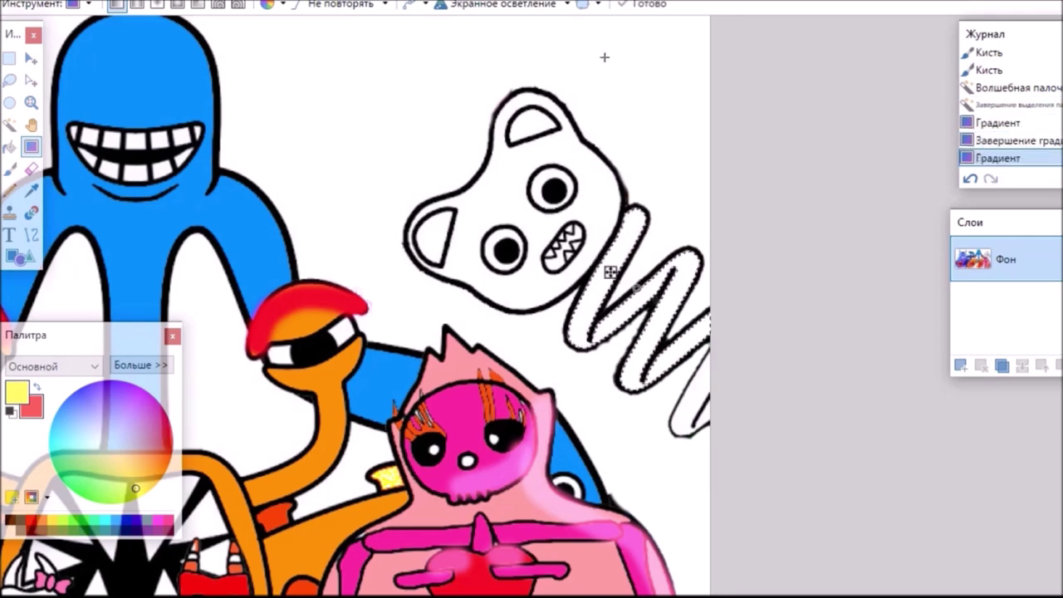
pyautogui.click(565, 5)
pyautogui.click(546, 22)
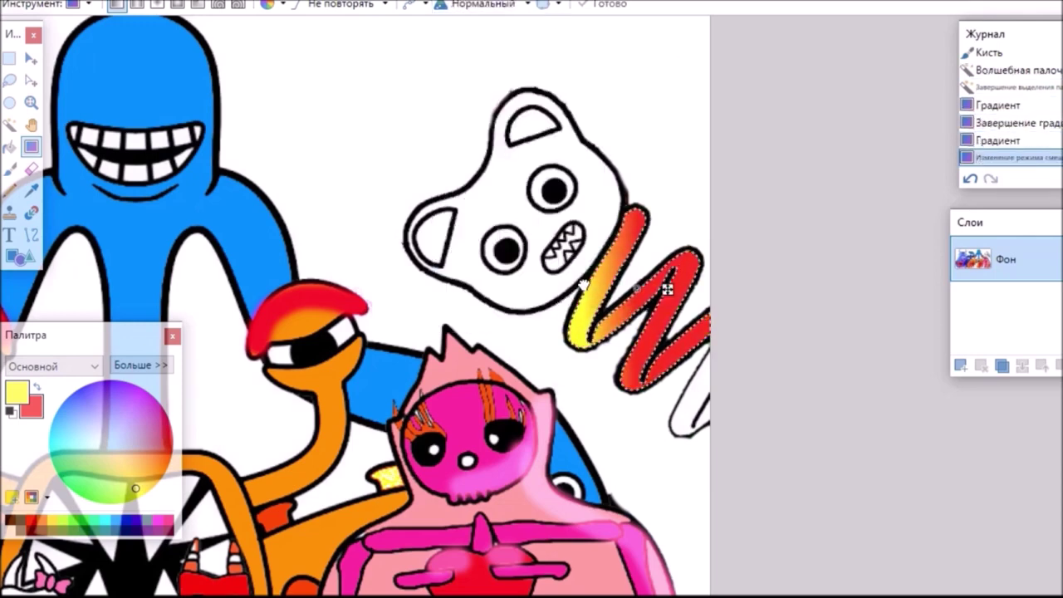
pyautogui.moveTo(663, 302); pyautogui.dragTo(688, 362)
# Select the bear head's face with the Magic Wand and set light violet-blue and lime green as the gradient colors
pyautogui.press('s')
pyautogui.press('s')
pyautogui.press('s')
pyautogui.press('s')
pyautogui.click(504, 205)
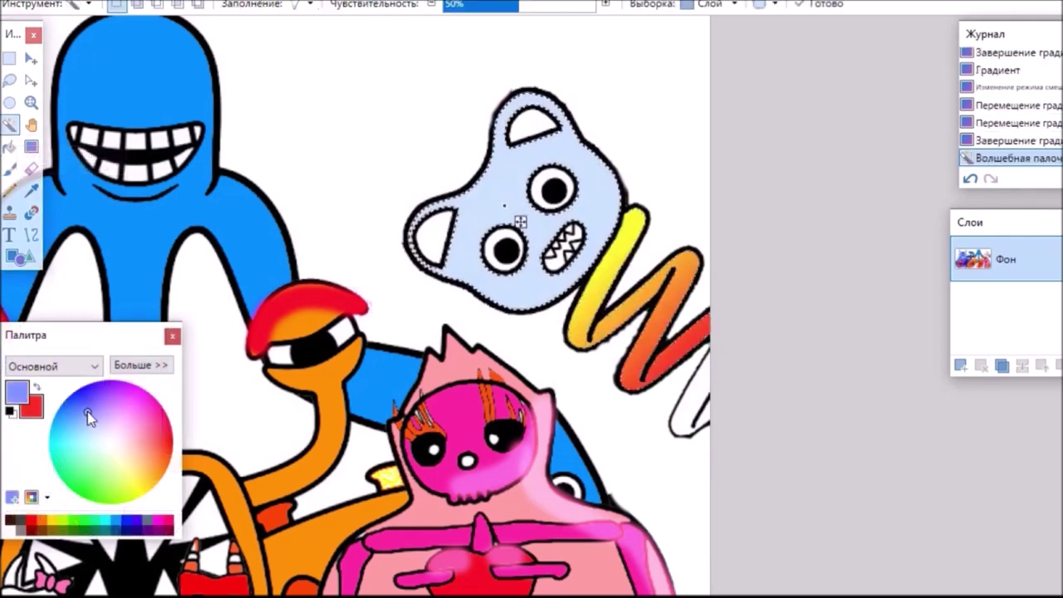
pyautogui.click(32, 408)
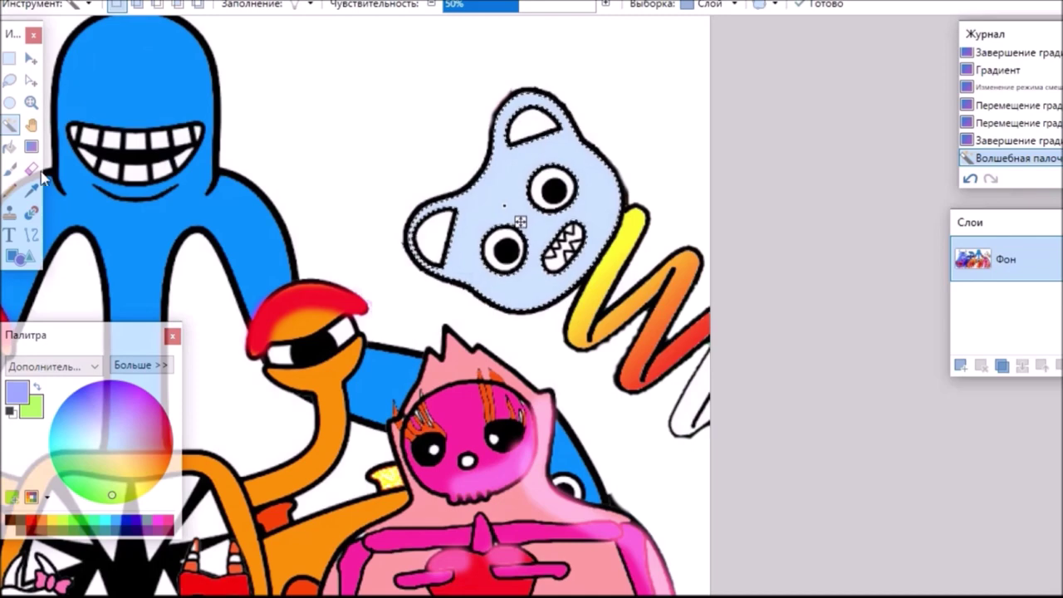
pyautogui.press('g')
# Apply the gradient across the bear head, running from violet-blue at the ears to lime green at the chin
pyautogui.moveTo(514, 205); pyautogui.dragTo(535, 225)
pyautogui.moveTo(588, 285); pyautogui.dragTo(610, 258)
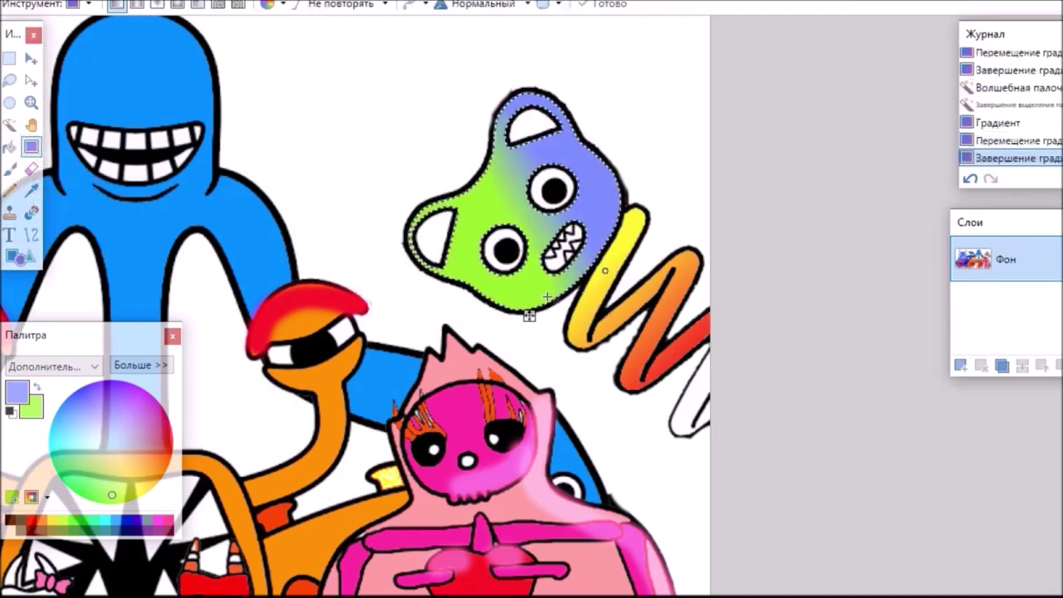
pyautogui.moveTo(644, 313); pyautogui.dragTo(637, 307)
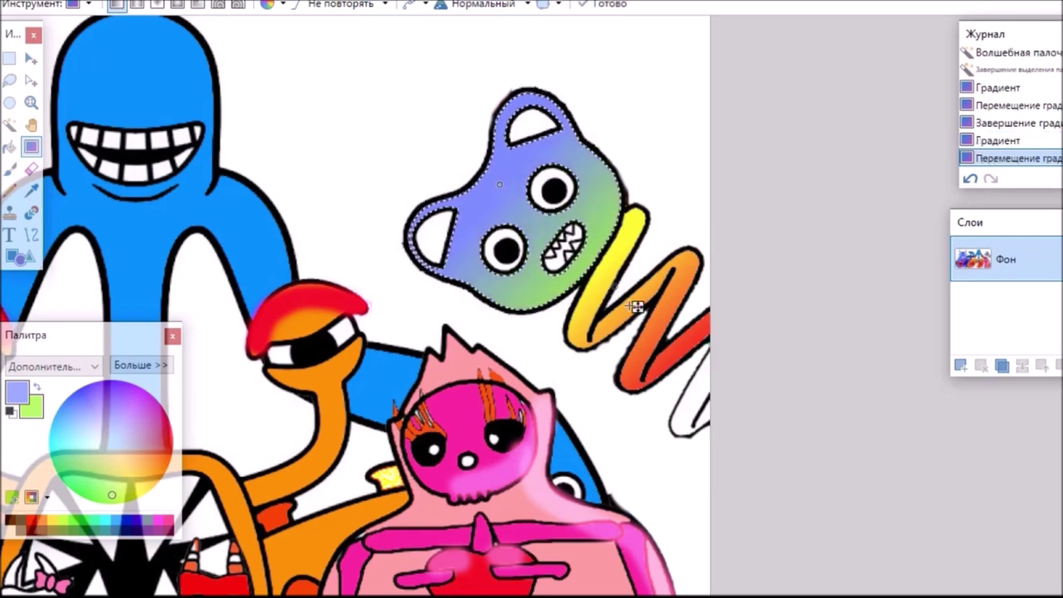
pyautogui.moveTo(500, 184); pyautogui.dragTo(506, 192)
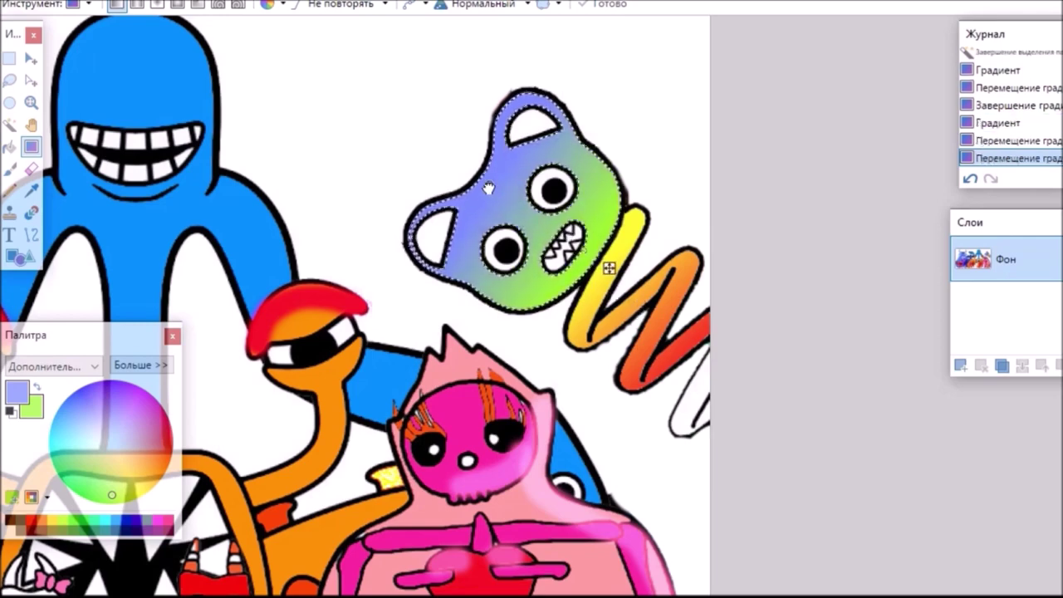
pyautogui.click(489, 188)
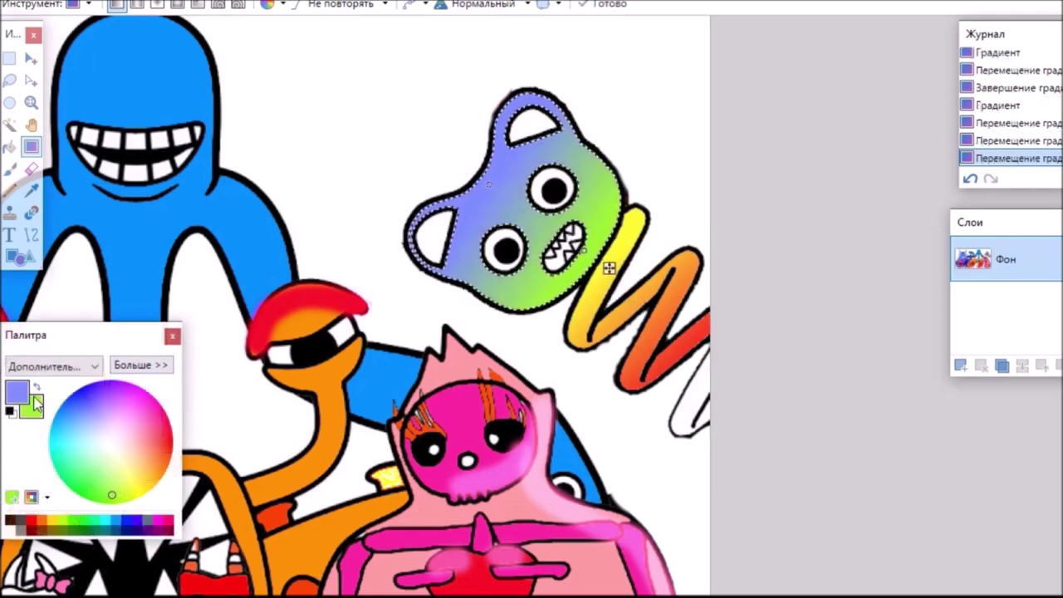
# Change the head gradient's colors to a brighter green and a deeper blue, and move its blue end beyond the head between the ears
pyautogui.click(106, 503)
pyautogui.click(79, 401)
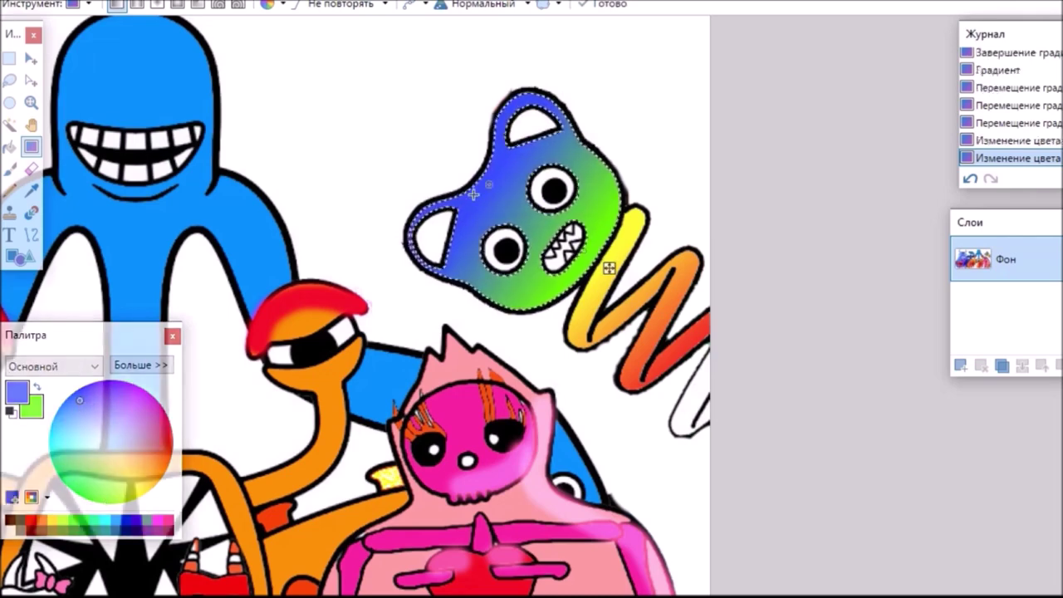
pyautogui.moveTo(471, 176); pyautogui.dragTo(468, 165)
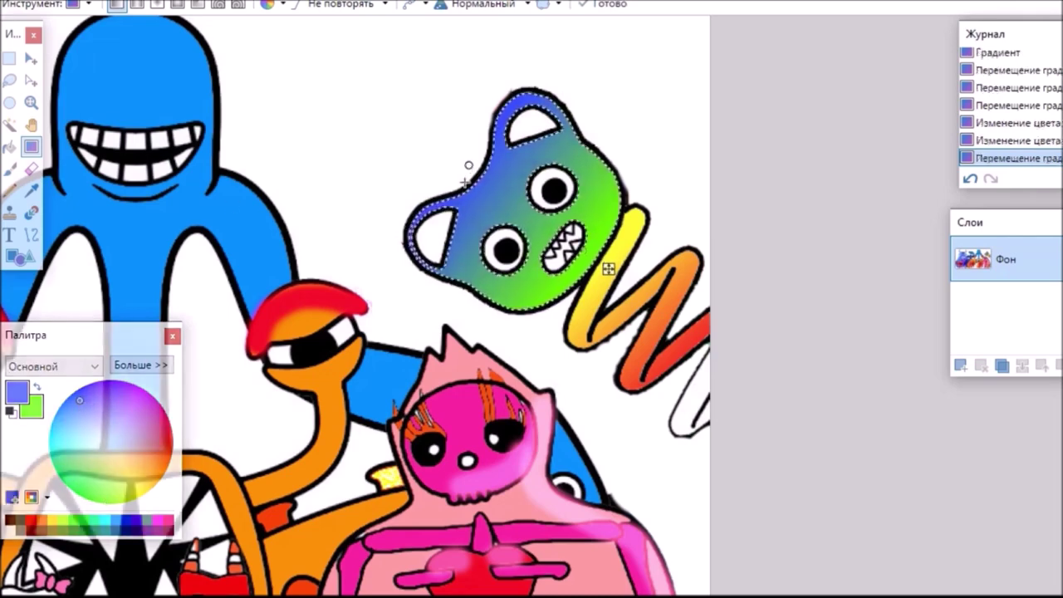
# Select the last white coil segment of the bear's spring at the canvas edge and fill it with red
pyautogui.click(10, 125)
pyautogui.click(690, 411)
pyautogui.click(10, 146)
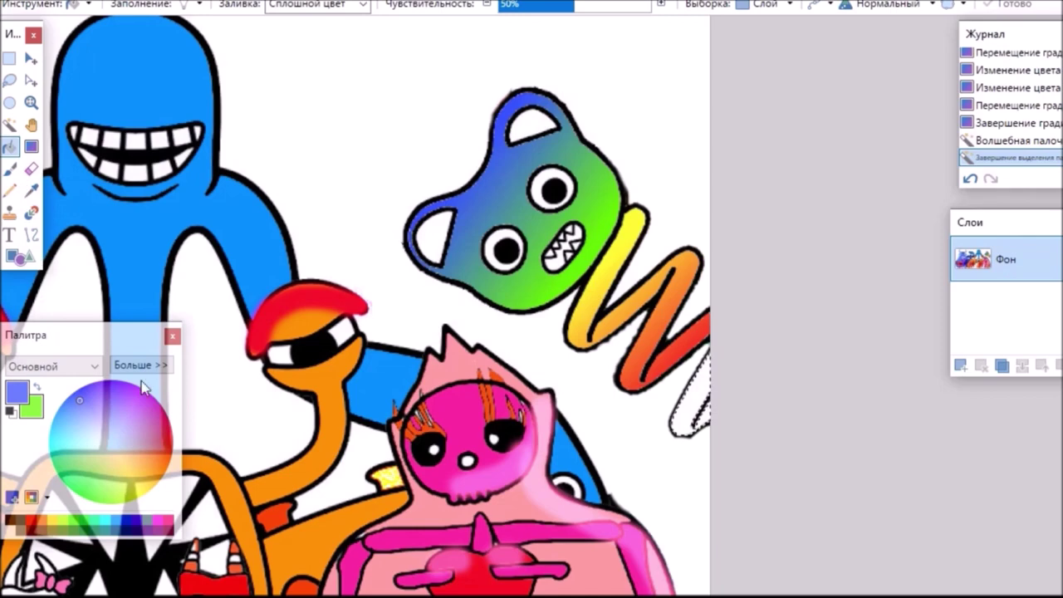
pyautogui.click(167, 445)
pyautogui.click(690, 399)
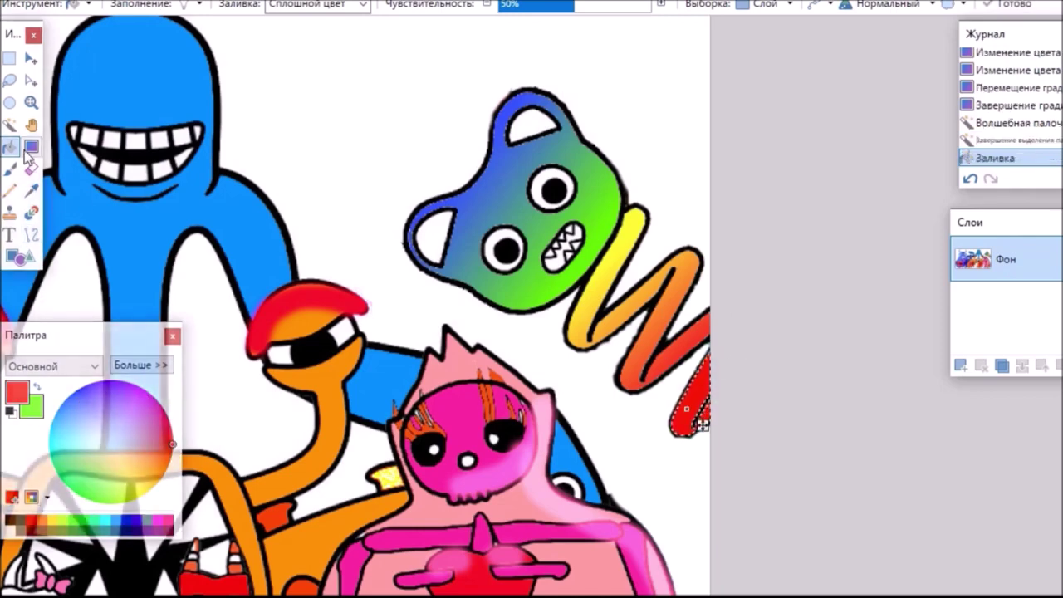
# Clear the coil selection and fill both of the bear head's inner ears and its mouth with hot pink
pyautogui.moveTo(153, 434); pyautogui.dragTo(163, 412)
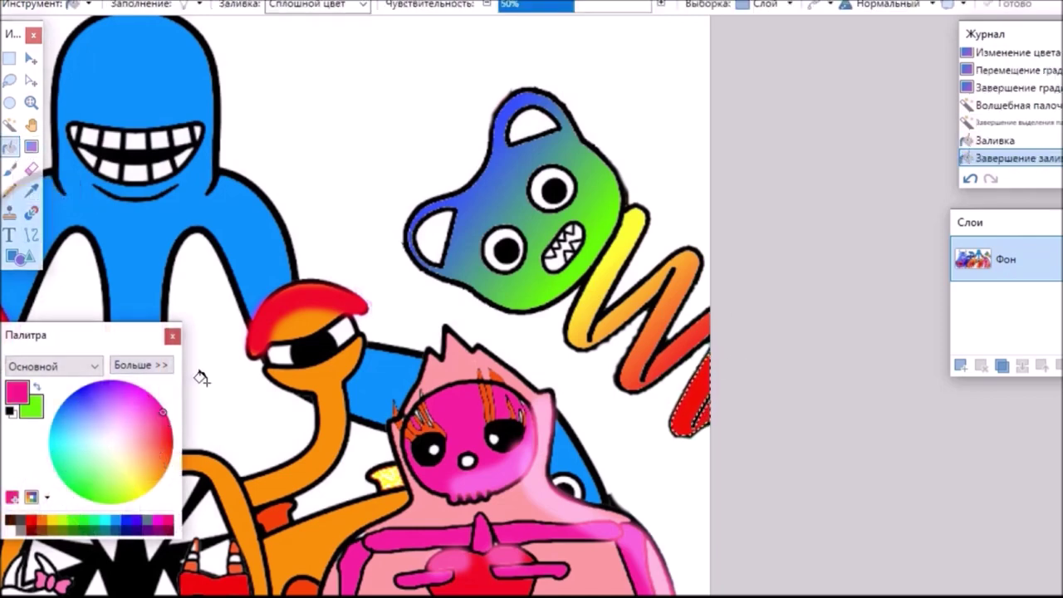
pyautogui.click(439, 238)
pyautogui.click(30, 59)
pyautogui.click(150, 64)
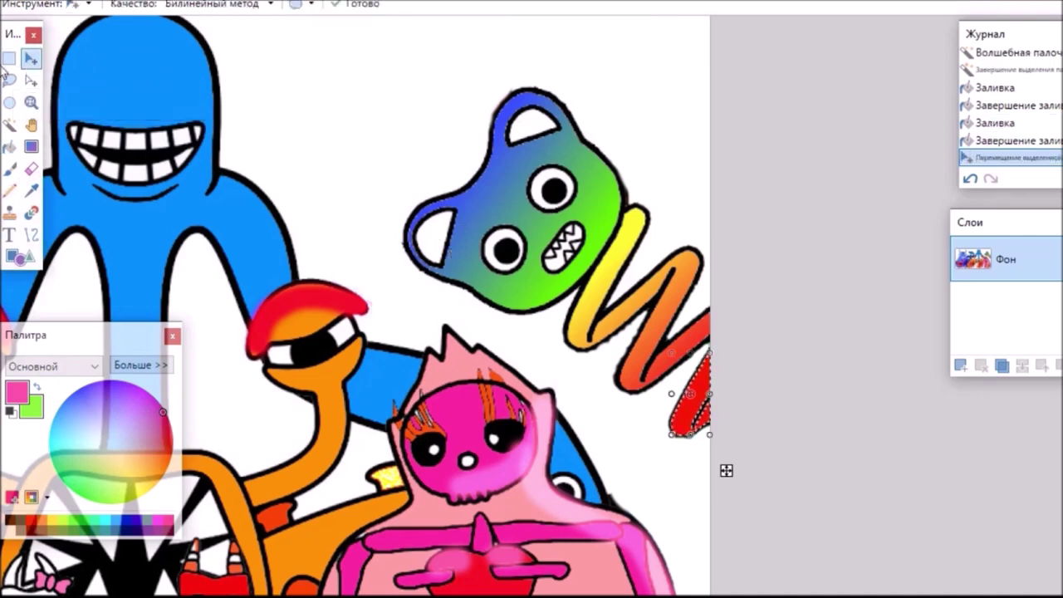
pyautogui.click(10, 59)
pyautogui.click(91, 61)
pyautogui.click(10, 146)
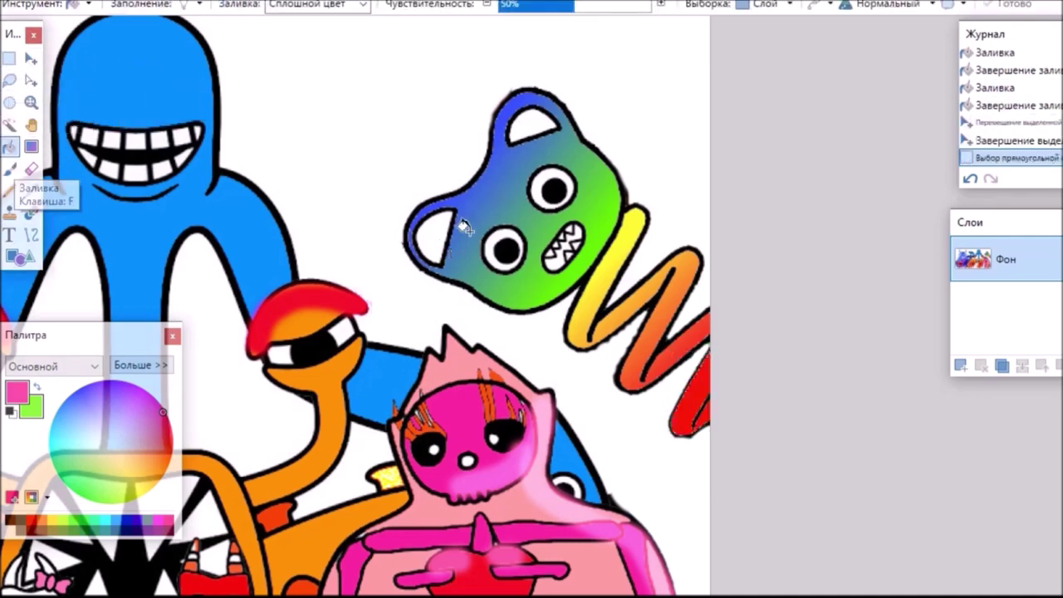
pyautogui.click(438, 234)
pyautogui.click(521, 118)
pyautogui.click(558, 262)
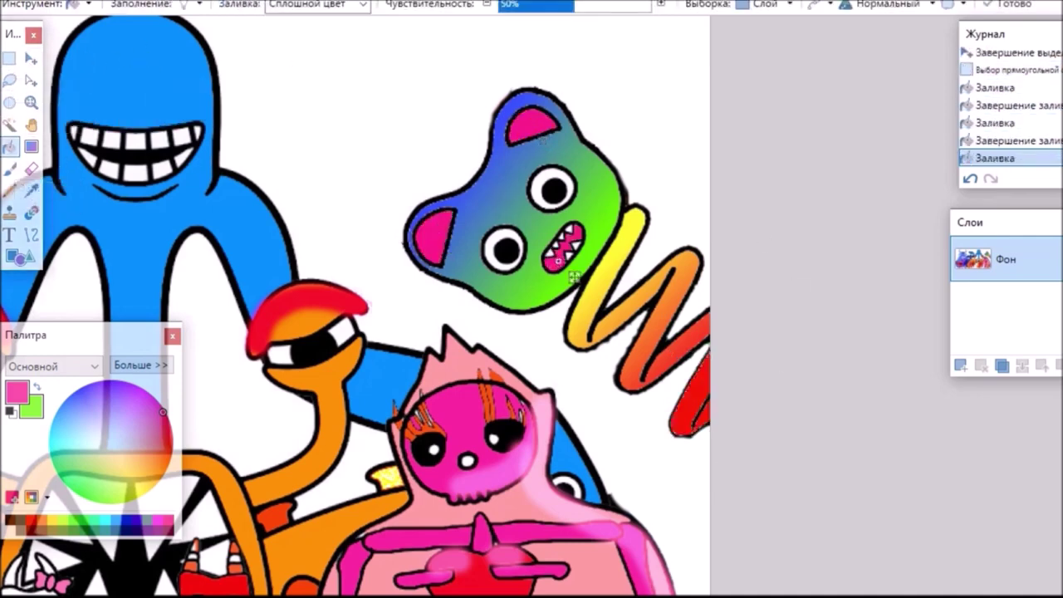
# Brush soft violet highlights in Screen blend mode along the blue monster's head, both shoulders and its many-eyed tentacle
pyautogui.hscroll(-5, 575, 277)
pyautogui.scroll(2, 532, 305)
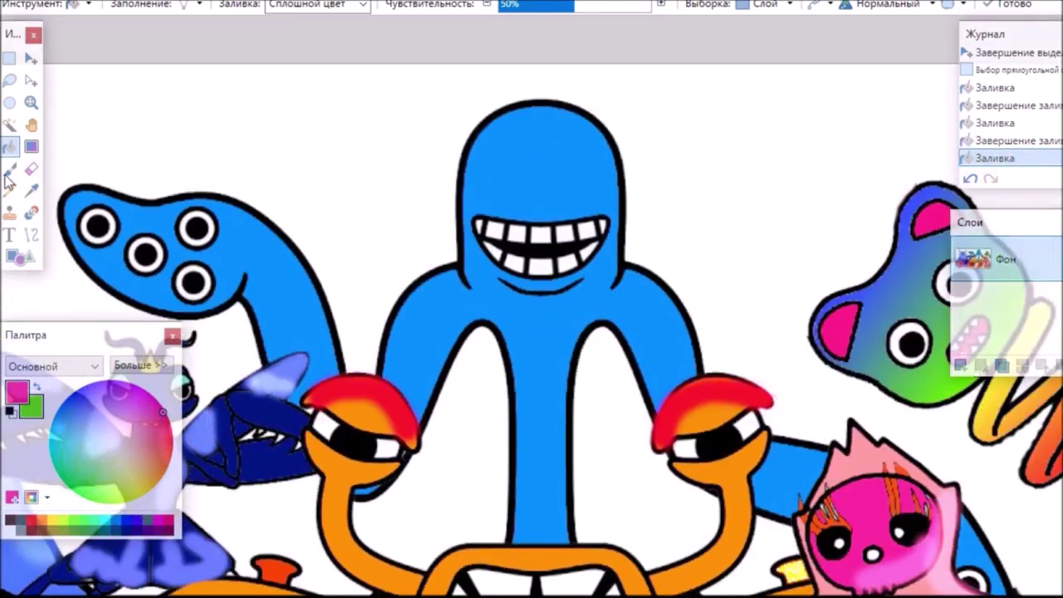
pyautogui.click(9, 169)
pyautogui.click(748, 5)
pyautogui.click(756, 280)
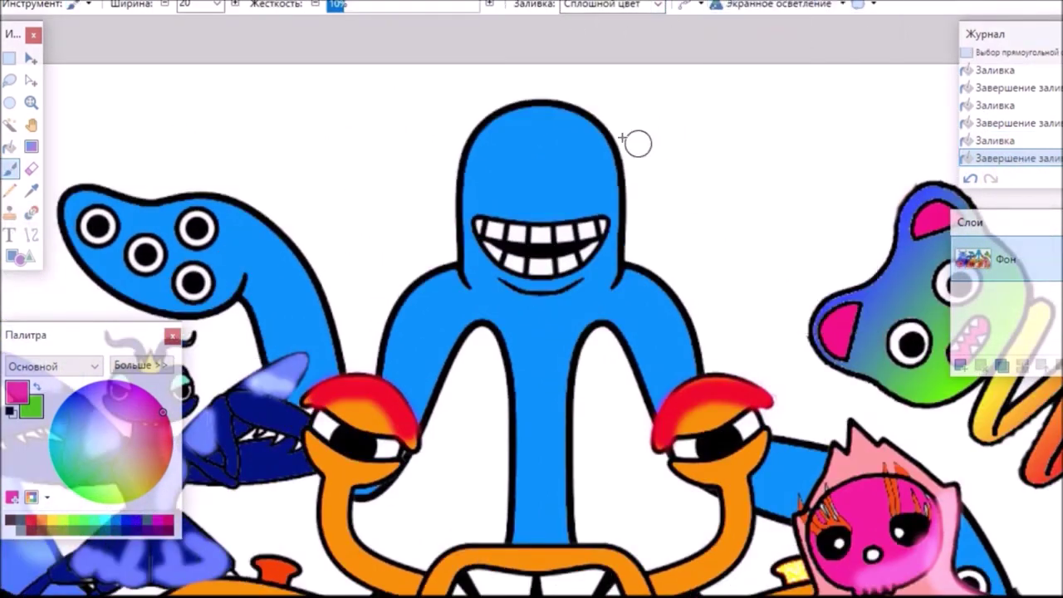
pyautogui.click(104, 396)
pyautogui.moveTo(475, 130)
pyautogui.mouseDown()
pyautogui.moveTo(526, 118)
pyautogui.moveTo(571, 122)
pyautogui.moveTo(600, 146)
pyautogui.moveTo(611, 182)
pyautogui.moveTo(609, 290)
pyautogui.moveTo(622, 279)
pyautogui.moveTo(685, 317)
pyautogui.moveTo(687, 366)
pyautogui.moveTo(669, 351)
pyautogui.moveTo(659, 294)
pyautogui.moveTo(678, 334)
pyautogui.moveTo(651, 368)
pyautogui.mouseUp()
pyautogui.moveTo(451, 280)
pyautogui.mouseDown()
pyautogui.moveTo(395, 357)
pyautogui.moveTo(499, 333)
pyautogui.mouseUp()
pyautogui.click(241, 3)
pyautogui.moveTo(457, 280)
pyautogui.mouseDown()
pyautogui.moveTo(415, 308)
pyautogui.moveTo(385, 374)
pyautogui.mouseUp()
pyautogui.moveTo(88, 193)
pyautogui.mouseDown()
pyautogui.moveTo(138, 218)
pyautogui.moveTo(217, 200)
pyautogui.moveTo(274, 267)
pyautogui.moveTo(329, 375)
pyautogui.moveTo(295, 254)
pyautogui.moveTo(259, 217)
pyautogui.moveTo(287, 261)
pyautogui.mouseUp()
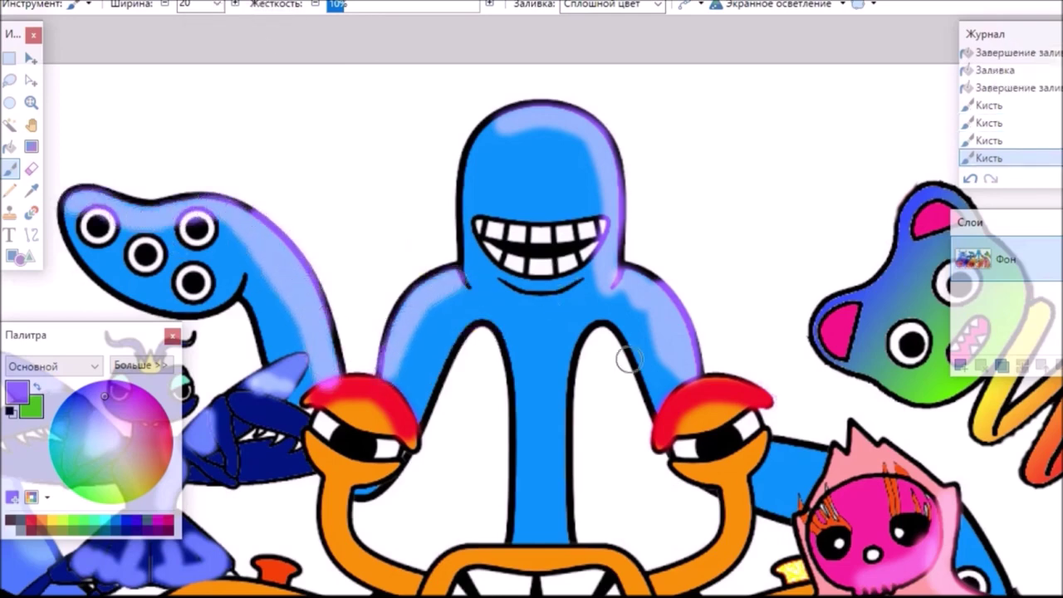
pyautogui.scroll(-3, 407, 248)
pyautogui.scroll(-3, 532, 357)
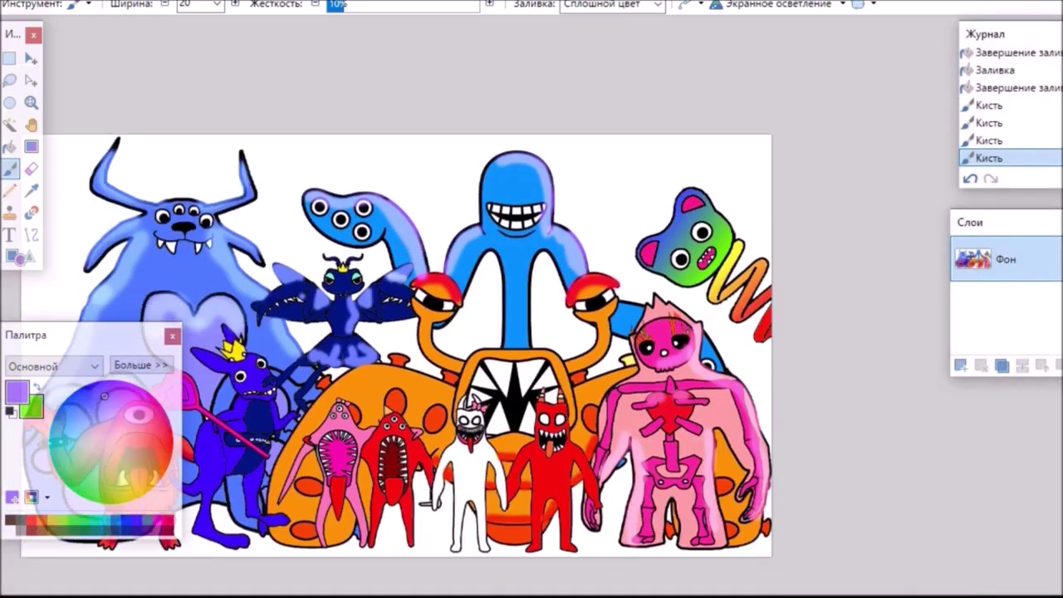
pyautogui.hscroll(-3, 532, 357)
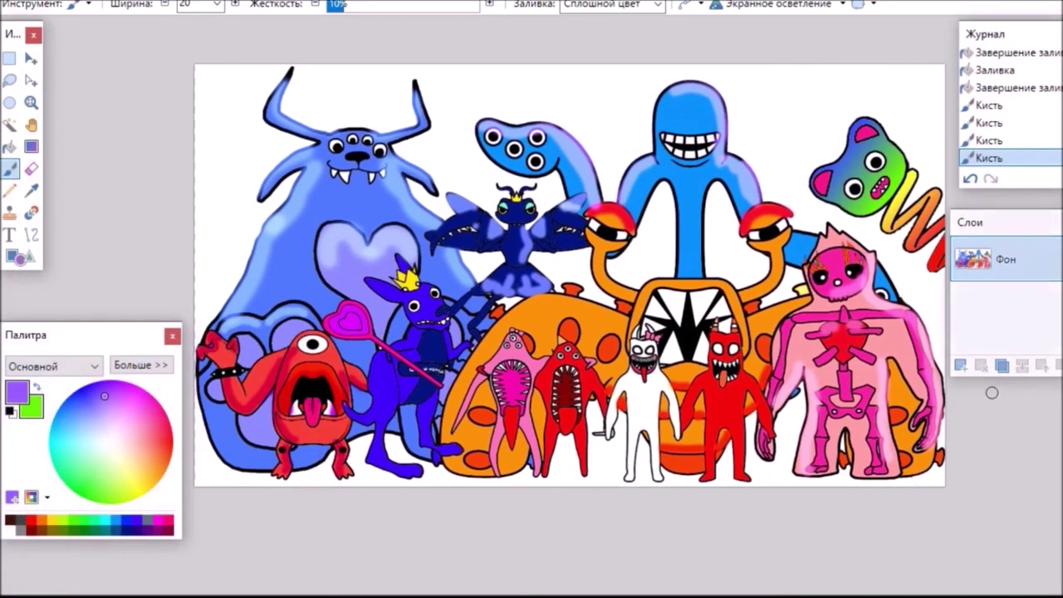
pyautogui.scroll(-1, 992, 341)
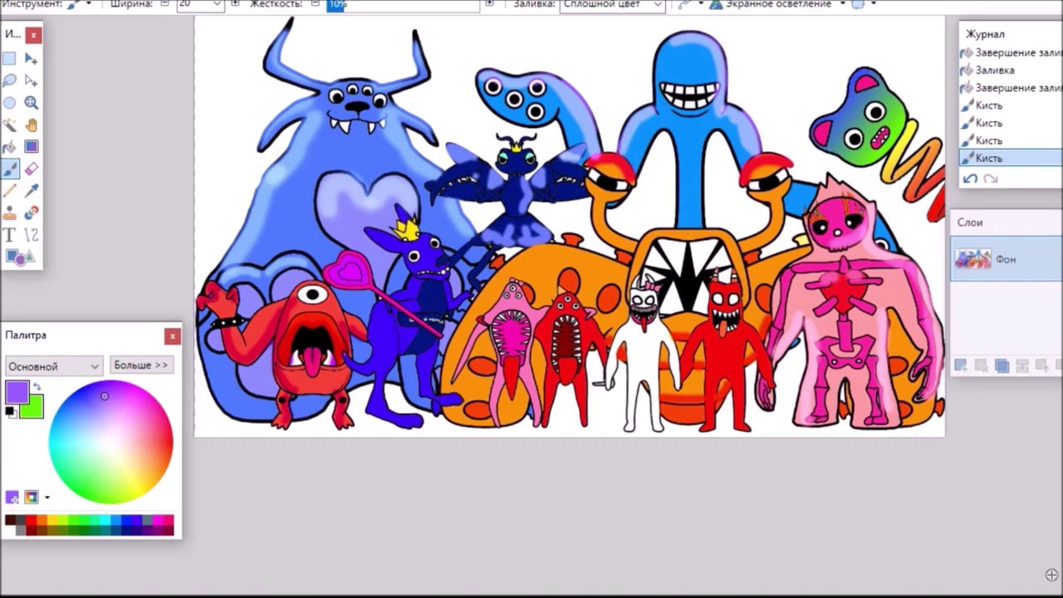